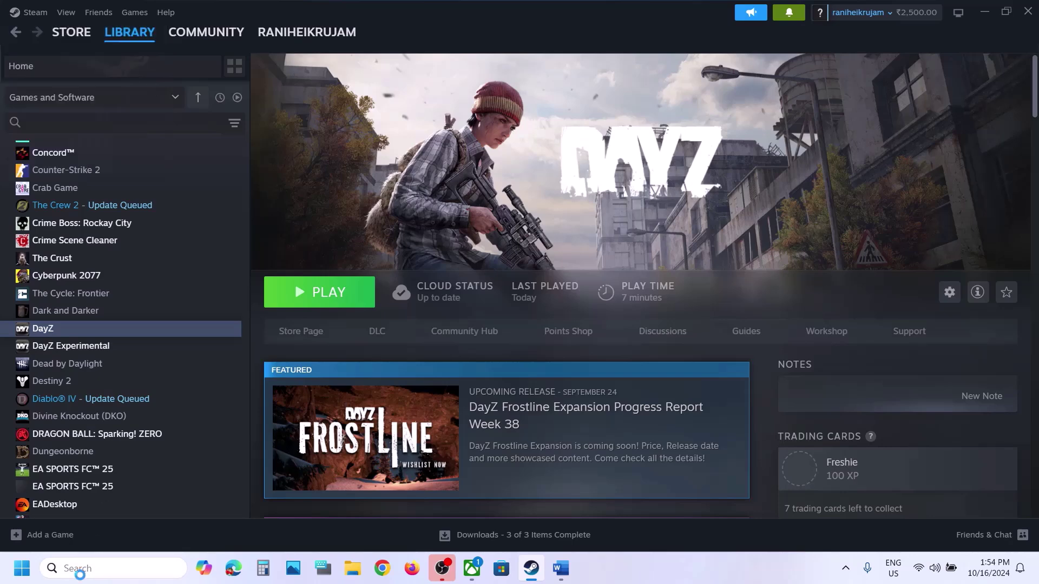
- Search Windows for Steam and look at its option to run as administrator
{"action": "type", "text": "steam"}
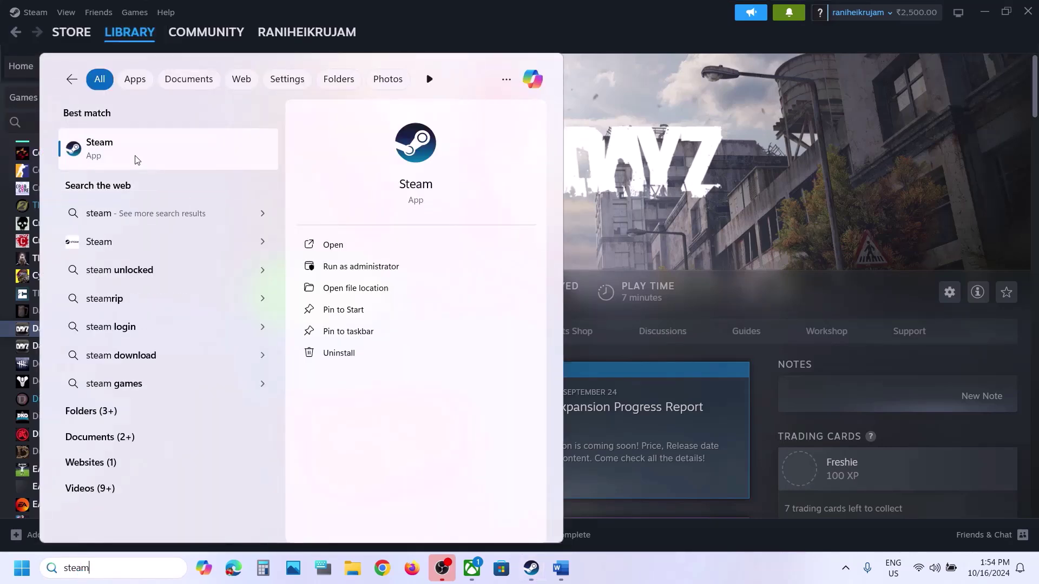
{"action": "right_click", "coordinate": [131, 158]}
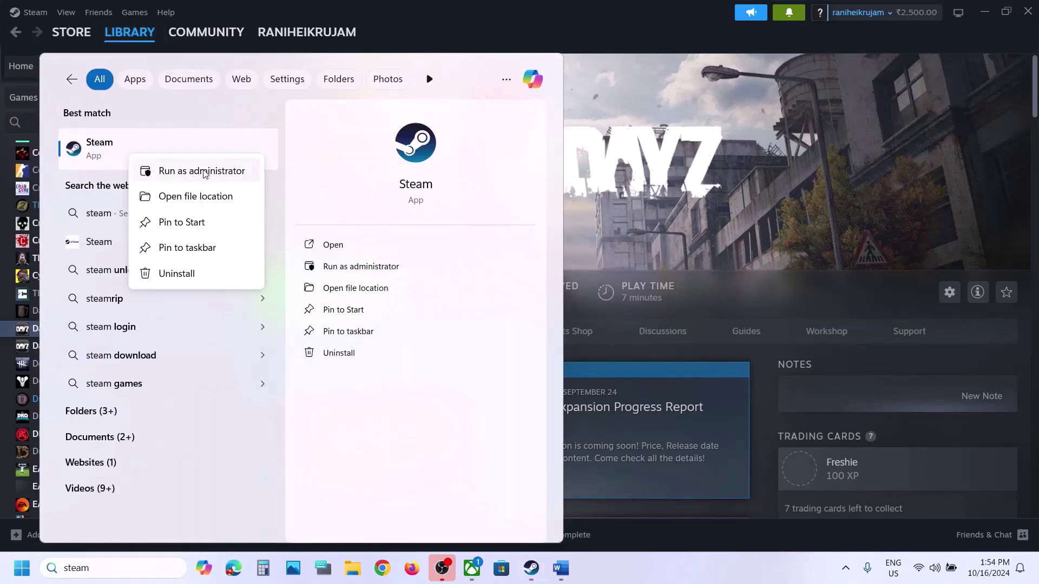
{"action": "left_click", "coordinate": [697, 172]}
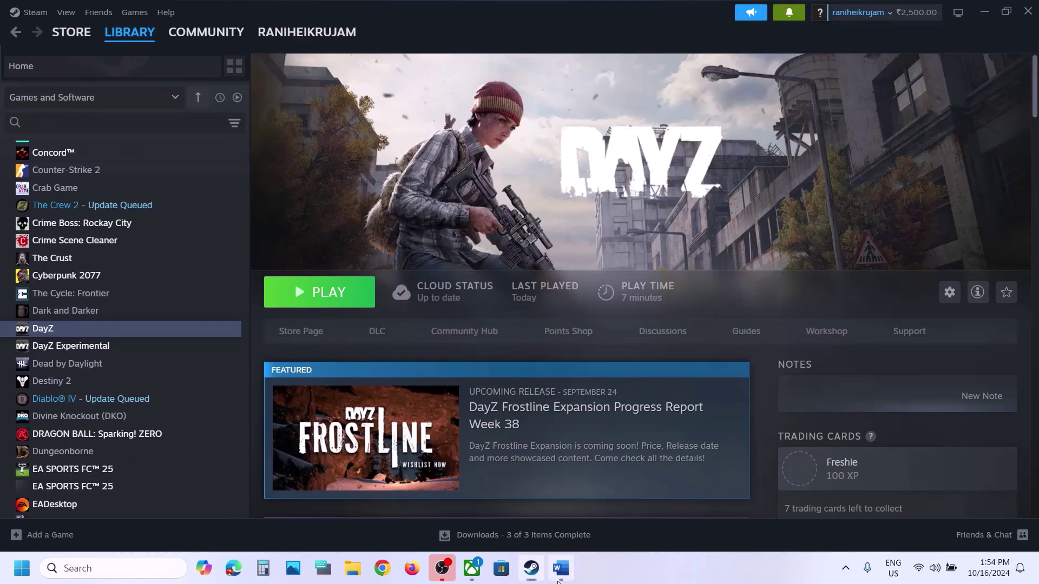
- Bring up the troubleshooting document in Word and look at the Windows power options for restarting the PC
{"action": "left_click", "coordinate": [558, 577]}
{"action": "left_click", "coordinate": [22, 568]}
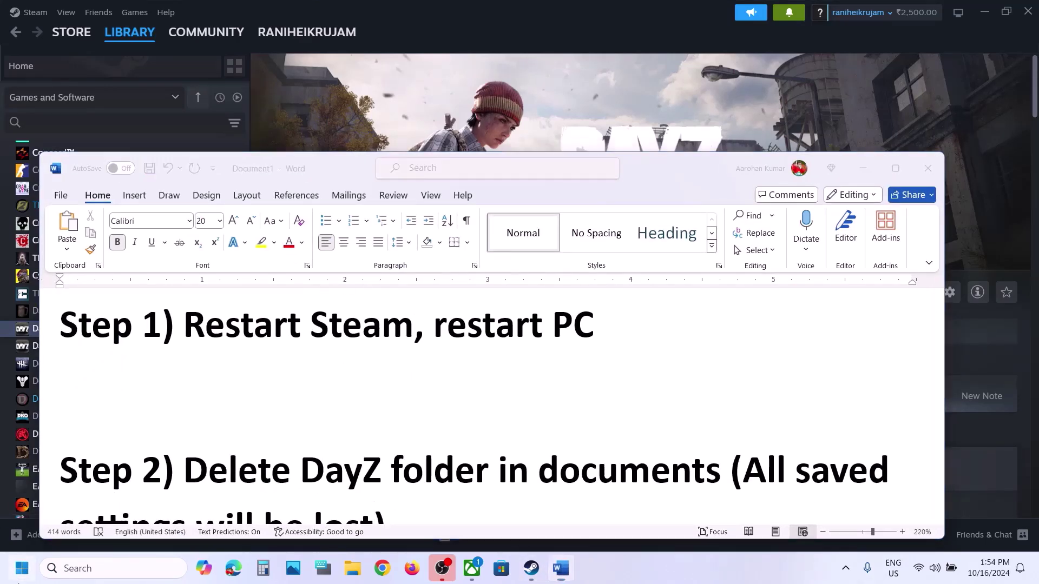
{"action": "left_click", "coordinate": [393, 523]}
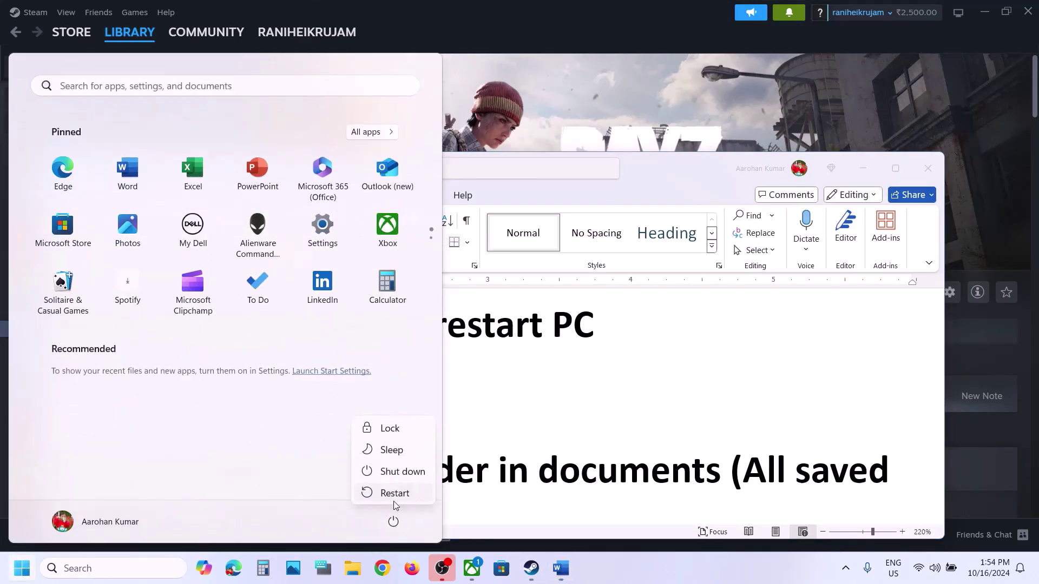
{"action": "left_click", "coordinate": [759, 360]}
- Highlight the Step 2 instruction and its saved-settings warning in Word, and open the Documents folder in File Explorer
{"action": "scroll", "coordinate": [758, 357], "scroll_direction": "down", "scroll_amount": 2}
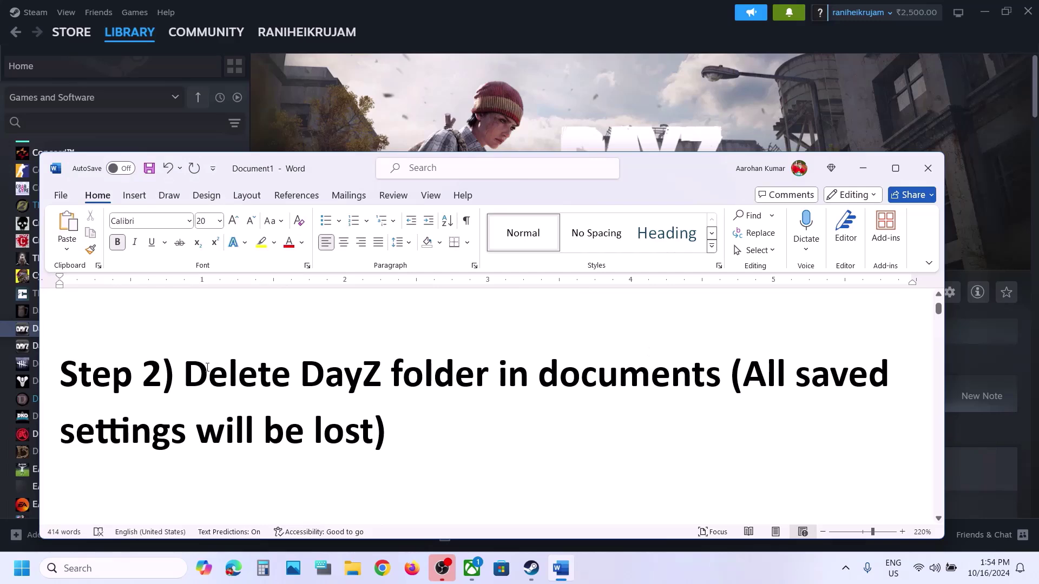
{"action": "left_click_drag", "start_coordinate": [195, 369], "coordinate": [727, 376]}
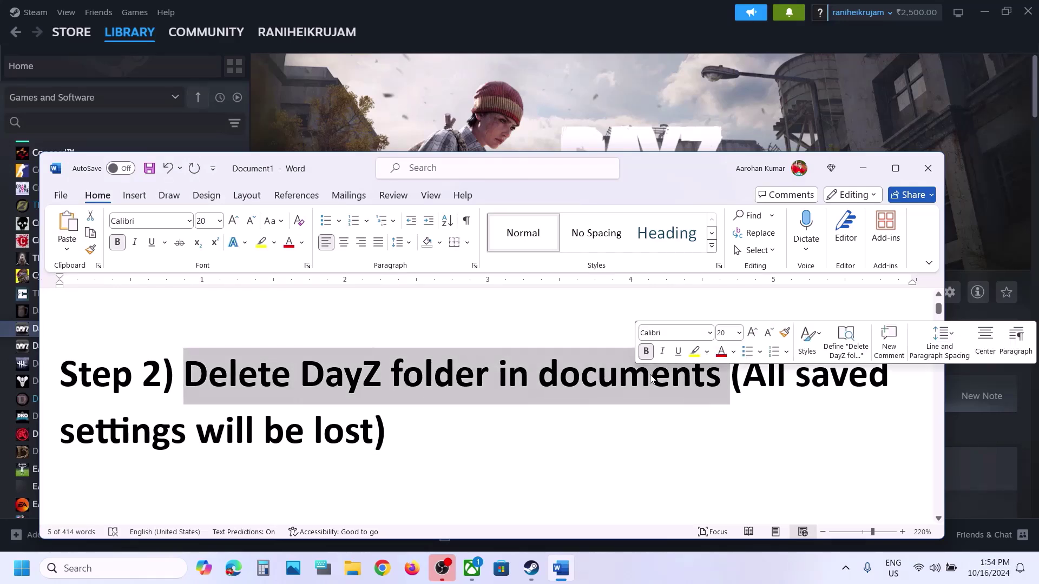
{"action": "left_click", "coordinate": [350, 573]}
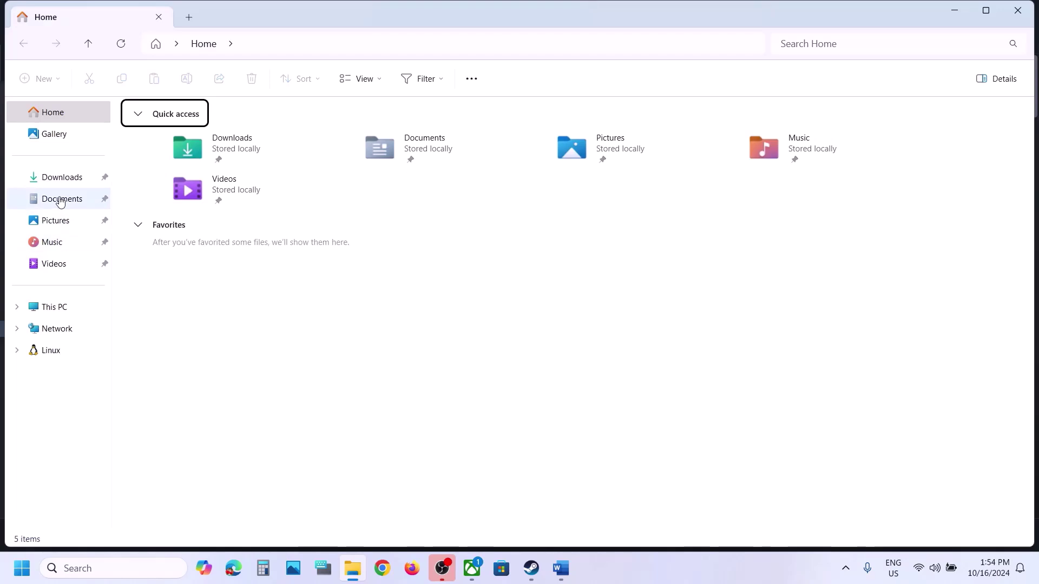
{"action": "left_click", "coordinate": [60, 200]}
{"action": "left_click", "coordinate": [561, 567]}
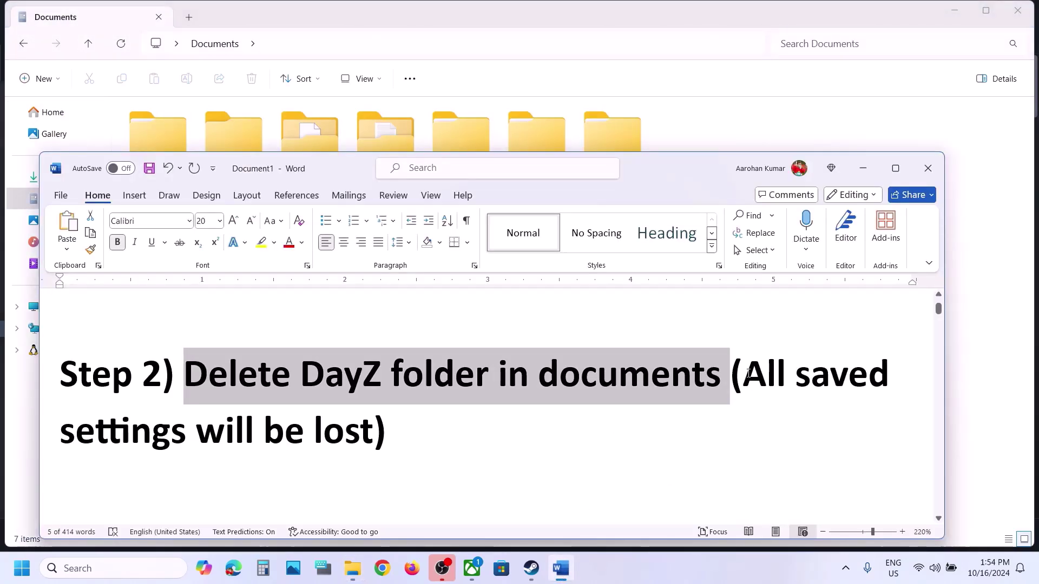
{"action": "left_click_drag", "start_coordinate": [747, 373], "coordinate": [365, 427]}
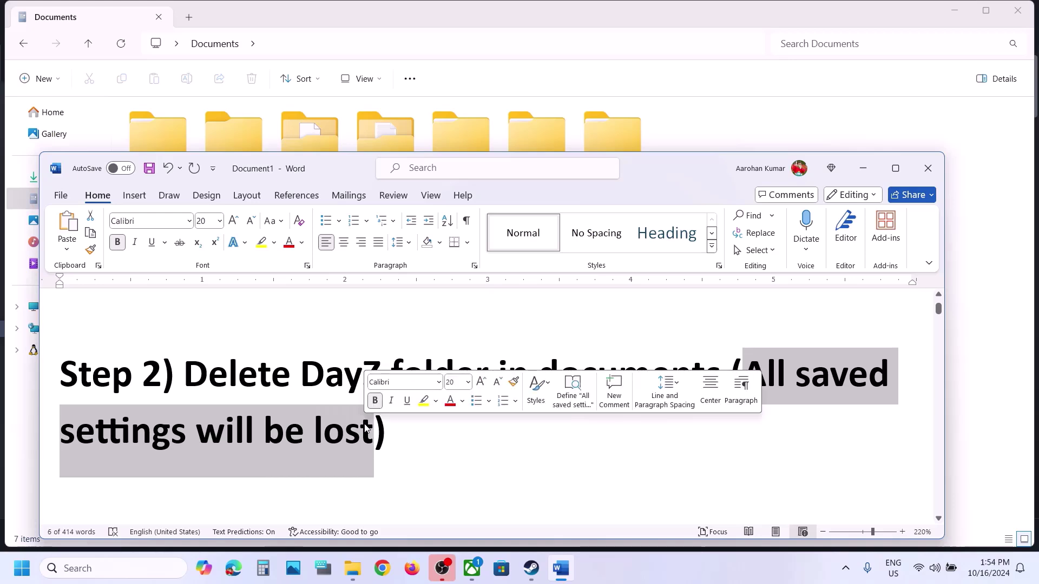
{"action": "left_click", "coordinate": [865, 171]}
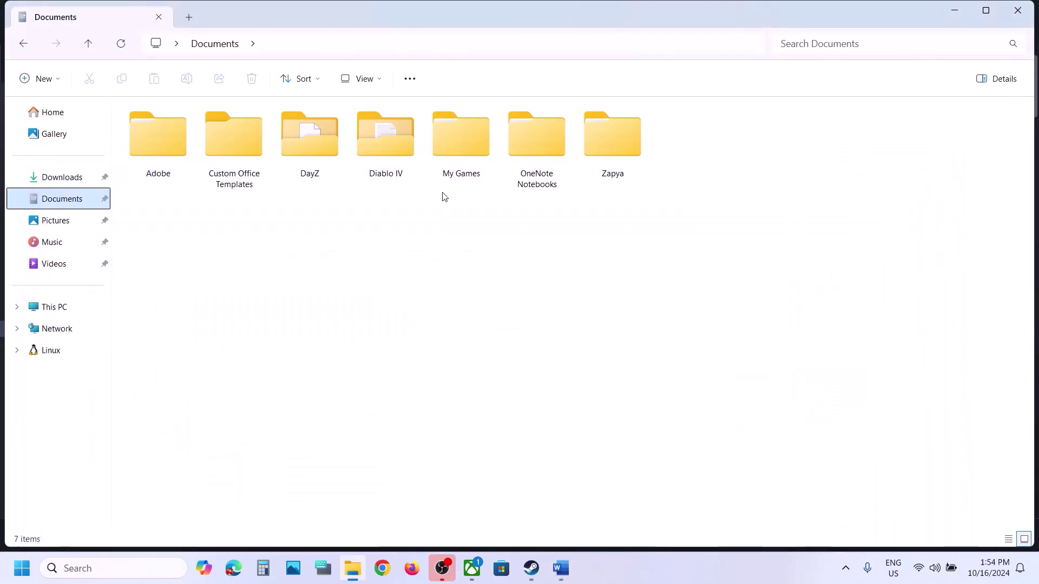
- Select the DayZ folder in Documents and look at its available actions, including Delete, without applying any
{"action": "left_click", "coordinate": [311, 156]}
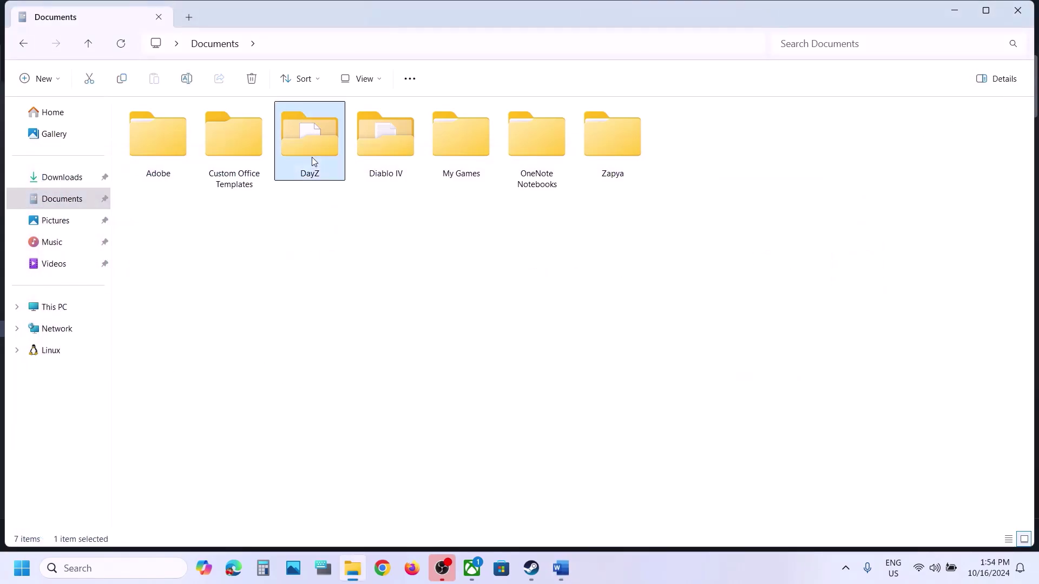
{"action": "right_click", "coordinate": [312, 156]}
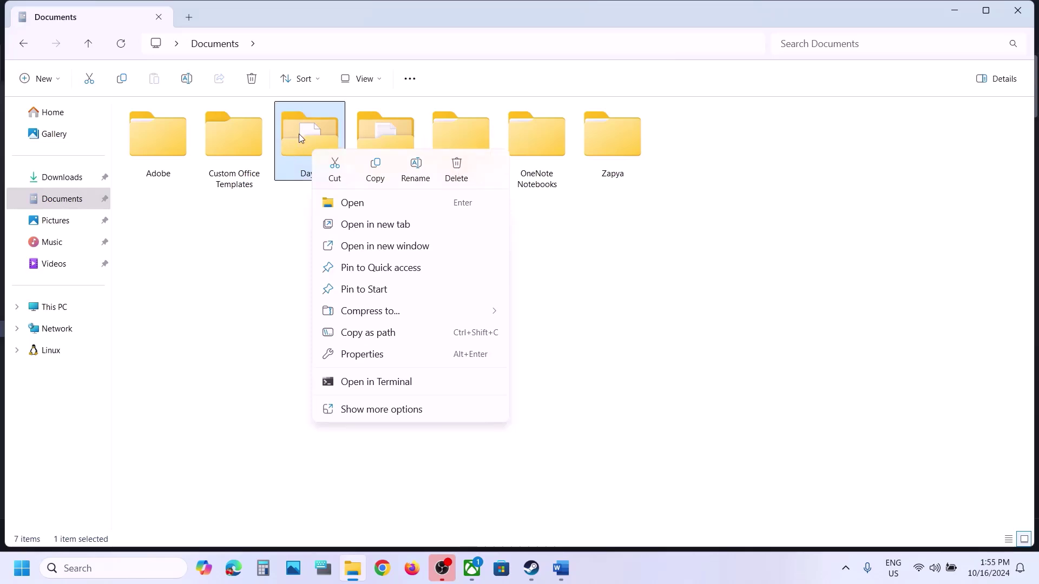
{"action": "mouse_move", "coordinate": [298, 134]}
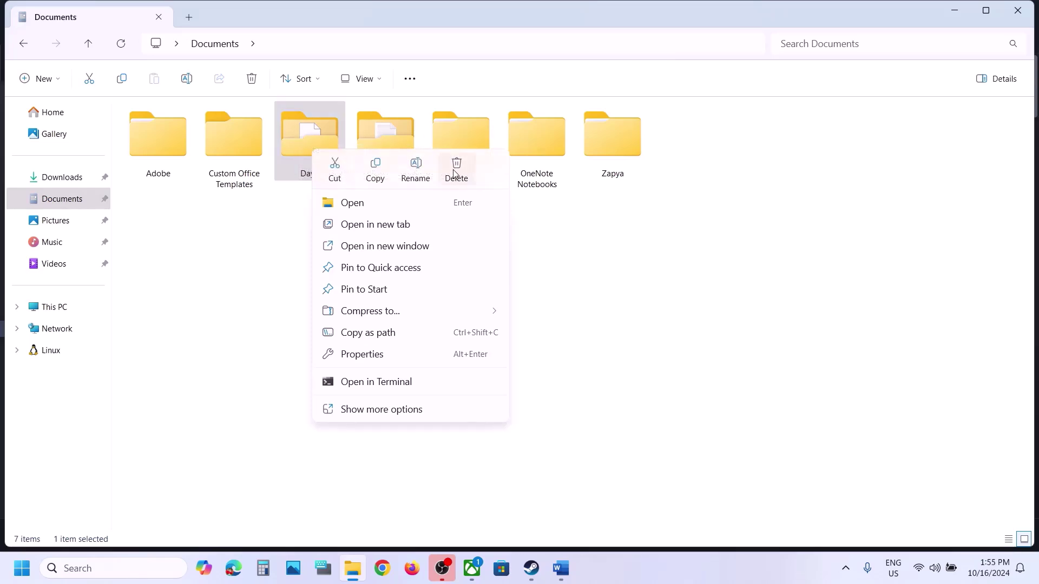
{"action": "left_click", "coordinate": [627, 334]}
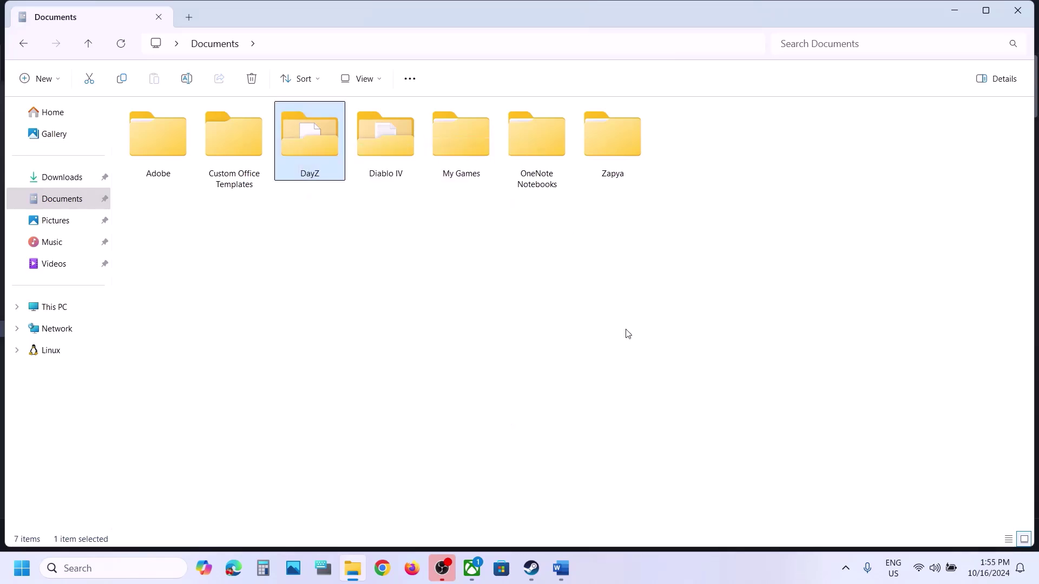
- Switch to the Word document, maximize its window and show Step 3, "Play without mods"
{"action": "left_click", "coordinate": [560, 568]}
{"action": "scroll", "coordinate": [416, 381], "scroll_direction": "down", "scroll_amount": 3}
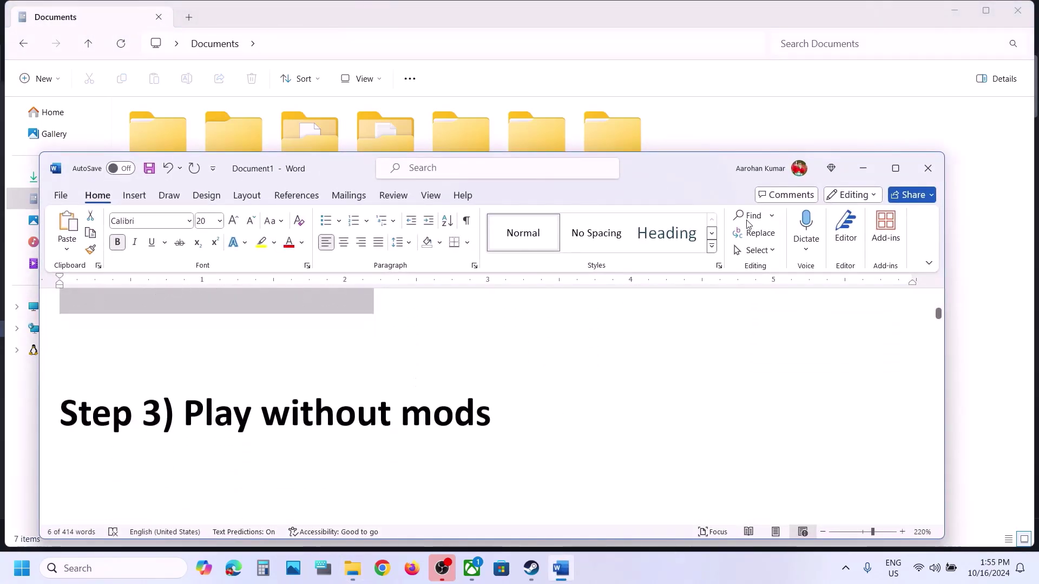
{"action": "left_click", "coordinate": [894, 168]}
{"action": "scroll", "coordinate": [513, 320], "scroll_direction": "up", "scroll_amount": 2}
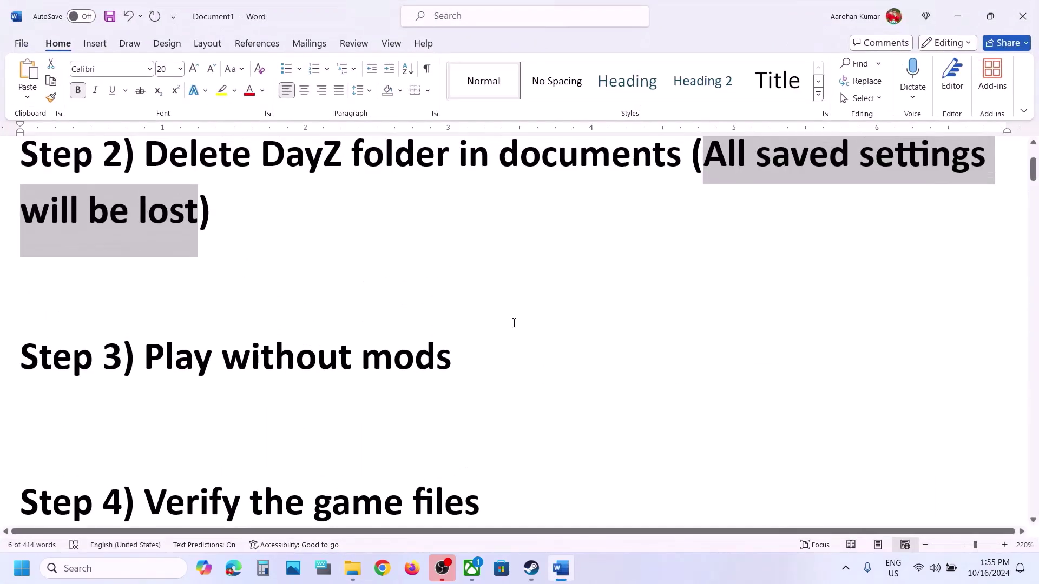
- Switch to Steam and launch DayZ with the "Play DayZ" launch option
{"action": "left_click", "coordinate": [531, 568]}
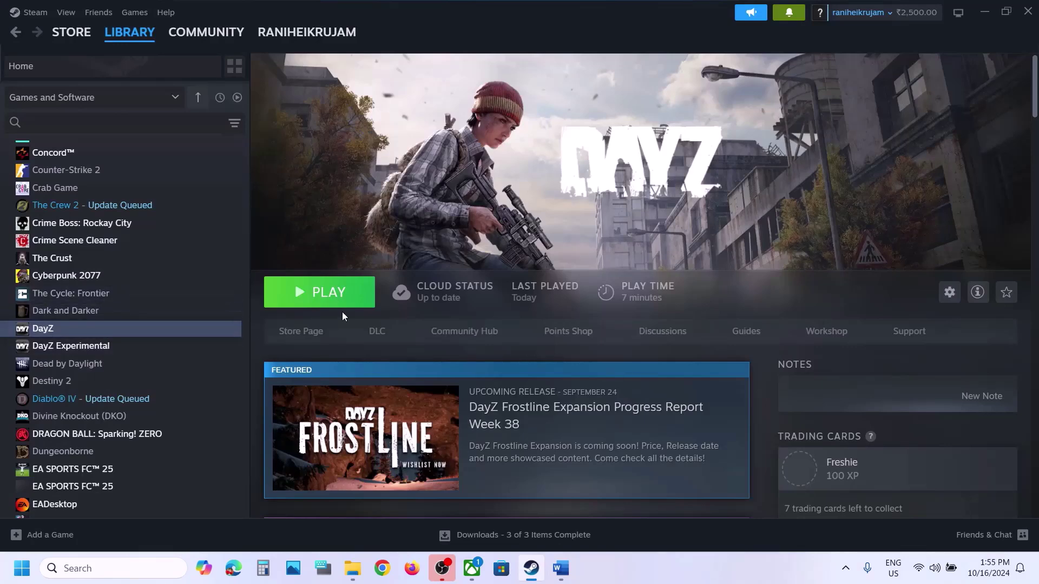
{"action": "left_click", "coordinate": [324, 295]}
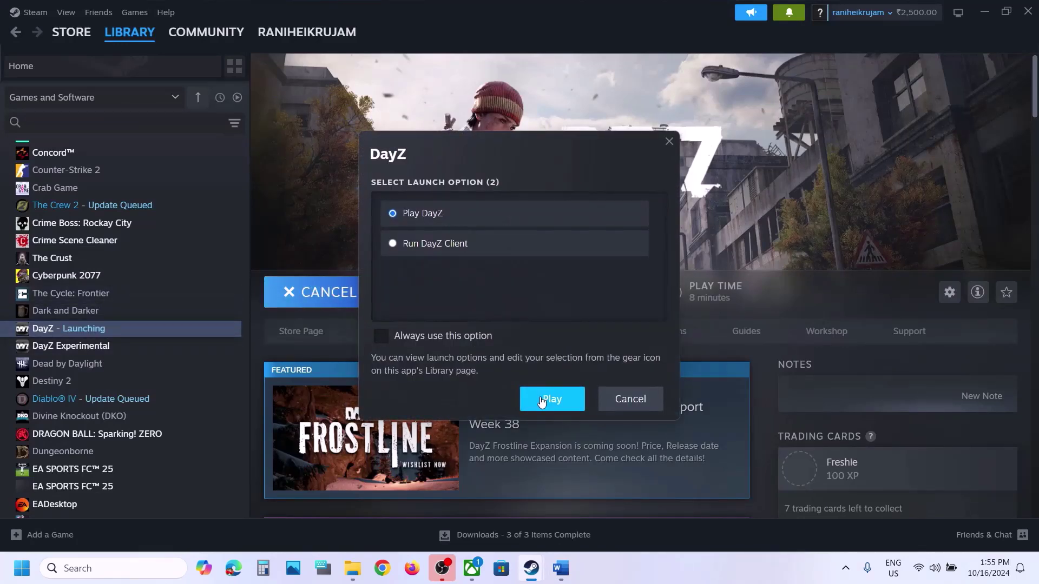
{"action": "left_click", "coordinate": [547, 401]}
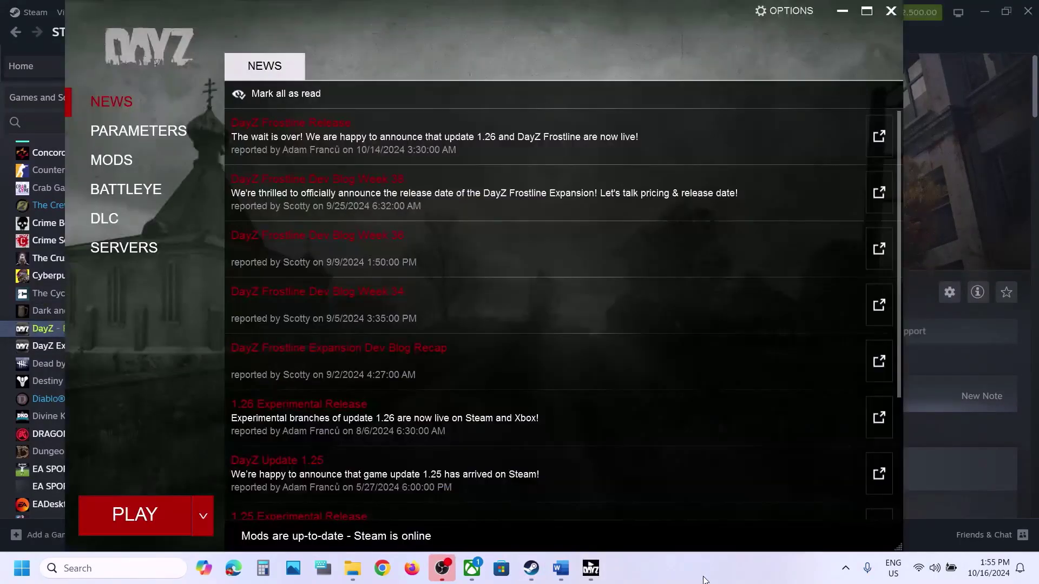
- Unload all loaded mods in the DayZ launcher and close the launcher
{"action": "left_click", "coordinate": [115, 160]}
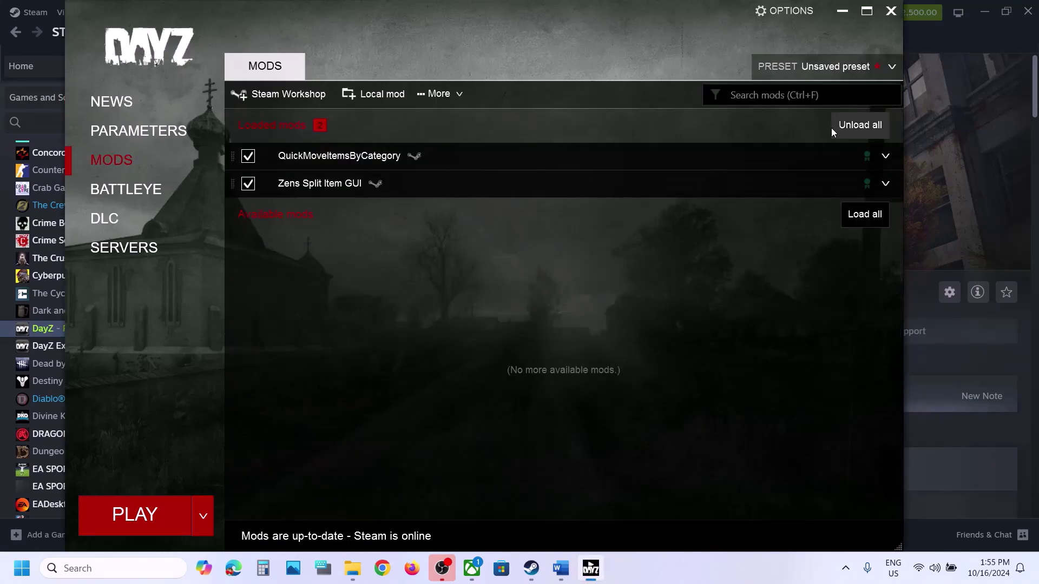
{"action": "left_click", "coordinate": [859, 129]}
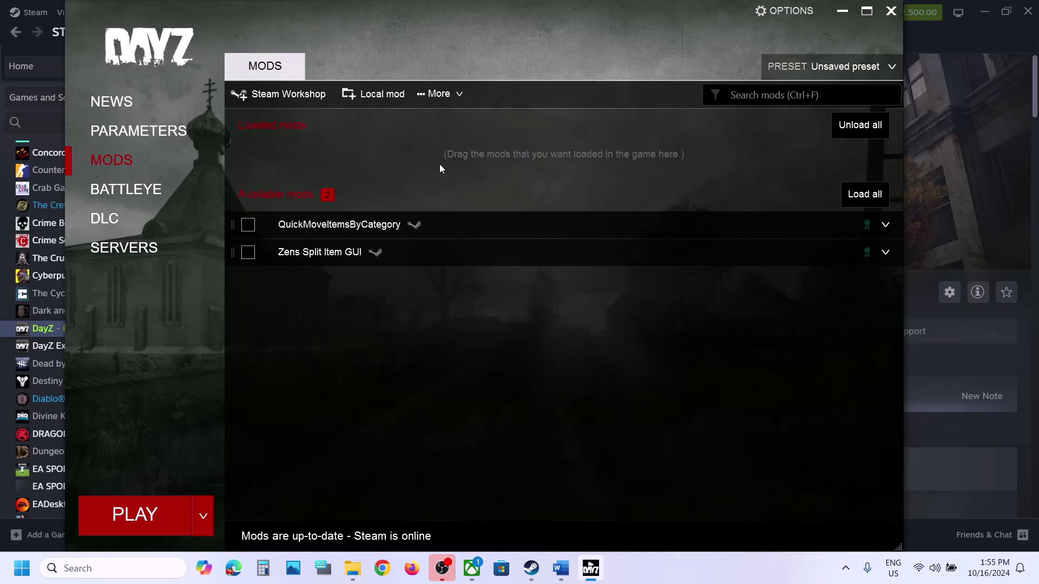
{"action": "left_click", "coordinate": [890, 12]}
- Switch to the Word document and highlight "Verify the game files" in Step 4
{"action": "left_click", "coordinate": [561, 570]}
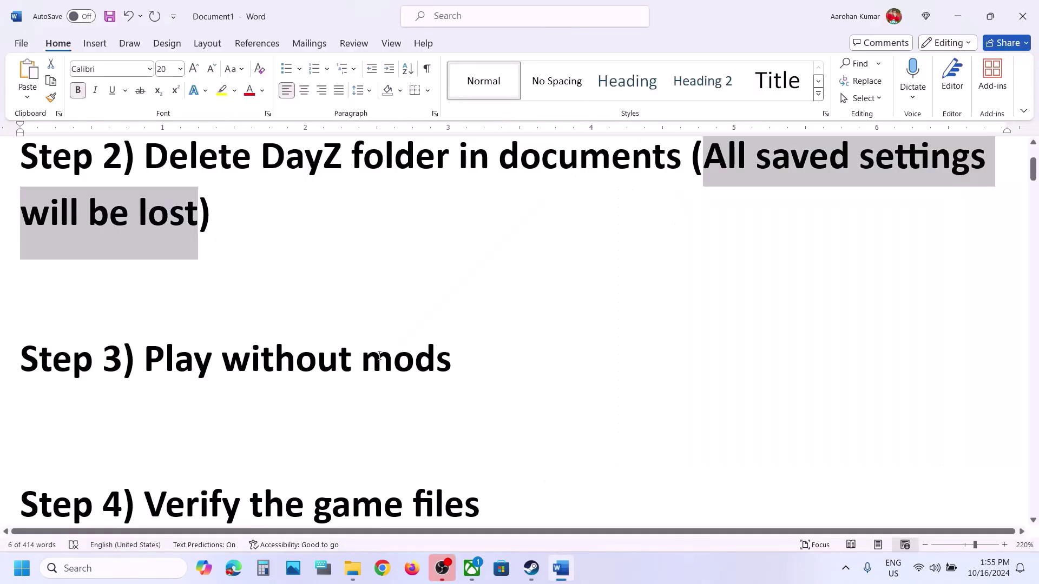
{"action": "scroll", "coordinate": [325, 357], "scroll_direction": "down", "scroll_amount": 3}
{"action": "left_click_drag", "start_coordinate": [144, 402], "coordinate": [480, 401]}
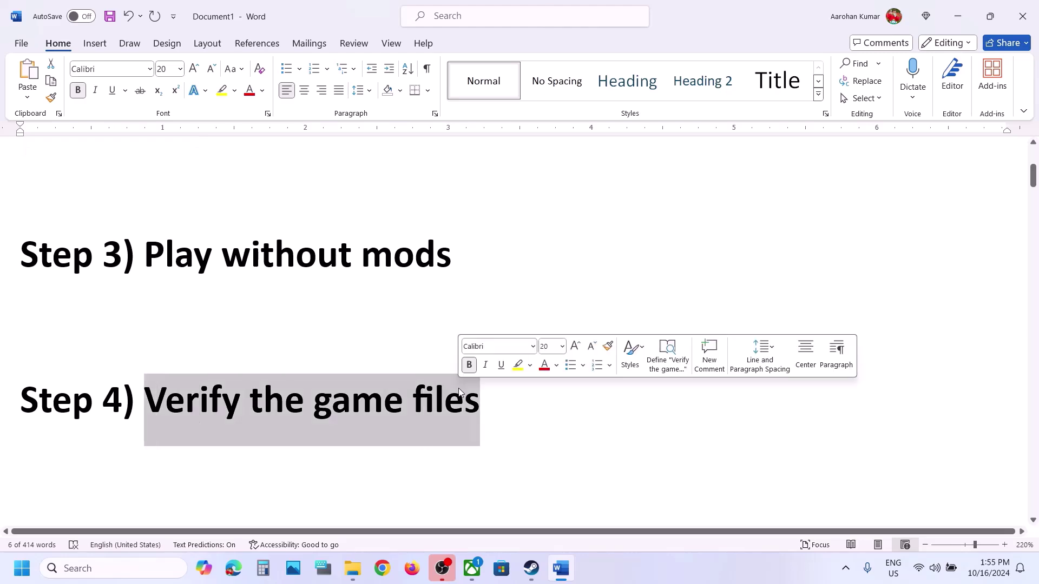
- Open DayZ's properties in Steam, view the integrity verification option for its installed files, and close the properties
{"action": "left_click", "coordinate": [527, 575]}
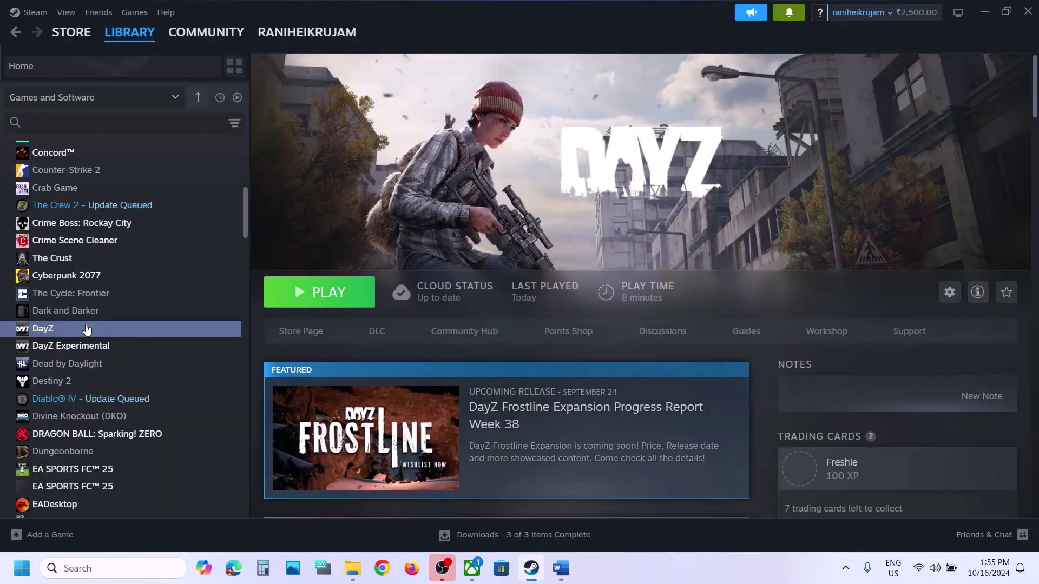
{"action": "right_click", "coordinate": [86, 329]}
{"action": "left_click", "coordinate": [130, 429]}
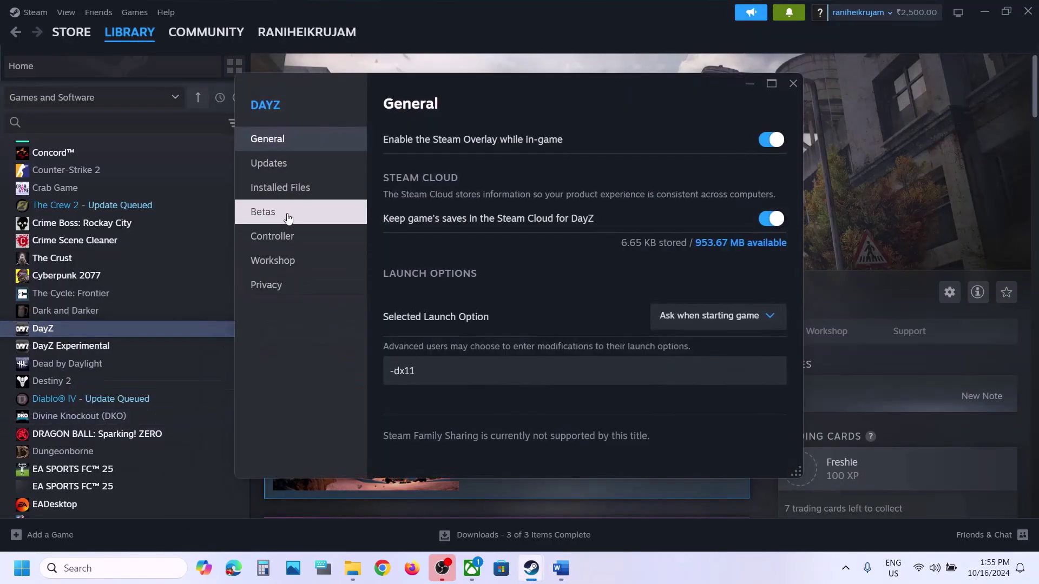
{"action": "left_click", "coordinate": [286, 188]}
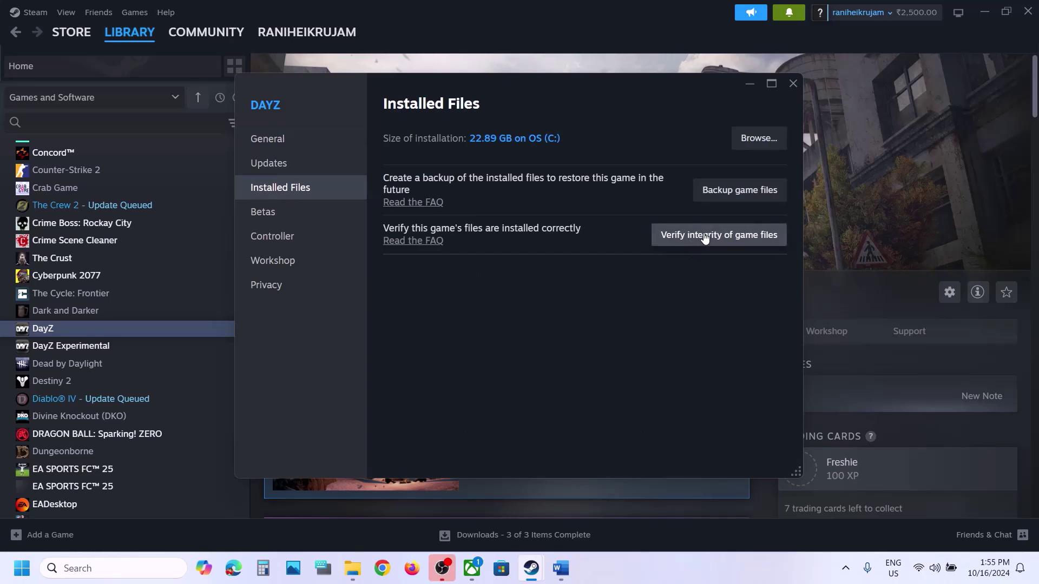
{"action": "left_click", "coordinate": [792, 82]}
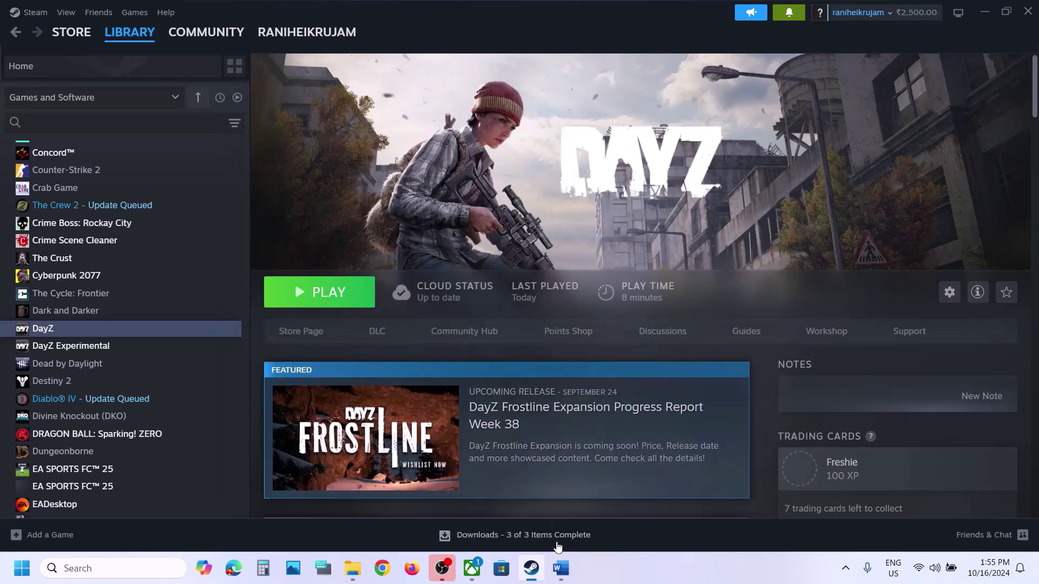
- Switch to the Word document and highlight "Close OneDrive/Google Drive" in Step 5
{"action": "left_click", "coordinate": [561, 570]}
{"action": "scroll", "coordinate": [470, 417], "scroll_direction": "down", "scroll_amount": 4}
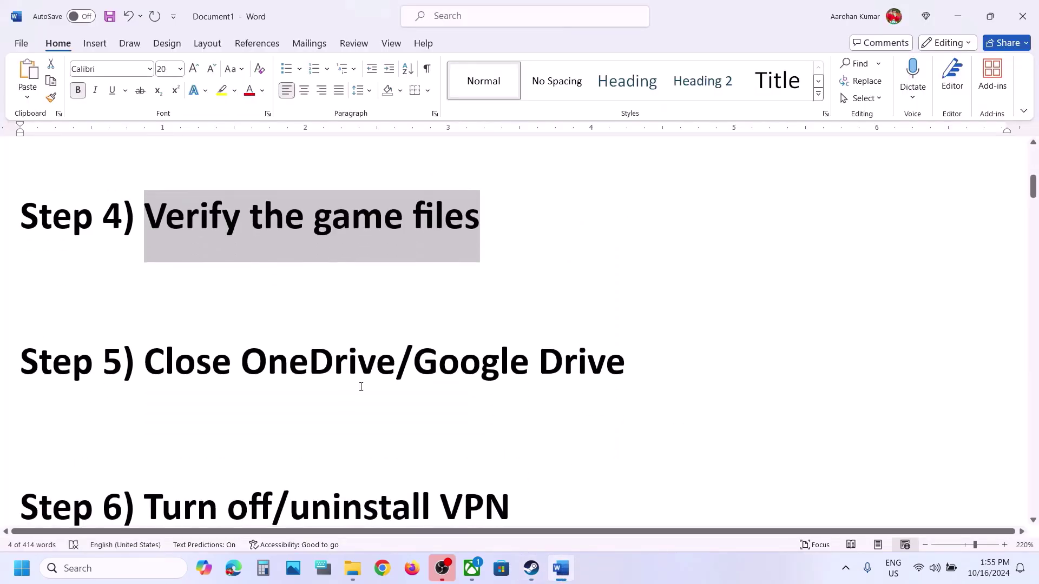
{"action": "left_click_drag", "start_coordinate": [198, 370], "coordinate": [700, 386]}
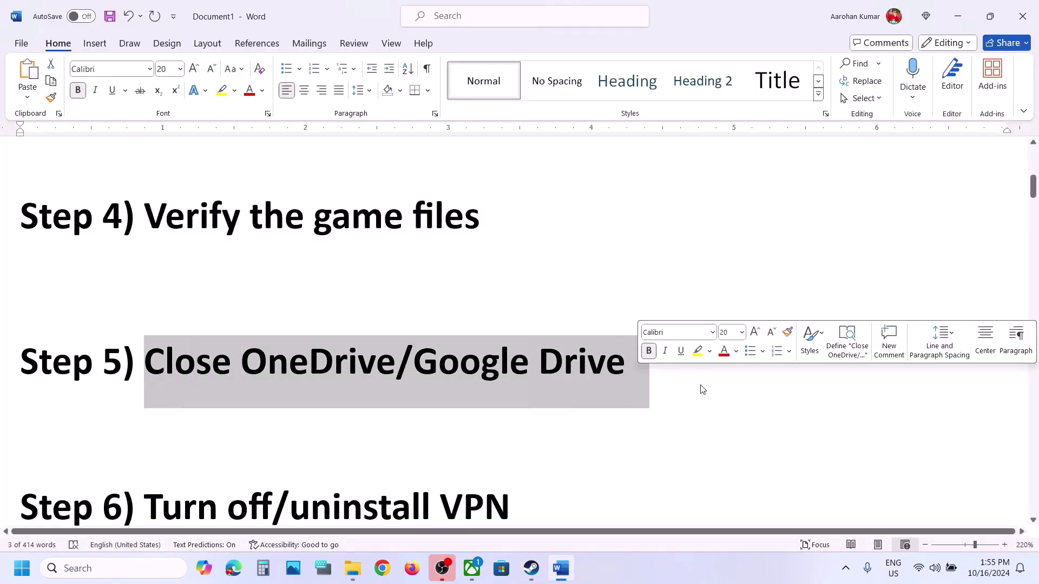
- Check the hidden system tray apps for cloud drives, and highlight only "OneDrive/Google Drive" in Step 5
{"action": "left_click", "coordinate": [725, 464]}
{"action": "left_click", "coordinate": [846, 570]}
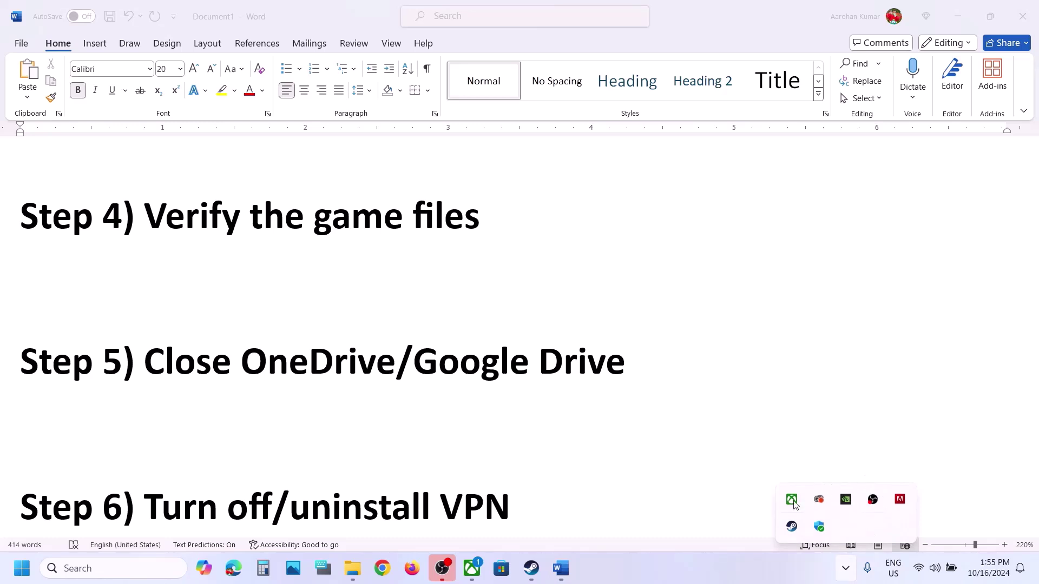
{"action": "left_click", "coordinate": [332, 417]}
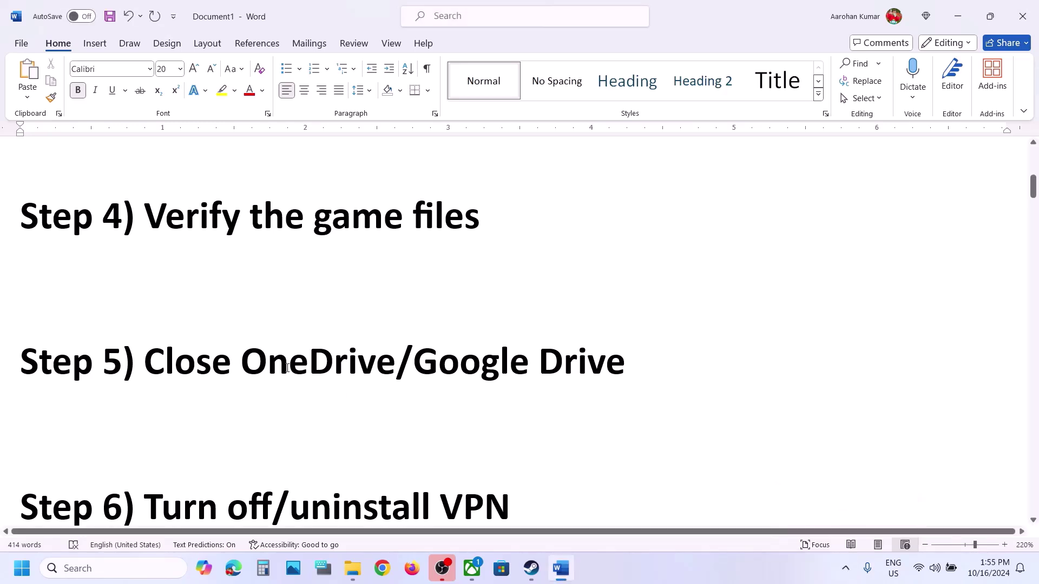
{"action": "left_click_drag", "start_coordinate": [269, 359], "coordinate": [563, 370]}
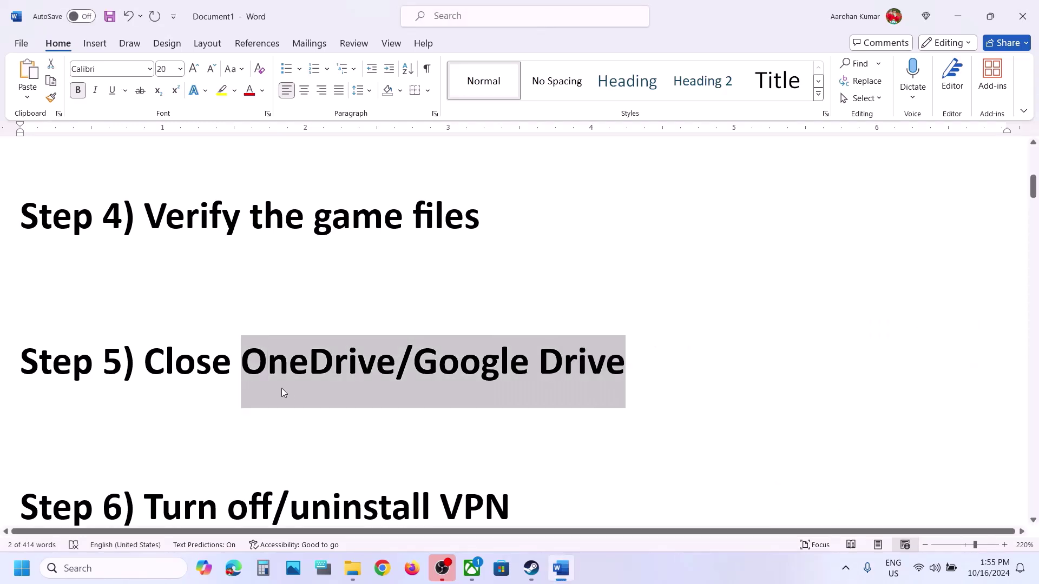
- Highlight "Turn off/uninstall VPN" in Step 6 of the document
{"action": "scroll", "coordinate": [281, 388], "scroll_direction": "down", "scroll_amount": 1}
{"action": "scroll", "coordinate": [283, 388], "scroll_direction": "down", "scroll_amount": 2}
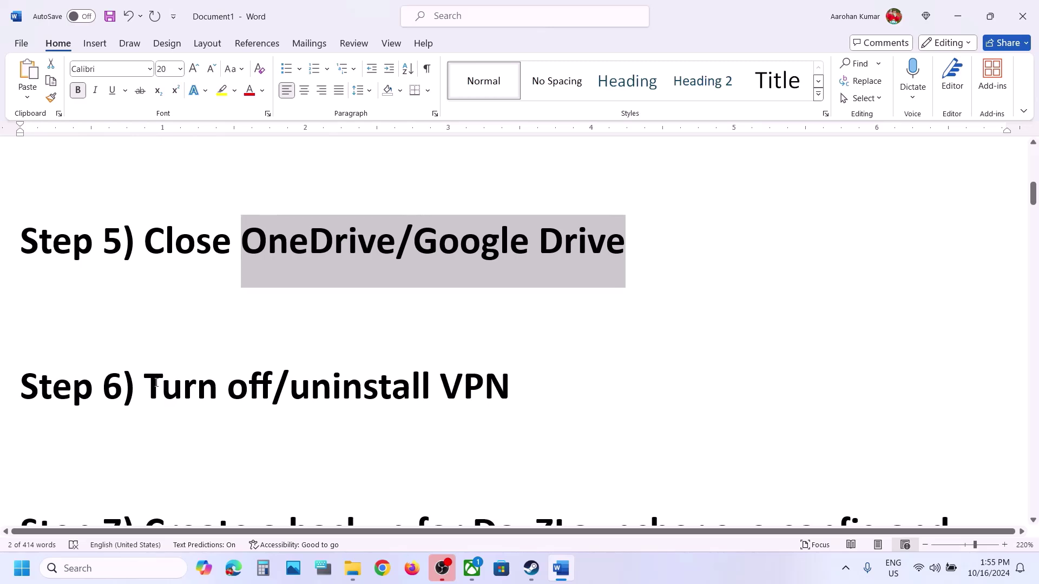
{"action": "left_click_drag", "start_coordinate": [156, 383], "coordinate": [528, 369]}
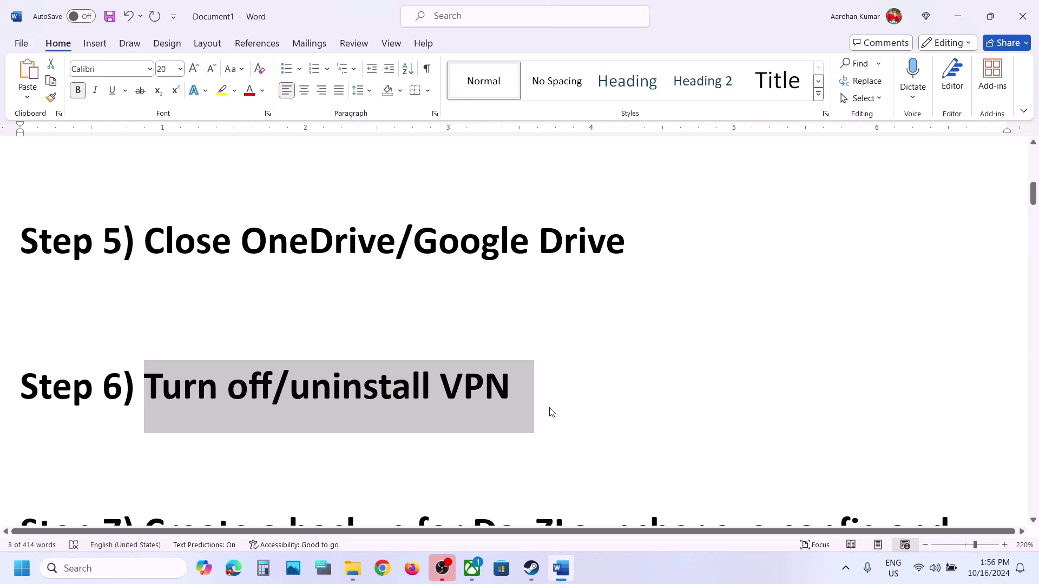
- Highlight the Step 7 instructions in the document about backing up and deleting DayZLauncher.exe.config
{"action": "scroll", "coordinate": [551, 413], "scroll_direction": "down", "scroll_amount": 5}
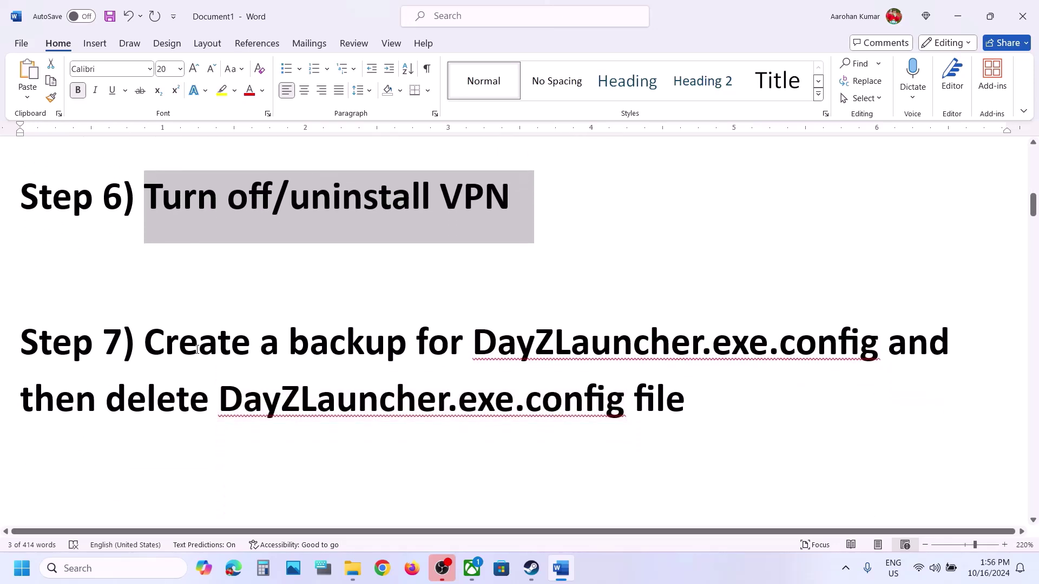
{"action": "left_click_drag", "start_coordinate": [153, 343], "coordinate": [647, 366]}
{"action": "left_click", "coordinate": [647, 366]}
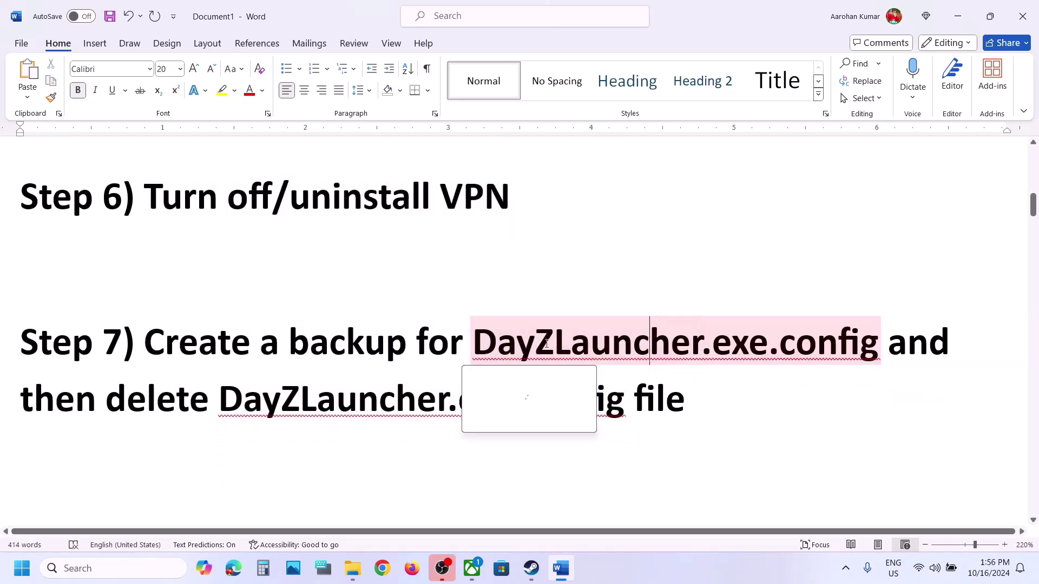
{"action": "left_click", "coordinate": [748, 355]}
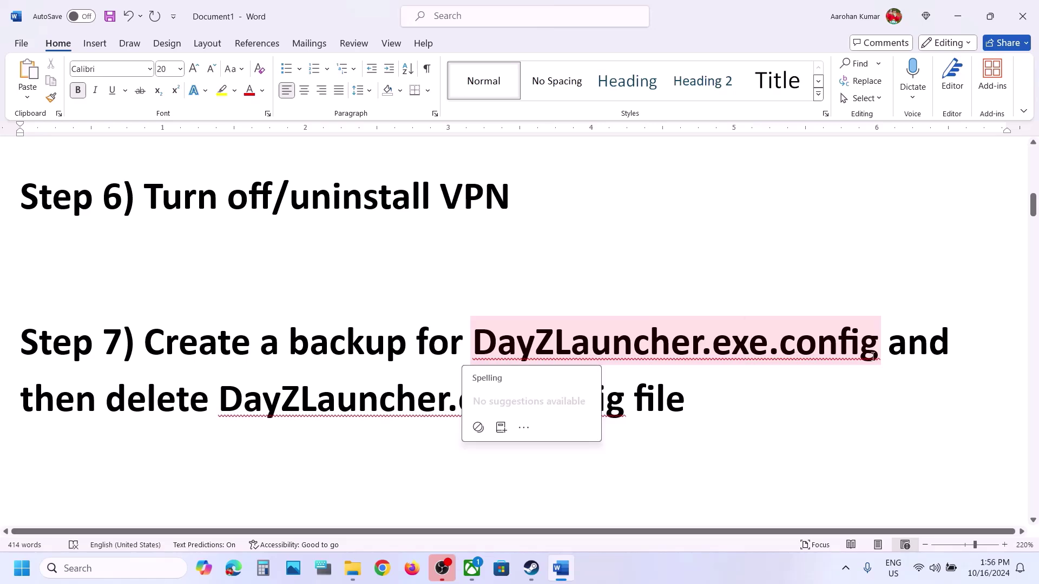
{"action": "left_click_drag", "start_coordinate": [219, 401], "coordinate": [690, 397]}
{"action": "left_click", "coordinate": [442, 470]}
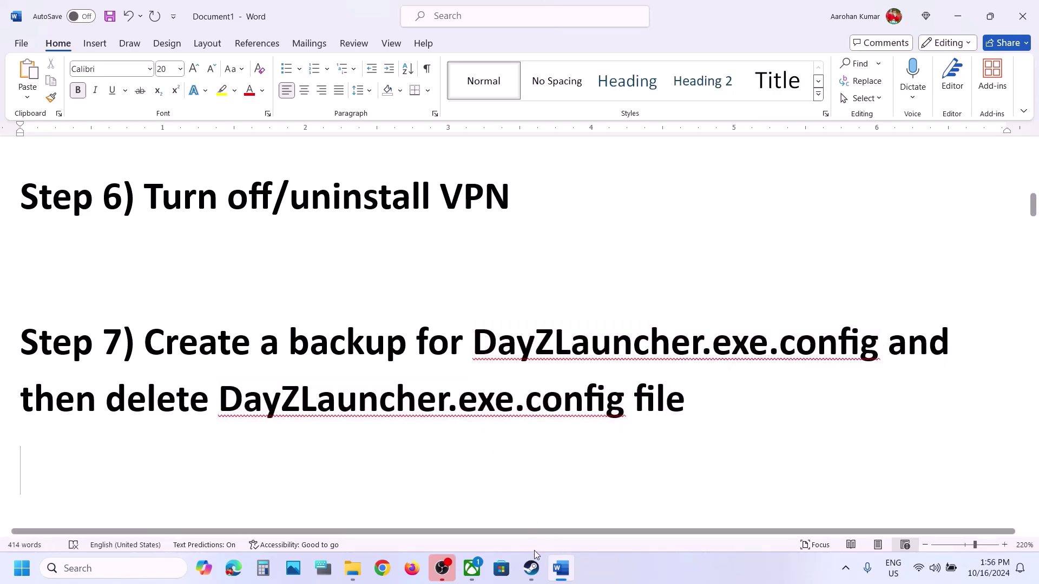
- Switch to Steam and open DayZ's local files folder from the library
{"action": "left_click", "coordinate": [531, 569]}
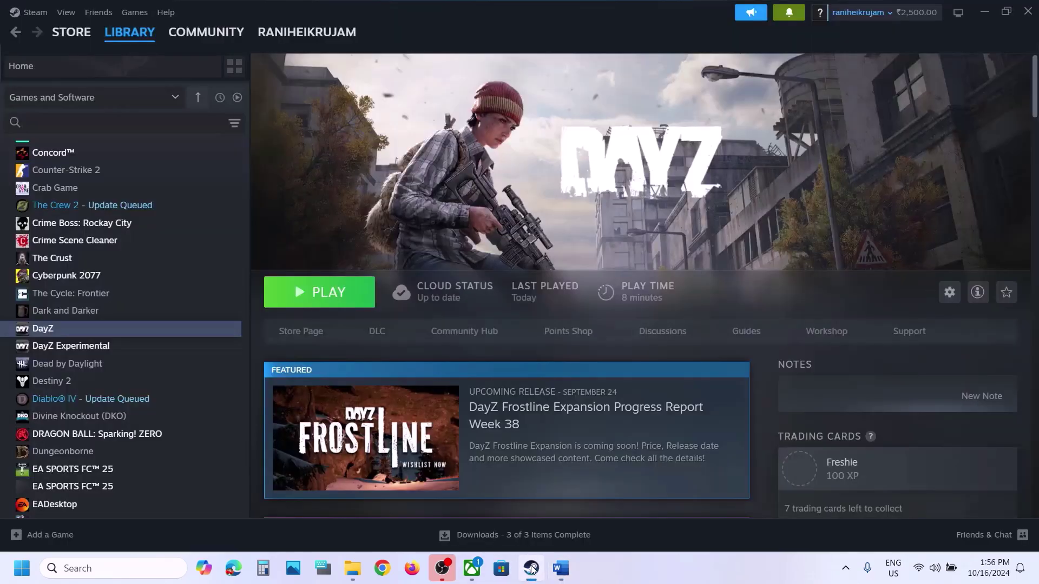
{"action": "right_click", "coordinate": [61, 329]}
{"action": "mouse_move", "coordinate": [97, 410]}
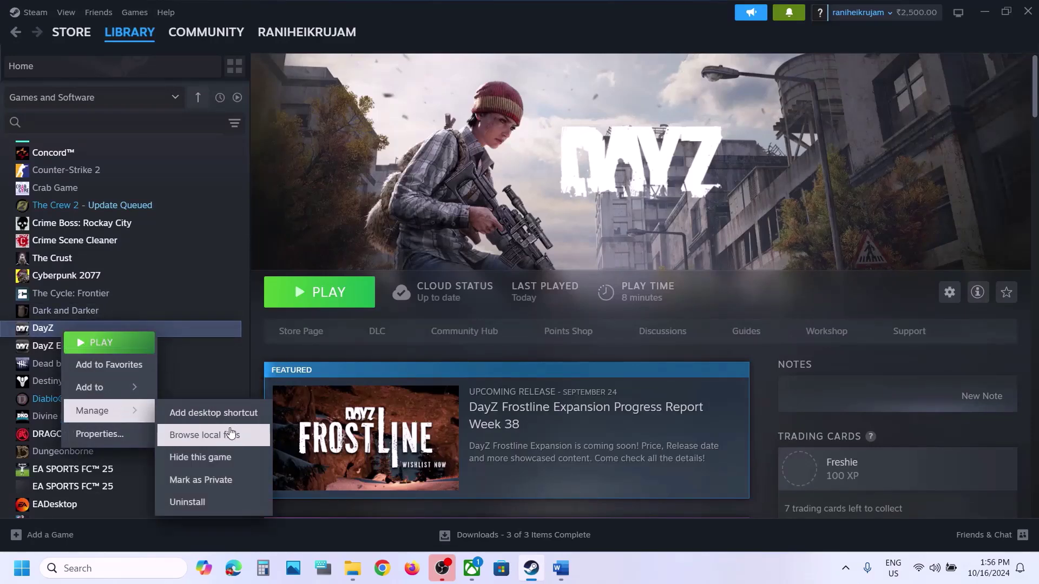
{"action": "left_click", "coordinate": [227, 436]}
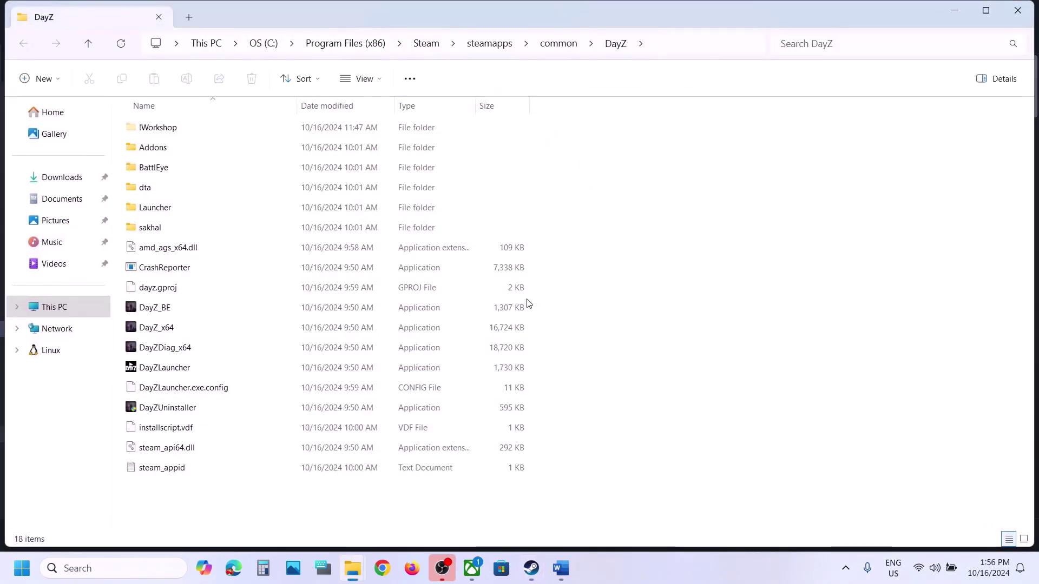
- Copy DayZLauncher.exe.config from the DayZ folder and paste it onto the desktop as a backup
{"action": "left_click", "coordinate": [160, 396]}
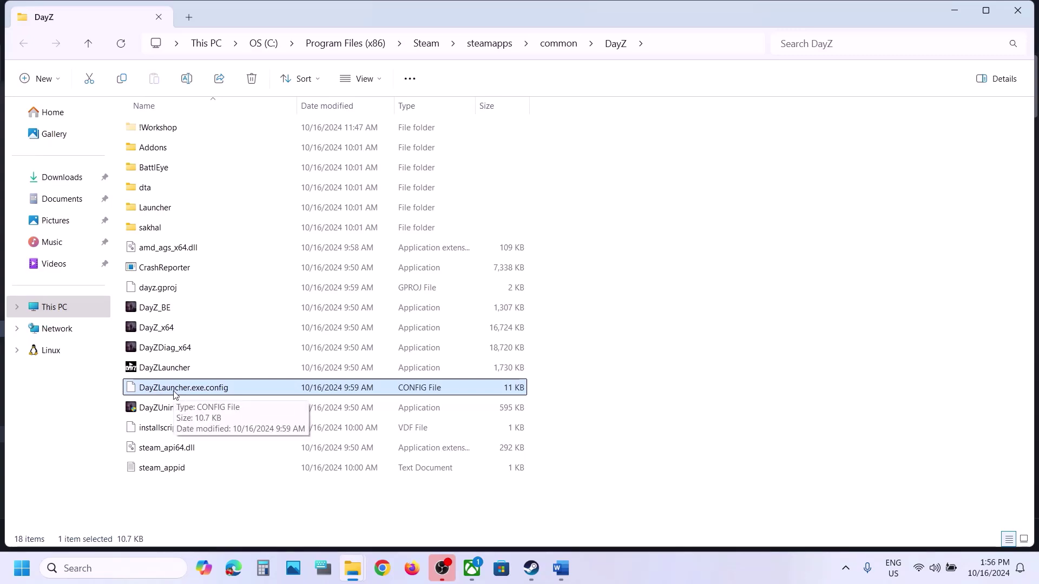
{"action": "right_click", "coordinate": [174, 394]}
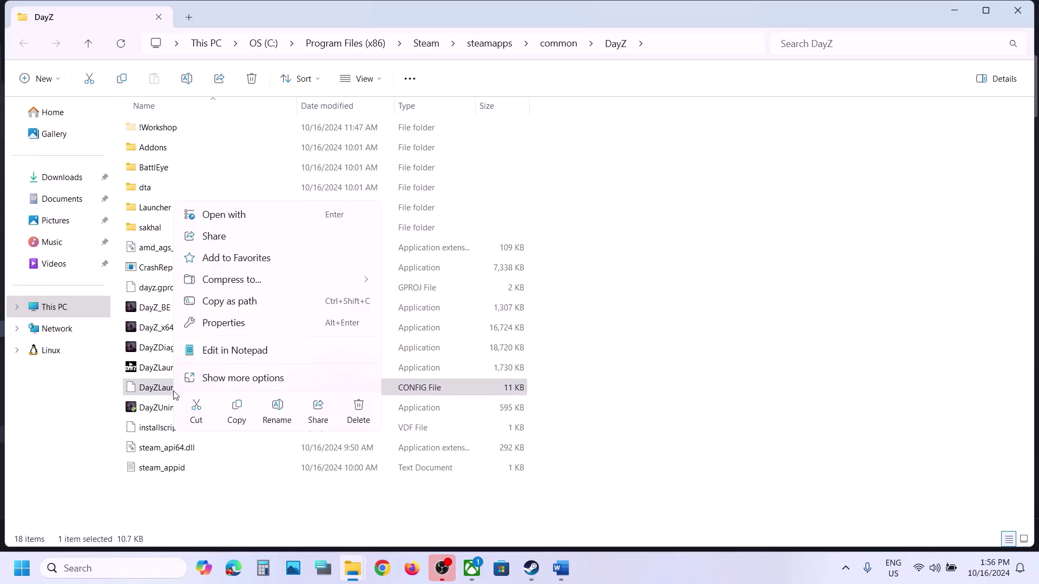
{"action": "left_click", "coordinate": [236, 411]}
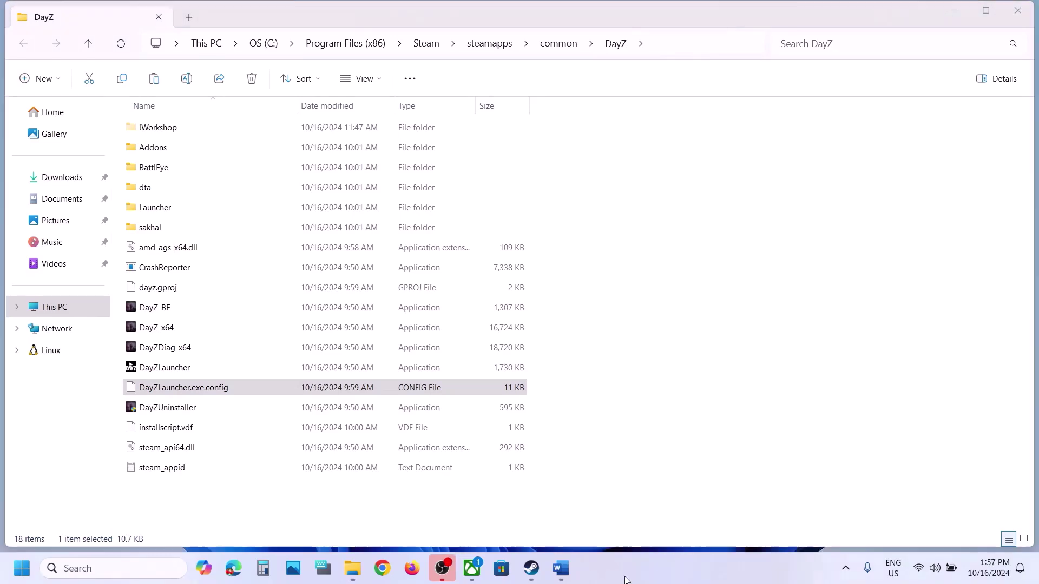
{"action": "key", "text": "super+d"}
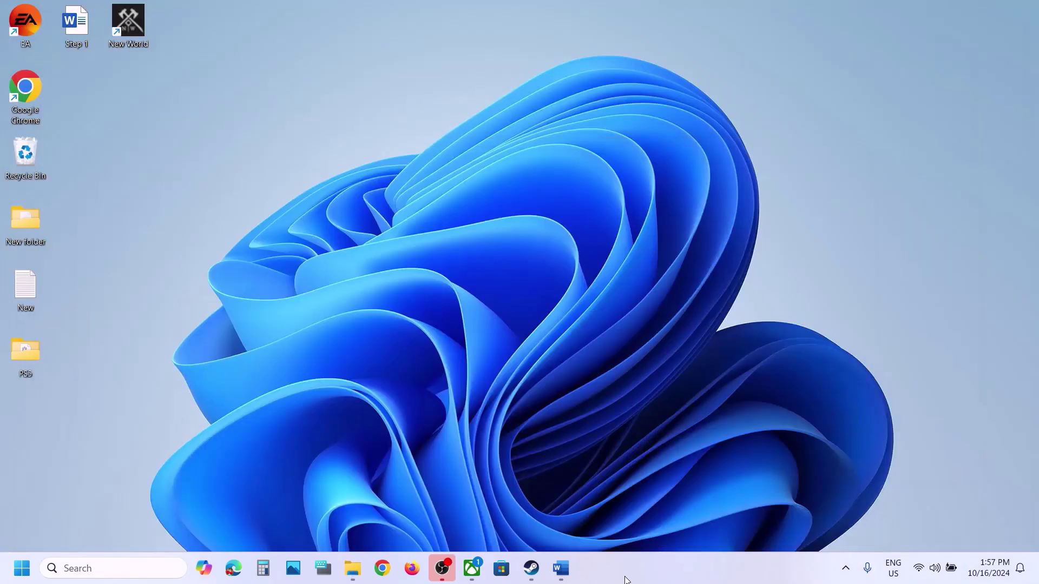
{"action": "key", "text": "ctrl+v"}
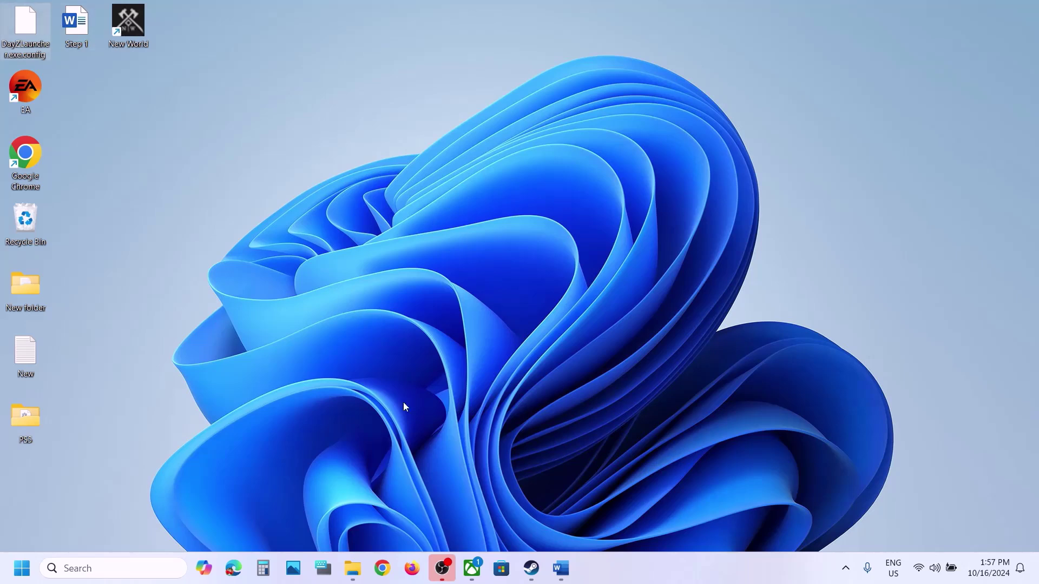
- Return to the DayZ installation folder and delete DayZLauncher.exe.config
{"action": "mouse_move", "coordinate": [352, 568]}
{"action": "left_click", "coordinate": [401, 521]}
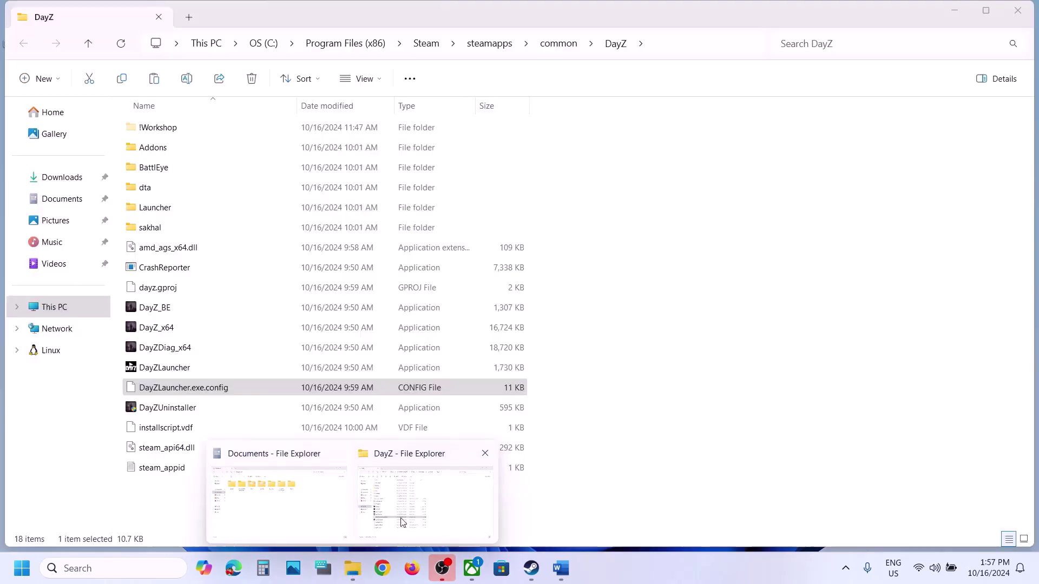
{"action": "right_click", "coordinate": [174, 392]}
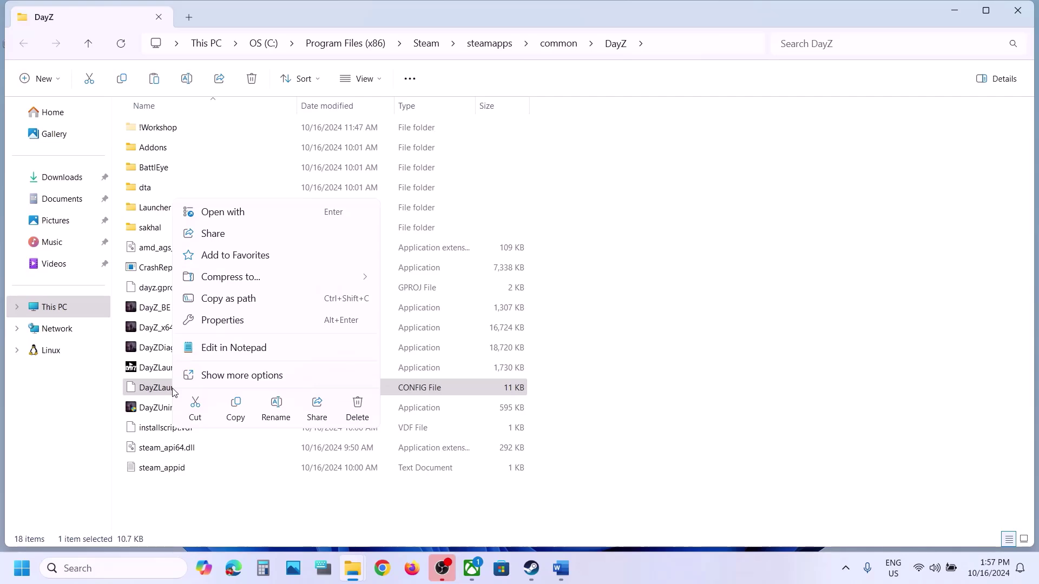
{"action": "left_click", "coordinate": [357, 409]}
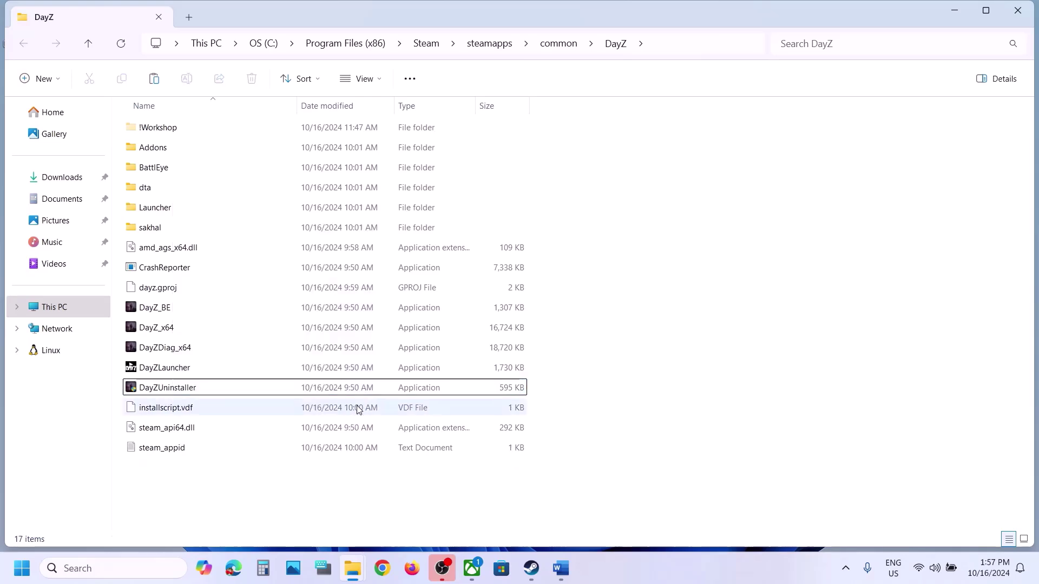
- Review Step 7 in Word, view the file integrity verification option in DayZ's Steam properties, and close the properties
{"action": "left_click", "coordinate": [554, 572]}
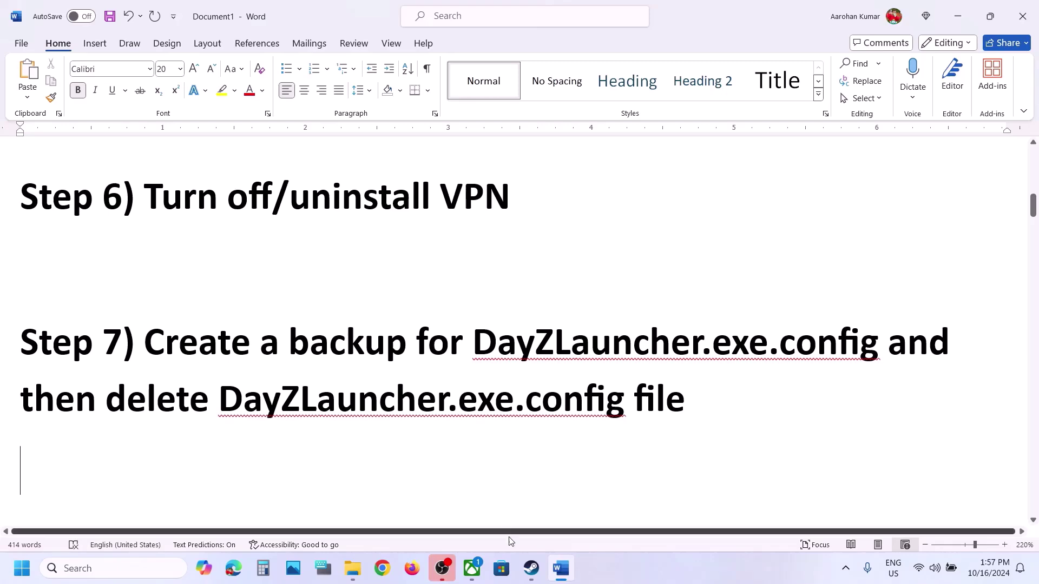
{"action": "left_click", "coordinate": [530, 568]}
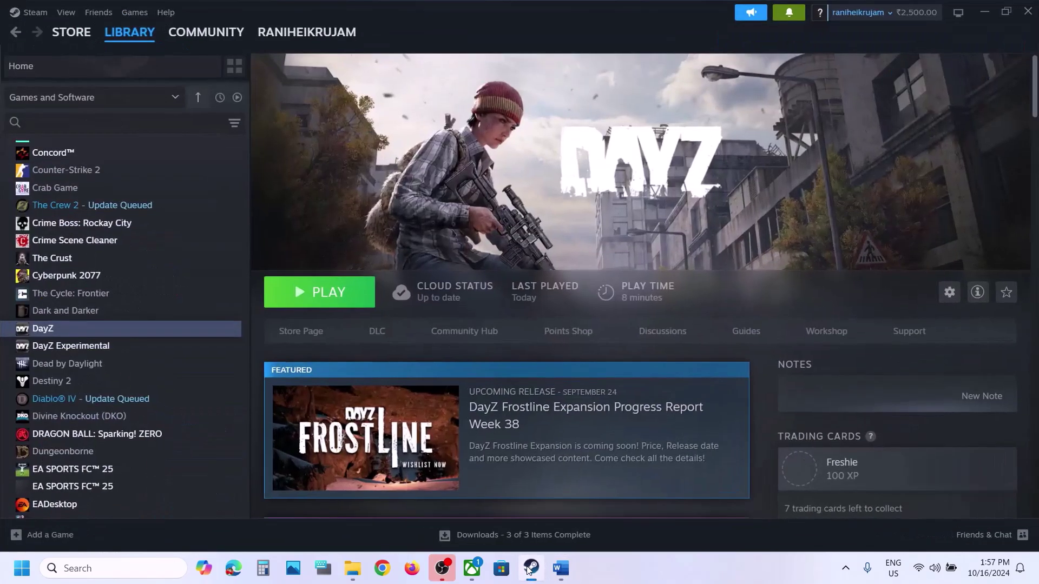
{"action": "left_click", "coordinate": [529, 569]}
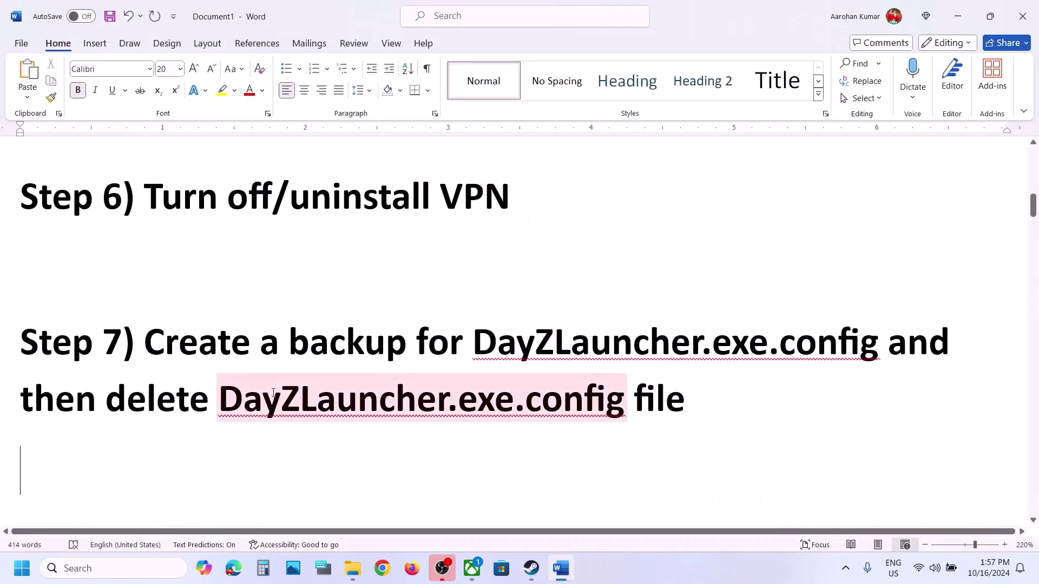
{"action": "left_click", "coordinate": [529, 569]}
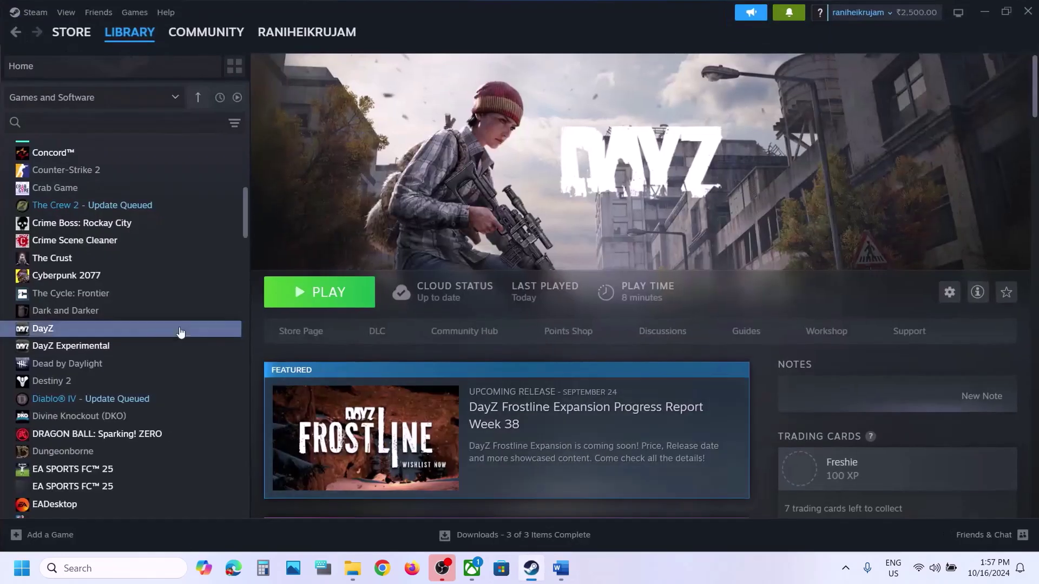
{"action": "right_click", "coordinate": [93, 334]}
{"action": "left_click", "coordinate": [136, 433]}
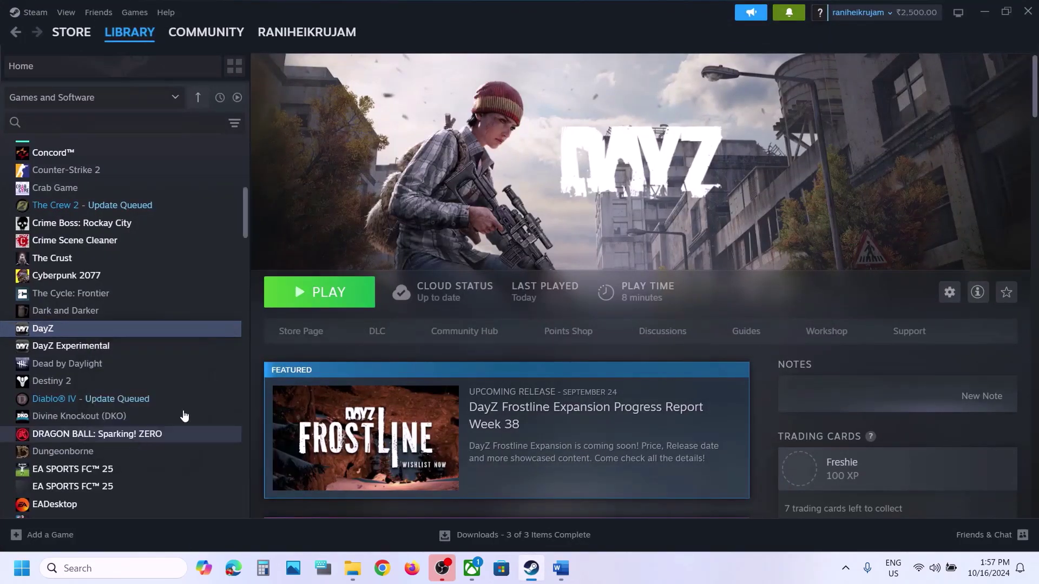
{"action": "left_click", "coordinate": [290, 190]}
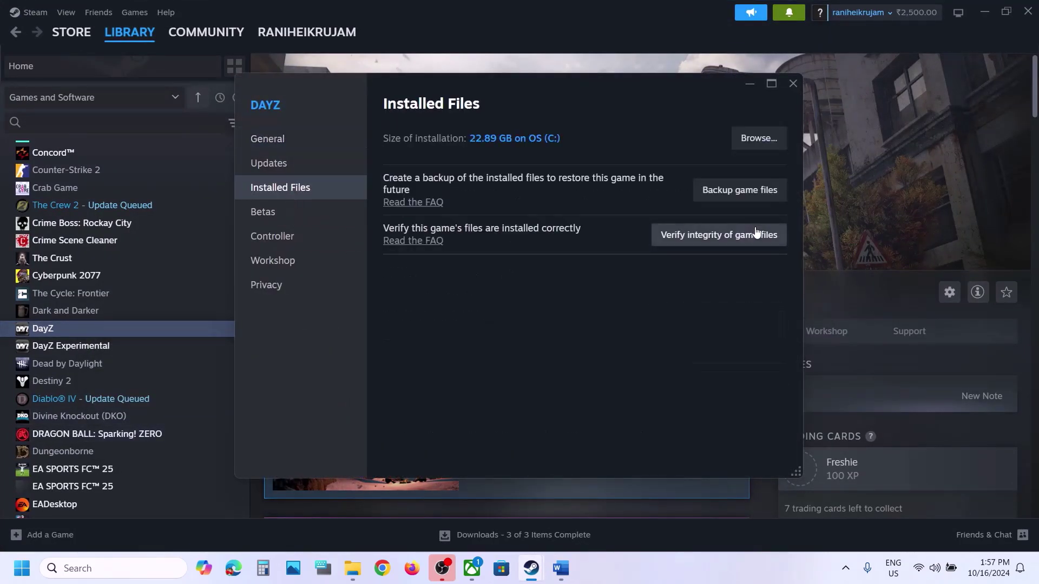
{"action": "left_click", "coordinate": [793, 84]}
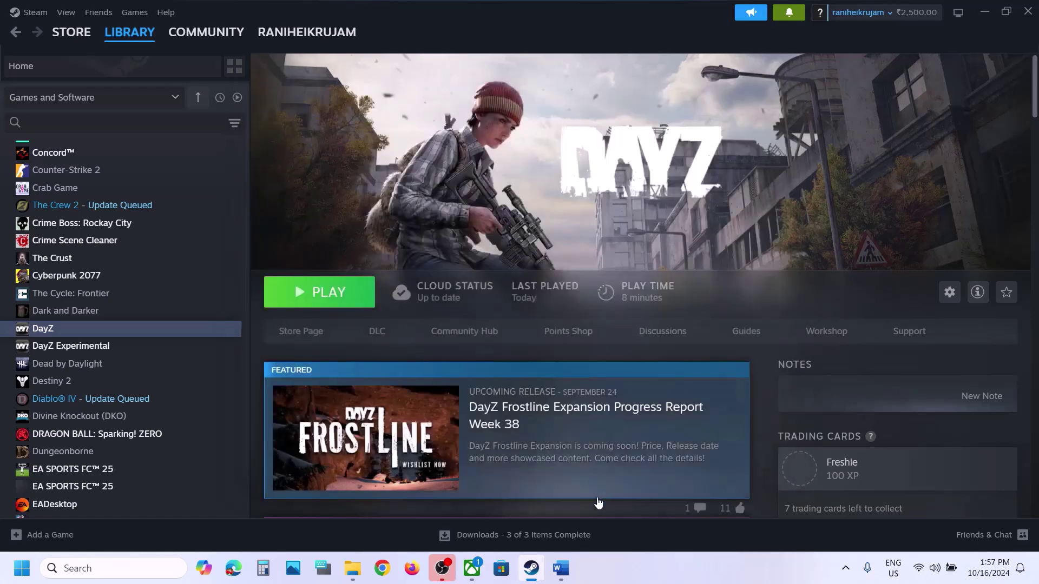
- Switch to the Word document and highlight "AppData\Local" in the Step 8 folder path
{"action": "left_click", "coordinate": [561, 568]}
{"action": "scroll", "coordinate": [466, 408], "scroll_direction": "down", "scroll_amount": 3}
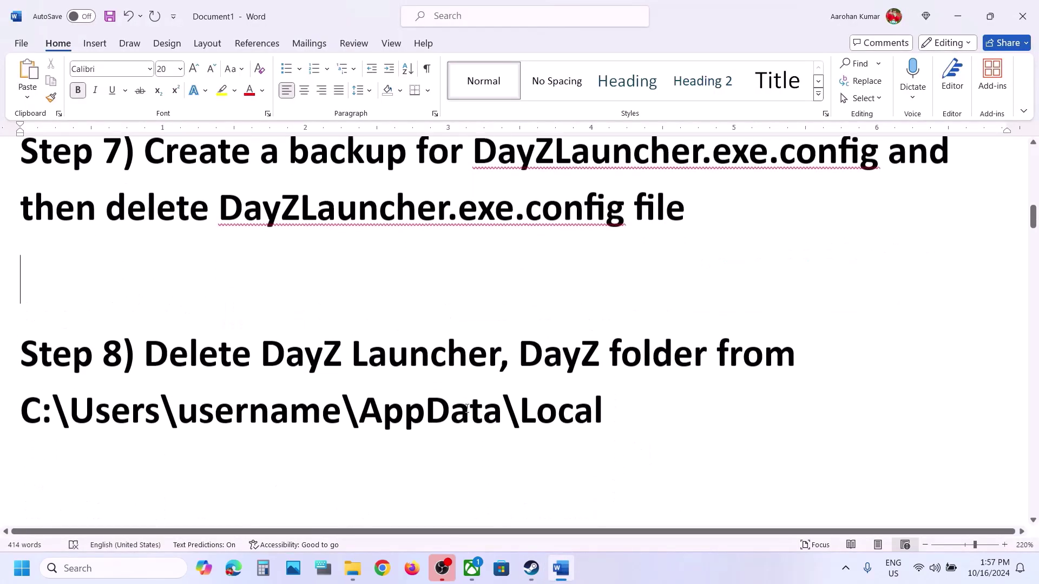
{"action": "left_click_drag", "start_coordinate": [155, 339], "coordinate": [394, 402]}
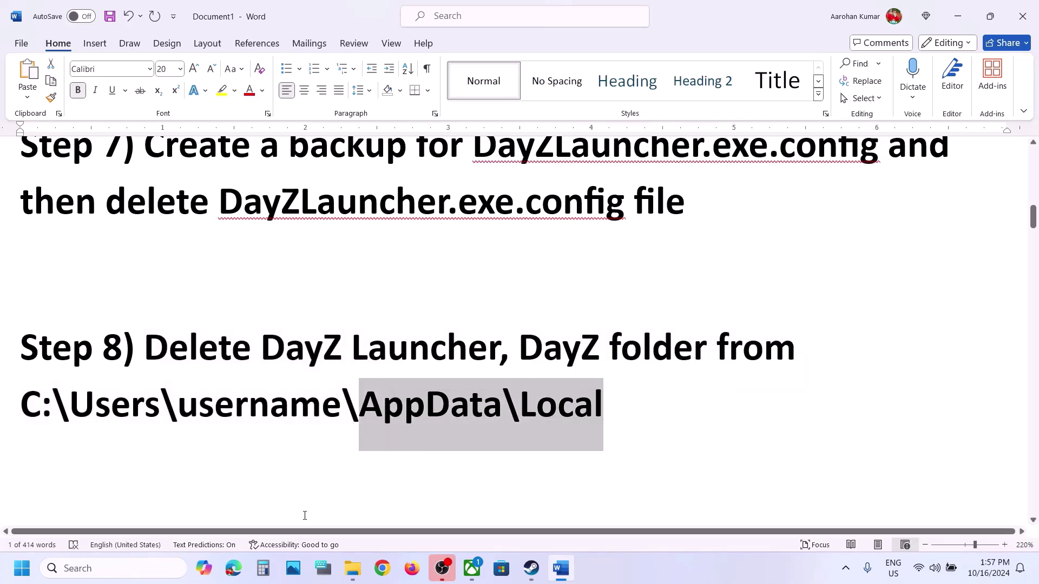
- Switch to File Explorer and open the current user's profile folder under C:\Users
{"action": "mouse_move", "coordinate": [352, 568]}
{"action": "left_click", "coordinate": [395, 531]}
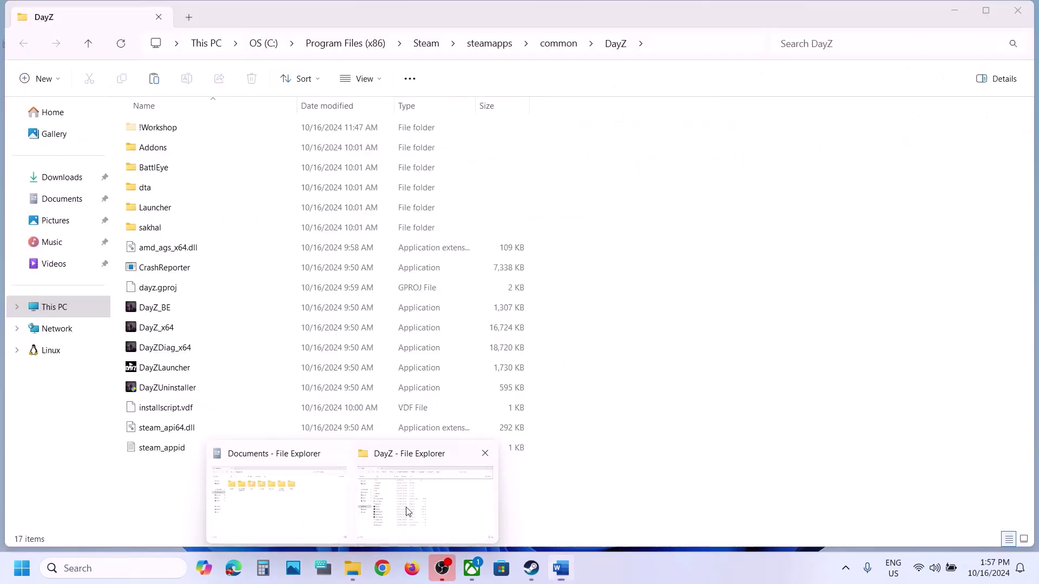
{"action": "left_click", "coordinate": [64, 316]}
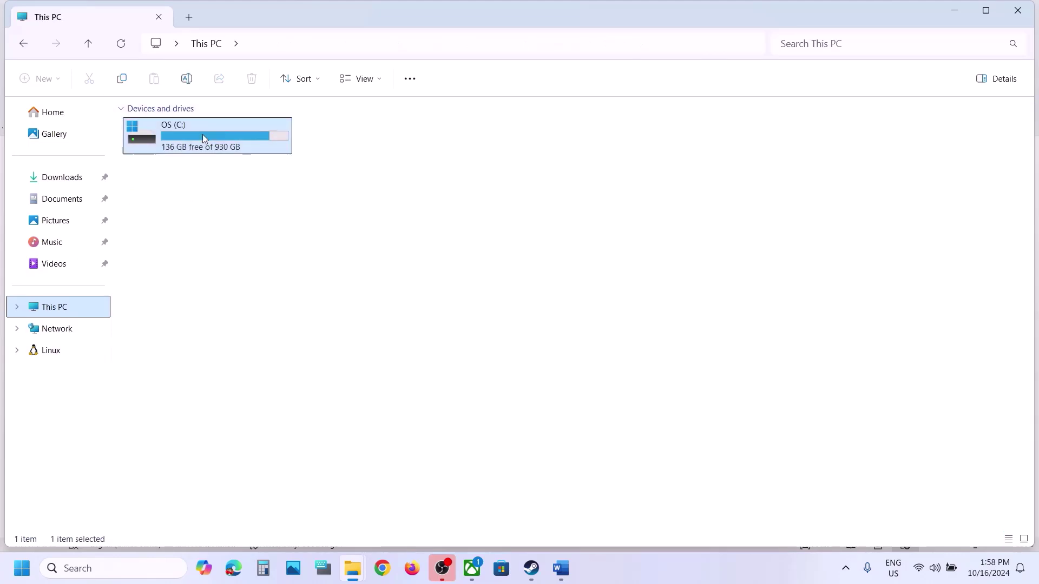
{"action": "double_click", "coordinate": [201, 134]}
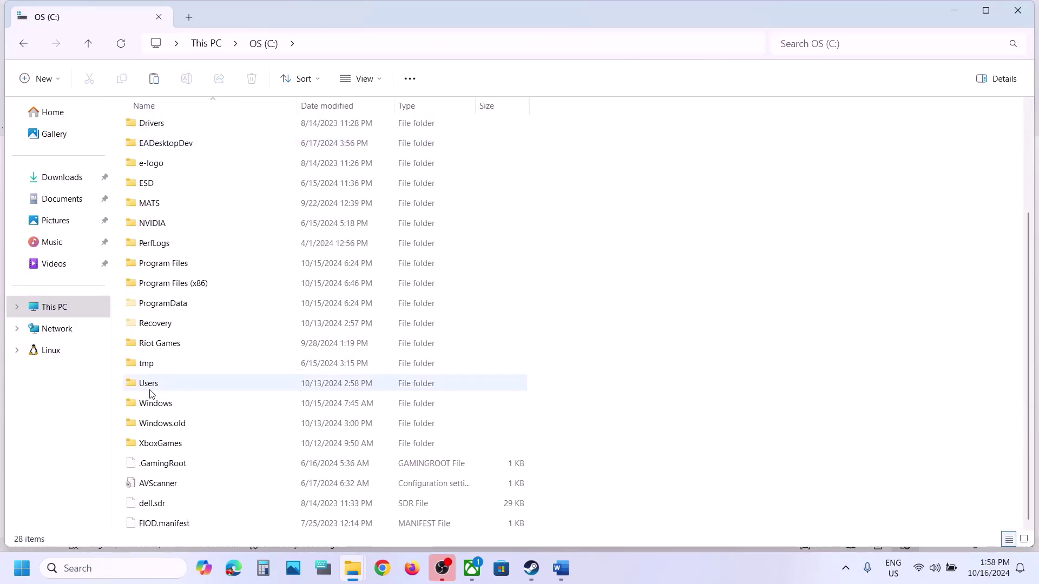
{"action": "left_click", "coordinate": [174, 384]}
{"action": "double_click", "coordinate": [180, 385]}
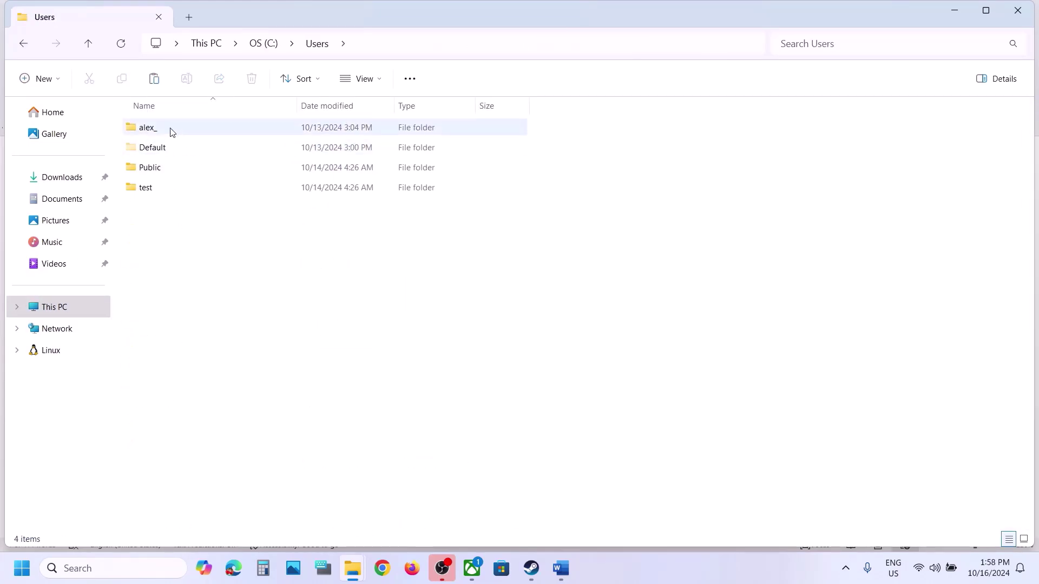
{"action": "left_click", "coordinate": [208, 131]}
{"action": "double_click", "coordinate": [207, 130]}
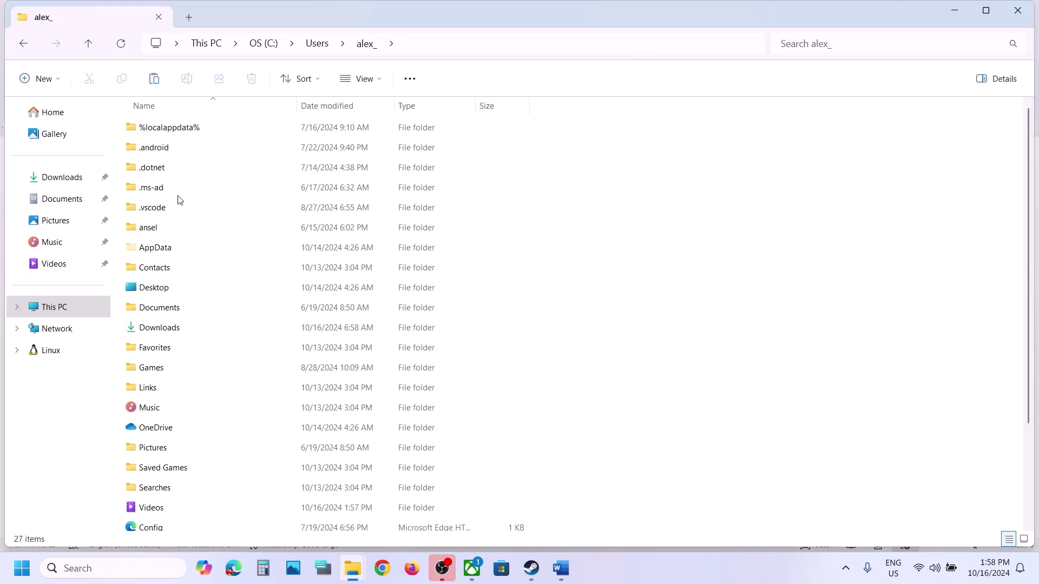
- Select the AppData folder and check the display option for hidden items
{"action": "left_click", "coordinate": [154, 252]}
{"action": "left_click", "coordinate": [381, 86]}
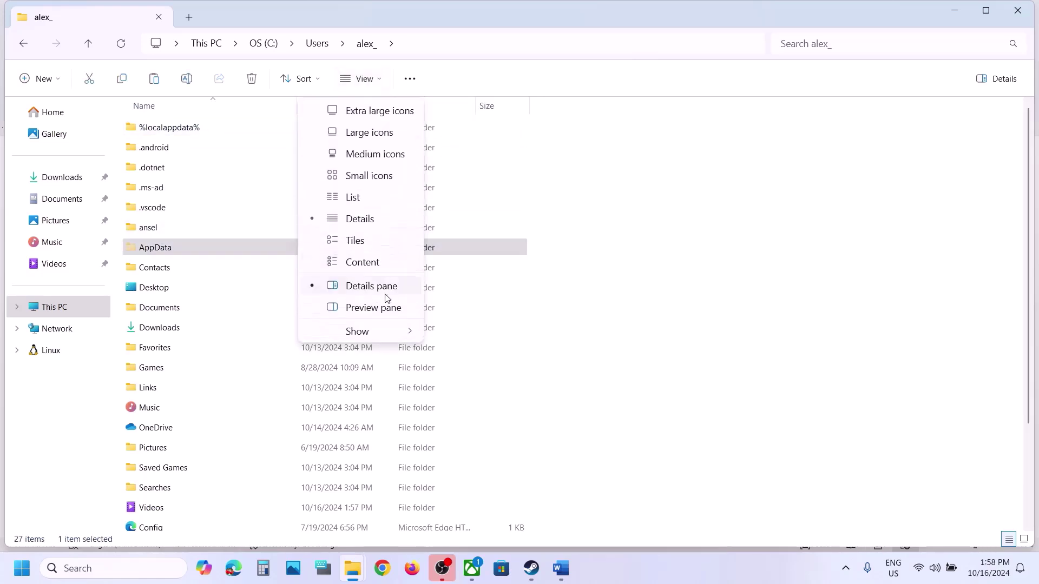
{"action": "mouse_move", "coordinate": [359, 331]}
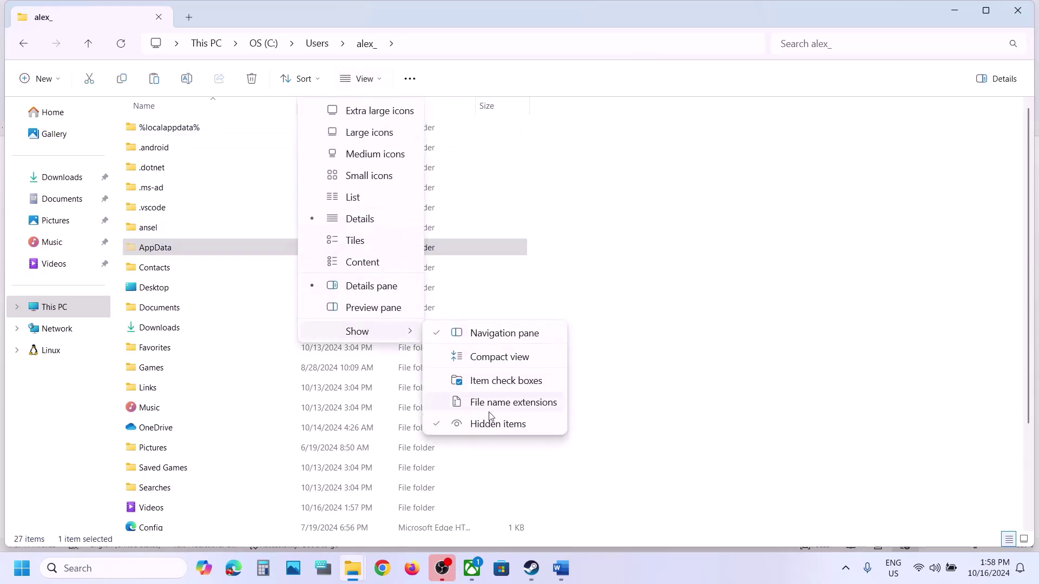
- Open the Local folder inside AppData
{"action": "left_click", "coordinate": [177, 246]}
{"action": "double_click", "coordinate": [177, 247]}
{"action": "double_click", "coordinate": [179, 134]}
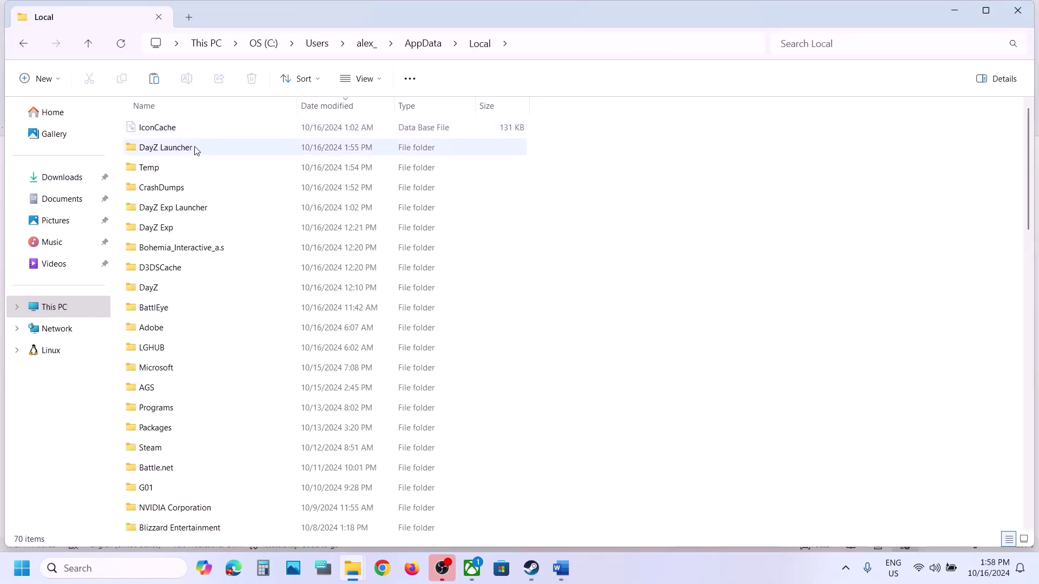
- Delete the DayZ Launcher folder from AppData\Local
{"action": "left_click", "coordinate": [182, 154]}
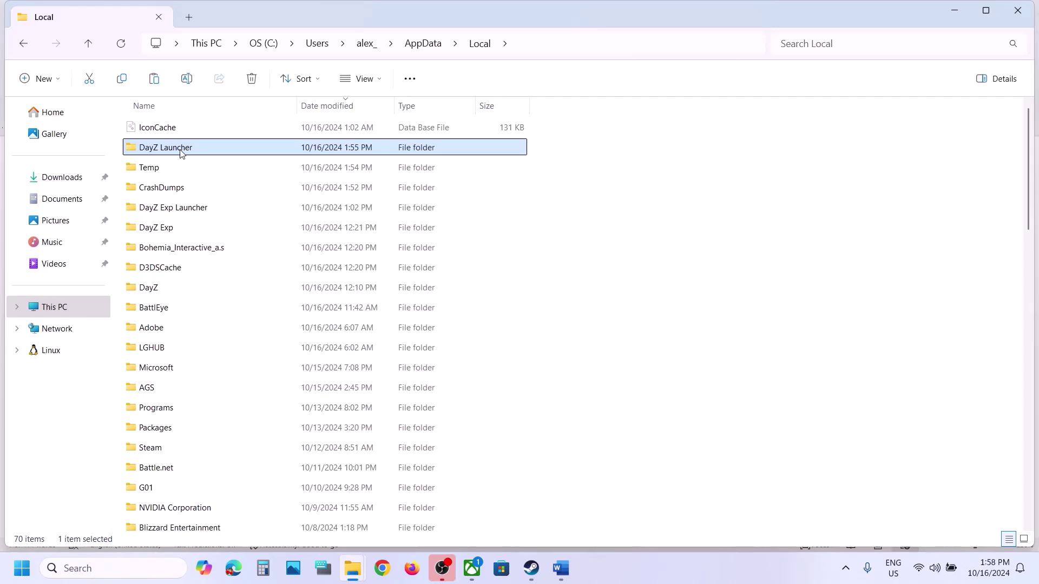
{"action": "right_click", "coordinate": [181, 153]}
{"action": "left_click", "coordinate": [365, 169]}
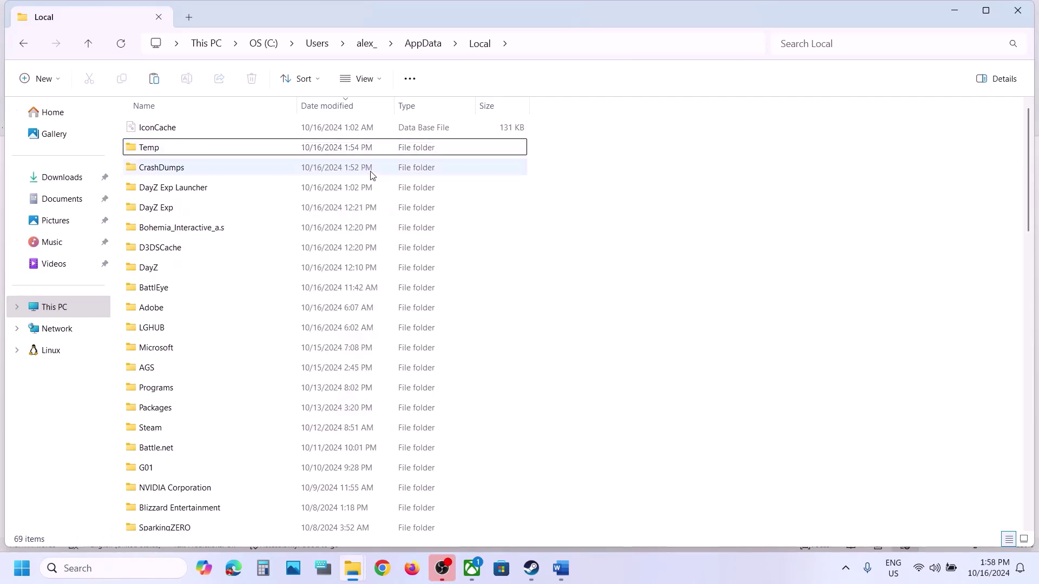
- Delete the DayZ Exp Launcher and DayZ Exp folders from AppData\Local
{"action": "left_click", "coordinate": [165, 192]}
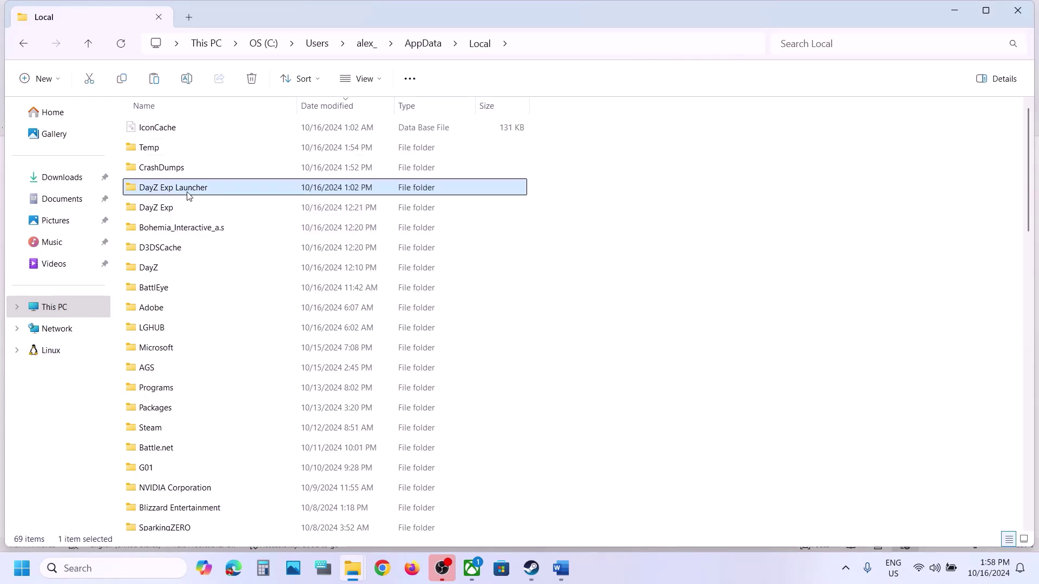
{"action": "right_click", "coordinate": [188, 194]}
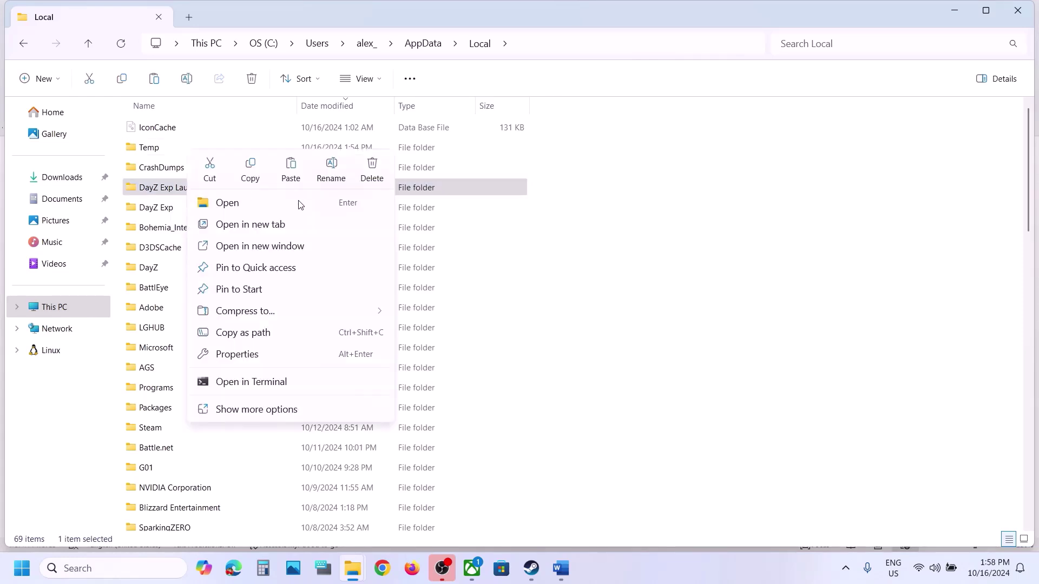
{"action": "left_click", "coordinate": [374, 174]}
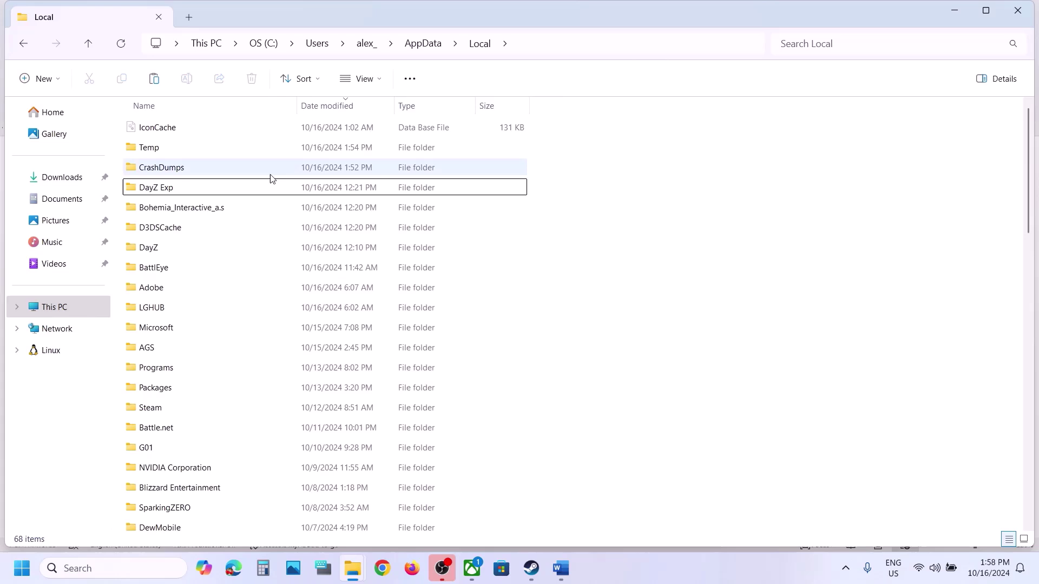
{"action": "right_click", "coordinate": [154, 193]}
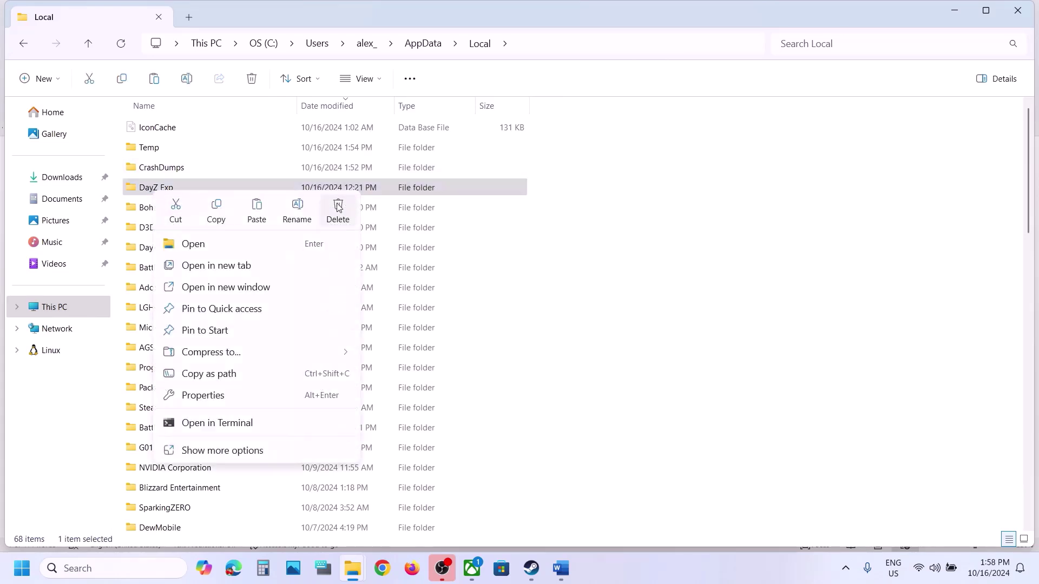
{"action": "left_click", "coordinate": [338, 207]}
- Delete the DayZ folder from AppData\Local
{"action": "left_click", "coordinate": [146, 230]}
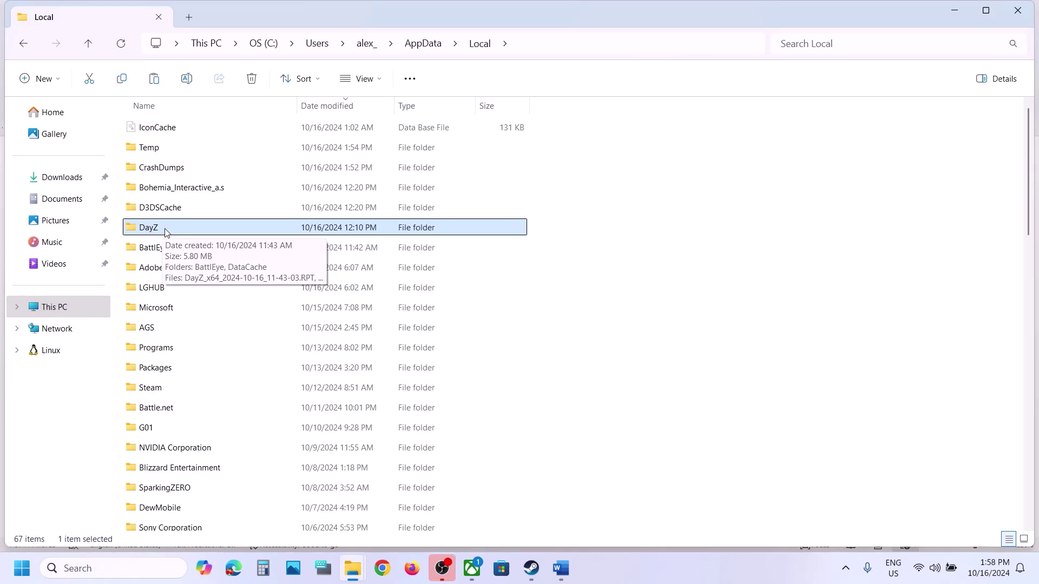
{"action": "right_click", "coordinate": [165, 230]}
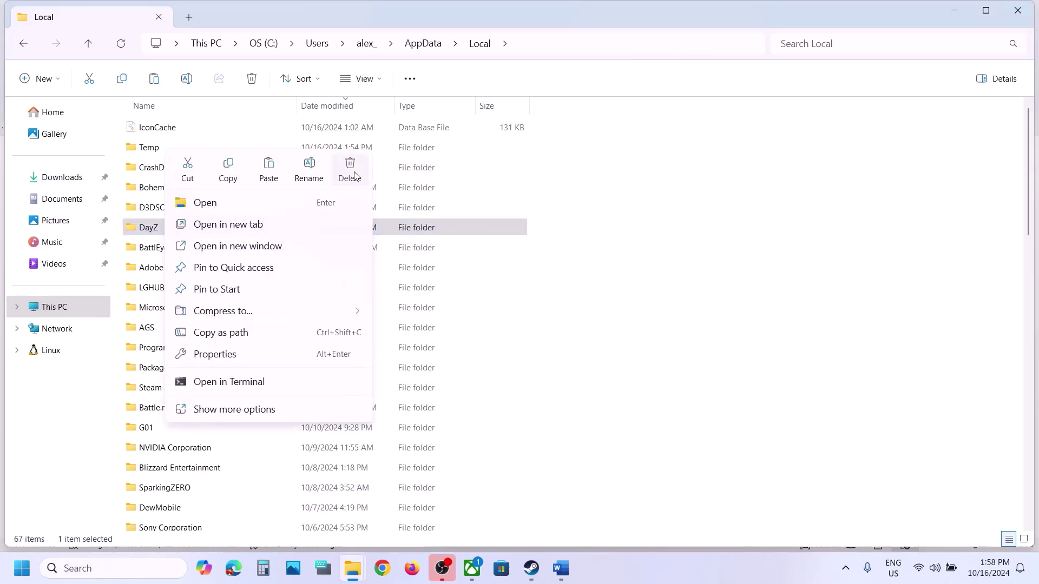
{"action": "left_click", "coordinate": [354, 176]}
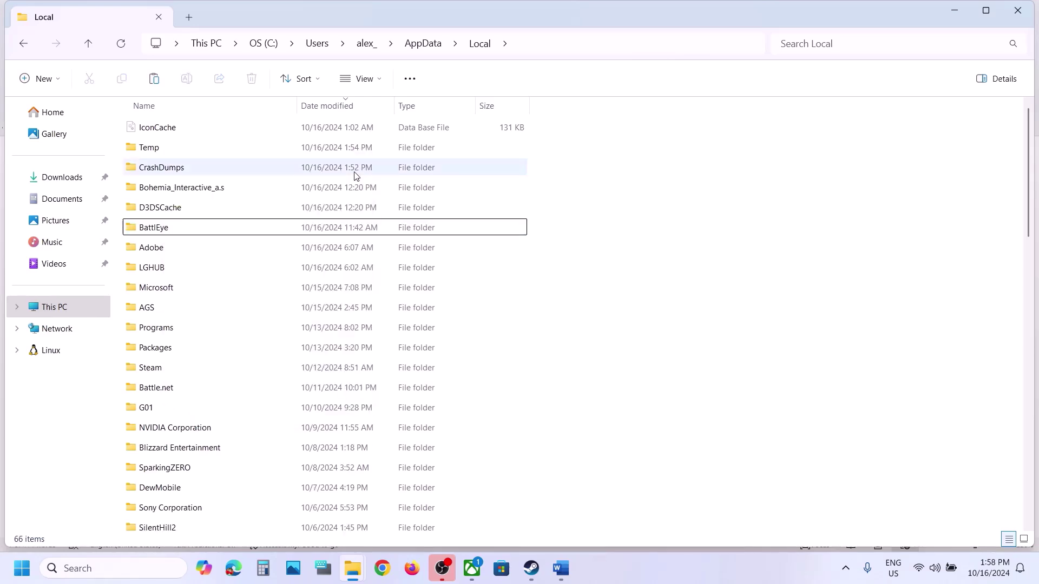
- Open the BattlEye folder in AppData\Local and delete the dayz folder inside it
{"action": "left_click", "coordinate": [161, 232]}
{"action": "double_click", "coordinate": [183, 234]}
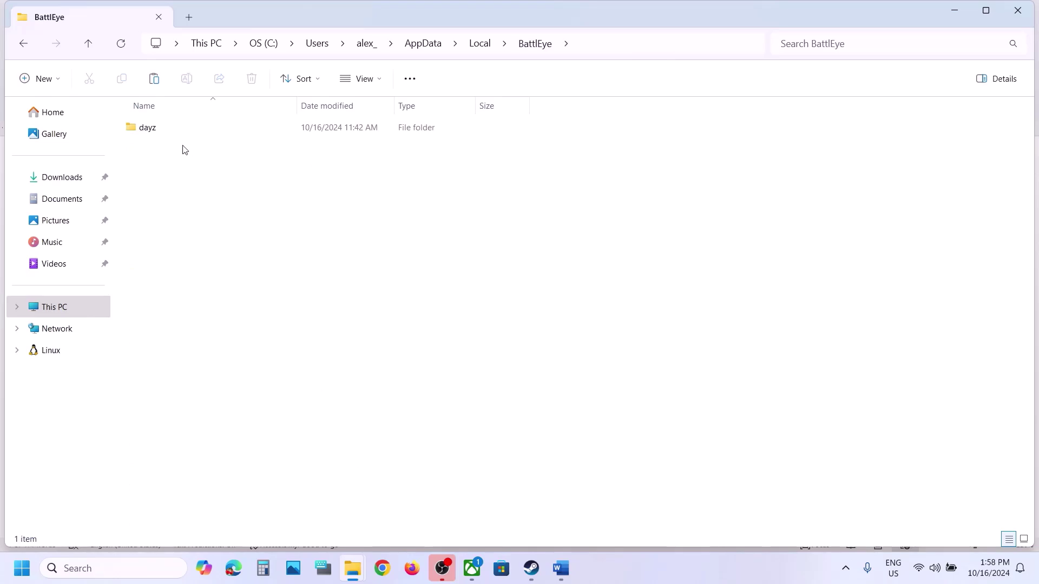
{"action": "left_click", "coordinate": [160, 127]}
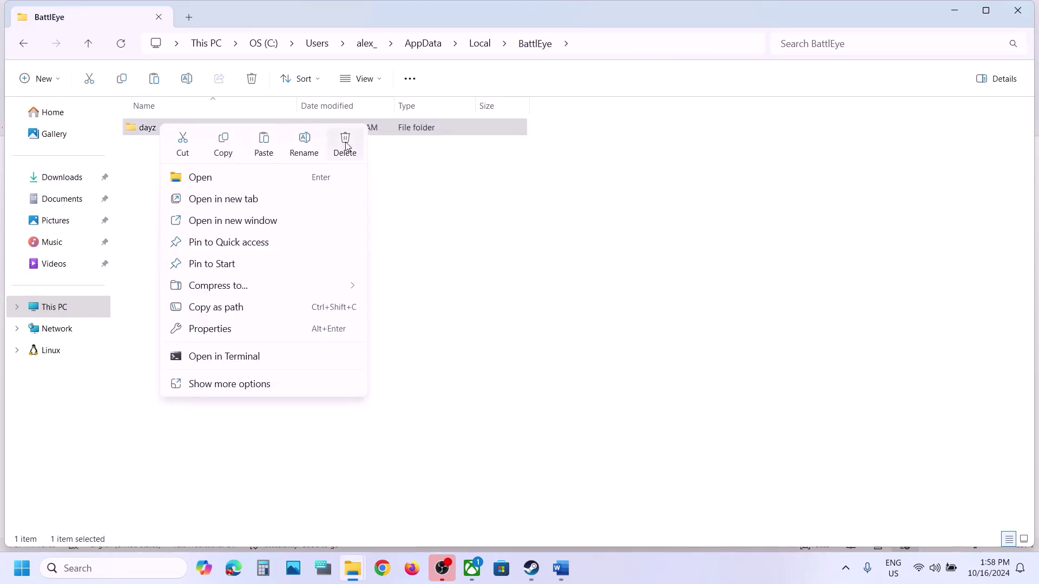
{"action": "left_click", "coordinate": [346, 144]}
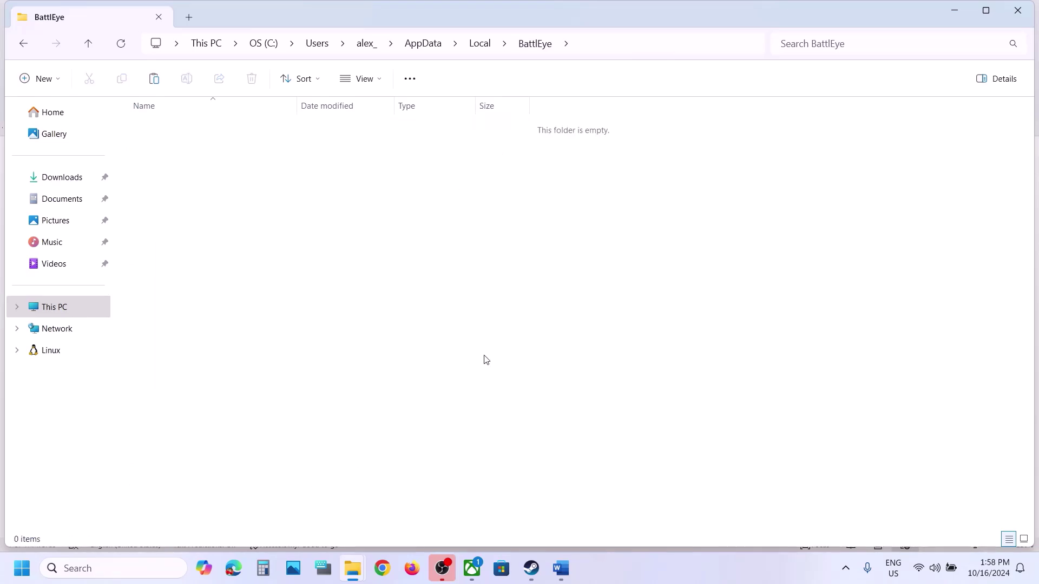
- Switch to Word and review Steps 8 and 9 of the troubleshooting checklist
{"action": "left_click", "coordinate": [534, 573]}
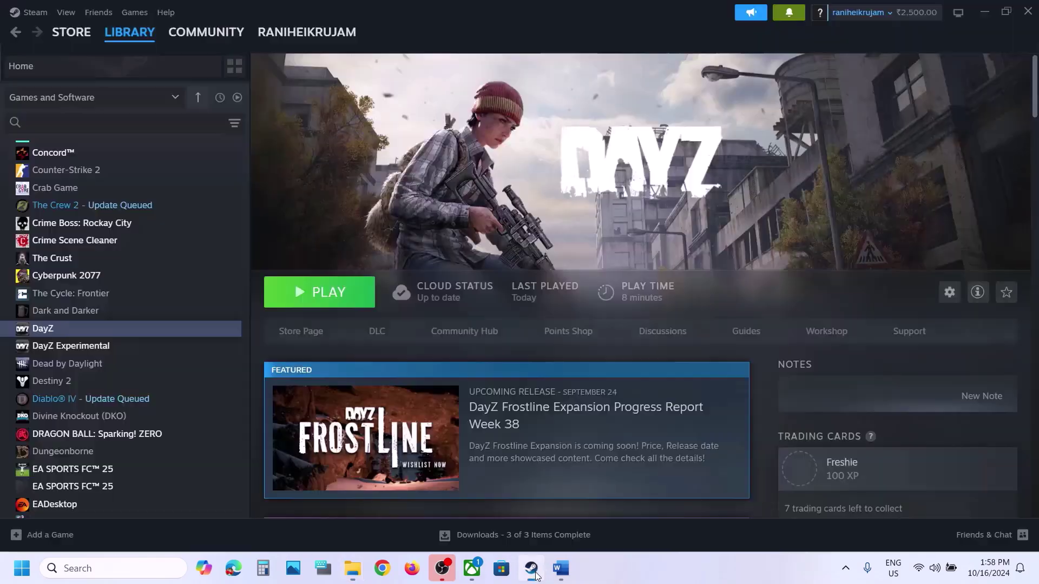
{"action": "key", "text": "alt+Tab"}
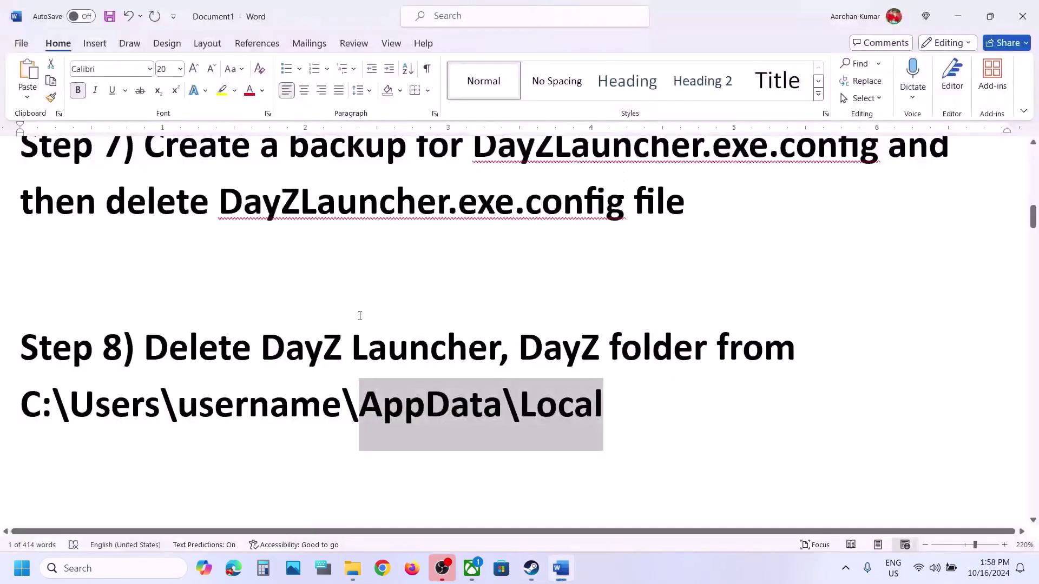
{"action": "scroll", "coordinate": [360, 315], "scroll_direction": "down", "scroll_amount": 3}
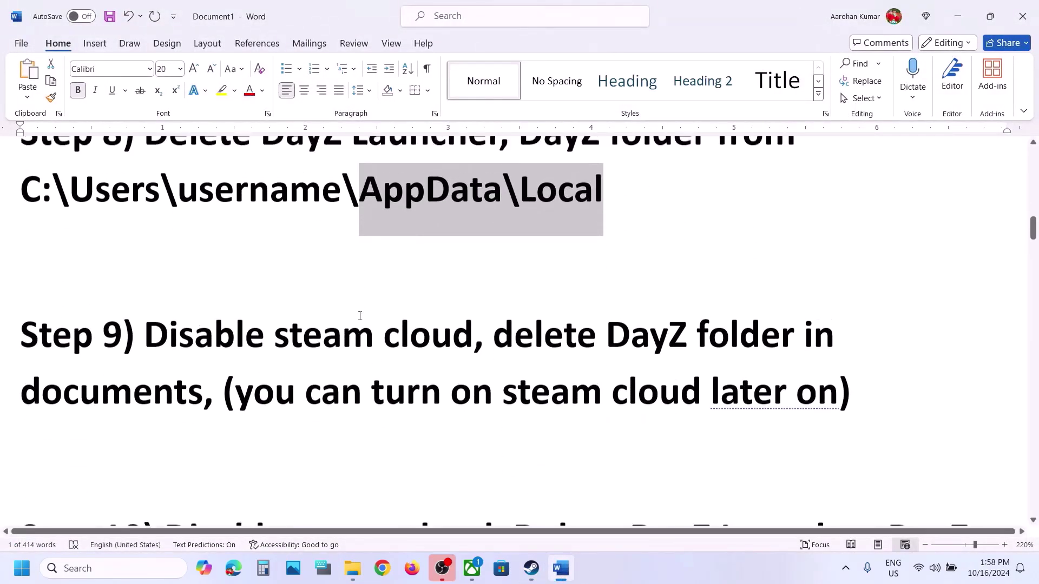
{"action": "scroll", "coordinate": [360, 313], "scroll_direction": "up", "scroll_amount": 3}
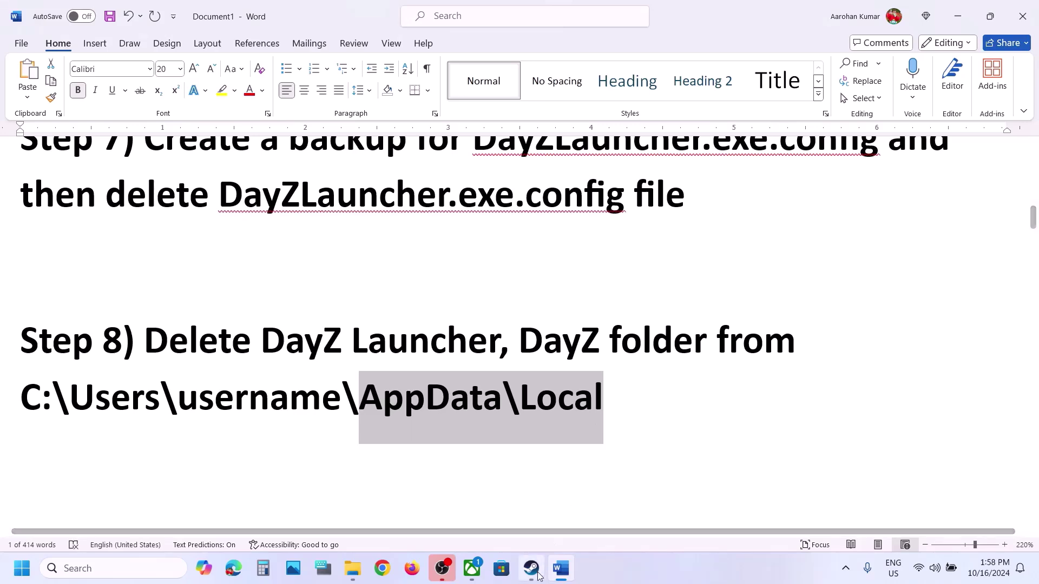
- Switch to Steam, view the Installed Files section of DayZ's properties, and close the properties window
{"action": "key", "text": "alt+Tab"}
{"action": "right_click", "coordinate": [60, 332]}
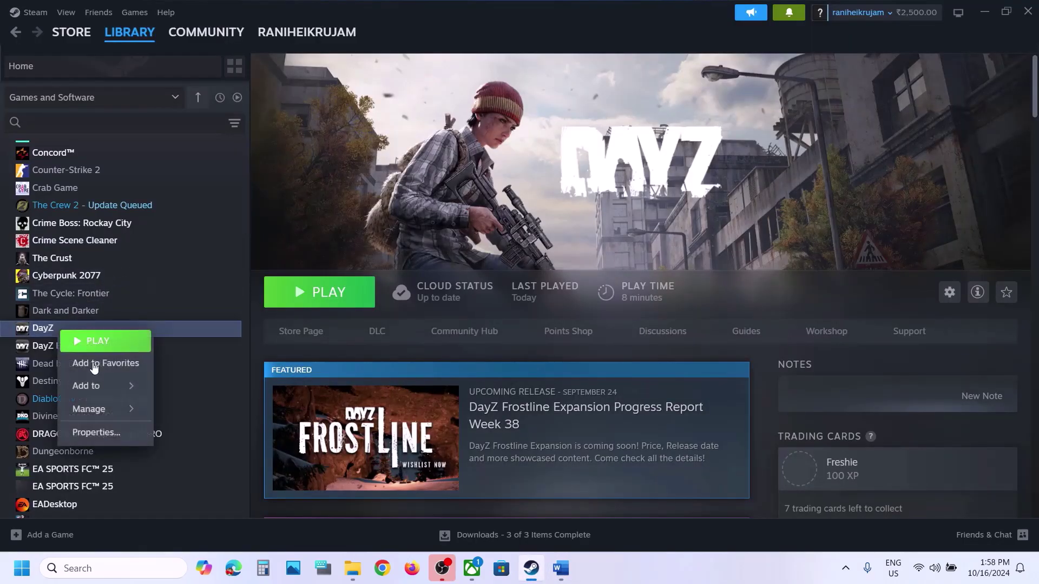
{"action": "left_click", "coordinate": [108, 431]}
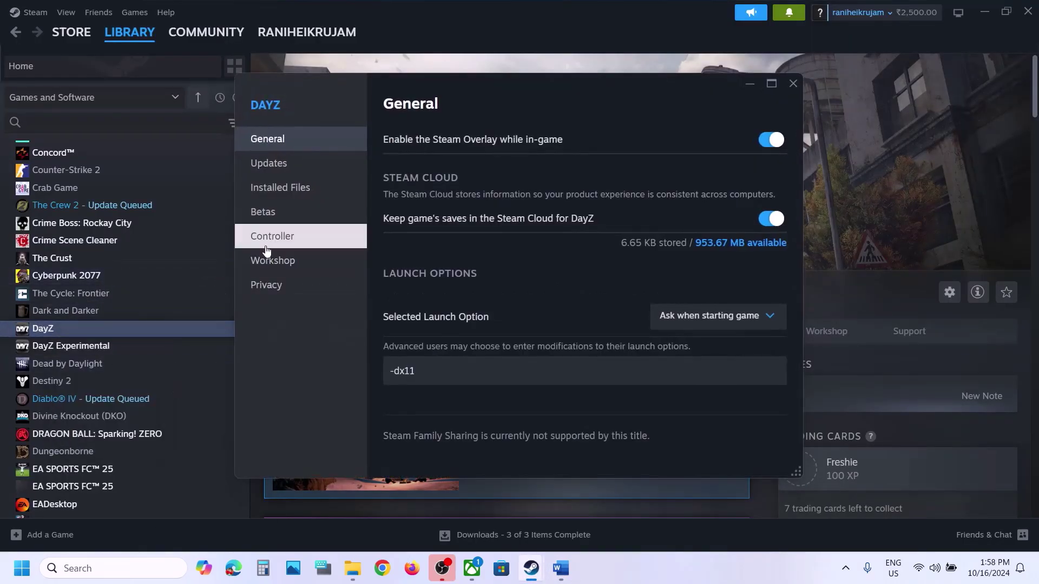
{"action": "left_click", "coordinate": [278, 204]}
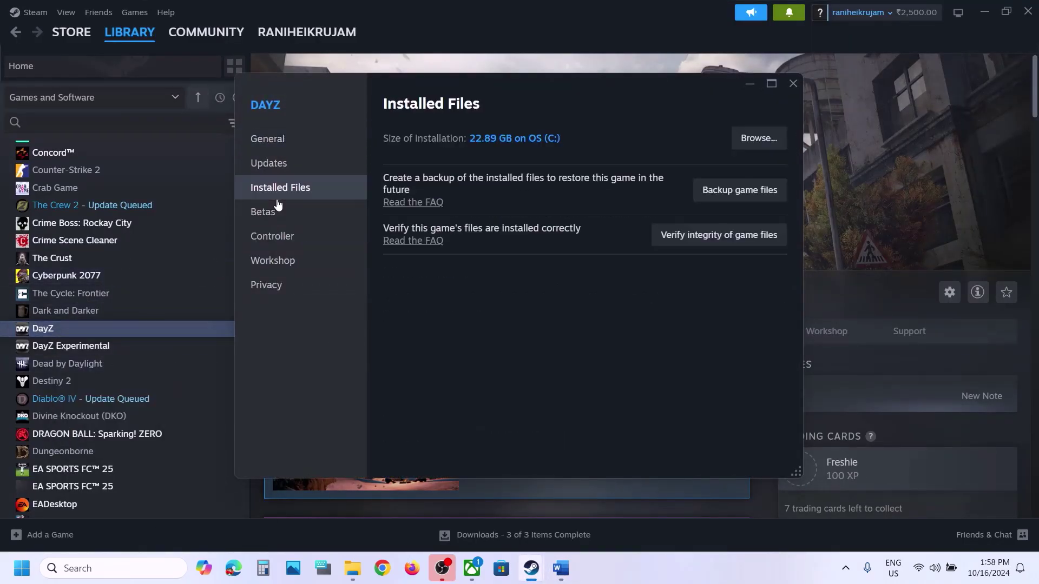
{"action": "left_click", "coordinate": [793, 83]}
- Switch to Word and highlight the "Disable steam cloud" instruction in Step 9
{"action": "left_click", "coordinate": [560, 568]}
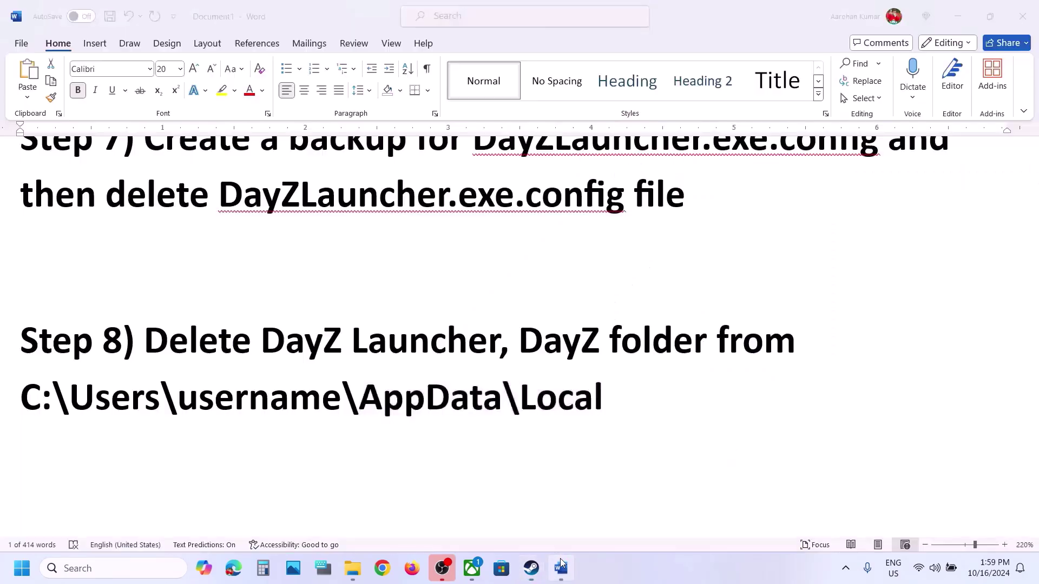
{"action": "left_click_drag", "start_coordinate": [602, 398], "coordinate": [360, 382]}
{"action": "scroll", "coordinate": [359, 380], "scroll_direction": "down", "scroll_amount": 4}
{"action": "scroll", "coordinate": [360, 378], "scroll_direction": "up", "scroll_amount": 2}
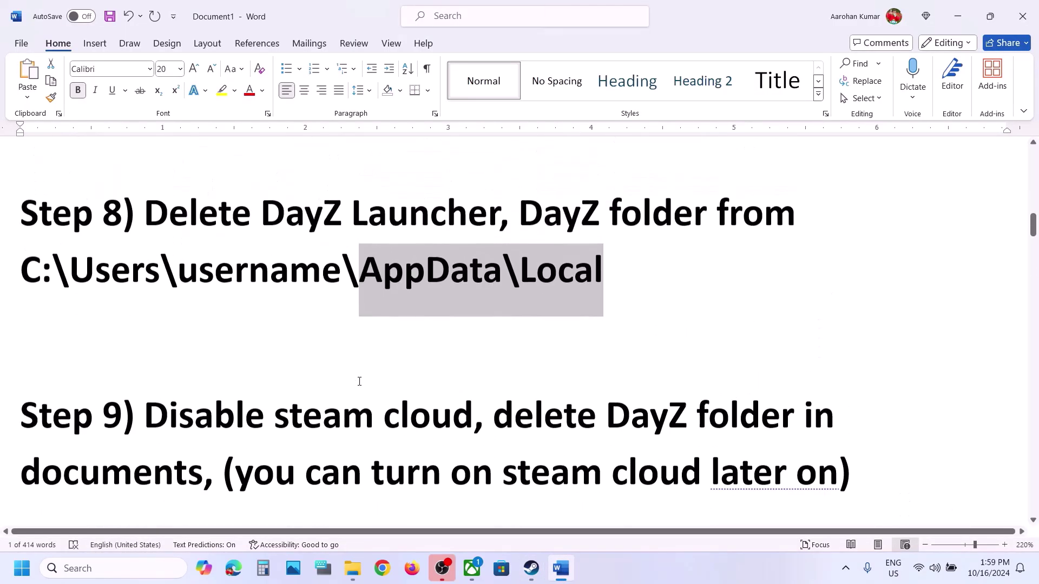
{"action": "left_click_drag", "start_coordinate": [139, 417], "coordinate": [472, 424]}
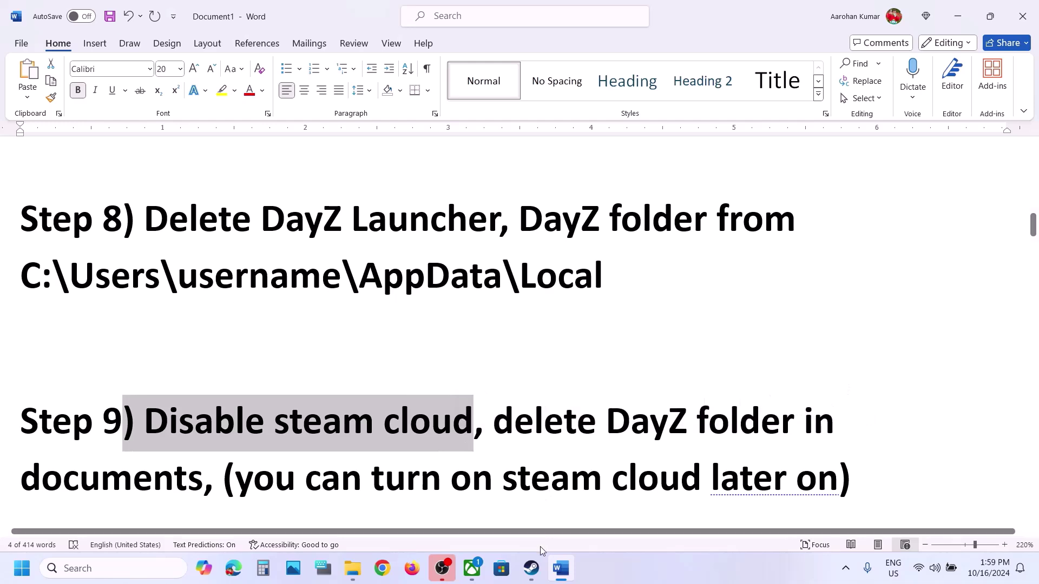
- Switch to Steam and turn off keeping game saves in the Steam Cloud in DayZ's properties
{"action": "left_click", "coordinate": [532, 569]}
{"action": "right_click", "coordinate": [70, 327]}
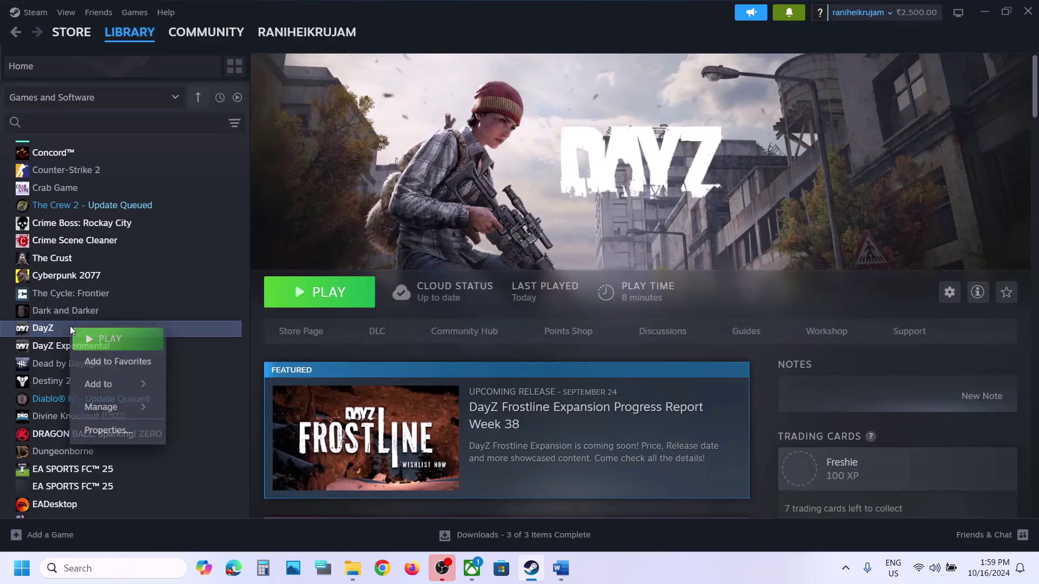
{"action": "left_click", "coordinate": [109, 430]}
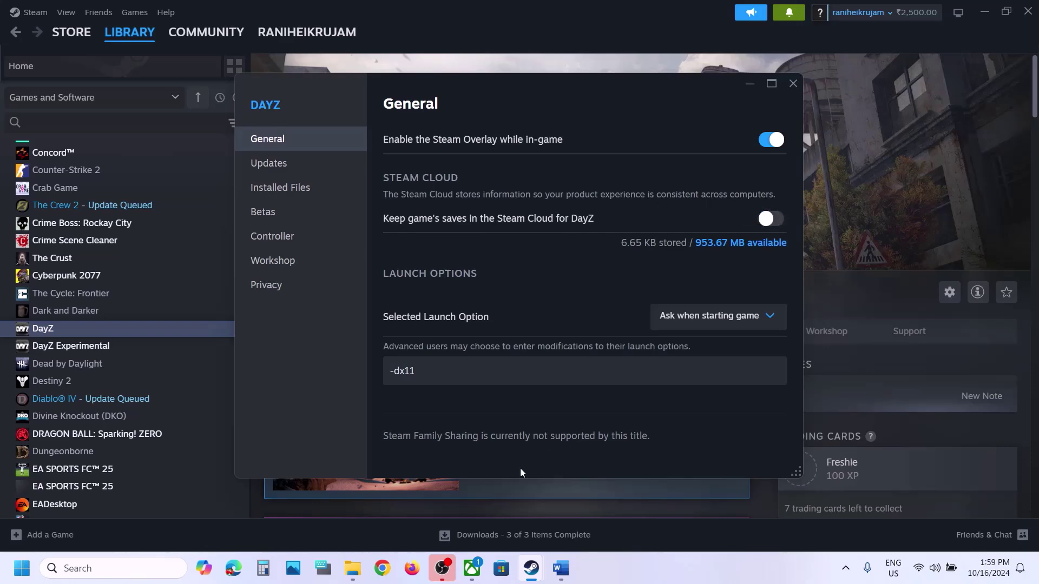
- Switch to Word and highlight "delete DayZ folder in documents" in Step 9
{"action": "left_click", "coordinate": [557, 575]}
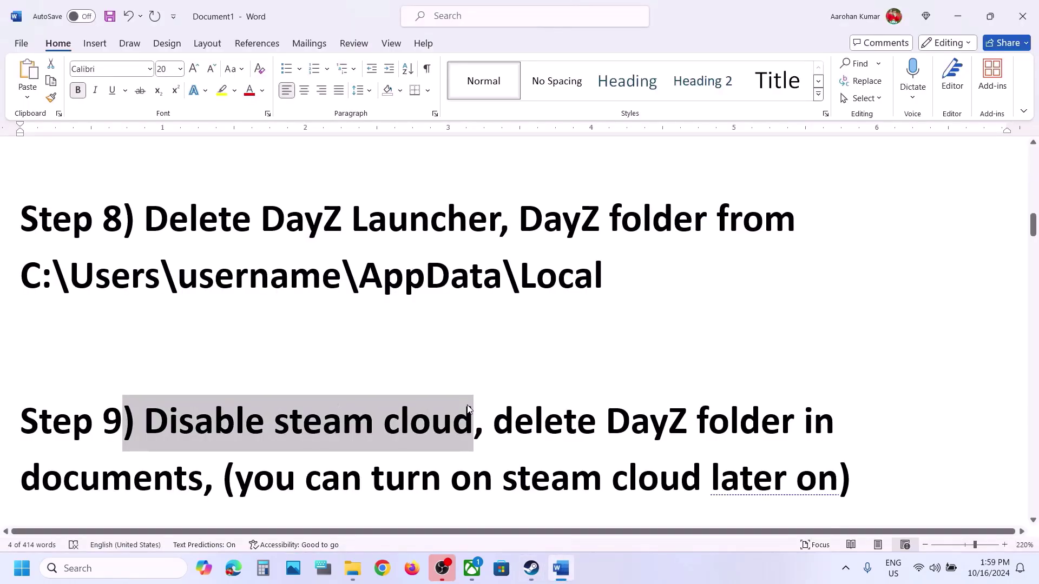
{"action": "scroll", "coordinate": [468, 410], "scroll_direction": "down", "scroll_amount": 2}
{"action": "left_click_drag", "start_coordinate": [494, 336], "coordinate": [187, 394]}
- Switch to File Explorer, open Documents, and bring up the delete option for the DayZ folder
{"action": "left_click", "coordinate": [354, 576]}
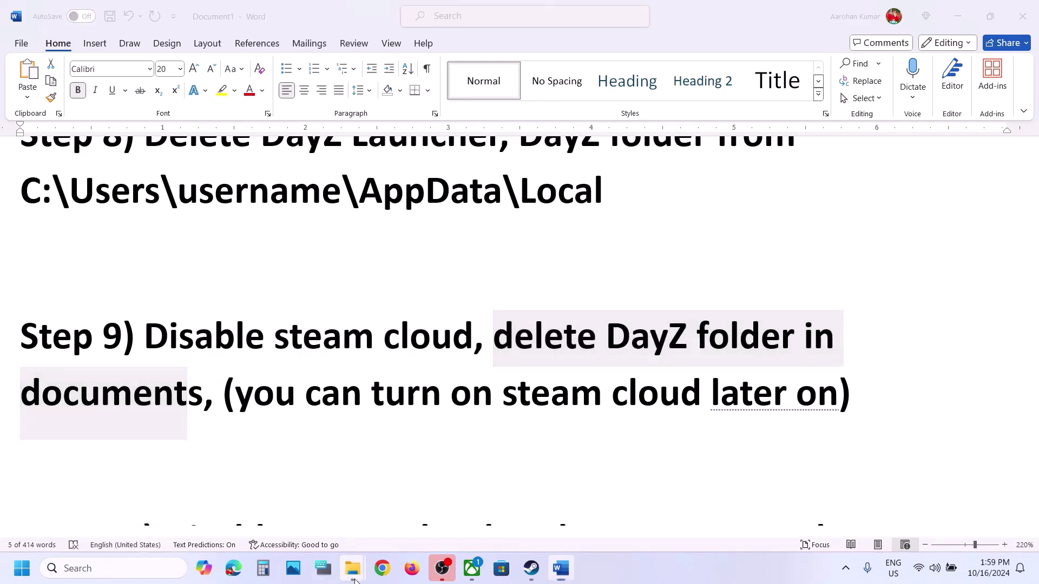
{"action": "left_click", "coordinate": [415, 508]}
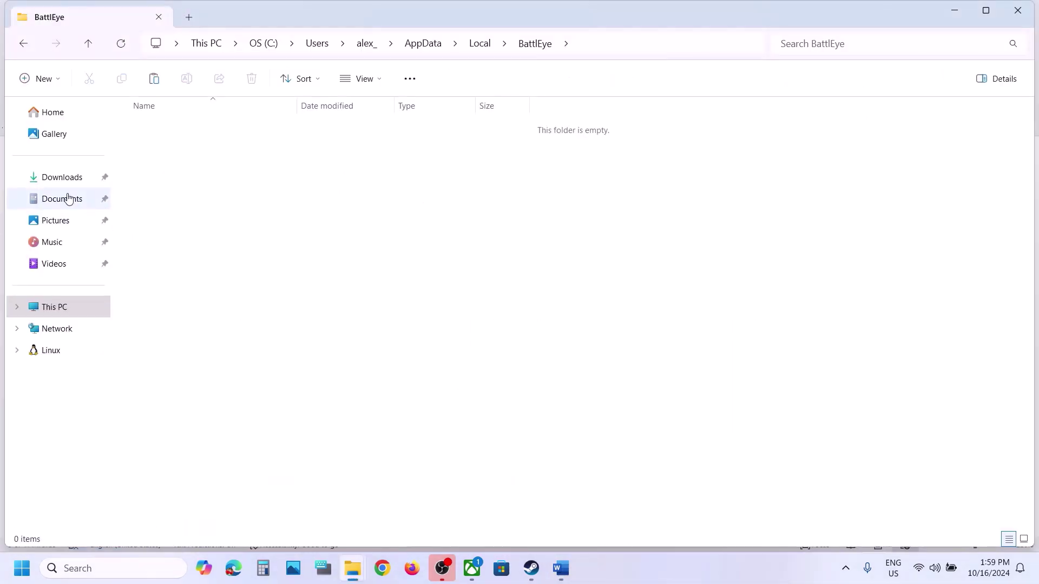
{"action": "left_click", "coordinate": [68, 199]}
{"action": "left_click", "coordinate": [310, 140]}
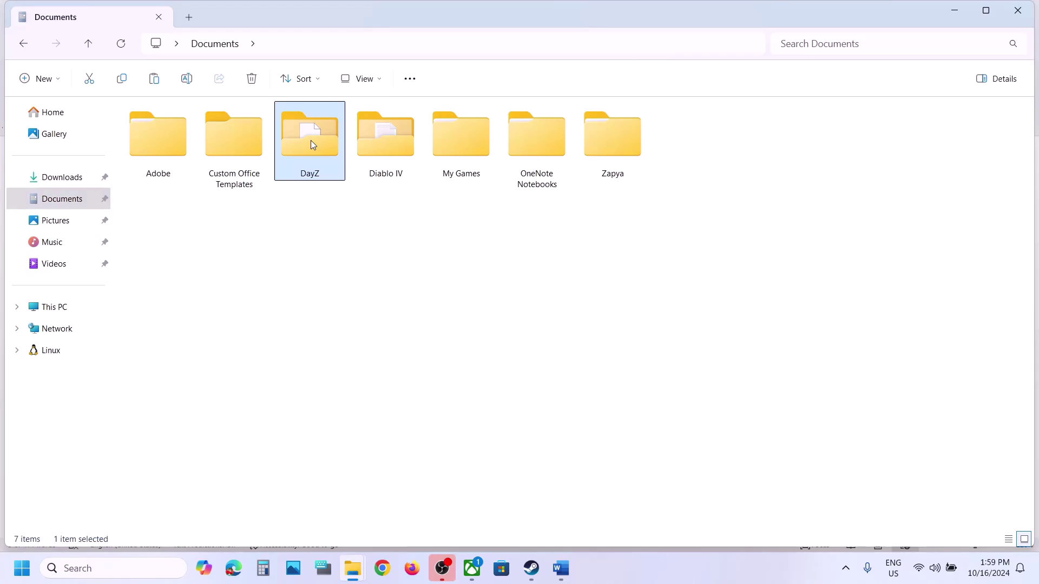
{"action": "right_click", "coordinate": [311, 140]}
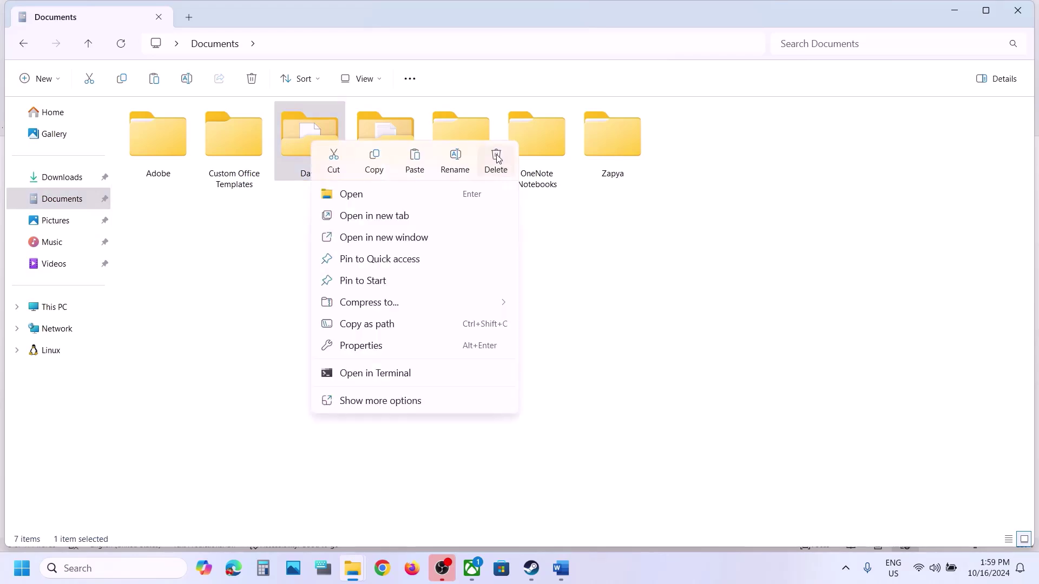
- Switch to Word and highlight the Step 9 note about turning Steam Cloud back on, briefly checking the Steam window
{"action": "left_click", "coordinate": [563, 570]}
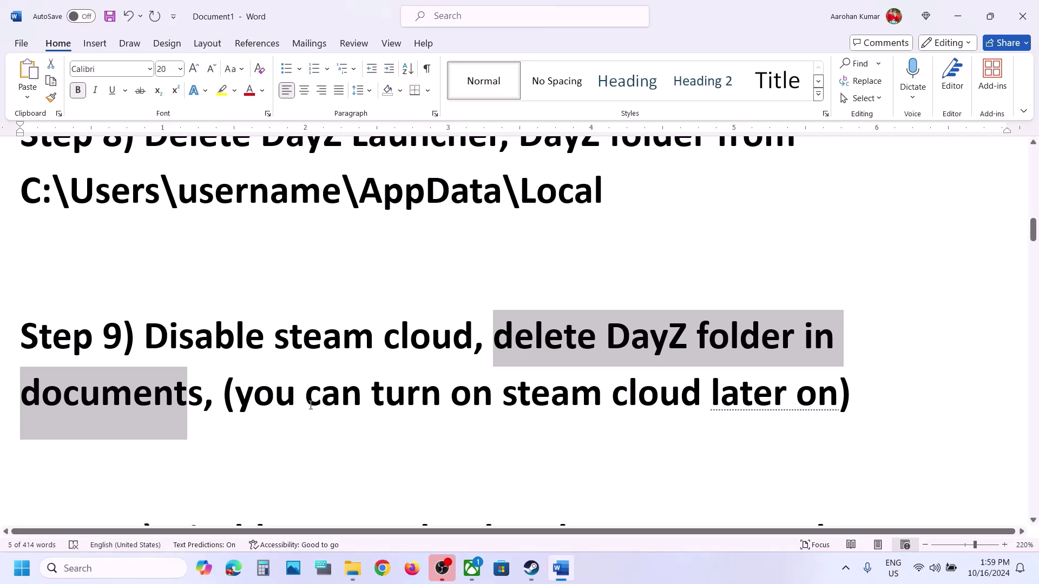
{"action": "left_click_drag", "start_coordinate": [311, 406], "coordinate": [703, 403]}
{"action": "left_click", "coordinate": [531, 568]}
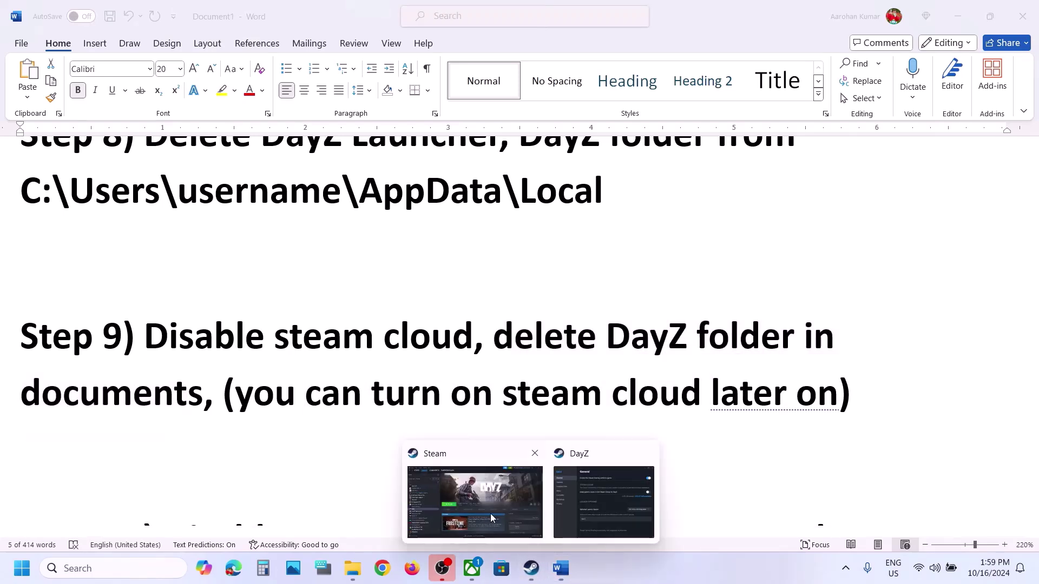
{"action": "left_click", "coordinate": [491, 518]}
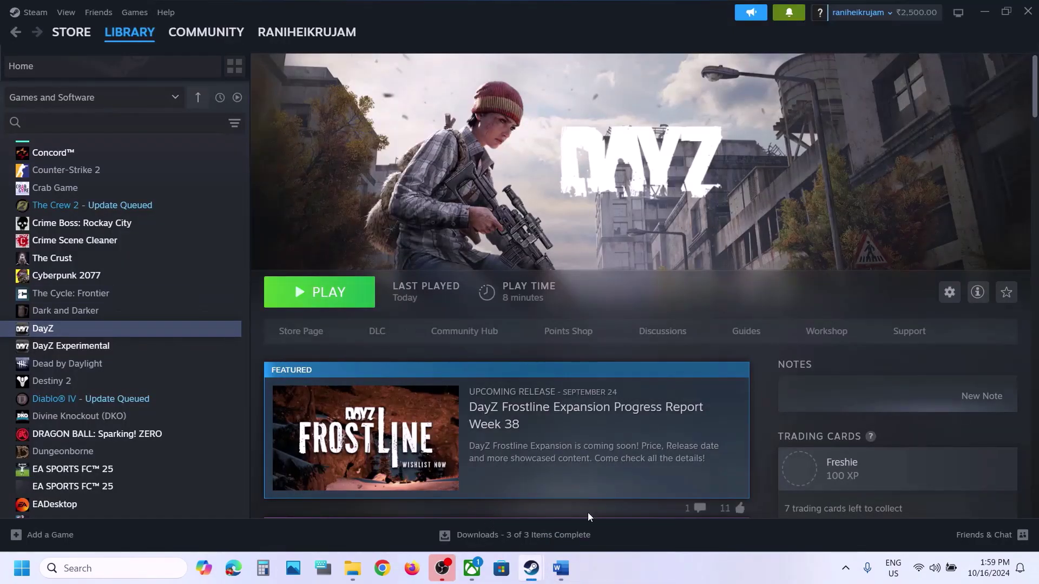
{"action": "left_click", "coordinate": [630, 461]}
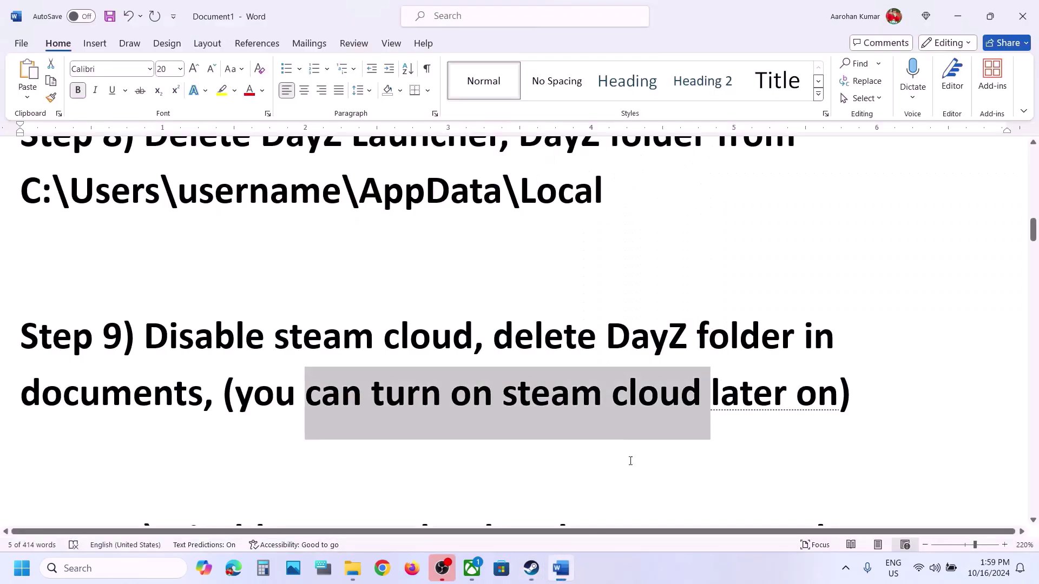
{"action": "left_click_drag", "start_coordinate": [841, 415], "coordinate": [288, 386]}
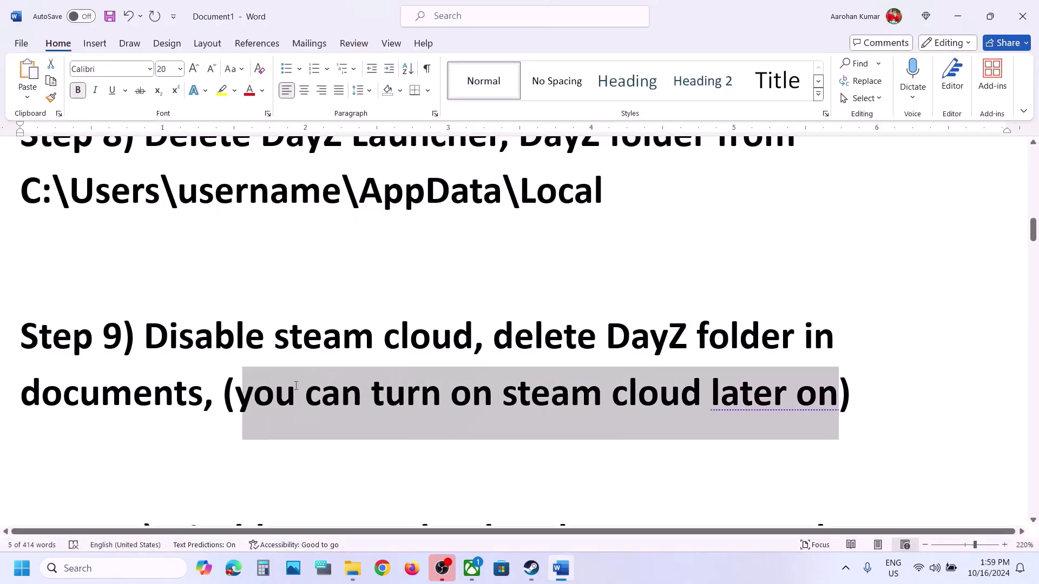
- Highlight the Step 10 instructions to disable Steam Cloud and delete the DayZ Launcher and DayZ folders from AppData\Local
{"action": "scroll", "coordinate": [288, 385], "scroll_direction": "down", "scroll_amount": 5}
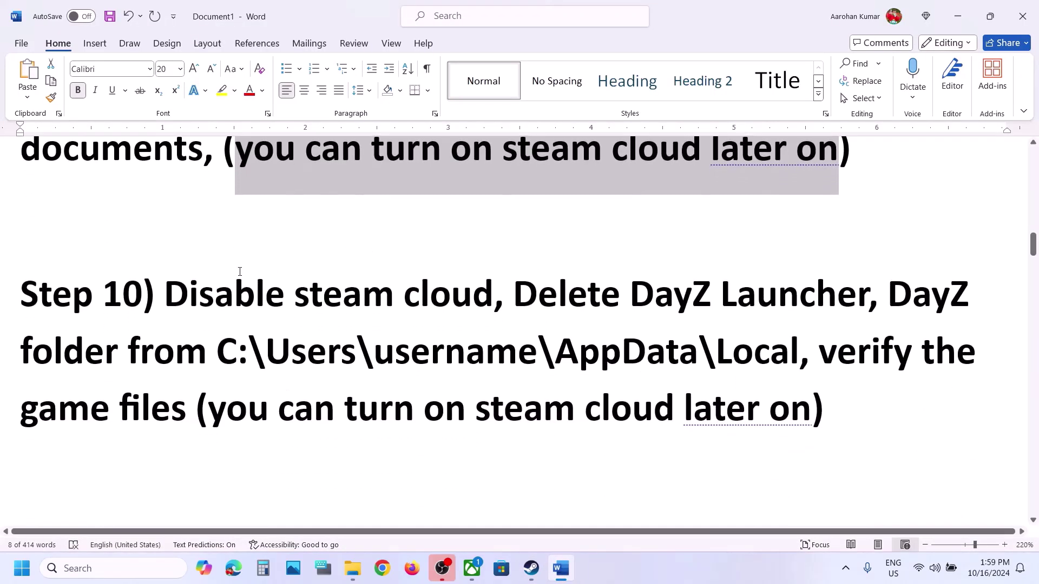
{"action": "left_click_drag", "start_coordinate": [191, 282], "coordinate": [513, 292]}
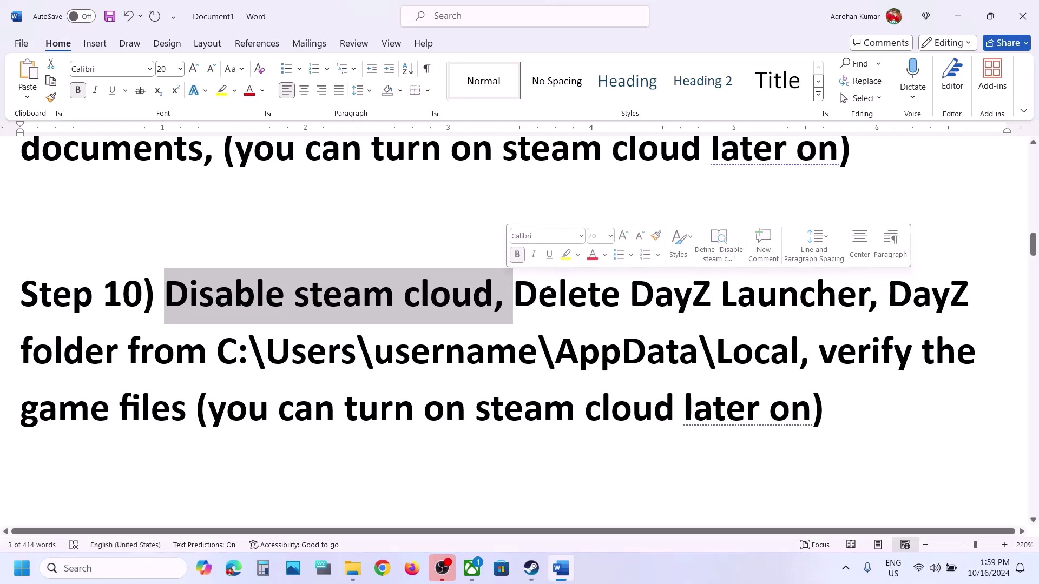
{"action": "left_click_drag", "start_coordinate": [609, 287], "coordinate": [814, 365]}
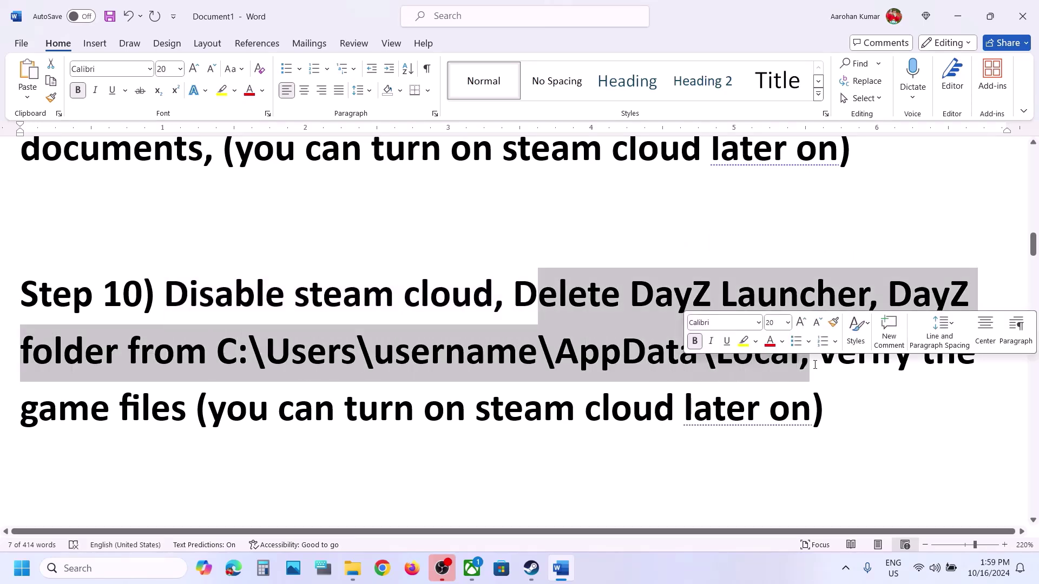
- Highlight the Step 8 instruction to delete the DayZ Launcher and DayZ folders from AppData\Local
{"action": "scroll", "coordinate": [594, 355], "scroll_direction": "up", "scroll_amount": 5}
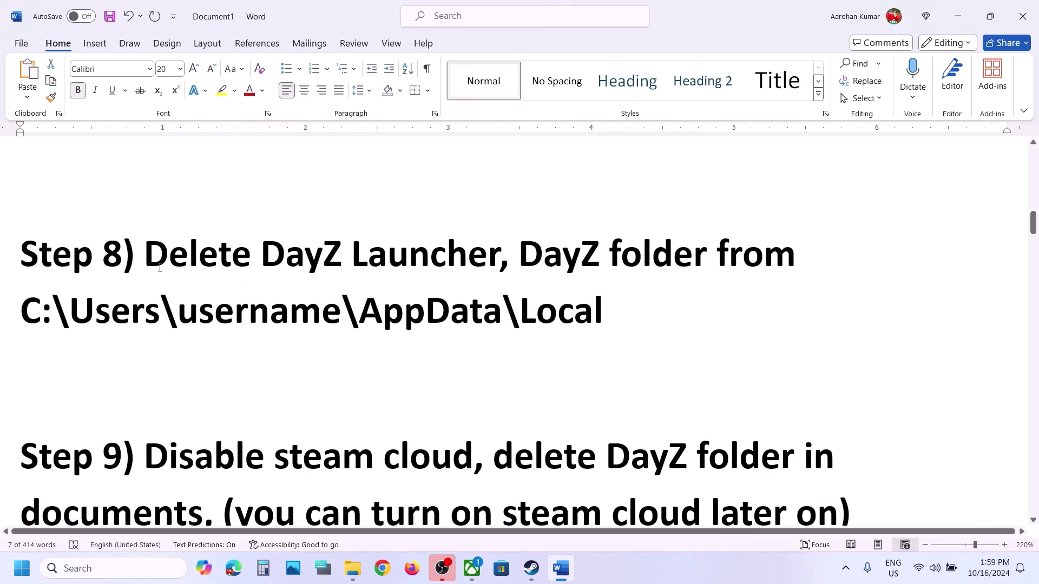
{"action": "left_click_drag", "start_coordinate": [153, 257], "coordinate": [673, 336]}
{"action": "scroll", "coordinate": [672, 336], "scroll_direction": "down", "scroll_amount": 6}
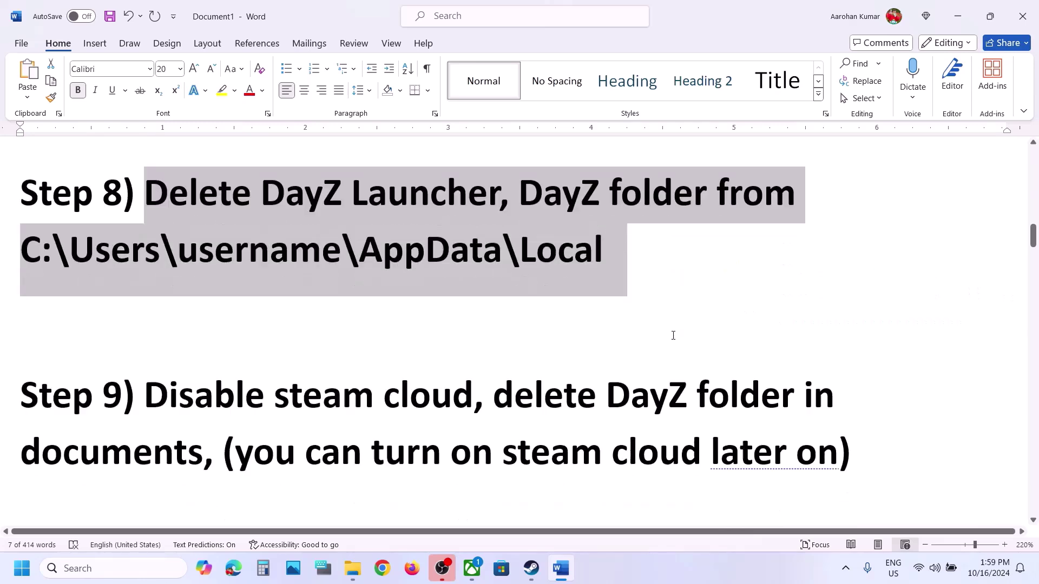
- Highlight the Step 10 parts in turn: disabling Steam Cloud, deleting the AppData\Local folders, verifying game files, and turning the cloud back on
{"action": "left_click_drag", "start_coordinate": [165, 261], "coordinate": [452, 260]}
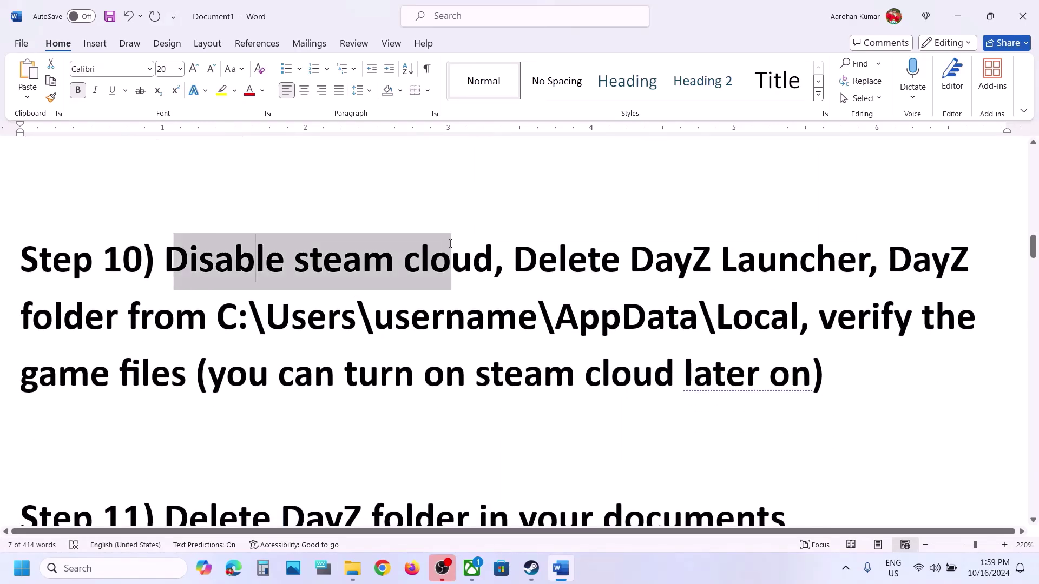
{"action": "left_click_drag", "start_coordinate": [519, 254], "coordinate": [803, 326]}
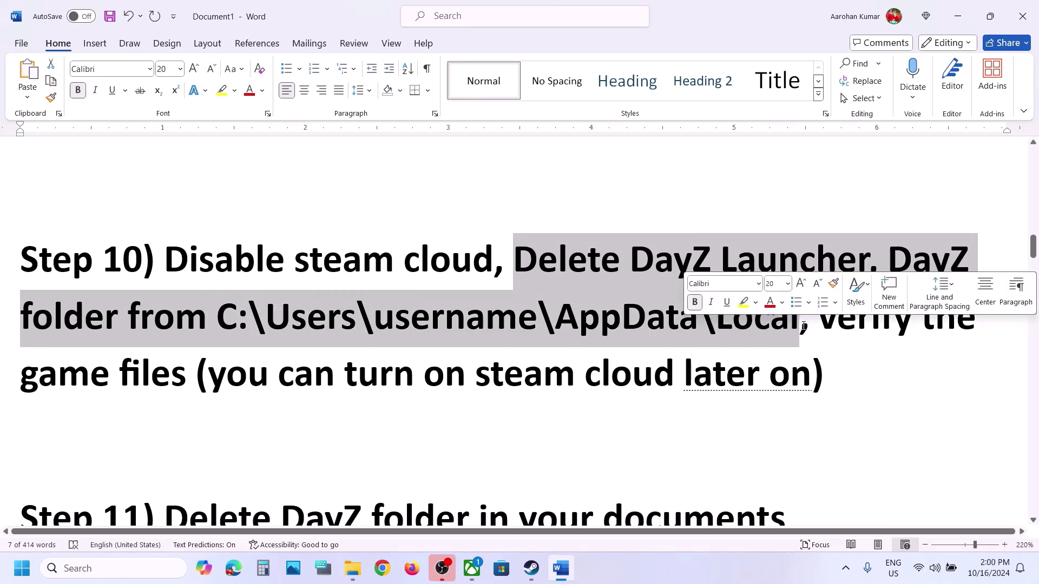
{"action": "left_click", "coordinate": [846, 329]}
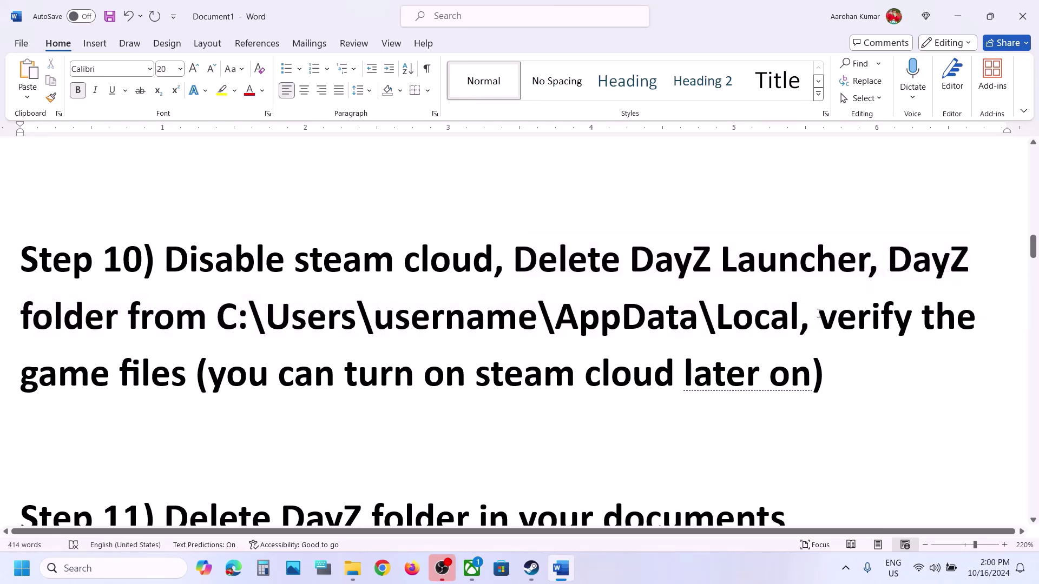
{"action": "left_click_drag", "start_coordinate": [819, 314], "coordinate": [194, 379]}
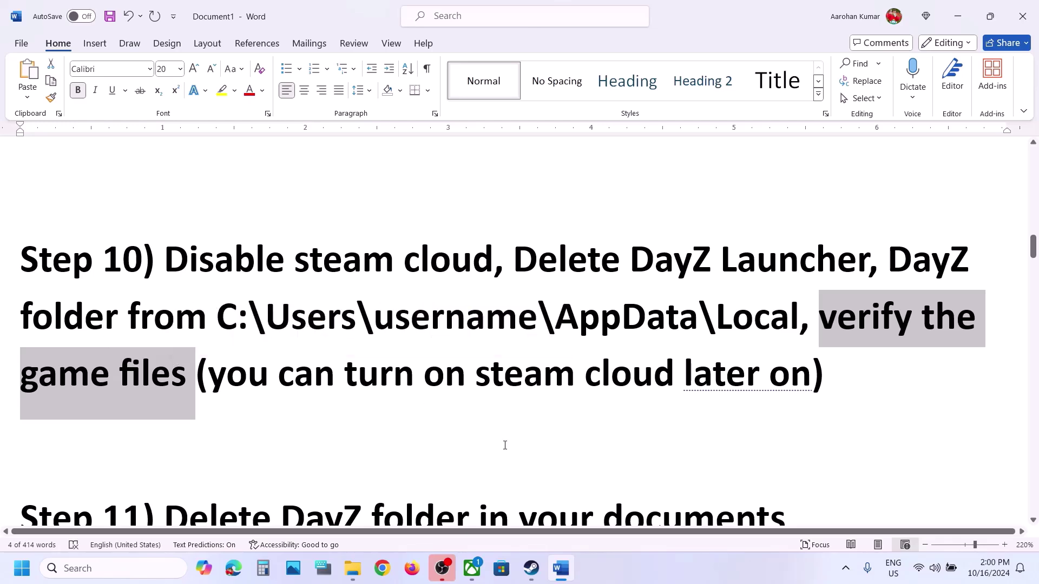
{"action": "left_click_drag", "start_coordinate": [423, 373], "coordinate": [769, 373]}
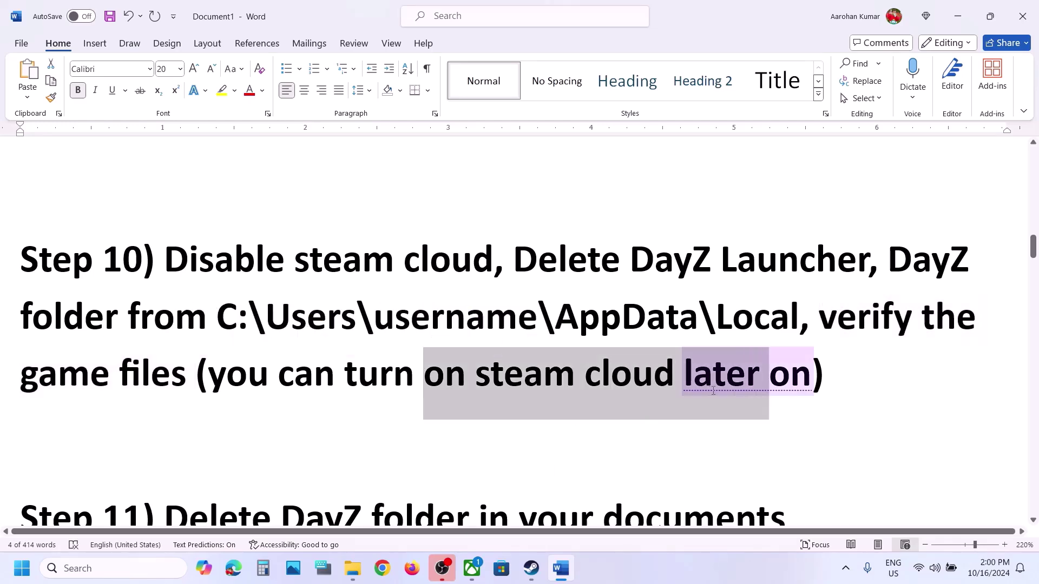
{"action": "left_click", "coordinate": [250, 404]}
- Highlight "Delete DayZ folder in your documents" in Step 11, and switch to File Explorer to delete the DayZ folder from Documents
{"action": "scroll", "coordinate": [249, 404], "scroll_direction": "down", "scroll_amount": 5}
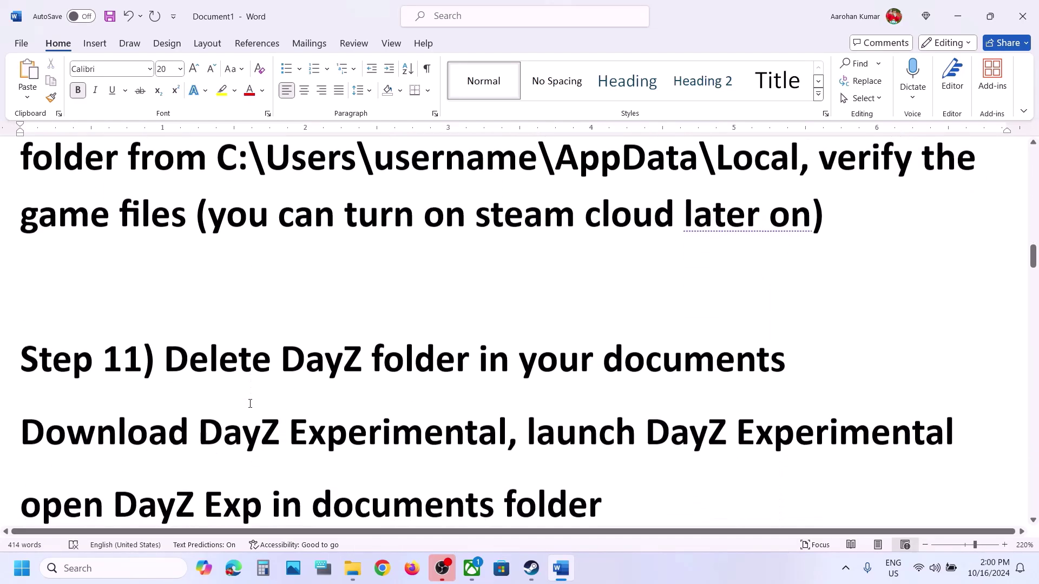
{"action": "left_click_drag", "start_coordinate": [217, 245], "coordinate": [714, 260]}
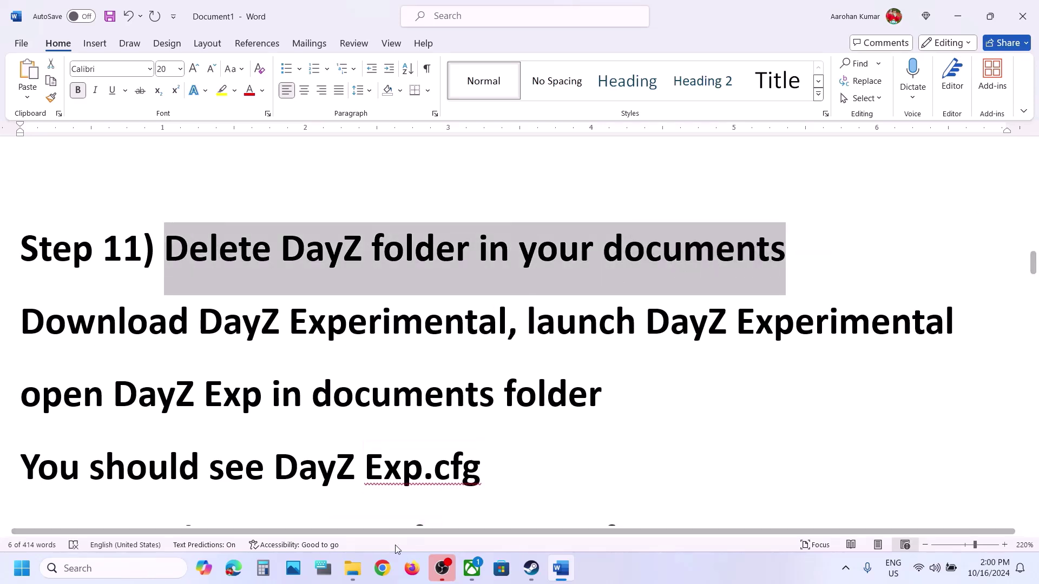
{"action": "left_click", "coordinate": [356, 577]}
{"action": "left_click", "coordinate": [425, 489]}
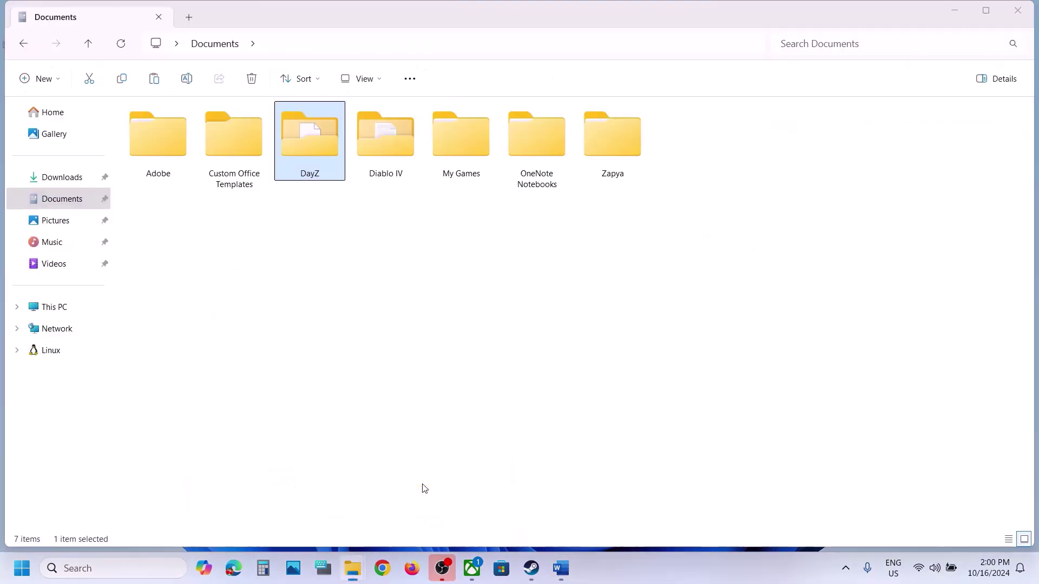
{"action": "left_click", "coordinate": [319, 148]}
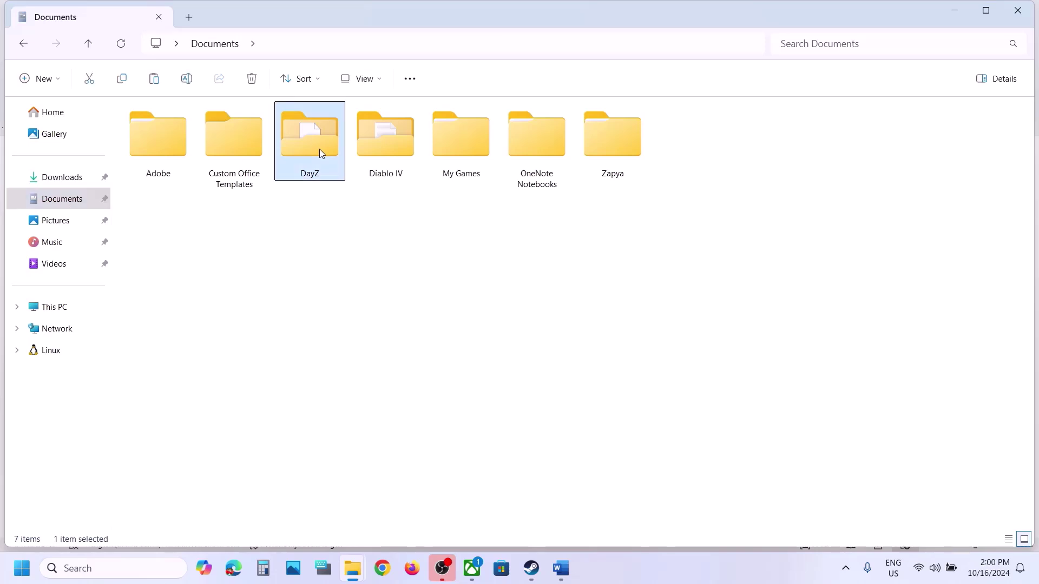
{"action": "right_click", "coordinate": [319, 148]}
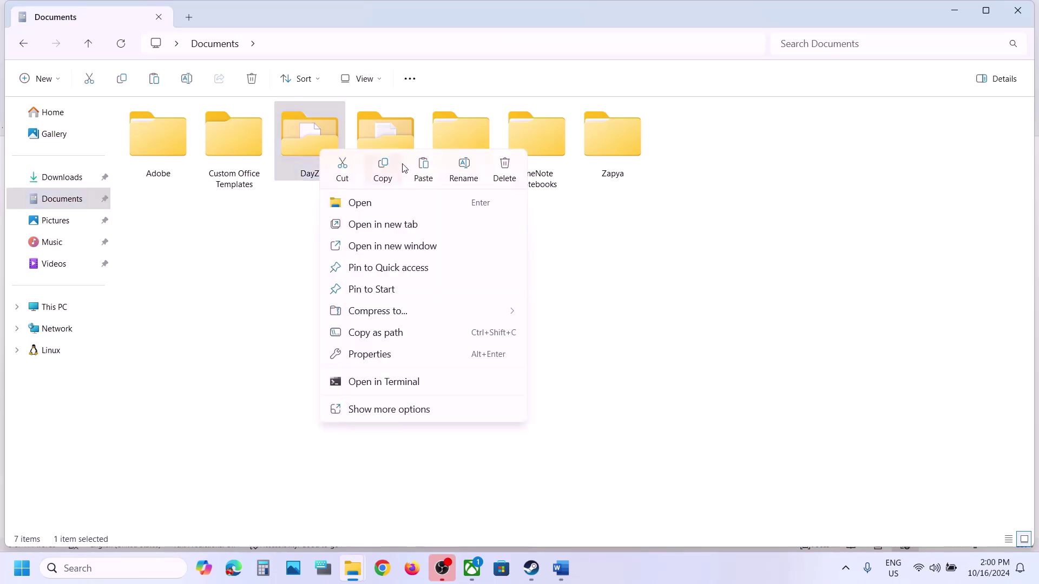
{"action": "left_click", "coordinate": [511, 172]}
- Switch to Steam, search the library for "dayz", open the DayZ Experimental page, and clear the search
{"action": "mouse_move", "coordinate": [531, 568]}
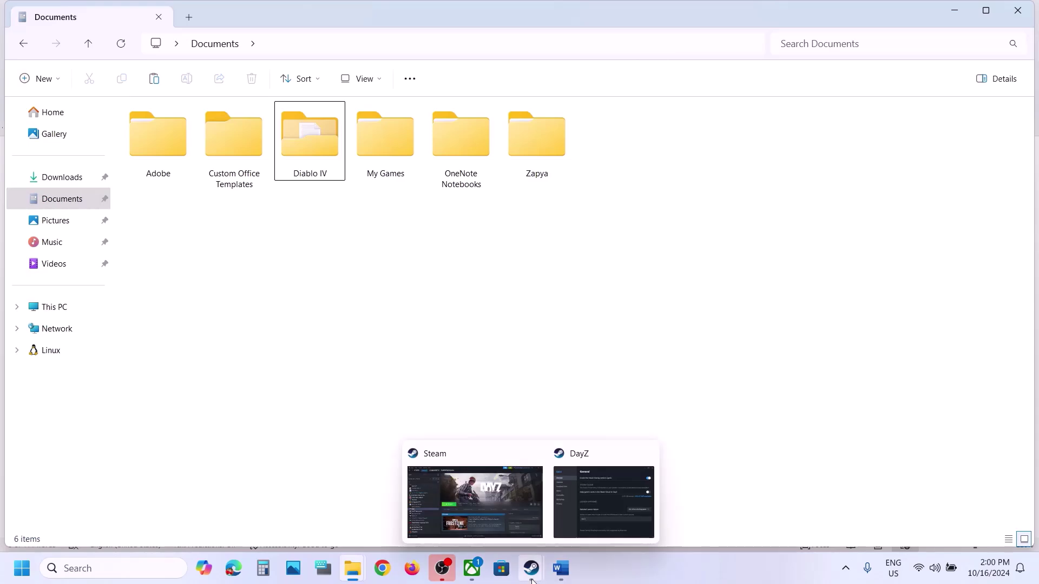
{"action": "left_click", "coordinate": [486, 485]}
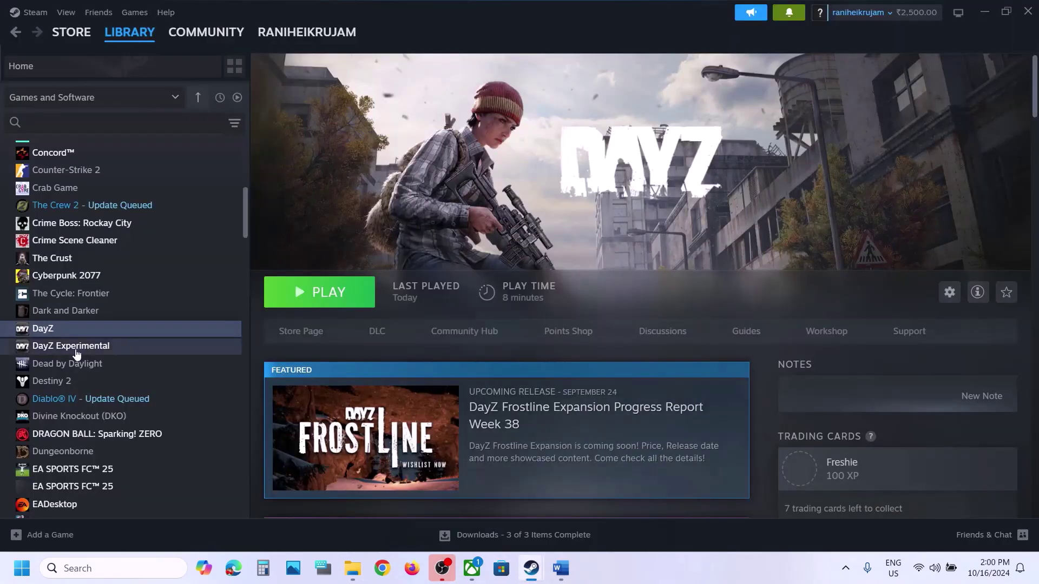
{"action": "left_click", "coordinate": [81, 117]}
{"action": "type", "text": "dayz"}
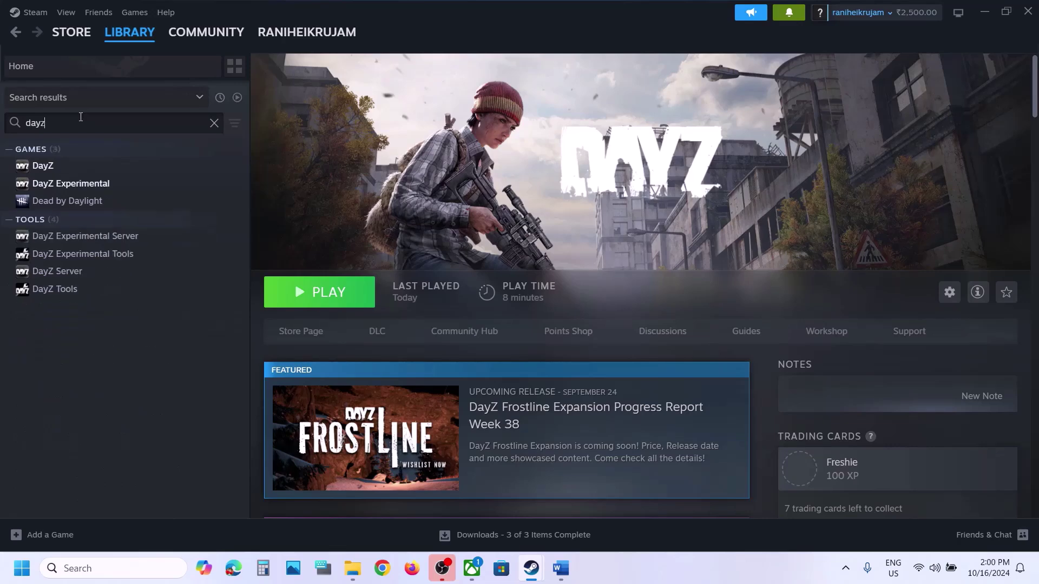
{"action": "left_click", "coordinate": [70, 183]}
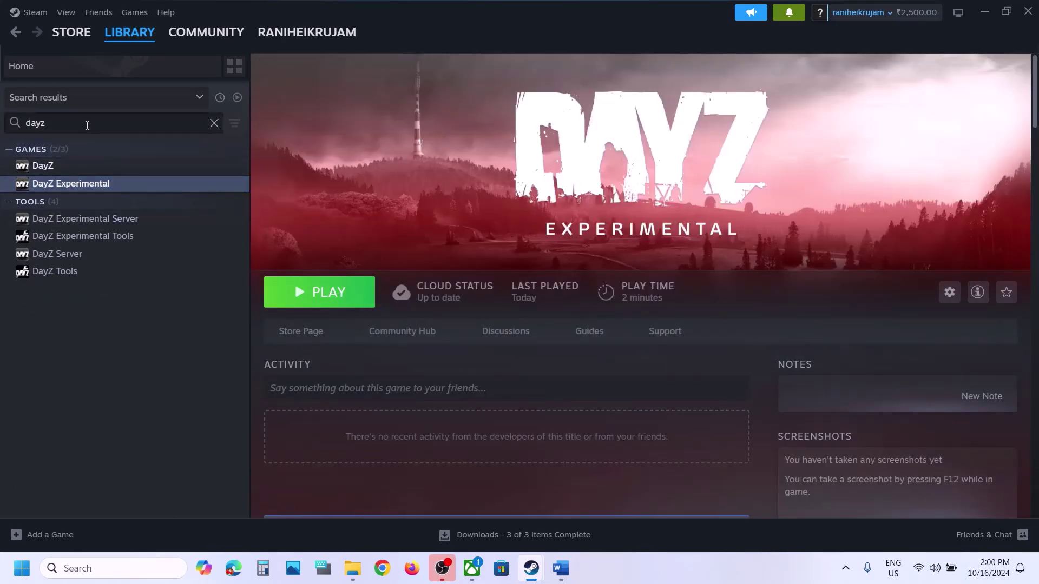
{"action": "left_click", "coordinate": [214, 123]}
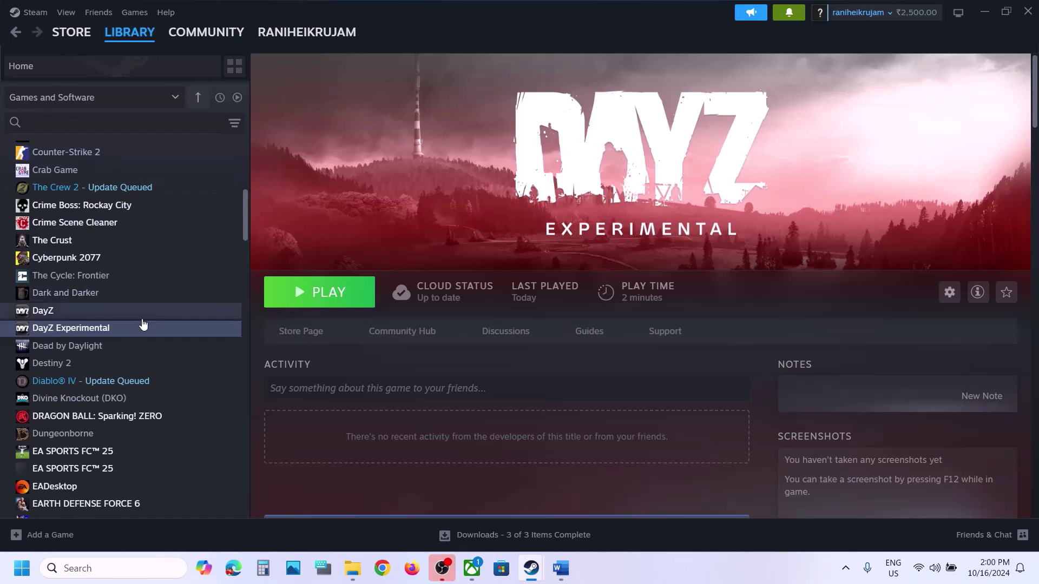
- Launch DayZ Experimental from Steam, start playing from its main menu, and bring the game window to the front
{"action": "left_click", "coordinate": [355, 300]}
{"action": "left_click", "coordinate": [552, 399]}
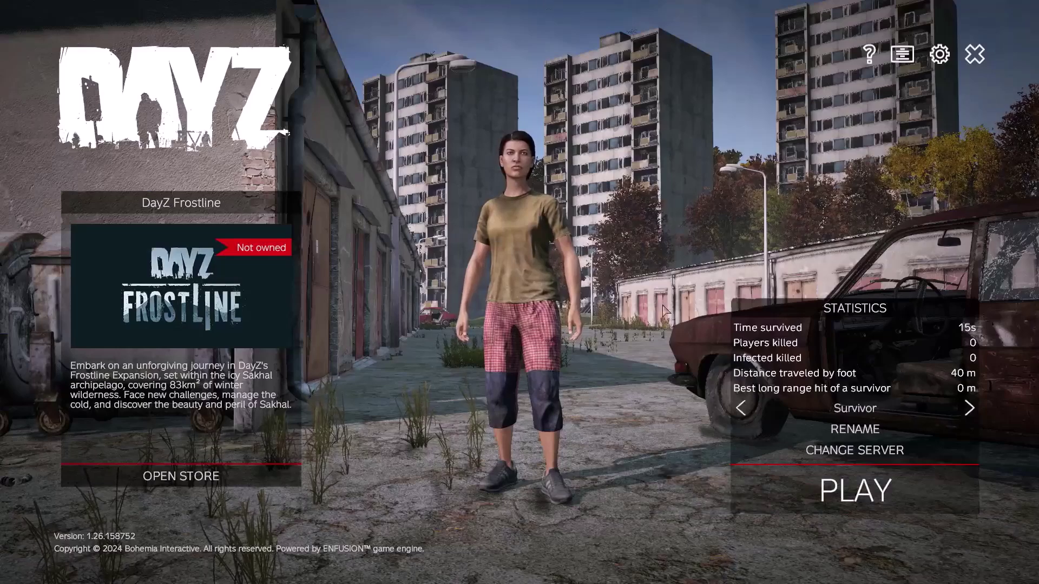
{"action": "mouse_move", "coordinate": [824, 497]}
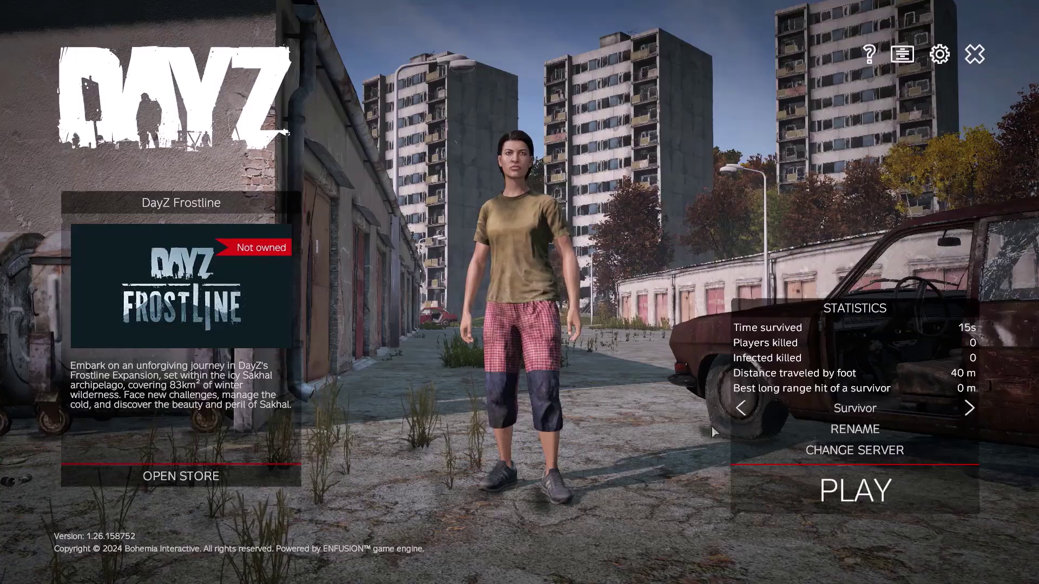
{"action": "left_click", "coordinate": [822, 489]}
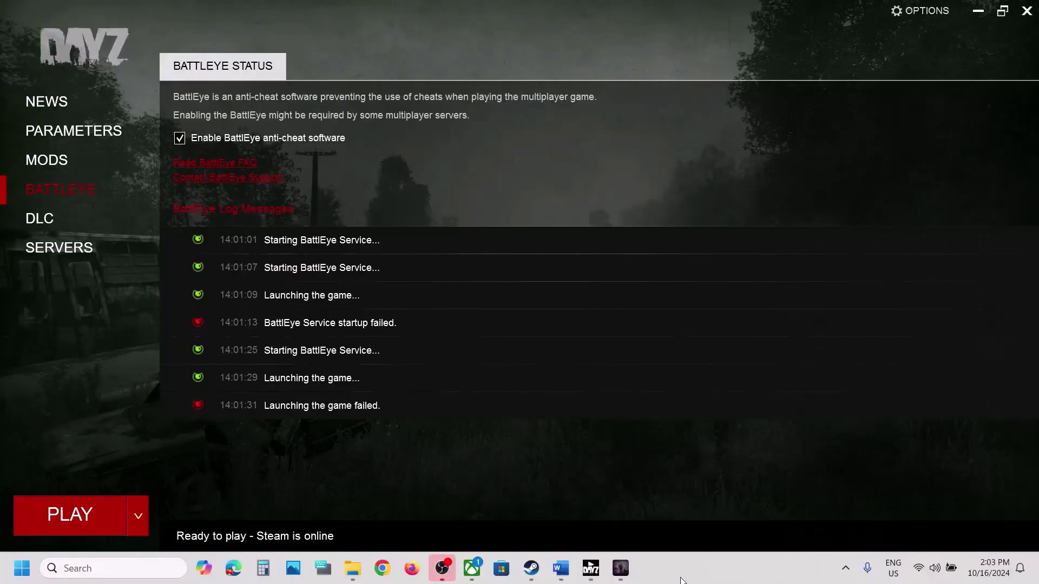
{"action": "left_click", "coordinate": [628, 574]}
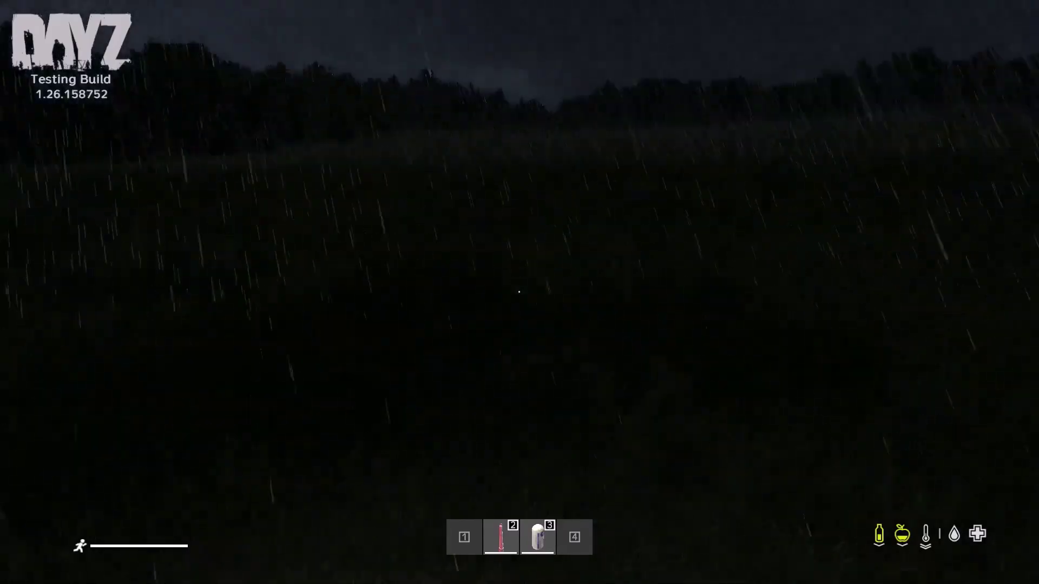
- Move the character forward briefly, exit the server session, and quit DayZ Experimental
{"action": "key", "text": "w"}
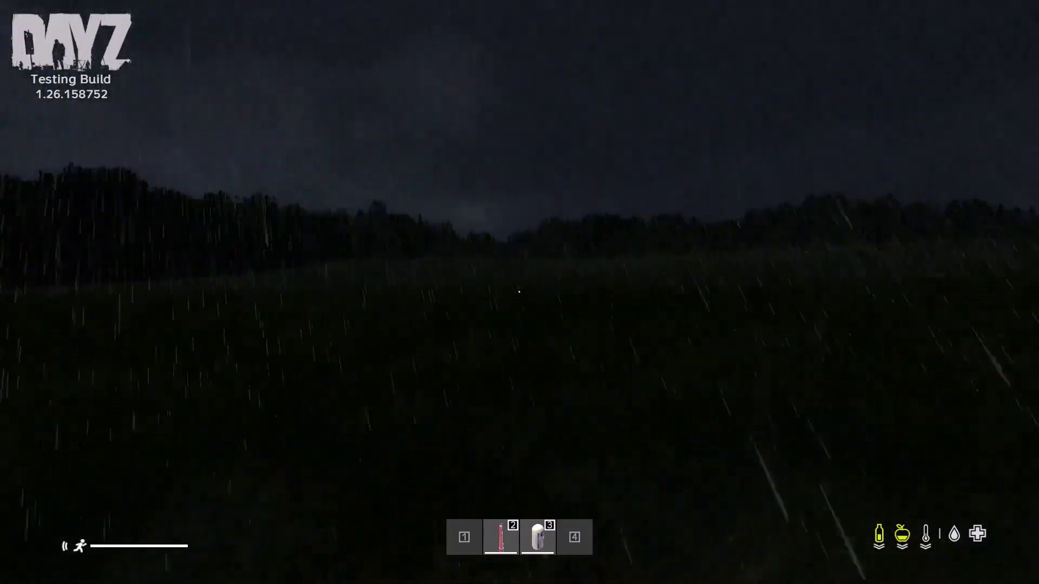
{"action": "key", "text": "Escape"}
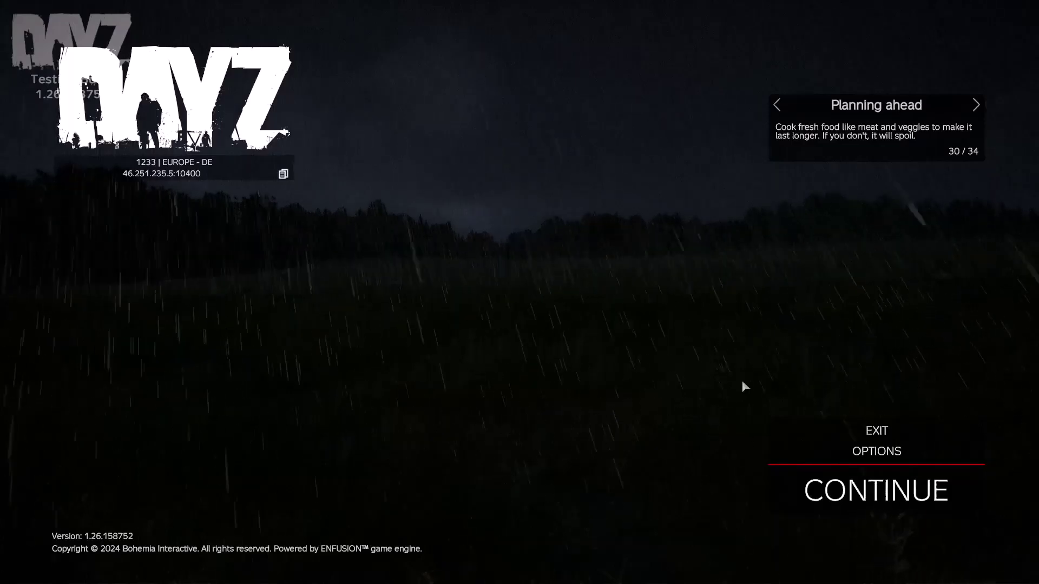
{"action": "left_click", "coordinate": [878, 428]}
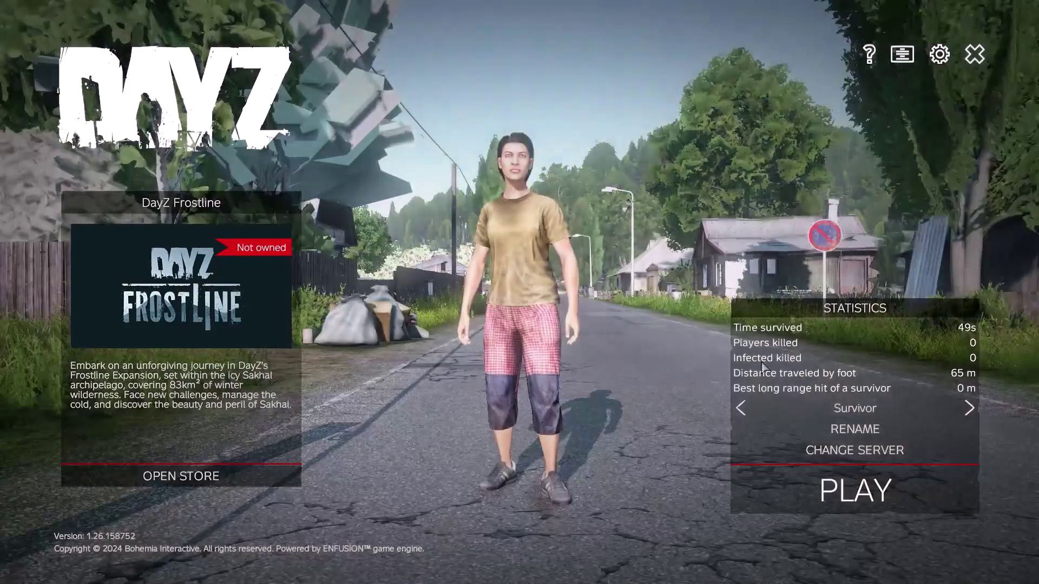
{"action": "key", "text": "Escape"}
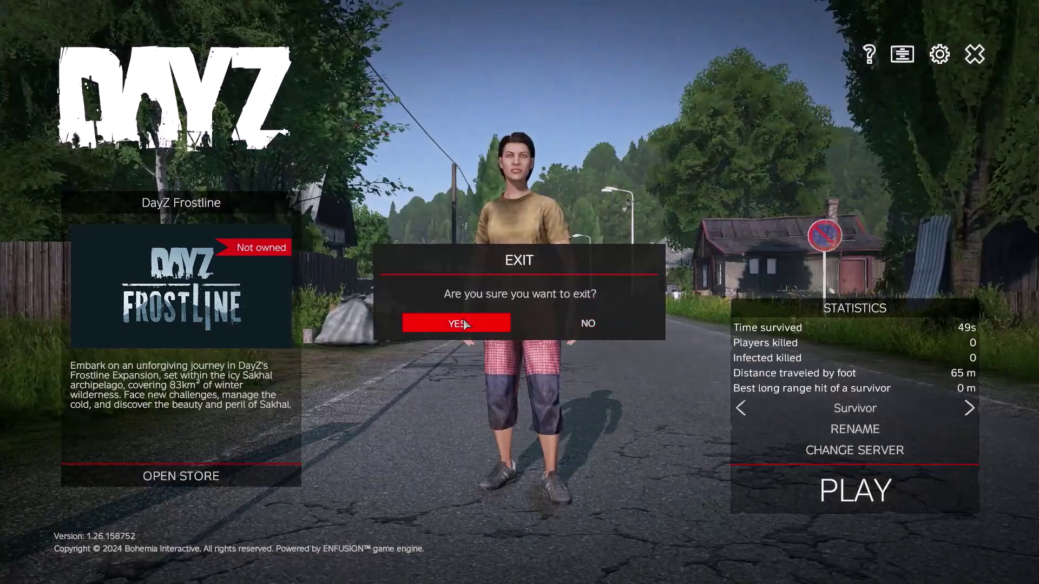
{"action": "key", "text": "Escape"}
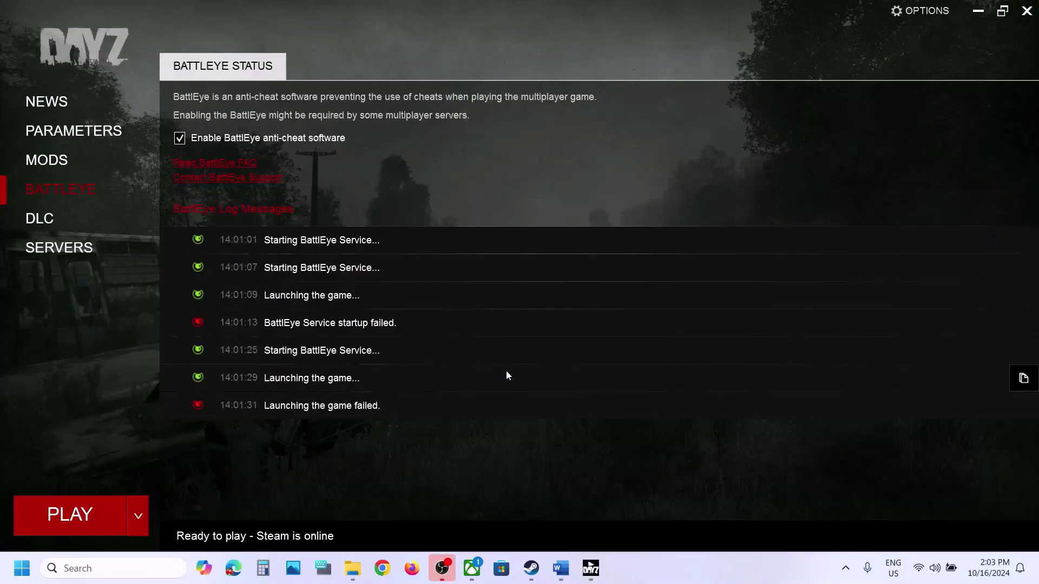
- Switch to File Explorer and open the DayZ Exp folder in Documents
{"action": "mouse_move", "coordinate": [357, 574]}
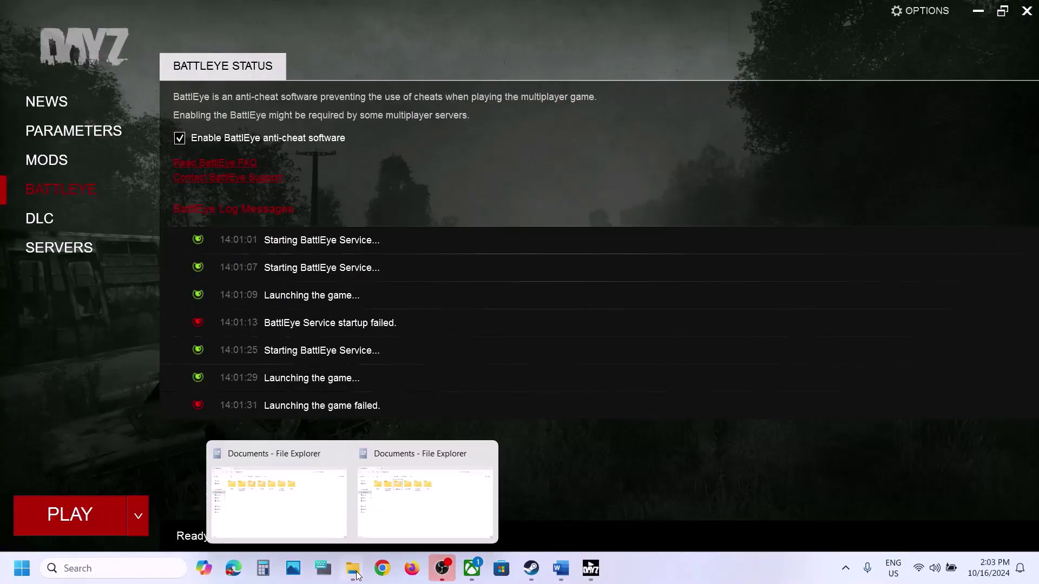
{"action": "left_click", "coordinate": [426, 506]}
{"action": "left_click", "coordinate": [60, 204]}
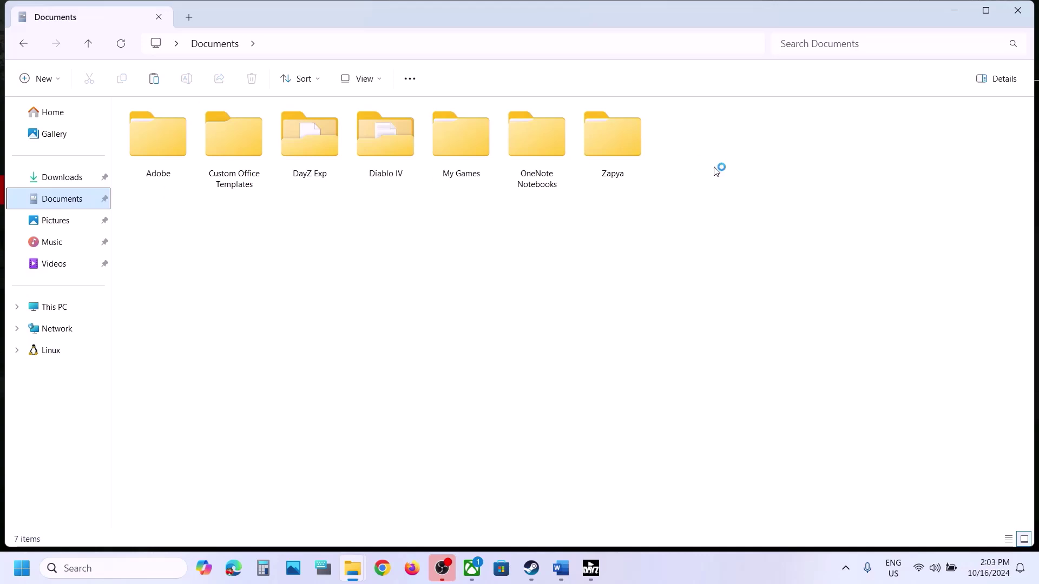
{"action": "left_click", "coordinate": [305, 170]}
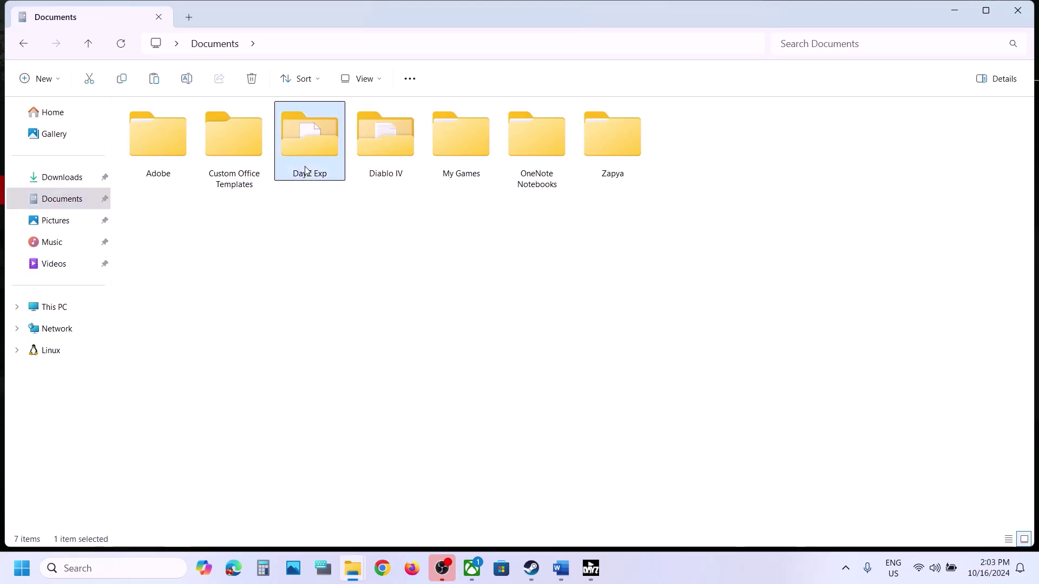
{"action": "double_click", "coordinate": [322, 166]}
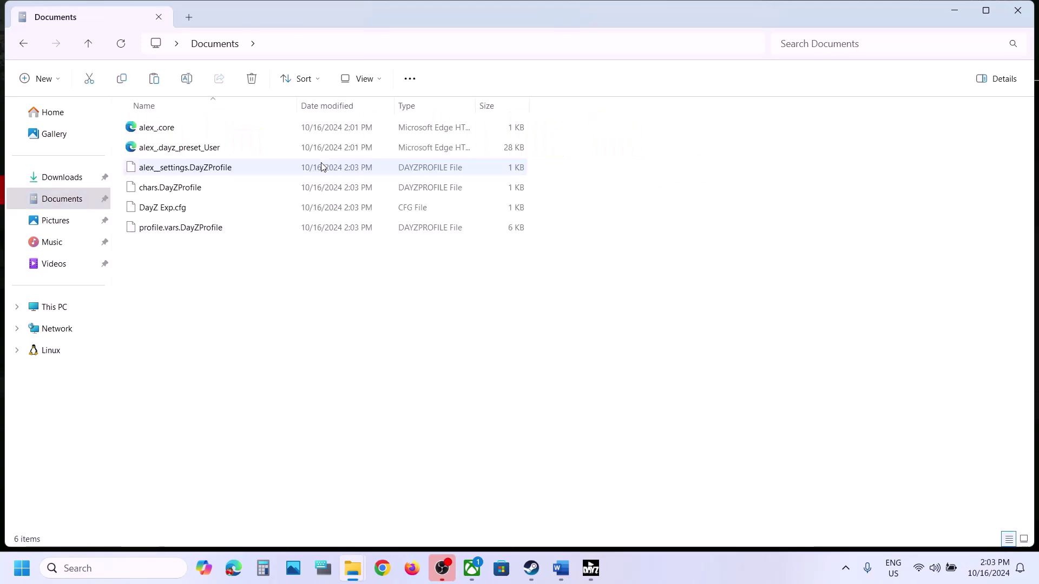
- Rename the DayZ Exp.cfg file as DayZ.cfg
{"action": "double_click", "coordinate": [175, 209]}
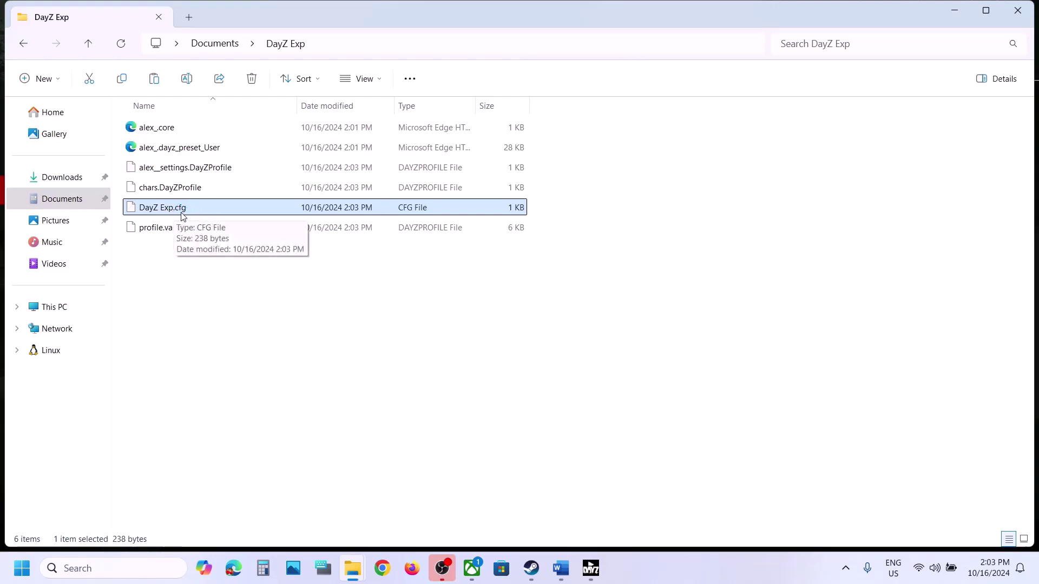
{"action": "right_click", "coordinate": [191, 212]}
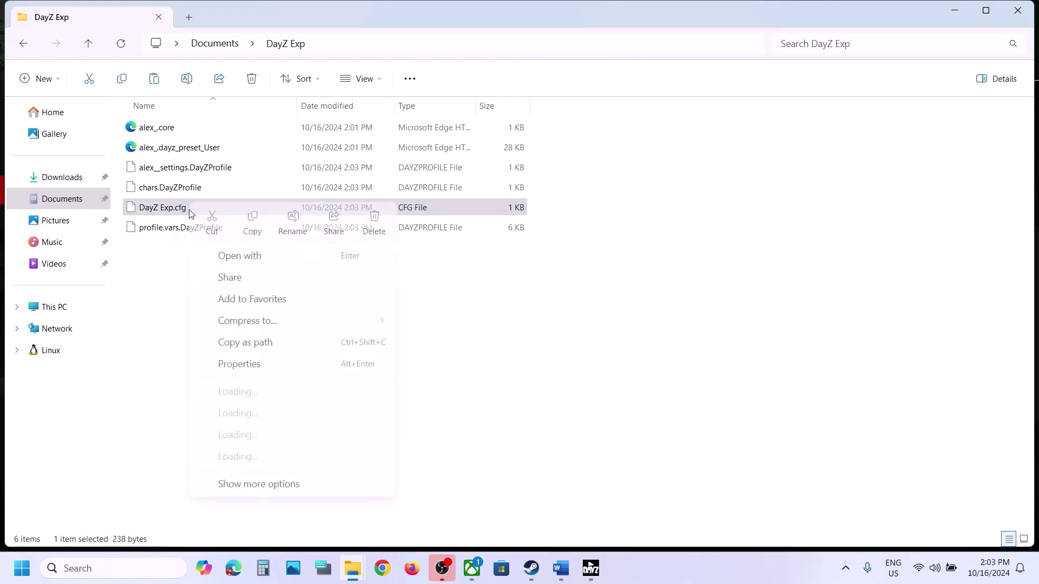
{"action": "left_click", "coordinate": [292, 217]}
{"action": "key", "text": "Right"}
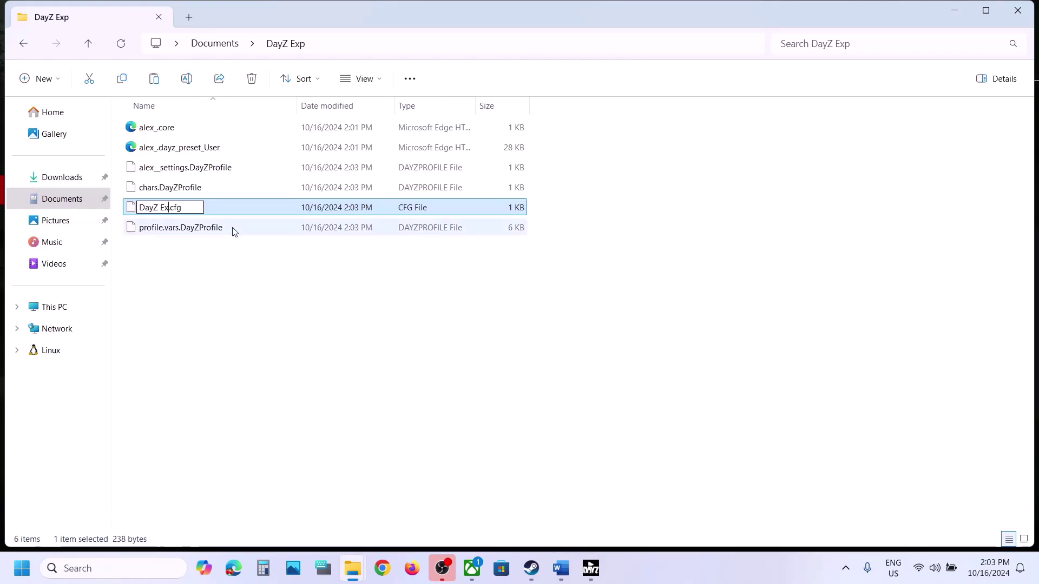
{"action": "key", "text": "BackSpace"}
{"action": "key", "text": "BackSpace"}
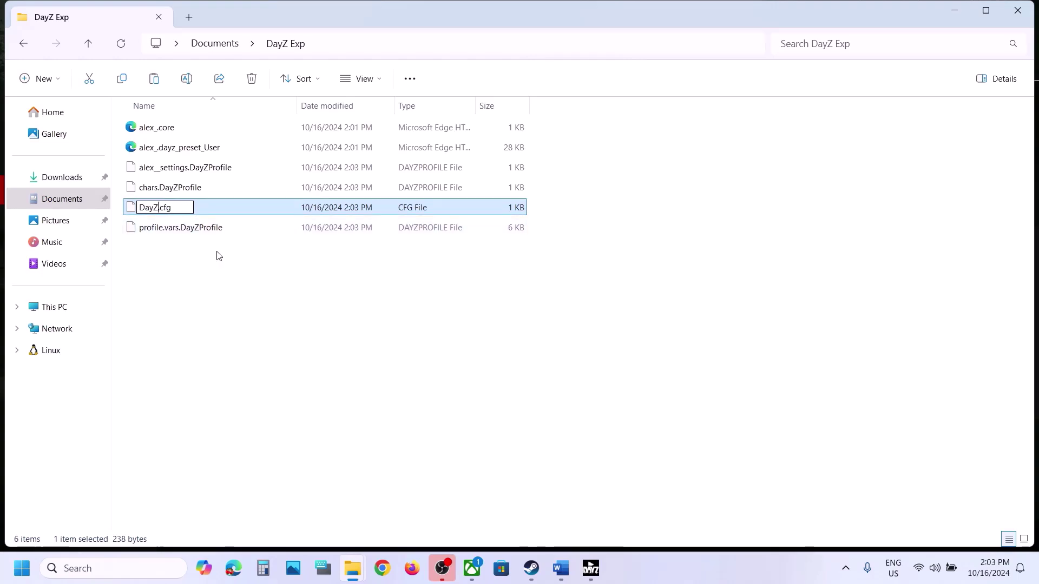
{"action": "key", "text": "Return"}
{"action": "left_click", "coordinate": [226, 282]}
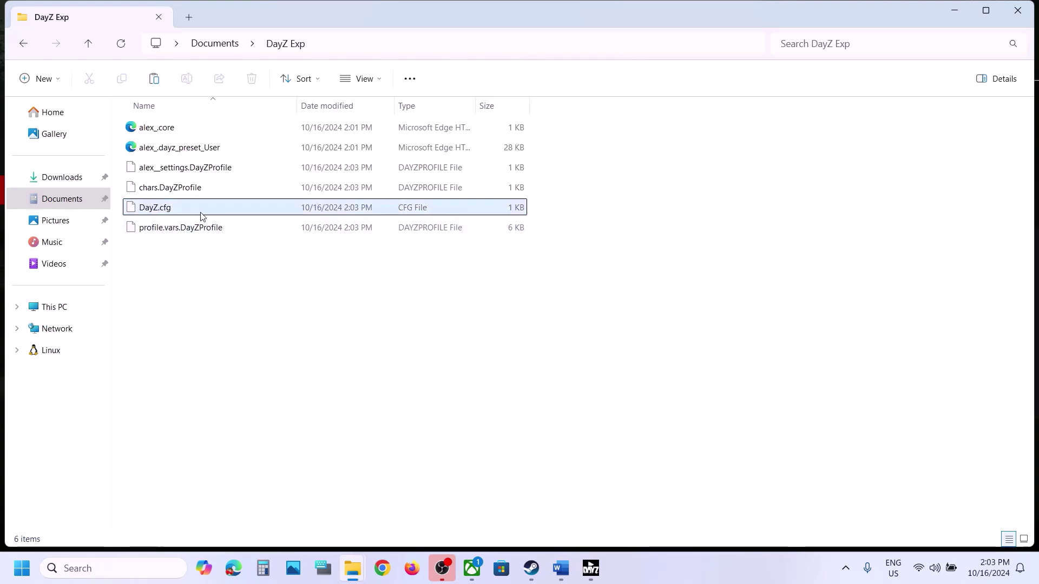
- Return to the Documents folder and rename the DayZ Exp folder as DayZ
{"action": "left_click", "coordinate": [90, 44]}
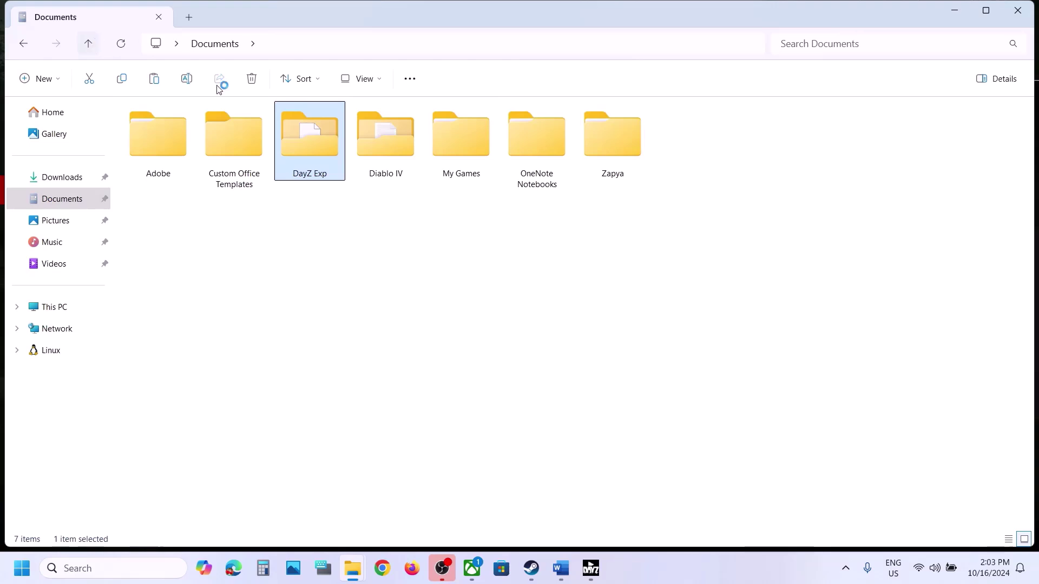
{"action": "right_click", "coordinate": [321, 163]}
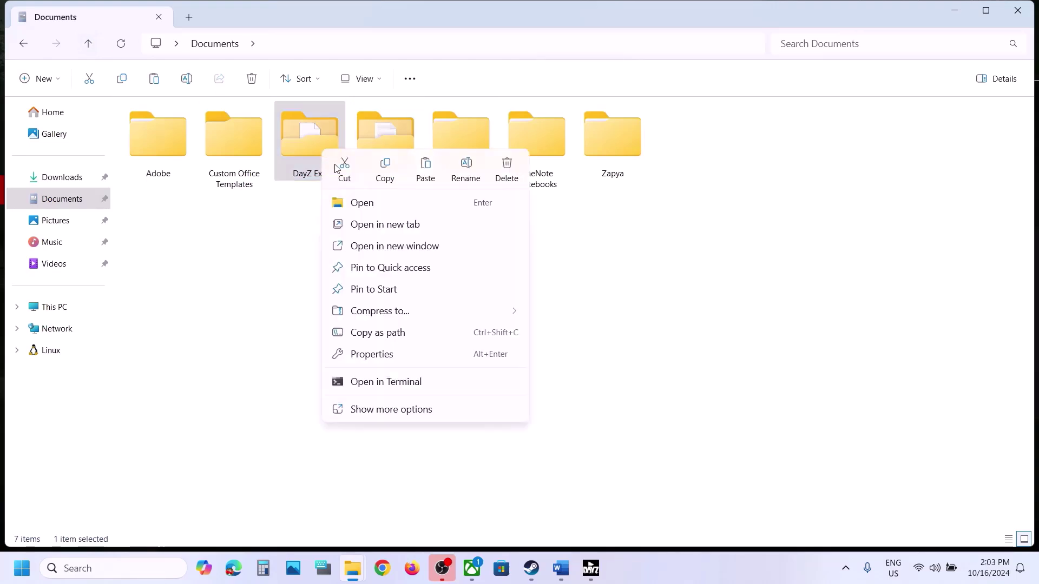
{"action": "left_click", "coordinate": [467, 169]}
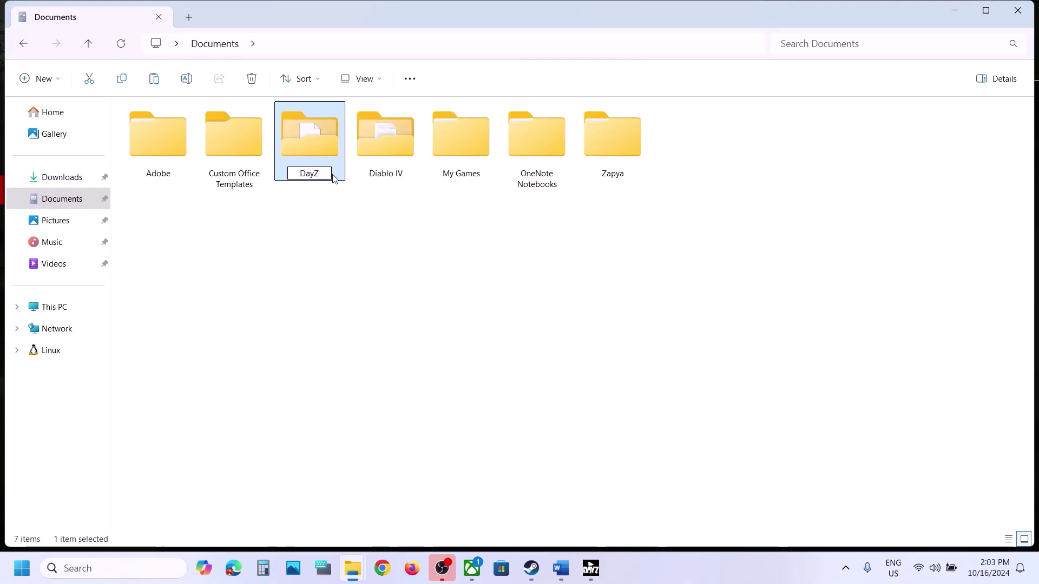
{"action": "left_click", "coordinate": [327, 206]}
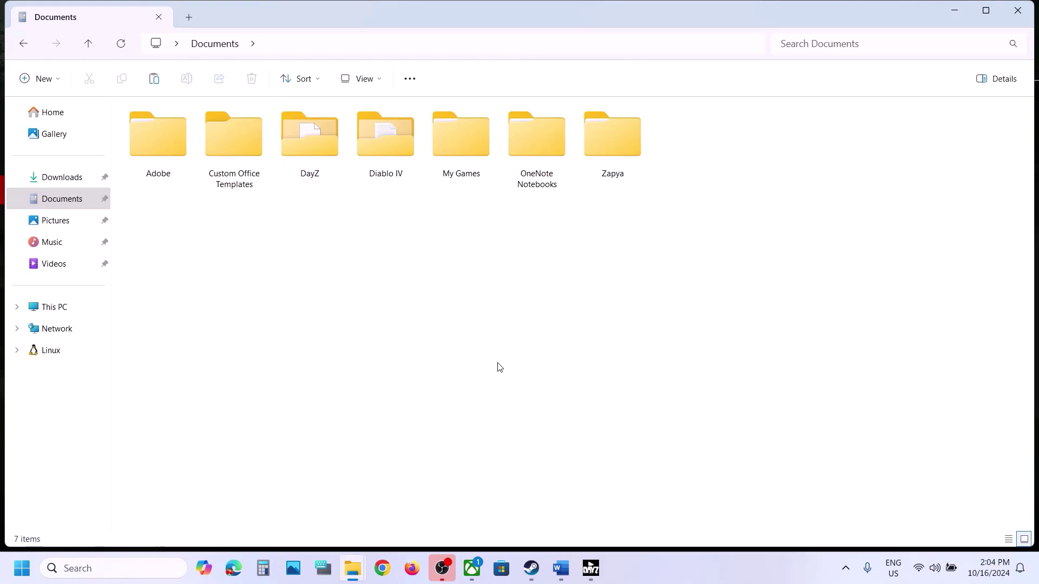
- Switch to Steam, stop the running DayZ Experimental, and confirm the stop
{"action": "left_click", "coordinate": [530, 568]}
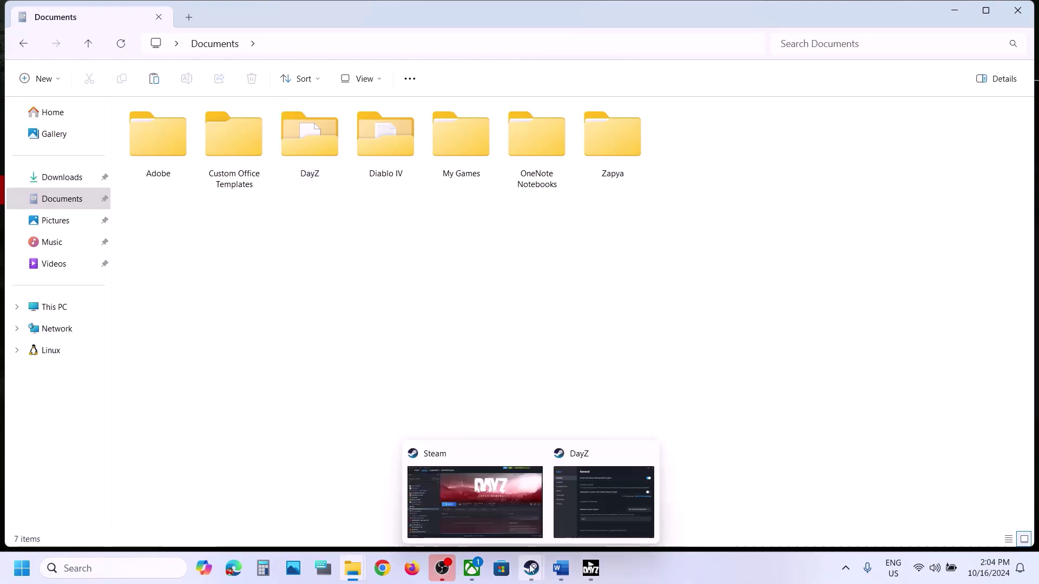
{"action": "left_click", "coordinate": [495, 506]}
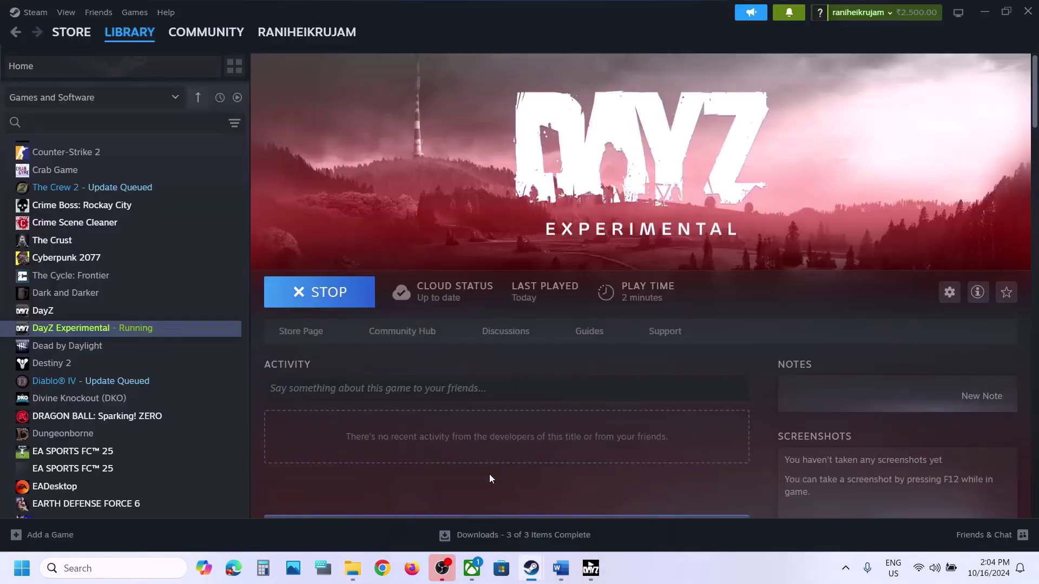
{"action": "left_click", "coordinate": [337, 297]}
{"action": "left_click", "coordinate": [520, 309]}
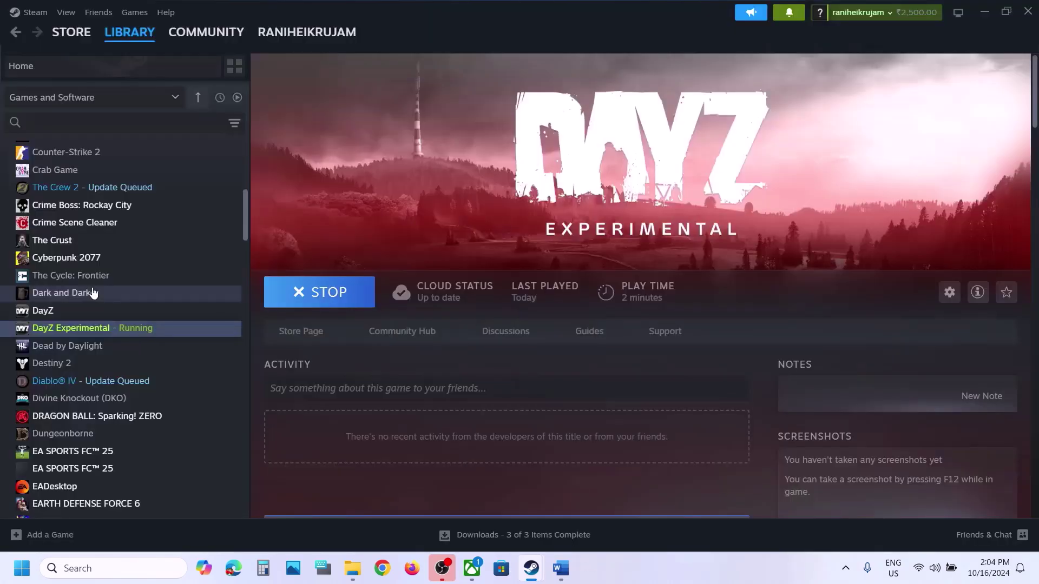
- Launch DayZ from the Steam library with the Play DayZ option, view its mods in the launcher, and start the game
{"action": "left_click", "coordinate": [55, 313]}
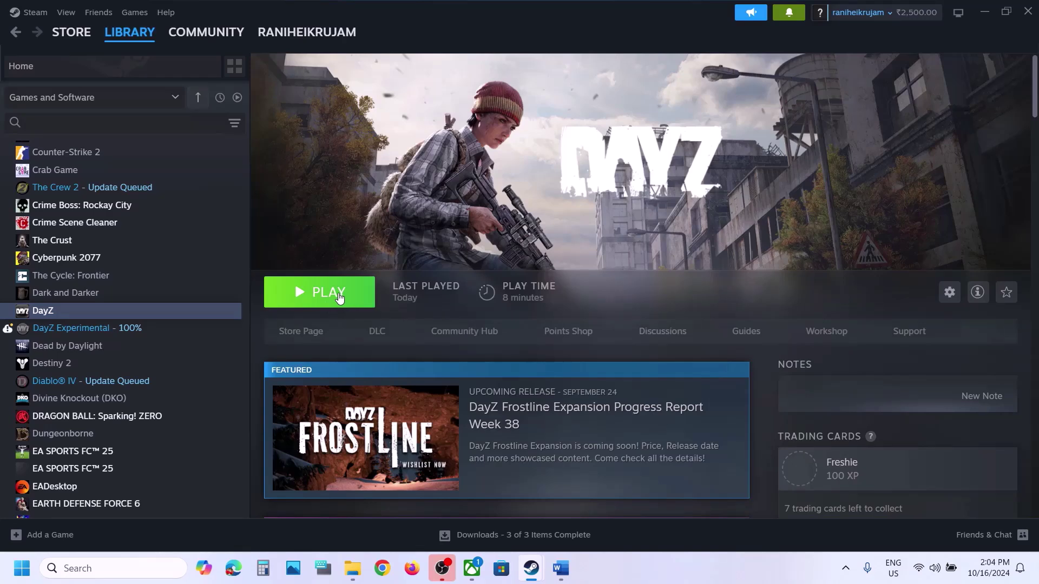
{"action": "left_click", "coordinate": [339, 298]}
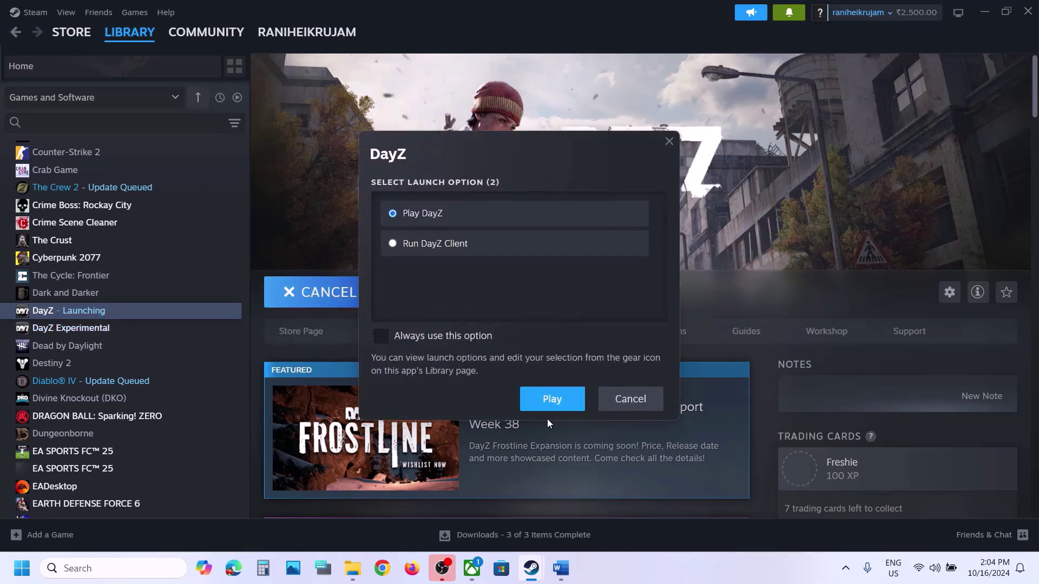
{"action": "left_click", "coordinate": [547, 409]}
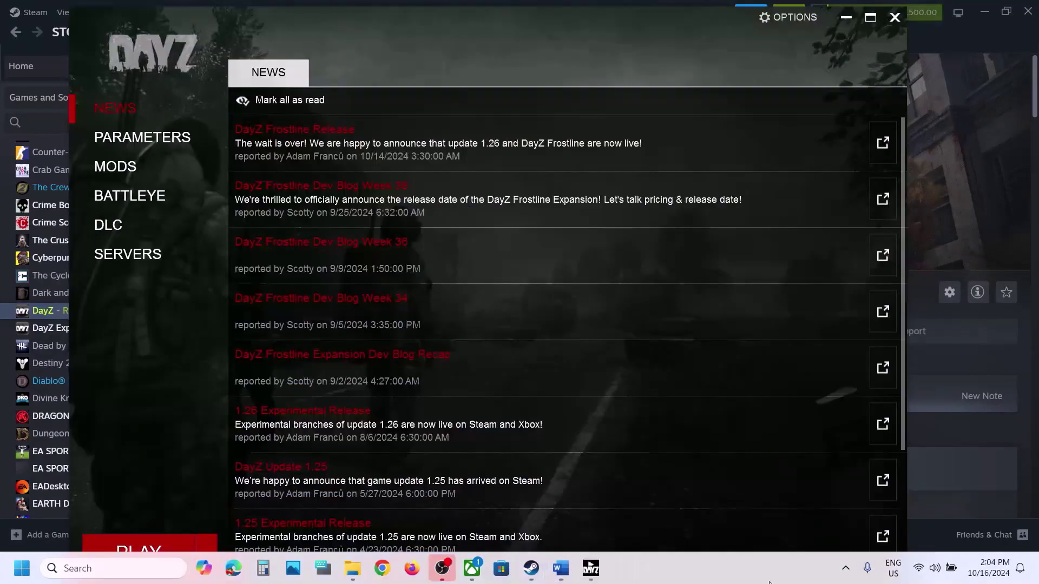
{"action": "left_click", "coordinate": [118, 172]}
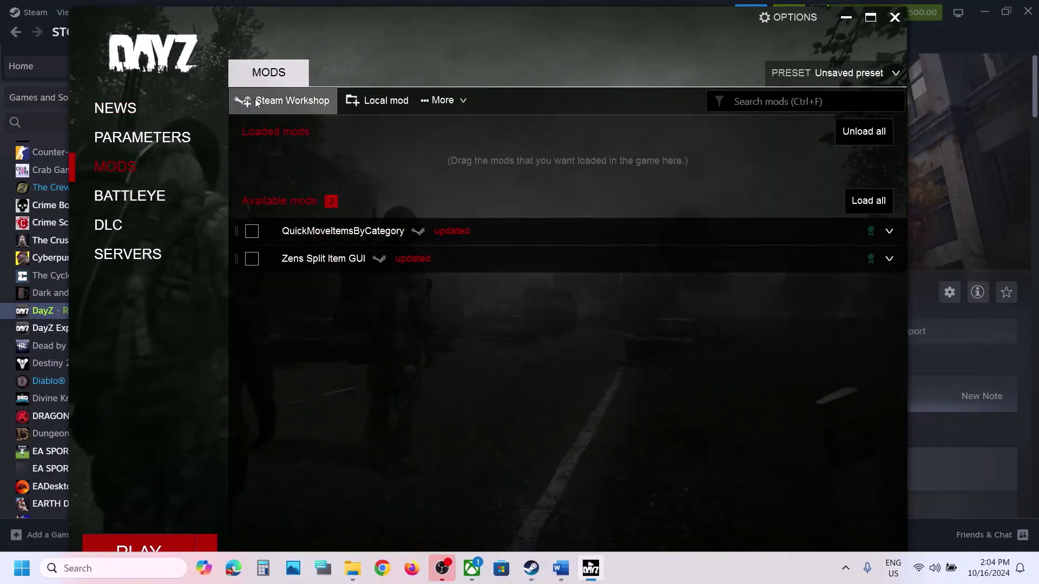
{"action": "left_click", "coordinate": [163, 549]}
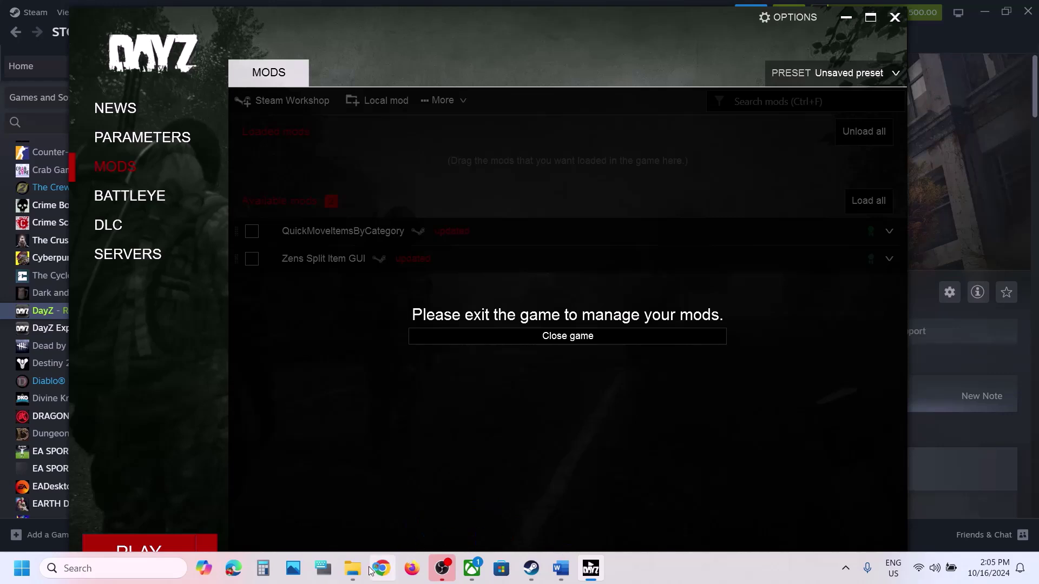
- Check the Documents window and the game window, and stop DayZ from its Steam library page
{"action": "mouse_move", "coordinate": [352, 568]}
{"action": "left_click", "coordinate": [403, 499]}
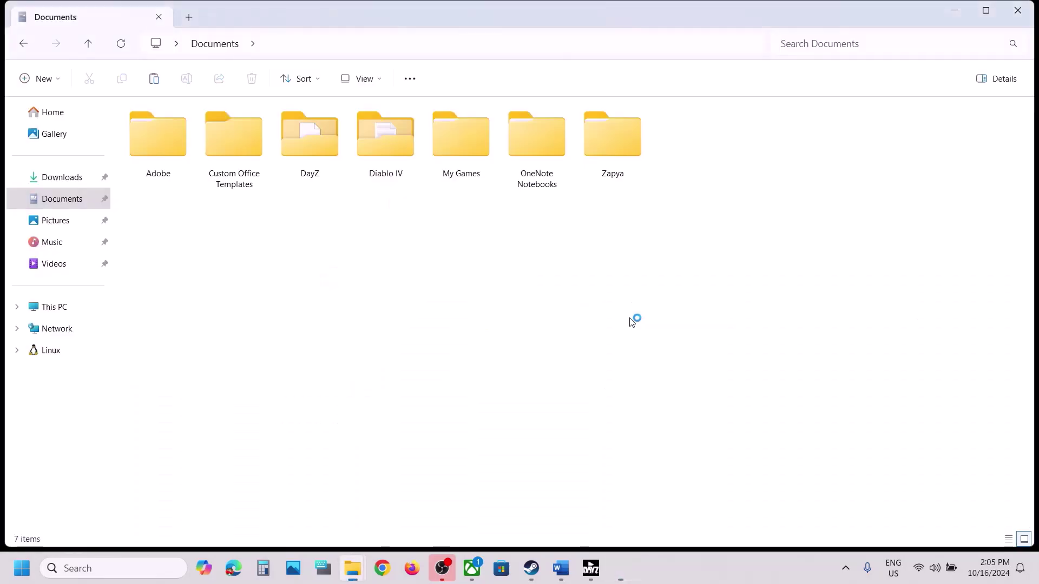
{"action": "left_click", "coordinate": [620, 574]}
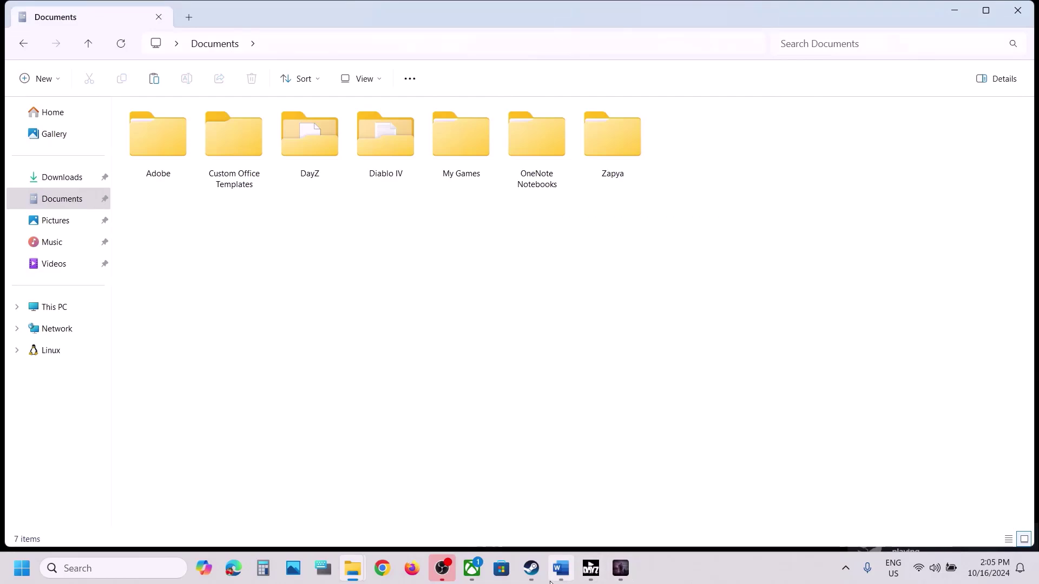
{"action": "mouse_move", "coordinate": [530, 568]}
{"action": "left_click", "coordinate": [486, 525]}
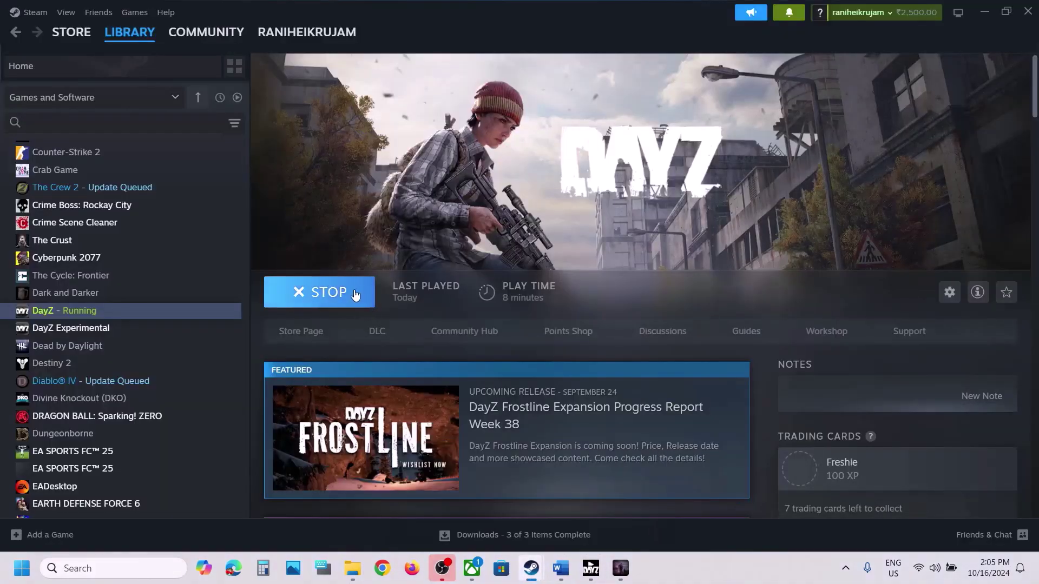
{"action": "left_click", "coordinate": [353, 294]}
{"action": "left_click", "coordinate": [500, 306]}
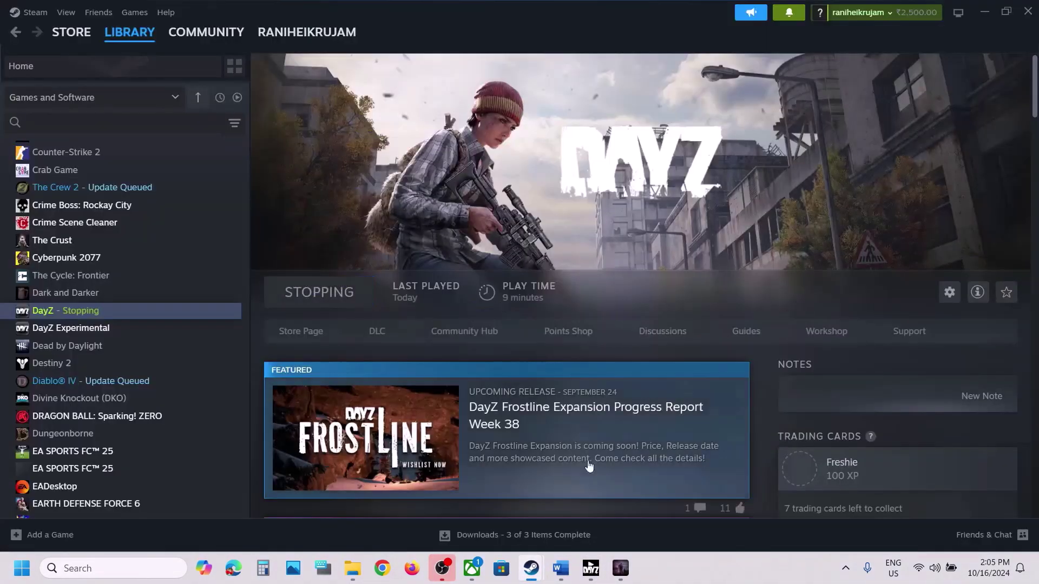
- Switch to the Word checklist and select the Step 12 text about uninstalling BattlEye, restarting the PC and reinstalling BattlEye
{"action": "left_click", "coordinate": [560, 567]}
{"action": "scroll", "coordinate": [423, 425], "scroll_direction": "down", "scroll_amount": 5}
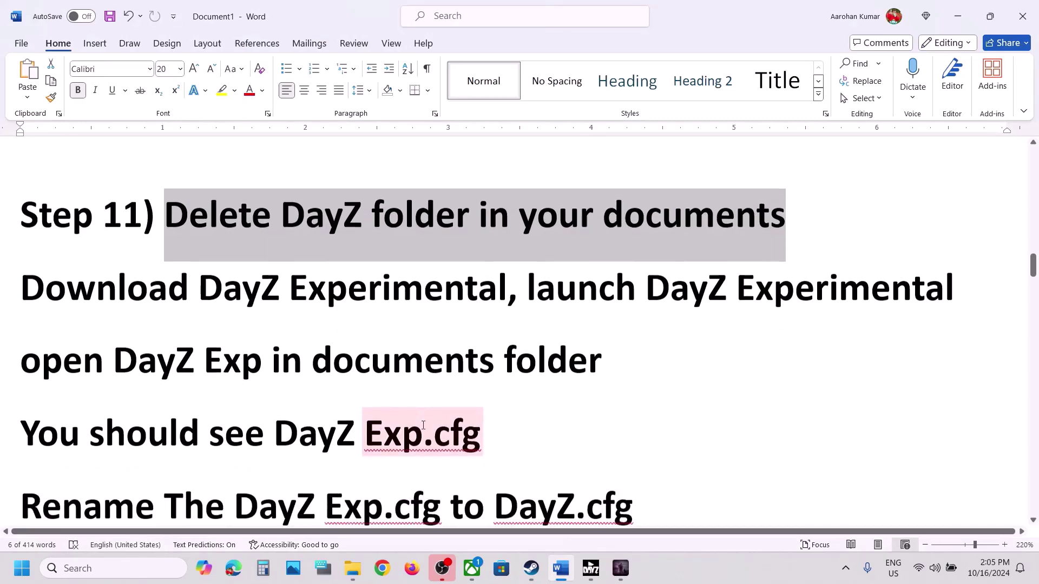
{"action": "scroll", "coordinate": [423, 425], "scroll_direction": "down", "scroll_amount": 4}
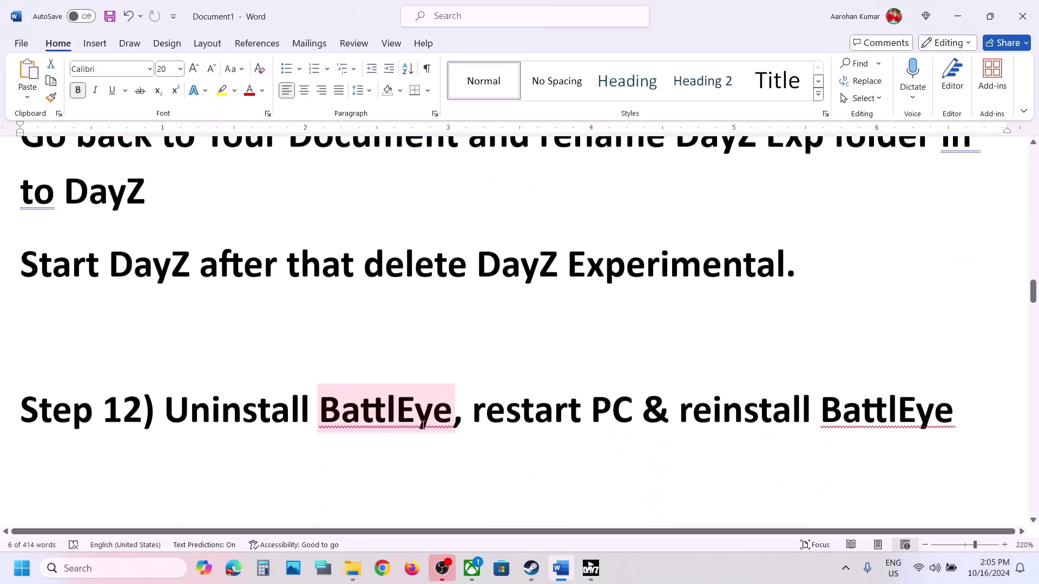
{"action": "scroll", "coordinate": [228, 432], "scroll_direction": "up", "scroll_amount": 2}
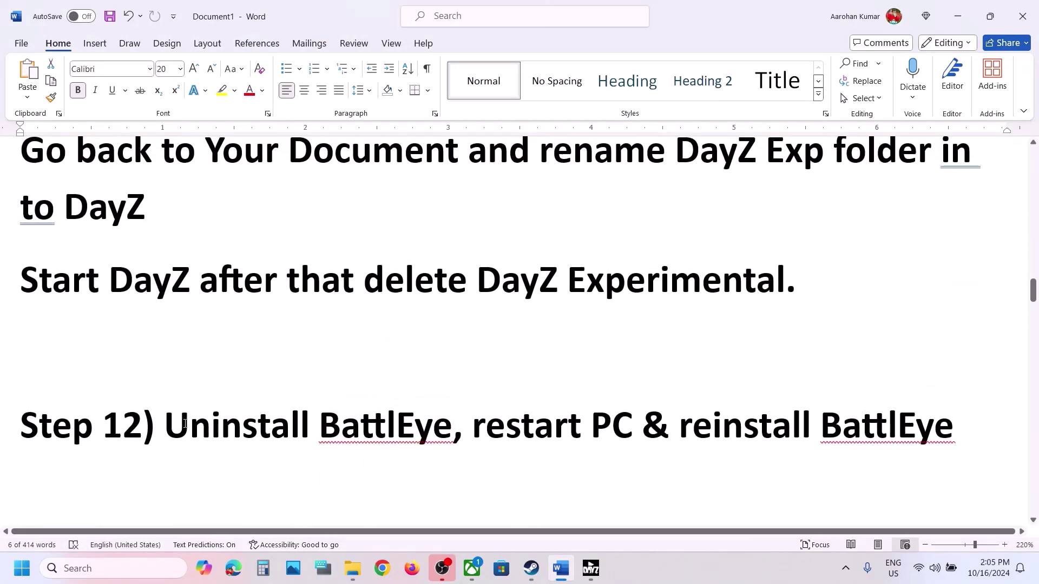
{"action": "left_click_drag", "start_coordinate": [165, 427], "coordinate": [885, 425]}
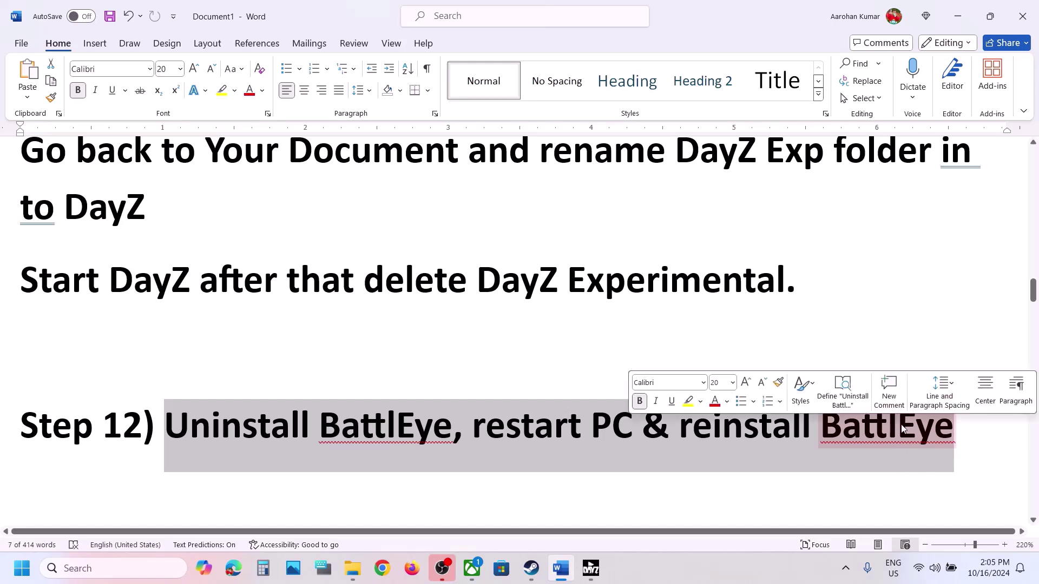
- Close all remaining DayZ Launcher windows
{"action": "left_click", "coordinate": [591, 574]}
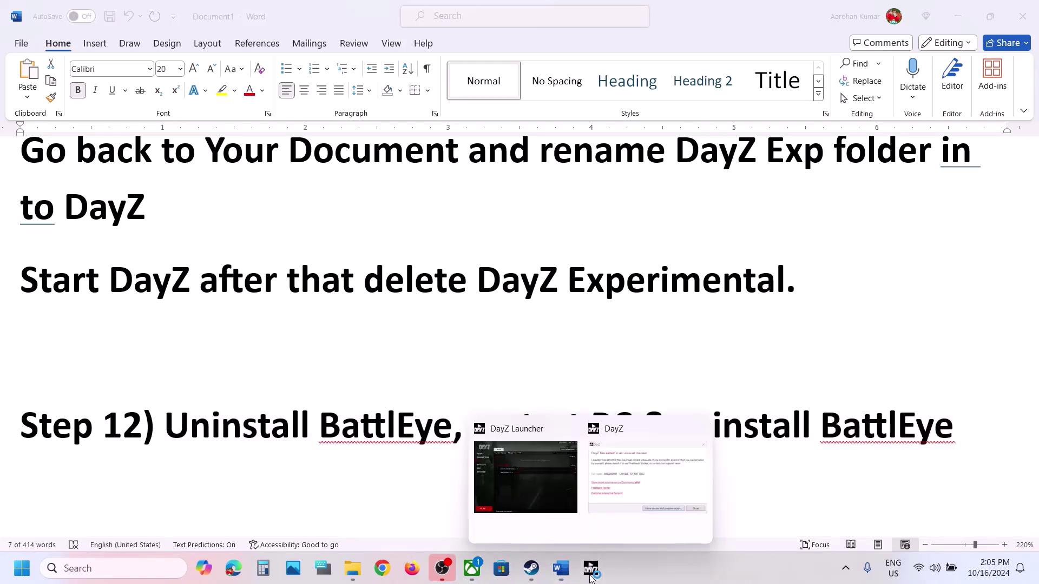
{"action": "right_click", "coordinate": [591, 576]}
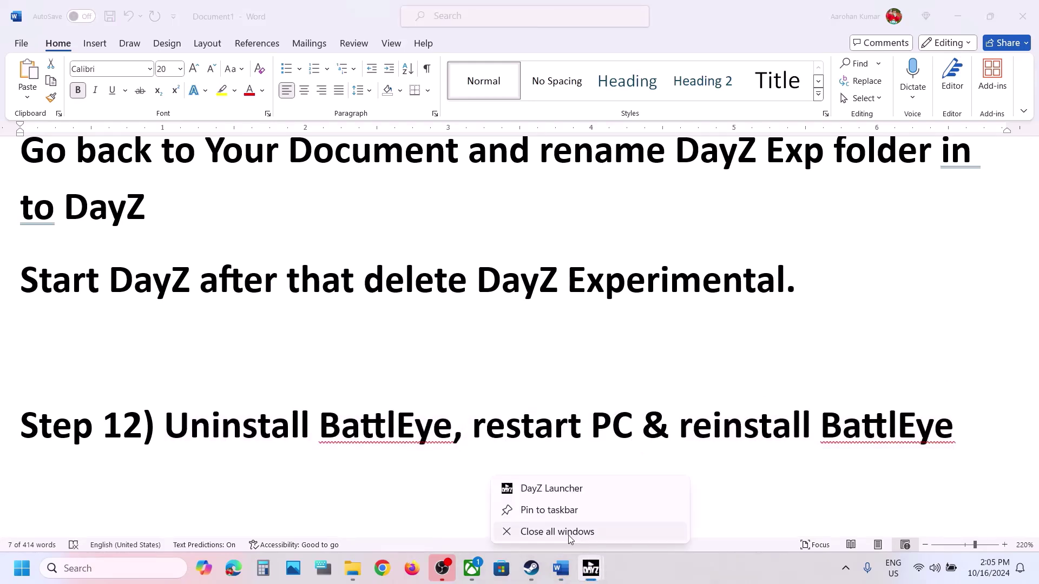
{"action": "left_click", "coordinate": [570, 535]}
- Browse DayZ's local files from the Steam library and open the BattlEye folder
{"action": "mouse_move", "coordinate": [530, 566]}
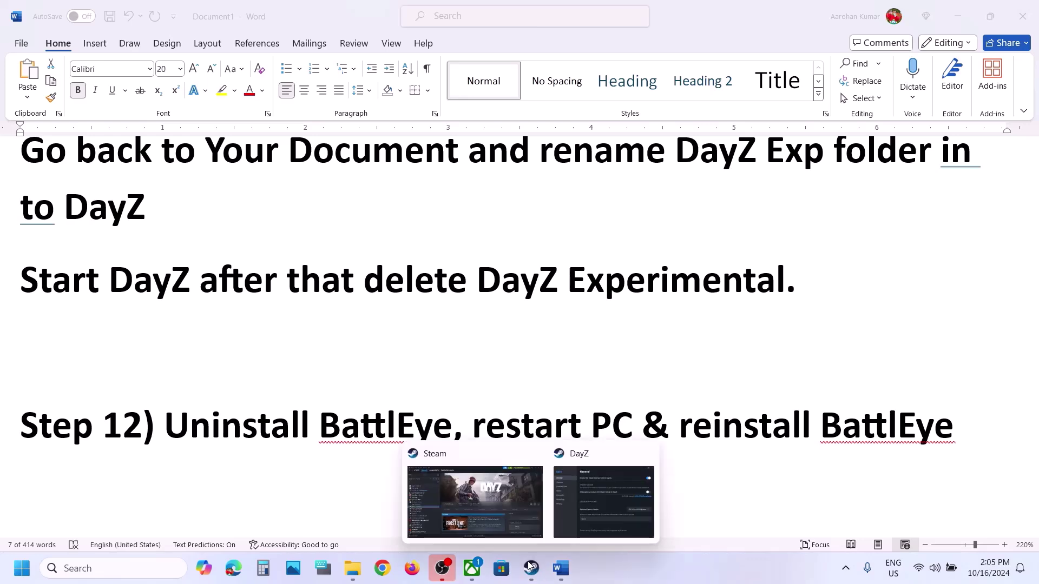
{"action": "left_click", "coordinate": [467, 492]}
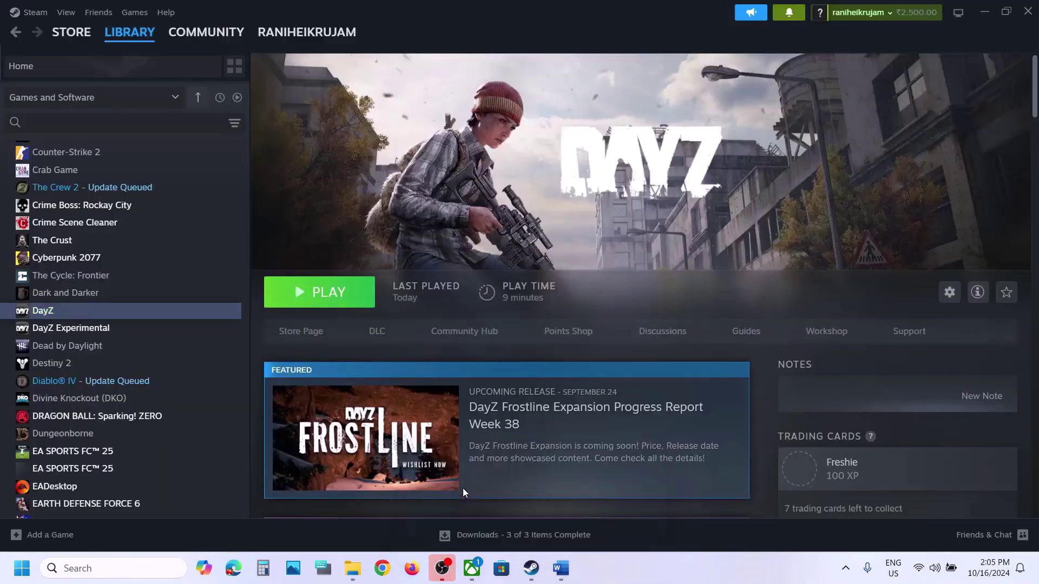
{"action": "right_click", "coordinate": [103, 313]}
{"action": "mouse_move", "coordinate": [146, 396]}
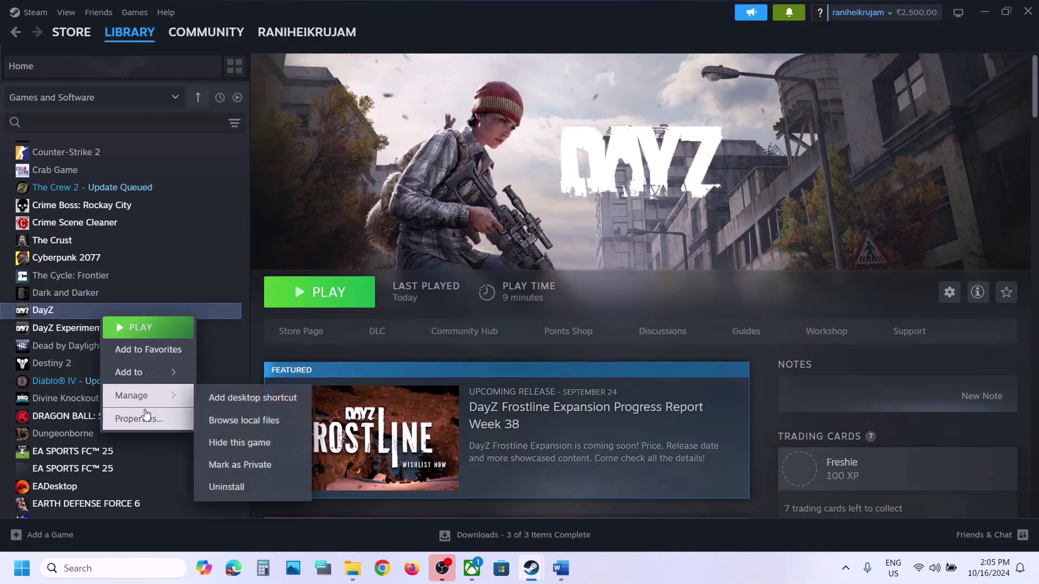
{"action": "left_click", "coordinate": [263, 421]}
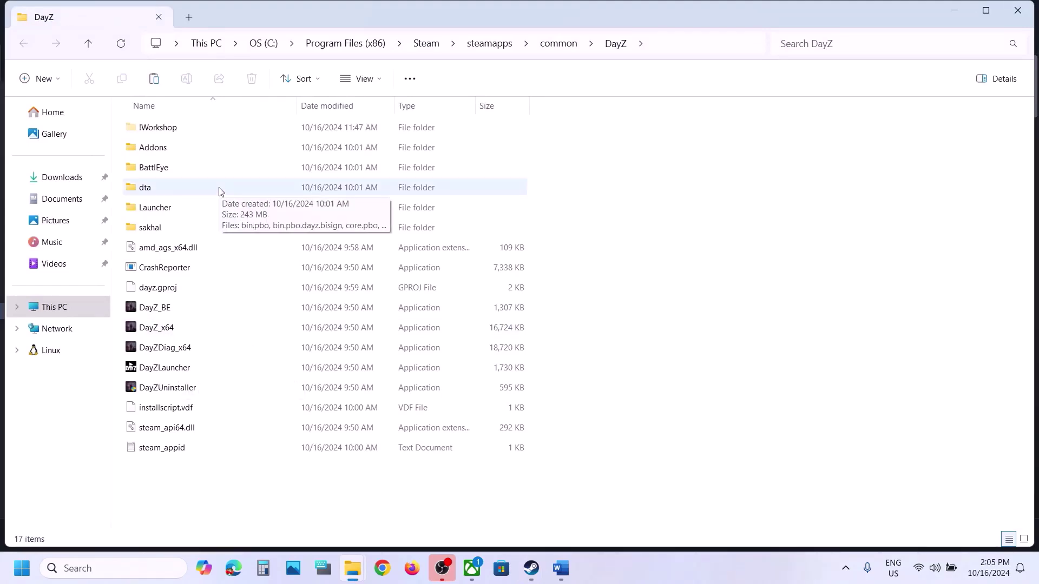
{"action": "left_click", "coordinate": [154, 172]}
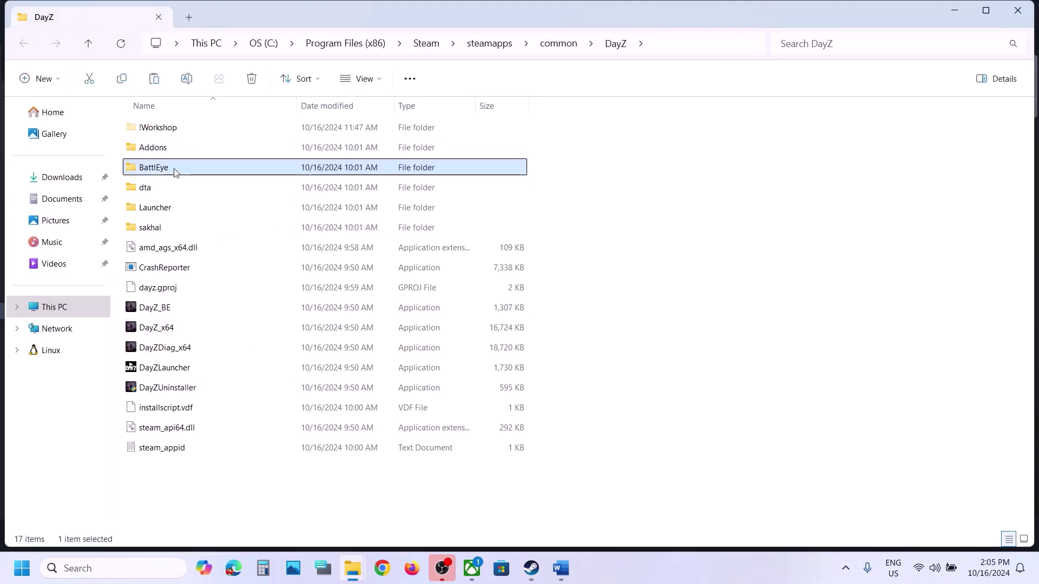
{"action": "double_click", "coordinate": [175, 171]}
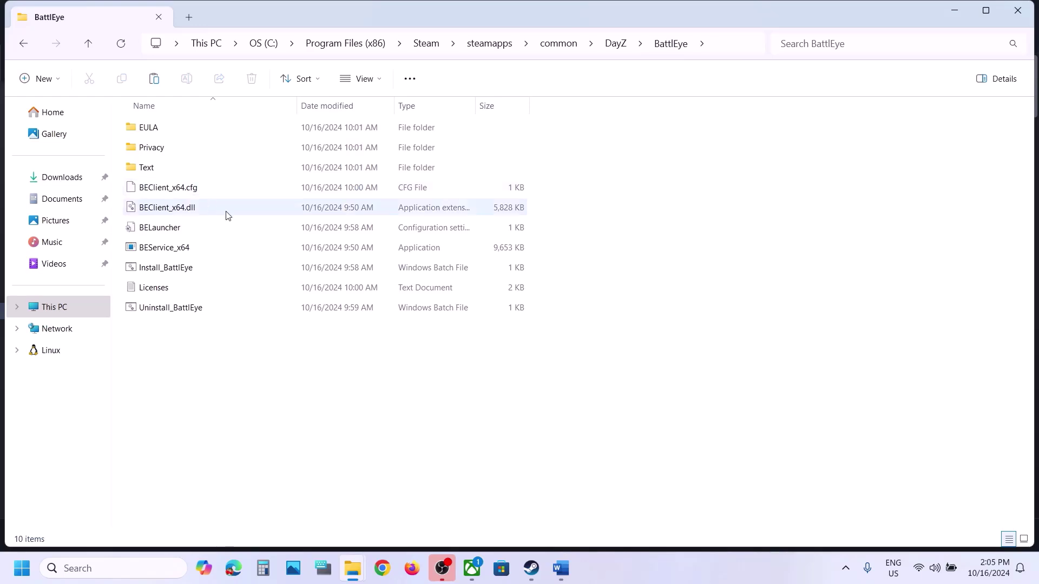
- Run Uninstall_BattlEye, confirm removing the BattlEye Service, and dismiss the completion message
{"action": "left_click", "coordinate": [158, 309]}
{"action": "double_click", "coordinate": [191, 309]}
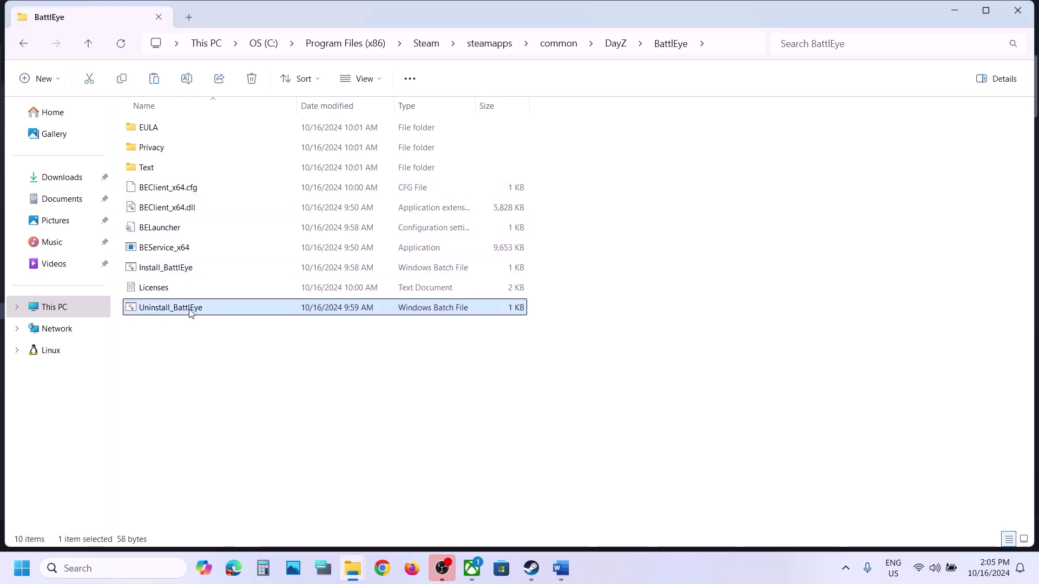
{"action": "left_click", "coordinate": [560, 331]}
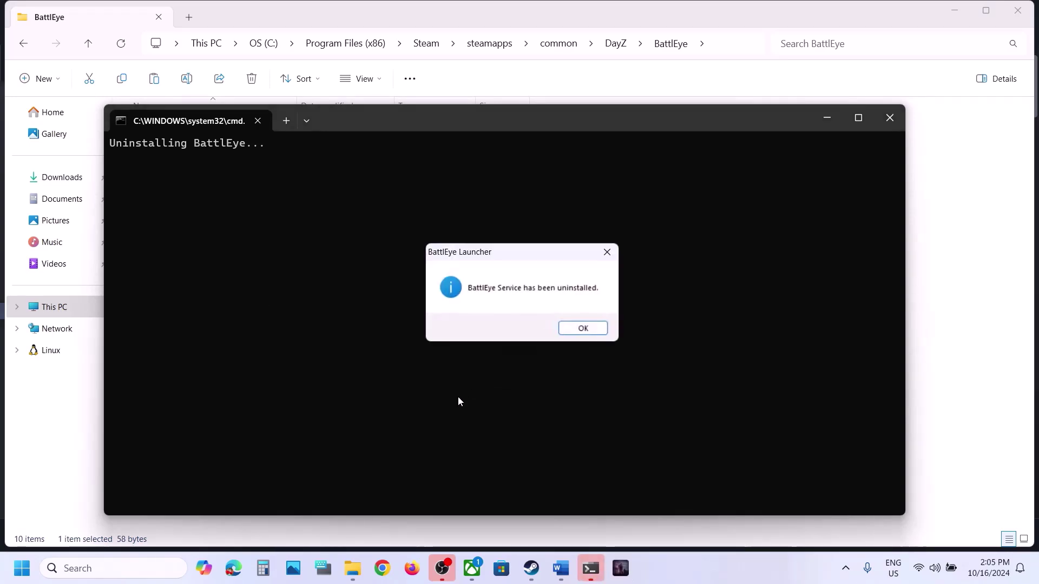
{"action": "left_click", "coordinate": [577, 333]}
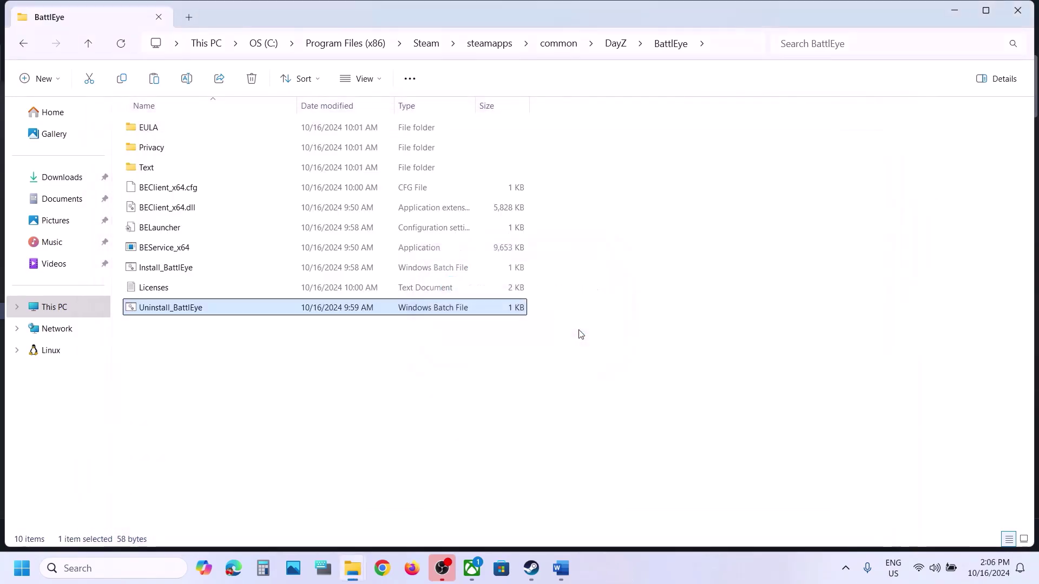
- Run Install_BattlEye to reinstall the service, and remove it again by running and confirming Uninstall_BattlEye
{"action": "double_click", "coordinate": [151, 269]}
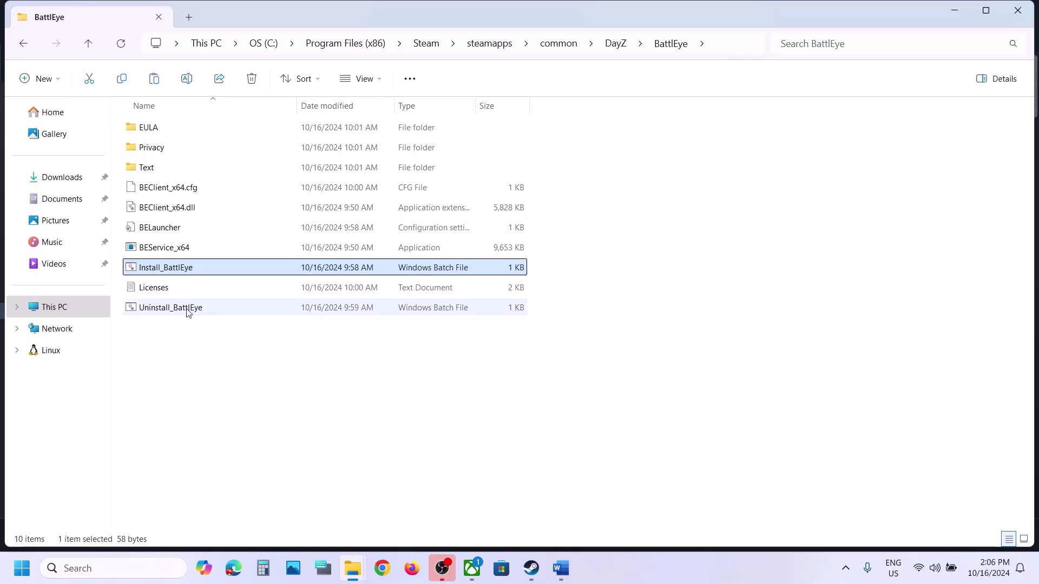
{"action": "double_click", "coordinate": [167, 313]}
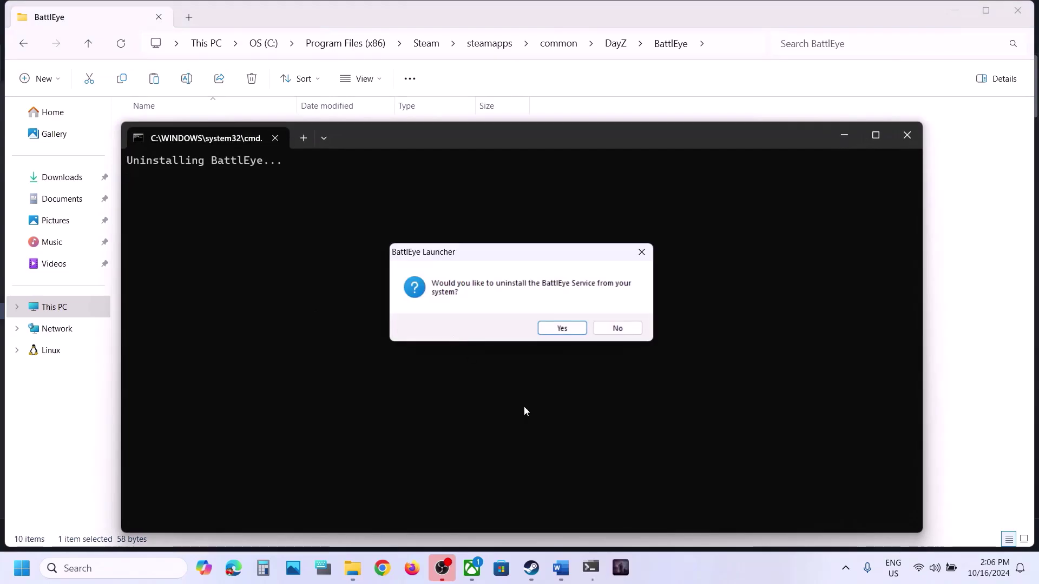
{"action": "left_click", "coordinate": [560, 330]}
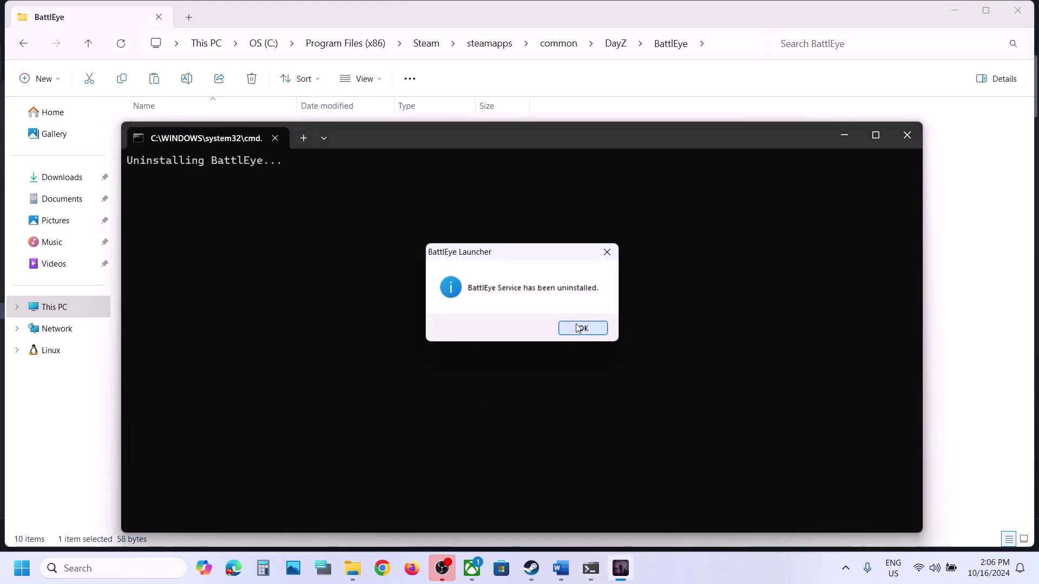
{"action": "left_click", "coordinate": [583, 326]}
- Open the Windows power options to point out restarting the PC, and dismiss them without restarting
{"action": "left_click", "coordinate": [22, 568]}
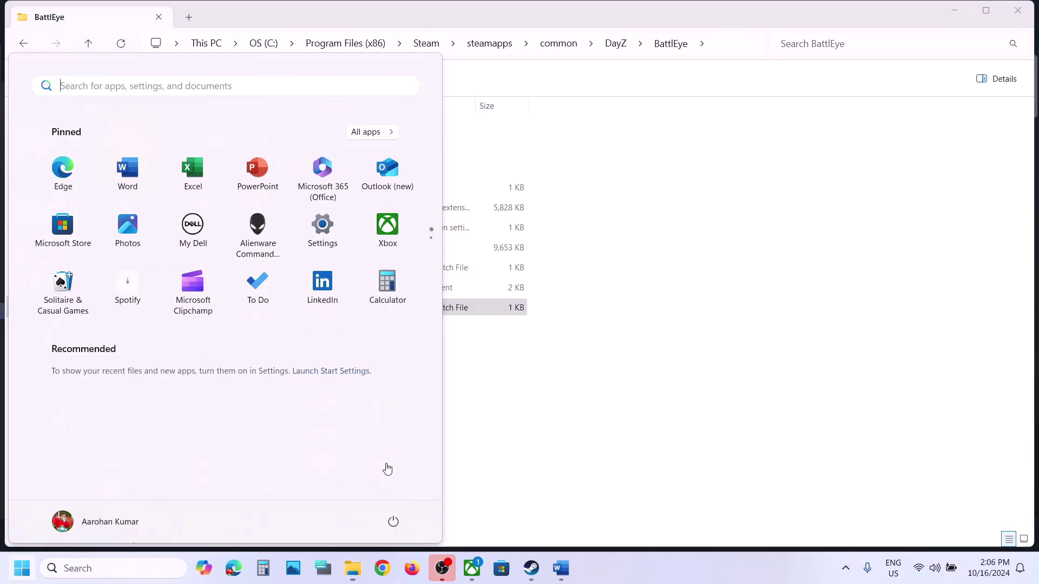
{"action": "left_click", "coordinate": [392, 523]}
{"action": "left_click", "coordinate": [574, 439]}
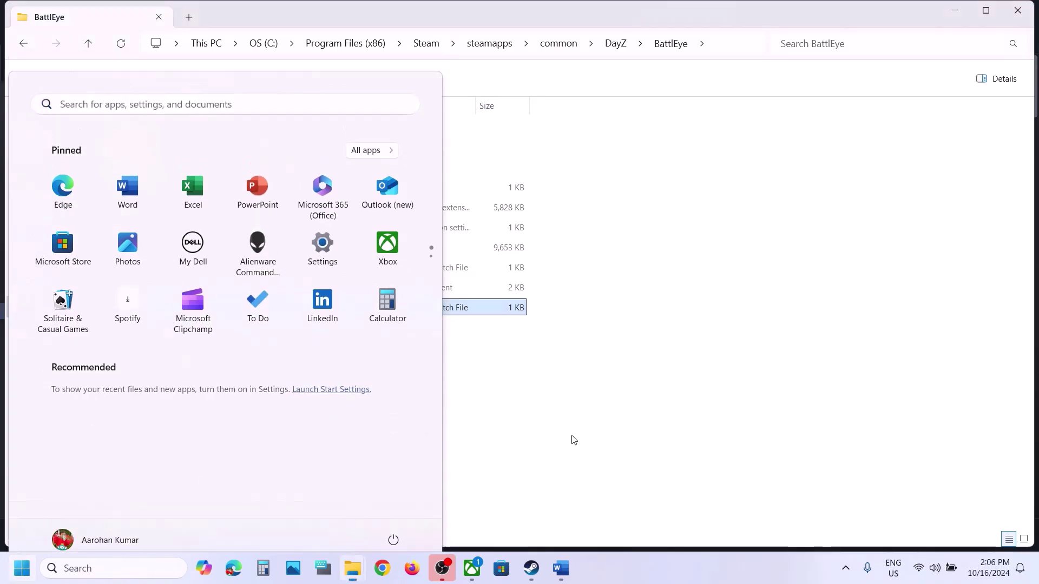
{"action": "left_click", "coordinate": [573, 440]}
- Run Install_BattlEye once more, and uninstall the service again with Uninstall_BattlEye, dismissing the completion message
{"action": "left_click", "coordinate": [174, 275]}
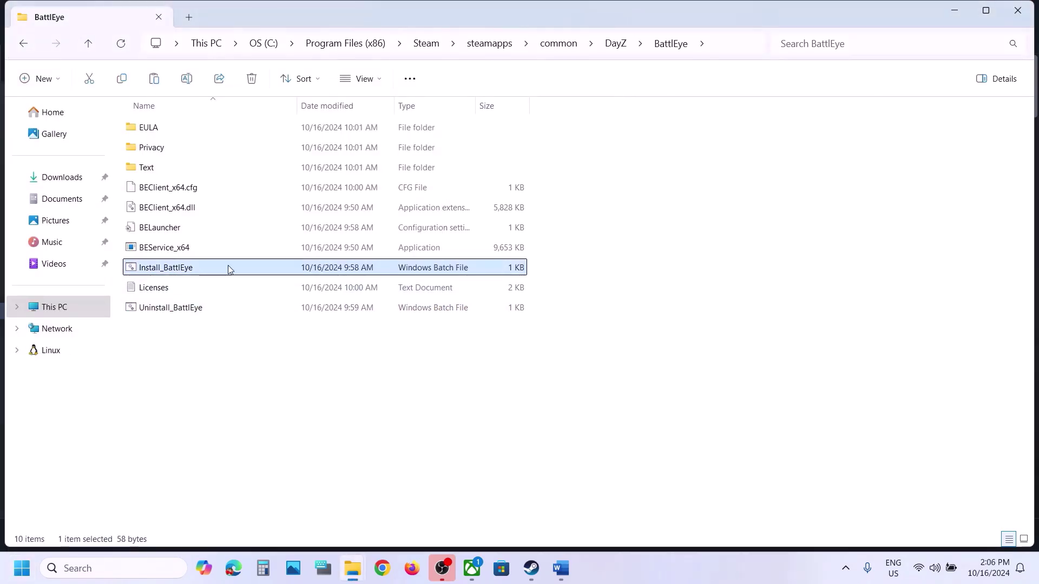
{"action": "double_click", "coordinate": [205, 265]}
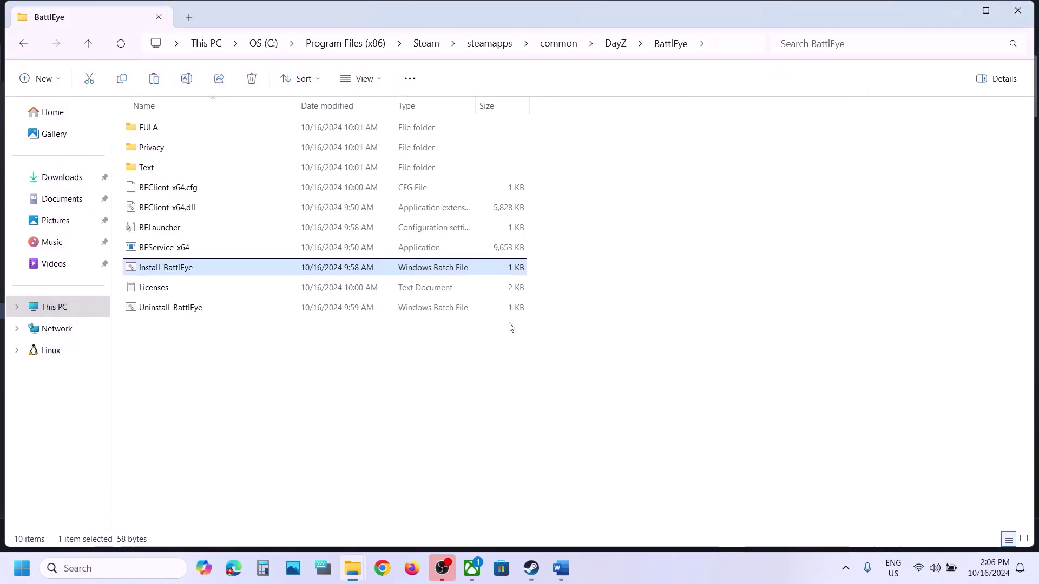
{"action": "double_click", "coordinate": [171, 308]}
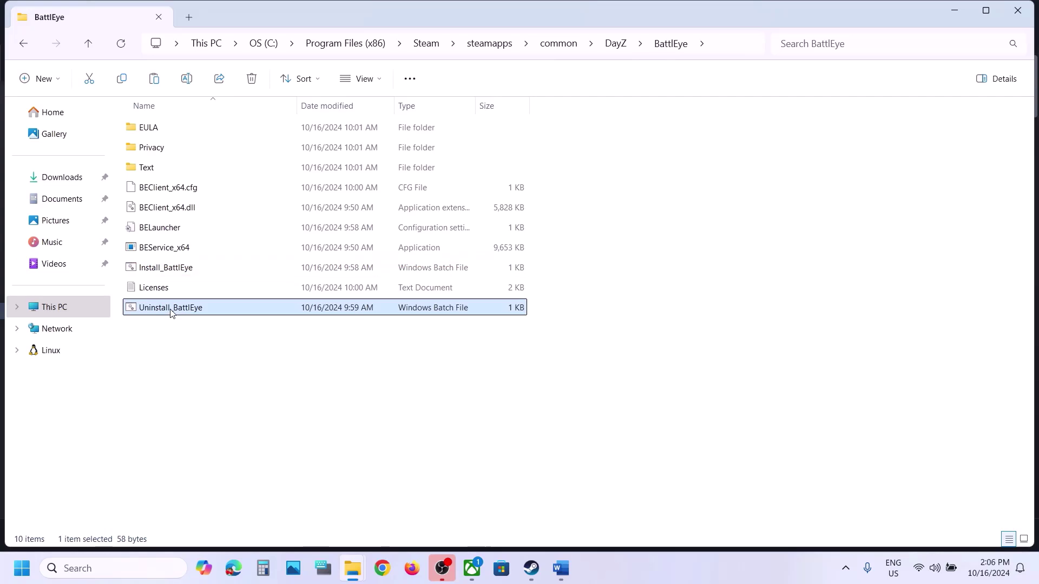
{"action": "left_click", "coordinate": [553, 328]}
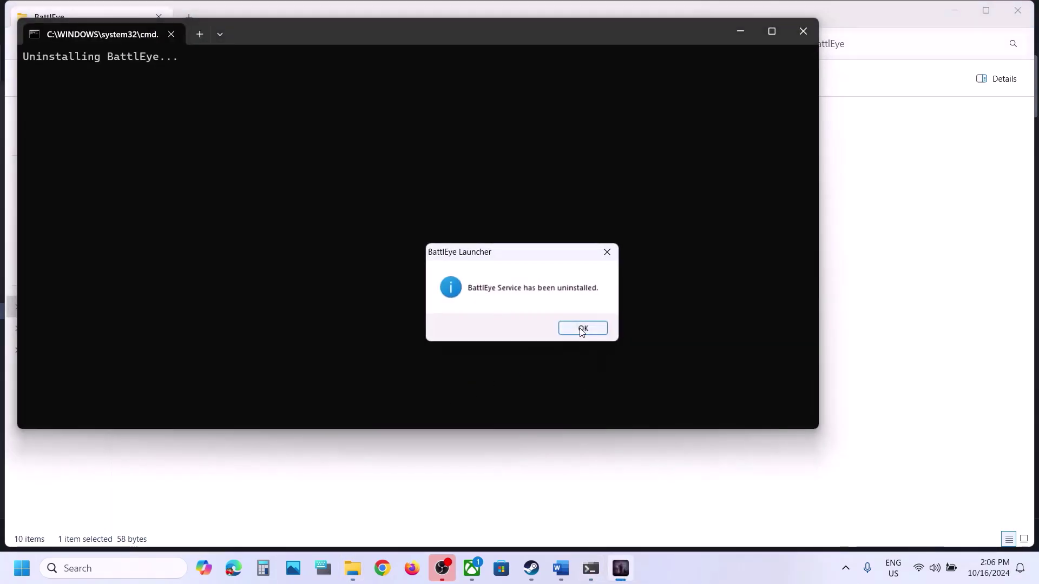
{"action": "left_click", "coordinate": [583, 328]}
- Switch to Steam and launch DayZ from the library with the Play DayZ launch option
{"action": "mouse_move", "coordinate": [530, 568]}
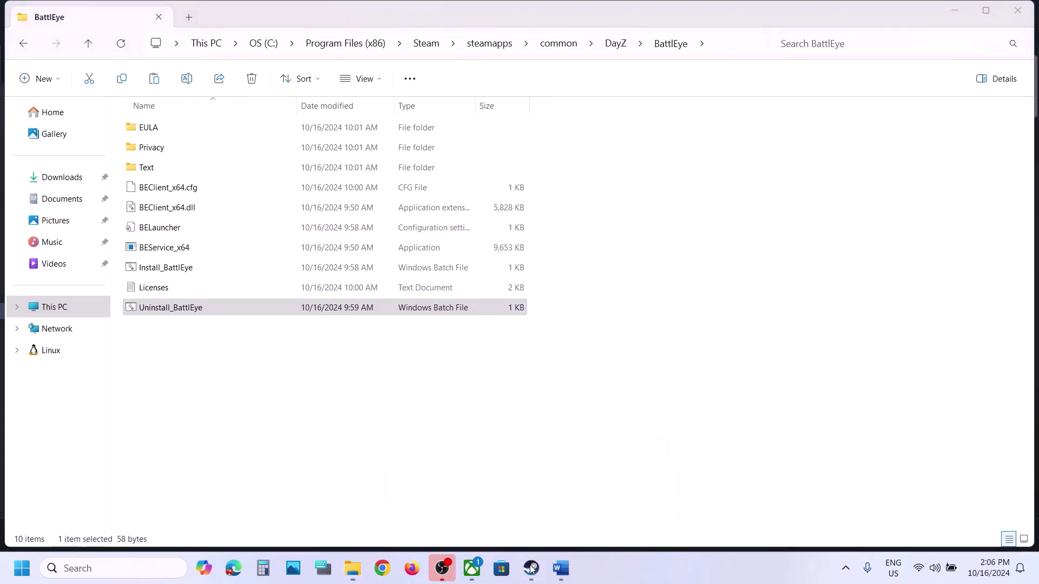
{"action": "left_click", "coordinate": [476, 518]}
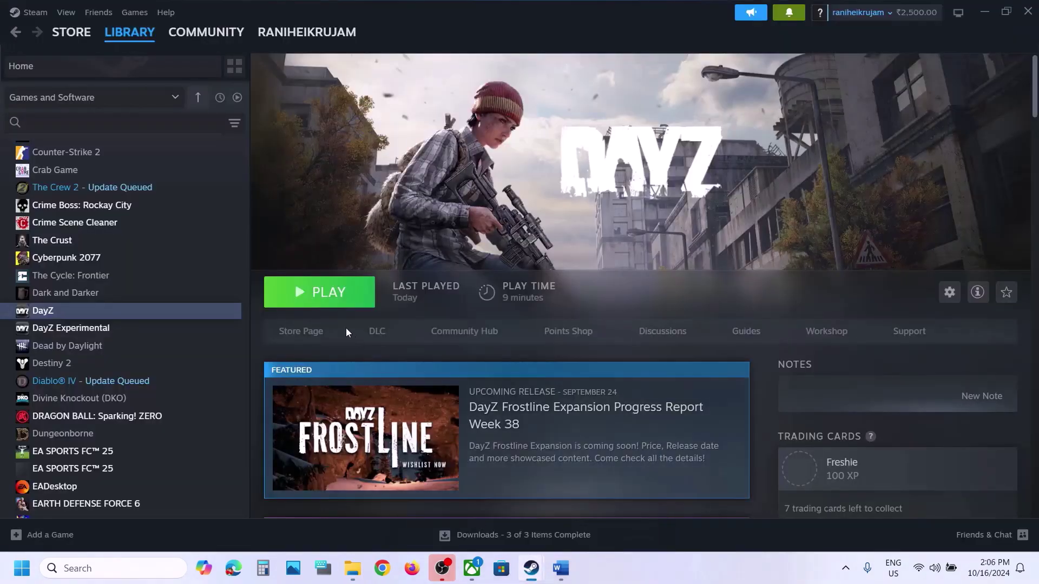
{"action": "left_click", "coordinate": [316, 292]}
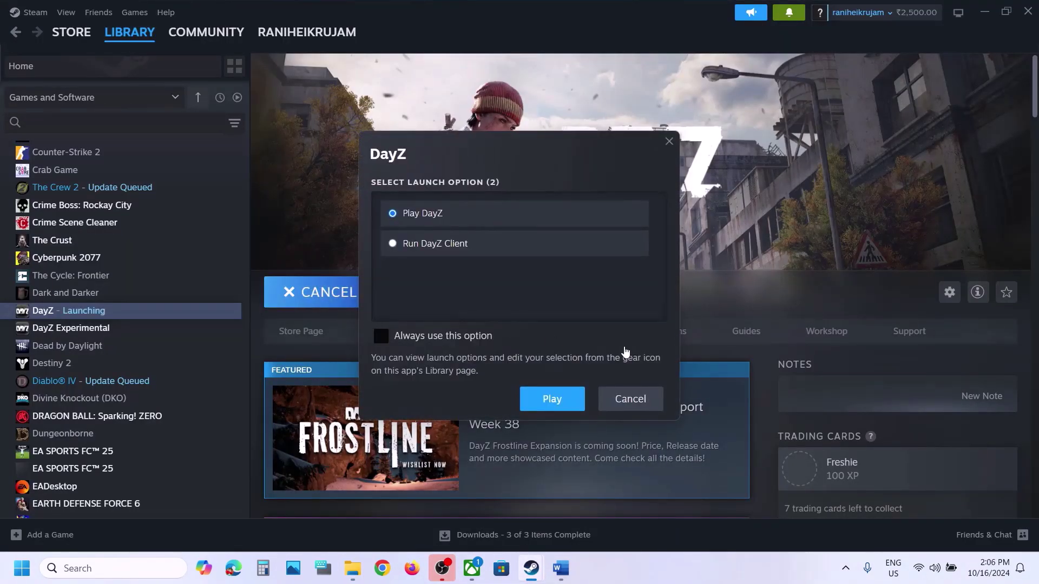
{"action": "left_click", "coordinate": [559, 400]}
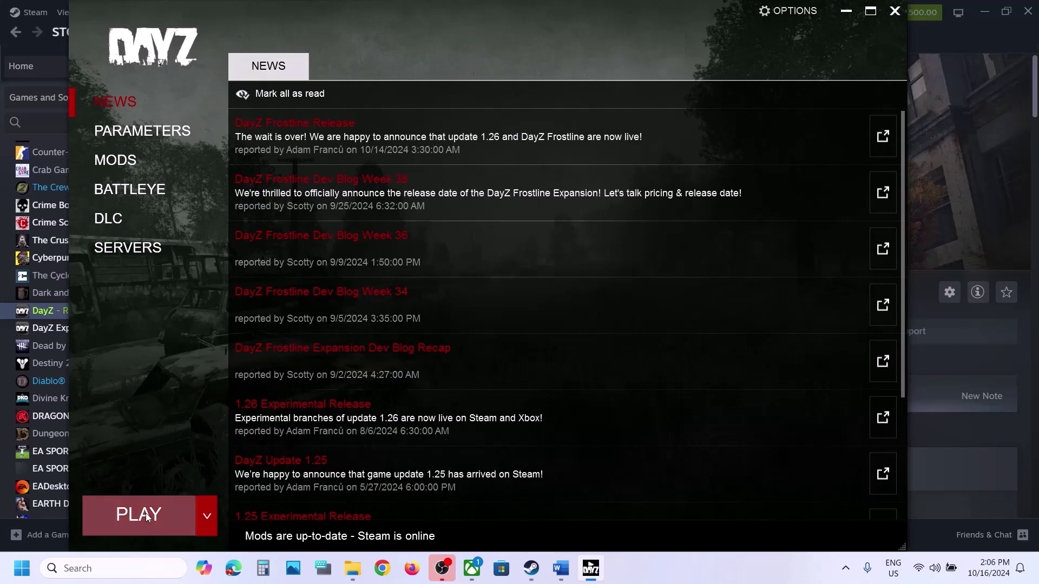
- Start the game from the DayZ Launcher, accept the BattlEye data notice to install the service, and start the game again
{"action": "left_click", "coordinate": [145, 513]}
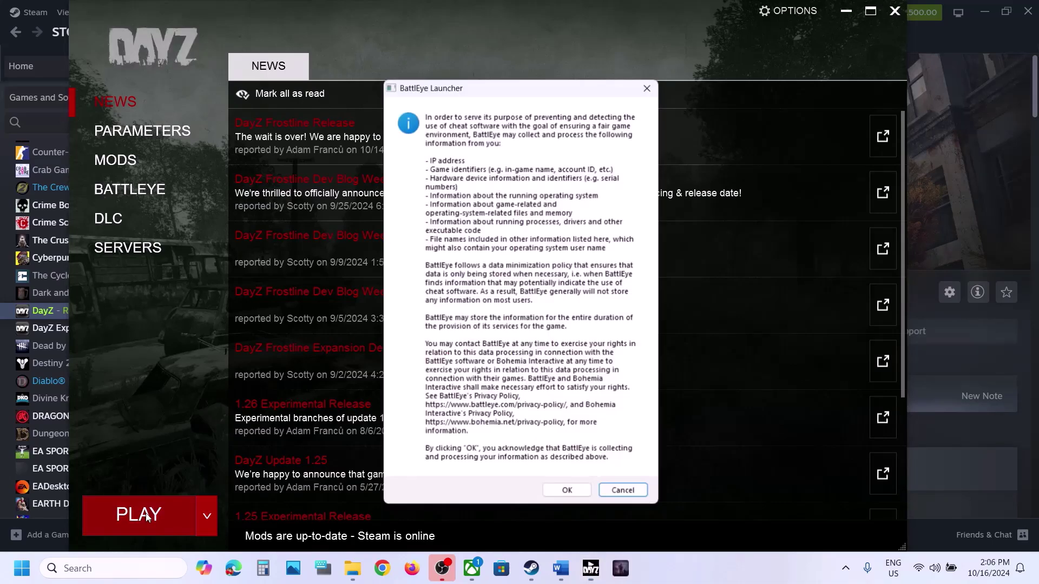
{"action": "left_click", "coordinate": [568, 492]}
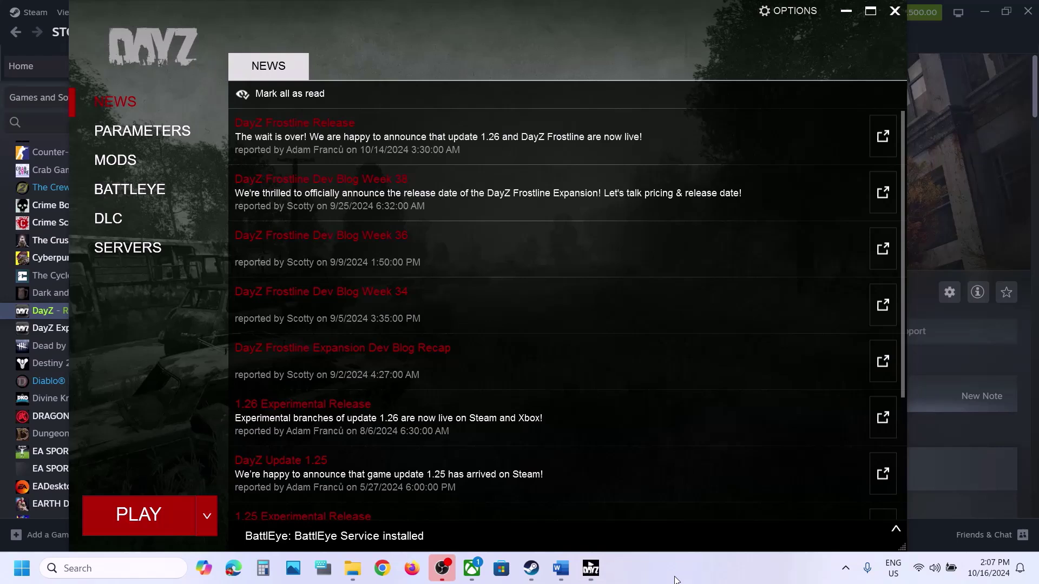
{"action": "left_click", "coordinate": [152, 520]}
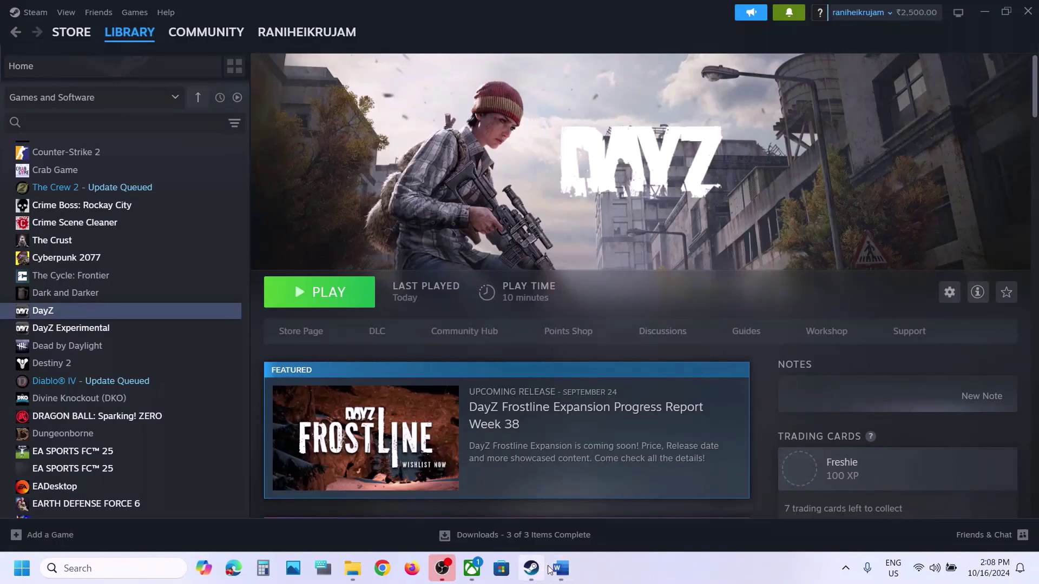
- Copy the Visual Studio 2013 download link from Step 13 of the Word checklist and open it in Chrome
{"action": "left_click", "coordinate": [559, 573]}
{"action": "scroll", "coordinate": [402, 378], "scroll_direction": "down", "scroll_amount": 5}
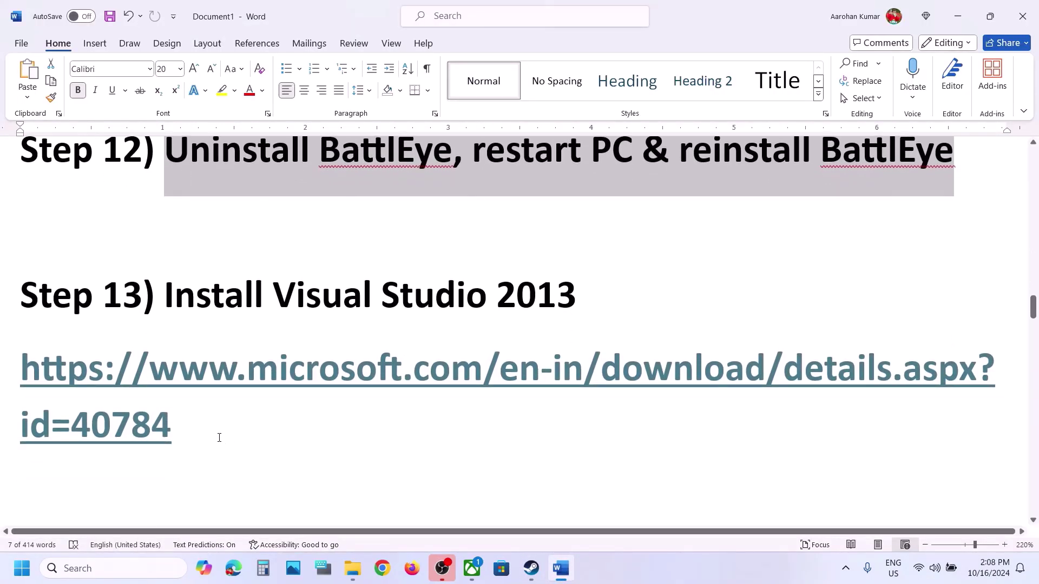
{"action": "left_click_drag", "start_coordinate": [219, 437], "coordinate": [83, 392]}
{"action": "key", "text": "ctrl+c"}
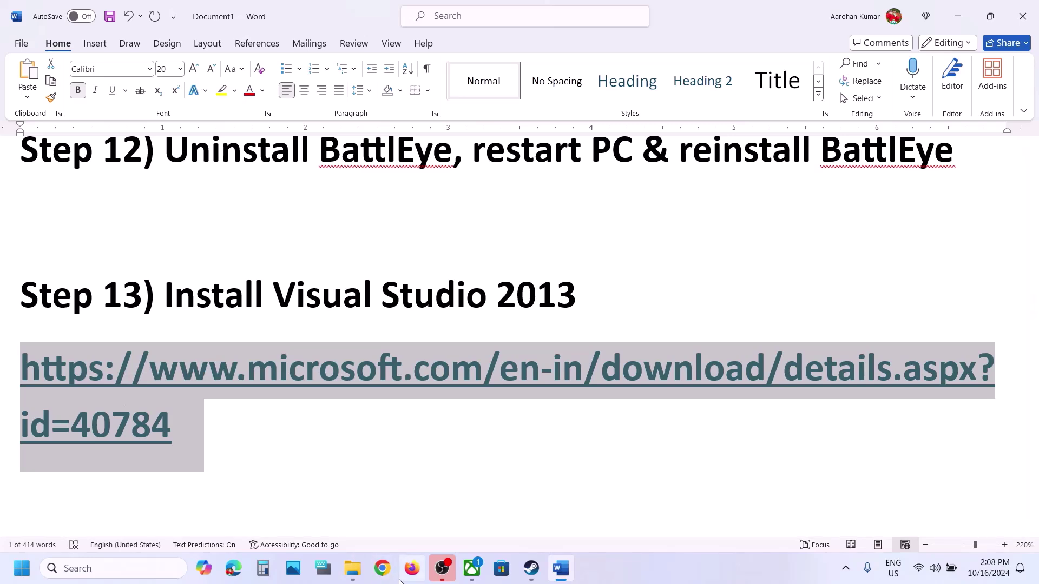
{"action": "left_click", "coordinate": [380, 580]}
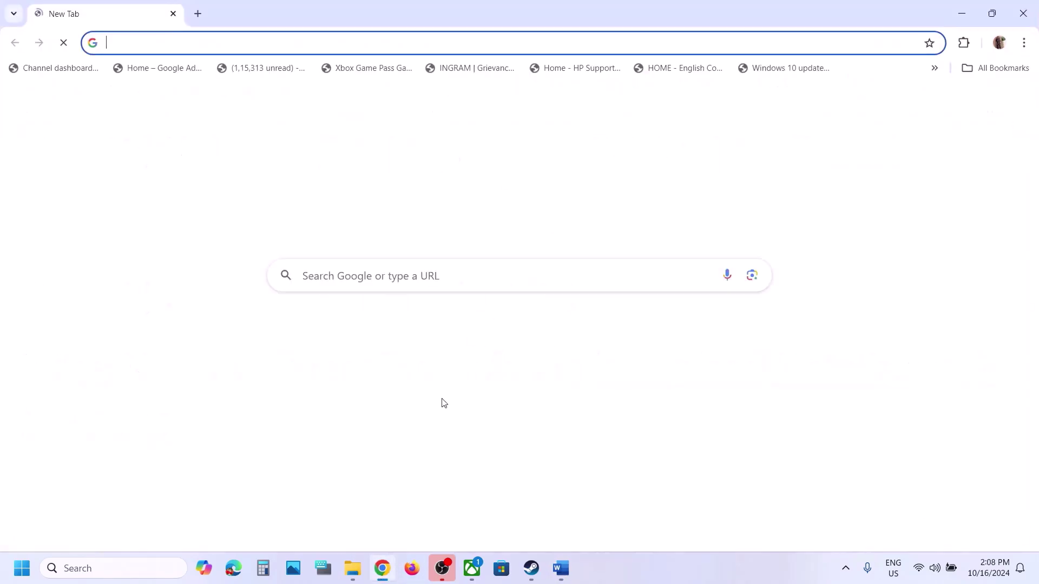
{"action": "key", "text": "ctrl+v"}
{"action": "key", "text": "Return"}
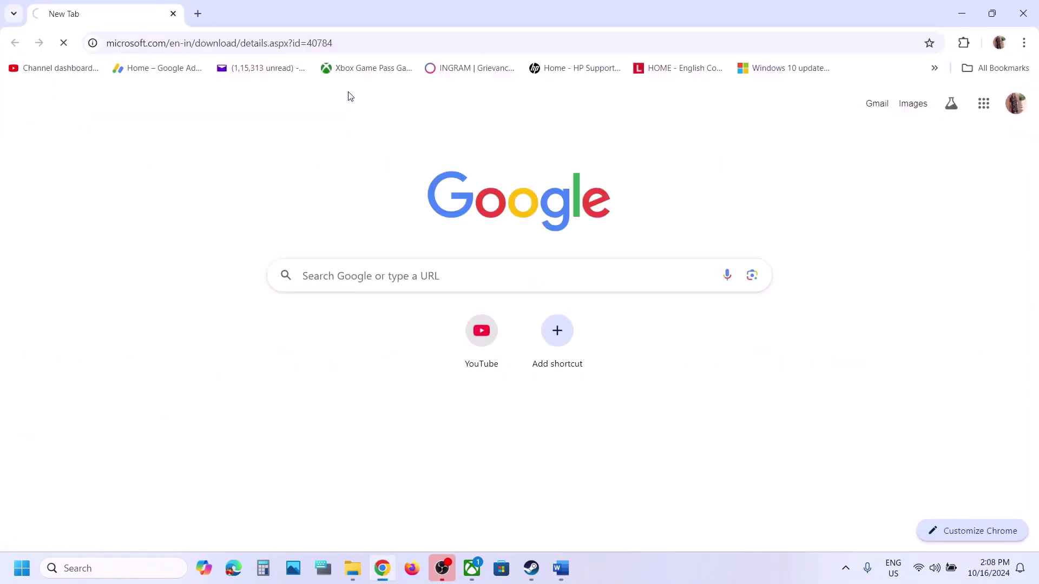
- Download vcredist_x64.exe from the Visual C++ Redistributable Packages for Visual Studio 2013 page
{"action": "scroll", "coordinate": [455, 182], "scroll_direction": "down", "scroll_amount": 3}
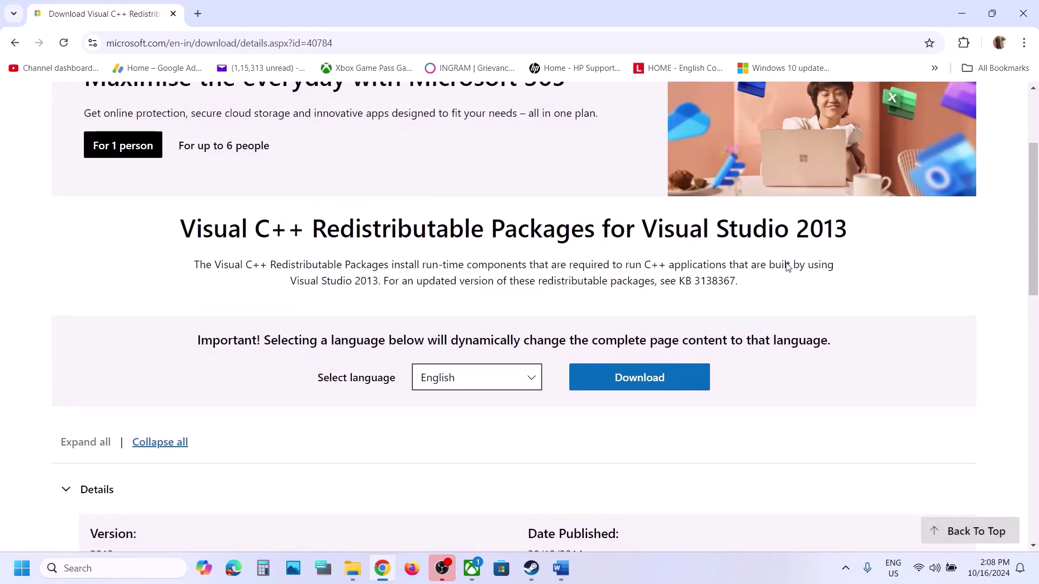
{"action": "left_click", "coordinate": [643, 377]}
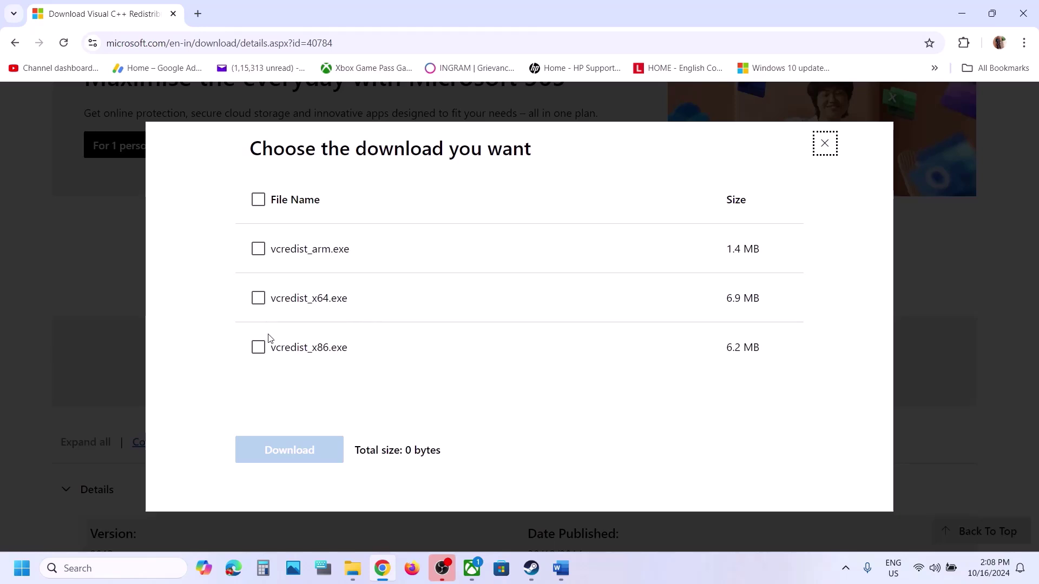
{"action": "left_click", "coordinate": [258, 299]}
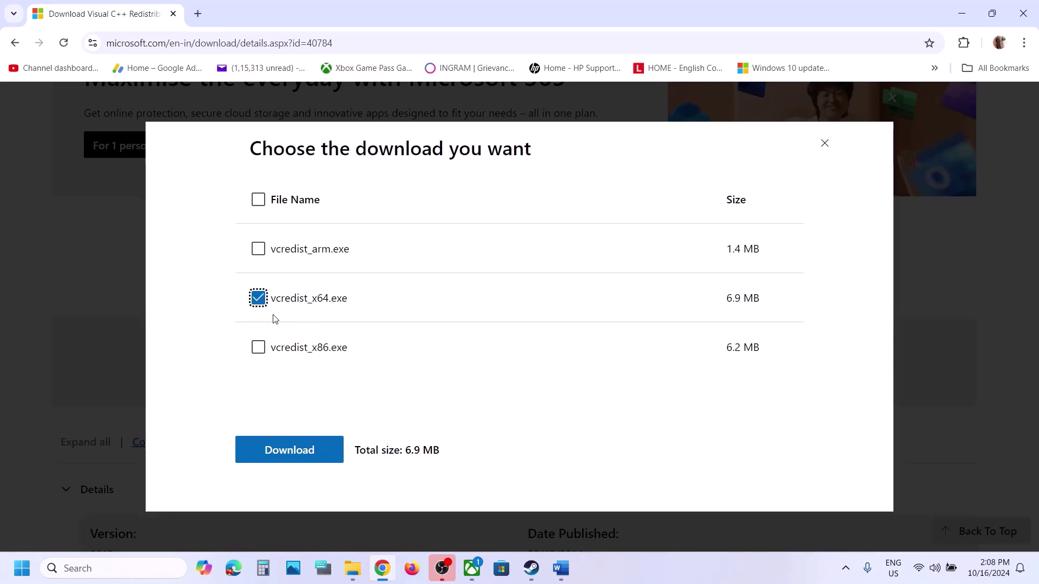
{"action": "left_click", "coordinate": [292, 449]}
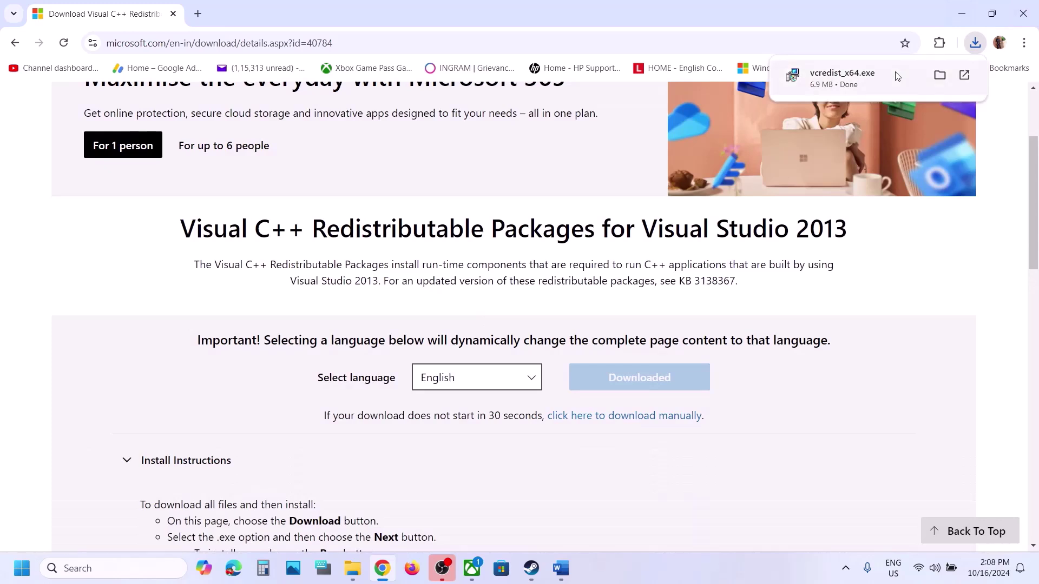
- Run the downloaded vcredist_x64.exe, repair the Visual C++ 2013 Redistributable (x64), and close the setup
{"action": "left_click", "coordinate": [806, 79]}
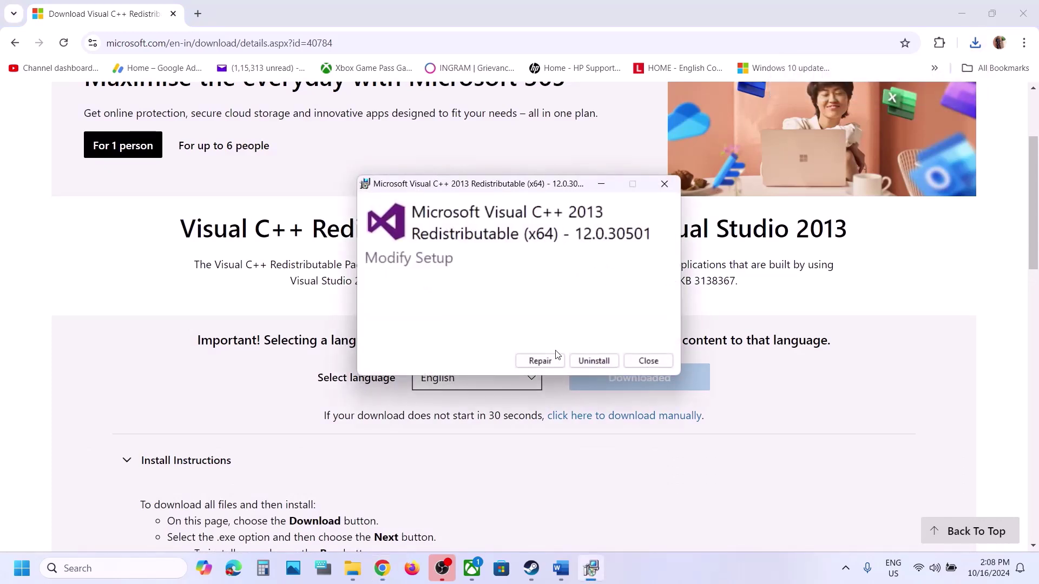
{"action": "left_click", "coordinate": [538, 362]}
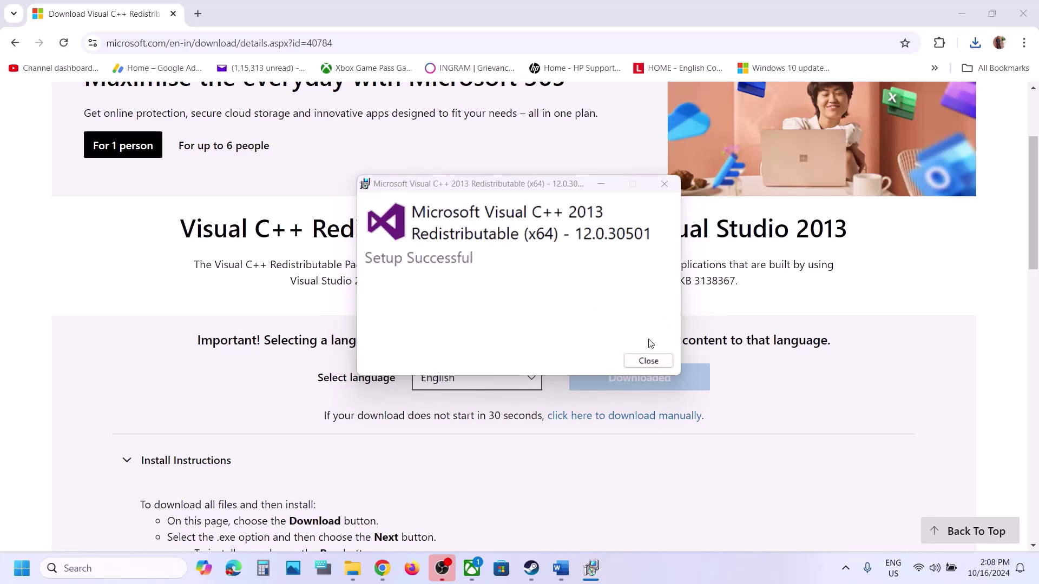
{"action": "left_click", "coordinate": [648, 360]}
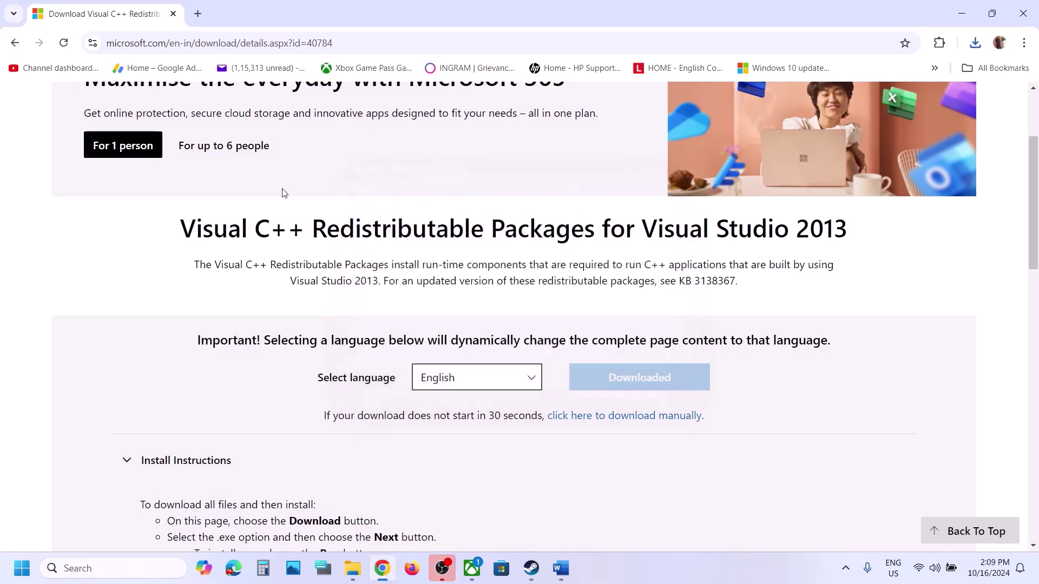
- Reload the Visual C++ 2013 download page and download vcredist_x86.exe
{"action": "left_click", "coordinate": [71, 45]}
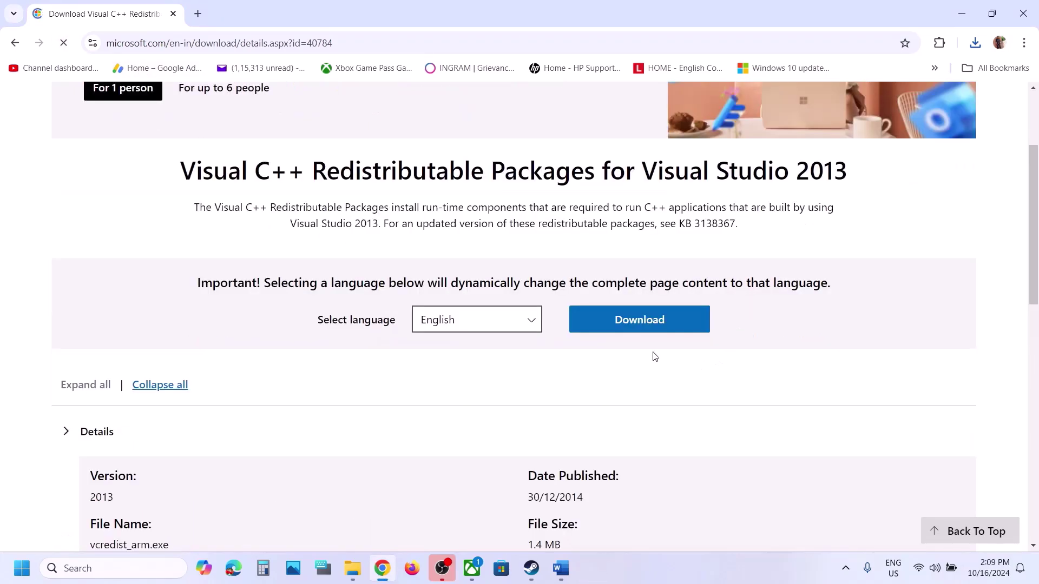
{"action": "left_click", "coordinate": [641, 320]}
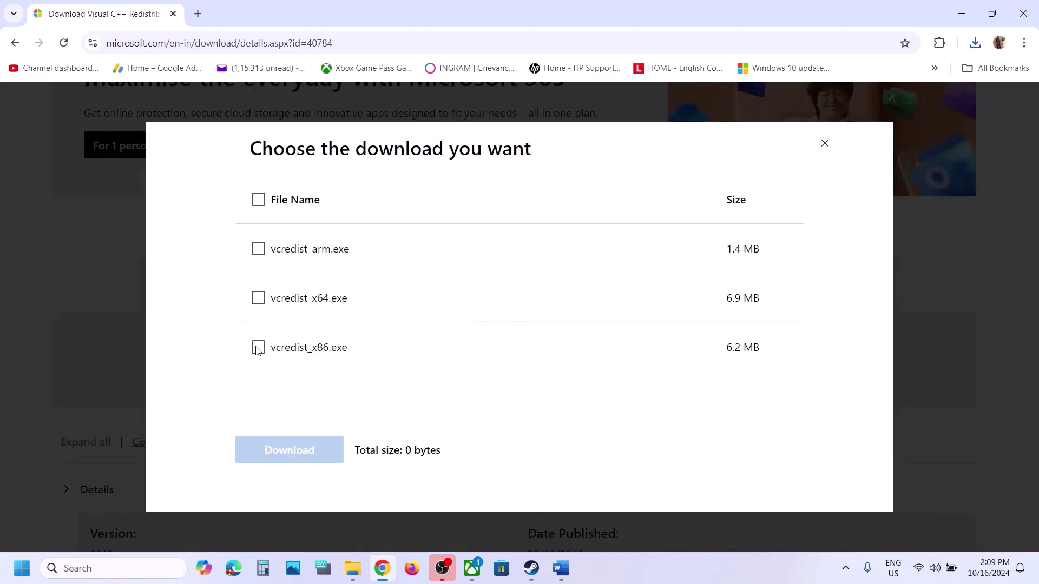
{"action": "left_click", "coordinate": [258, 346]}
{"action": "left_click", "coordinate": [282, 450]}
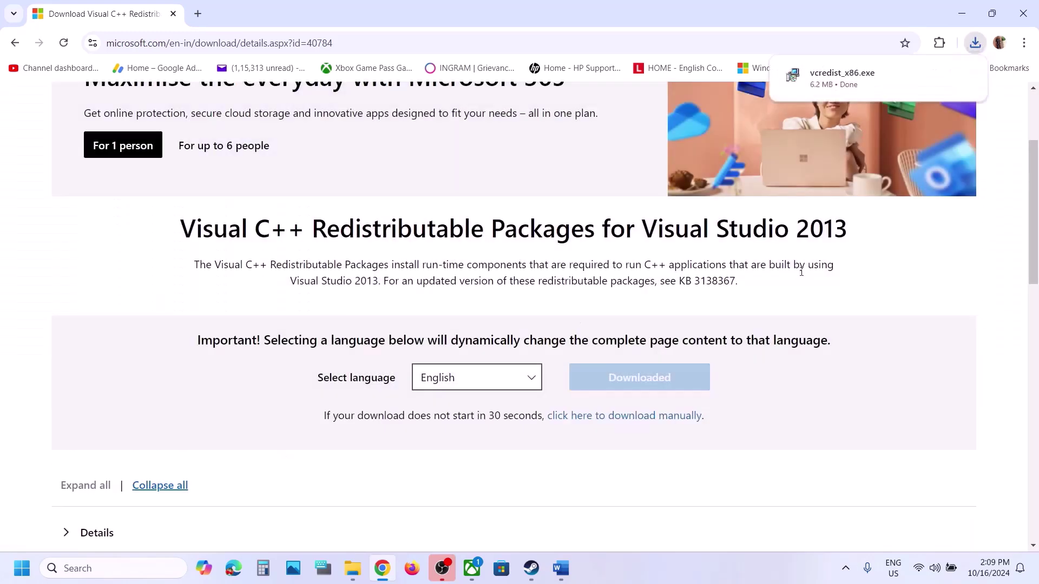
- Run the downloaded vcredist_x86.exe, repair the Visual C++ 2013 Redistributable (x86), and close the setup
{"action": "left_click", "coordinate": [845, 82]}
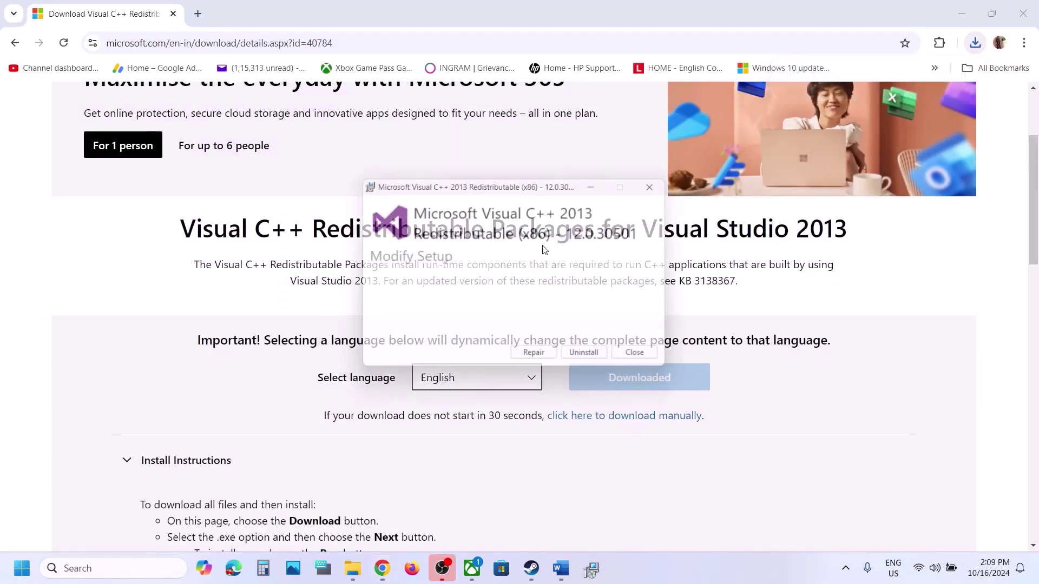
{"action": "left_click", "coordinate": [539, 361]}
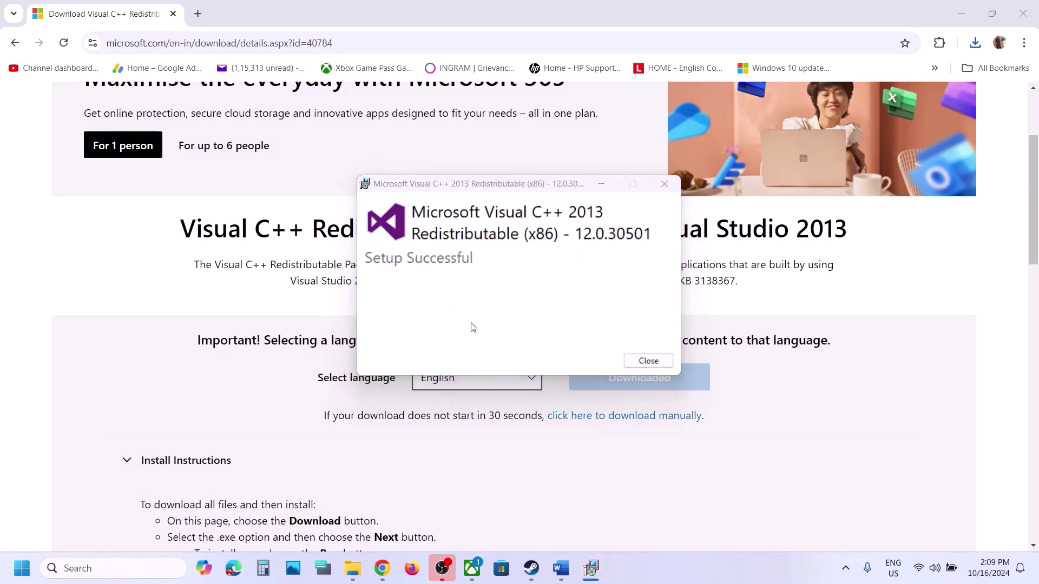
{"action": "left_click", "coordinate": [648, 361]}
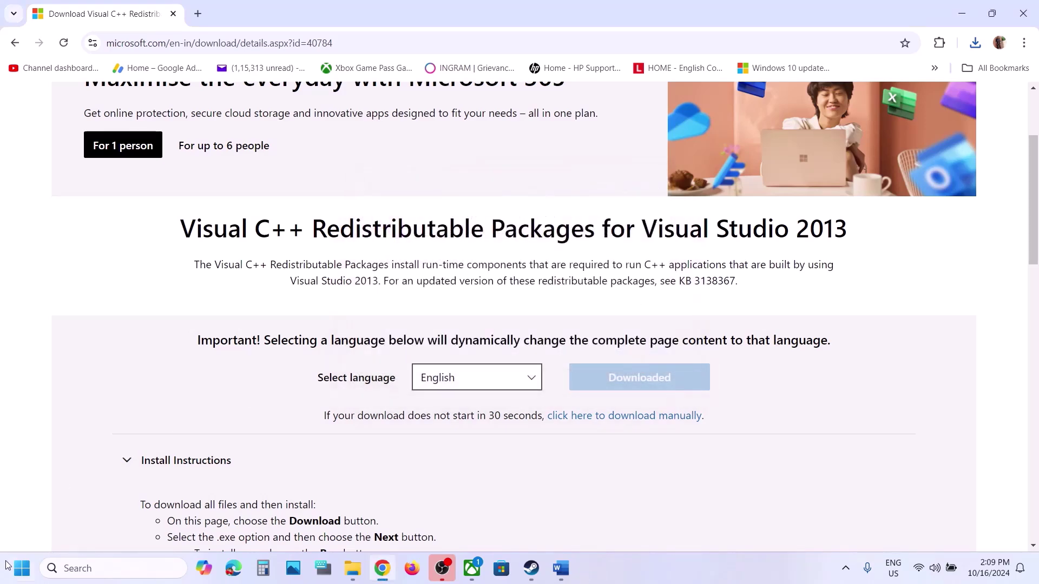
- Show the Windows Restart option for use after the redistributable repairs, and dismiss the power options
{"action": "left_click", "coordinate": [22, 568]}
{"action": "left_click", "coordinate": [398, 531]}
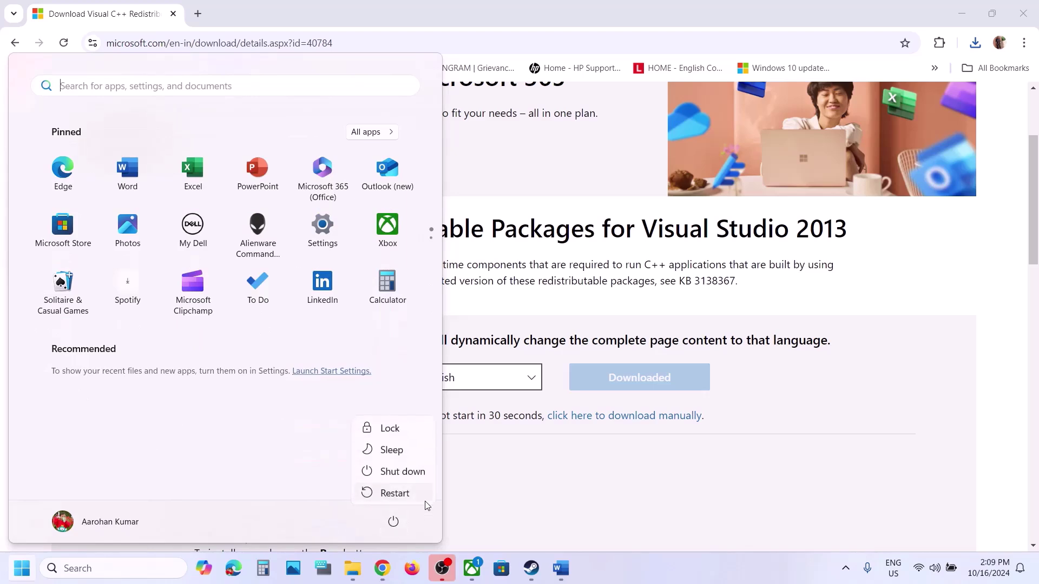
{"action": "left_click", "coordinate": [575, 502]}
{"action": "left_click", "coordinate": [574, 502]}
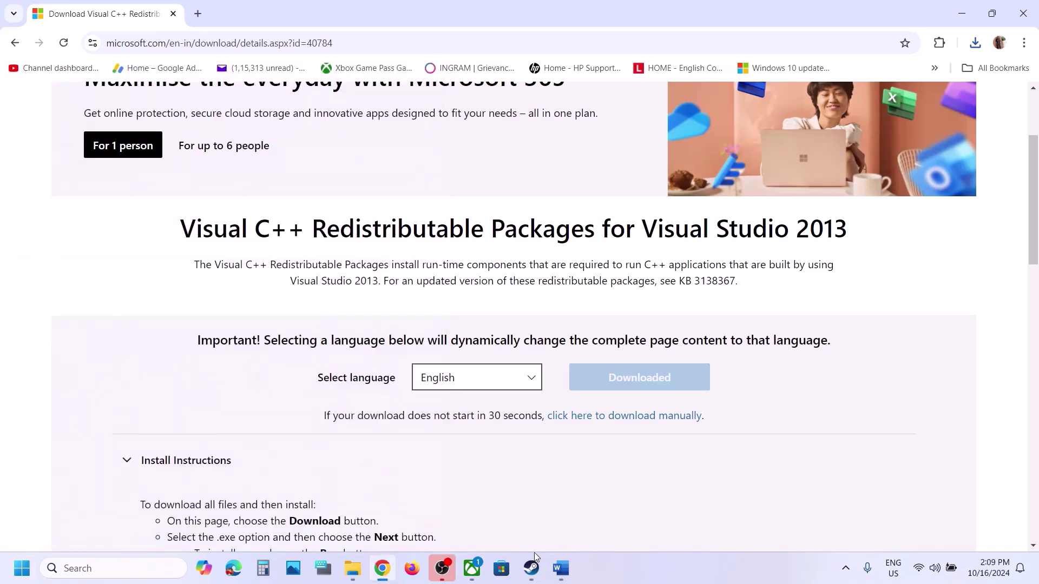
- Return to the Word checklist and highlight Step 14's instruction to run the game as an administrator from the game installation folder
{"action": "left_click", "coordinate": [531, 568]}
{"action": "left_click", "coordinate": [559, 568]}
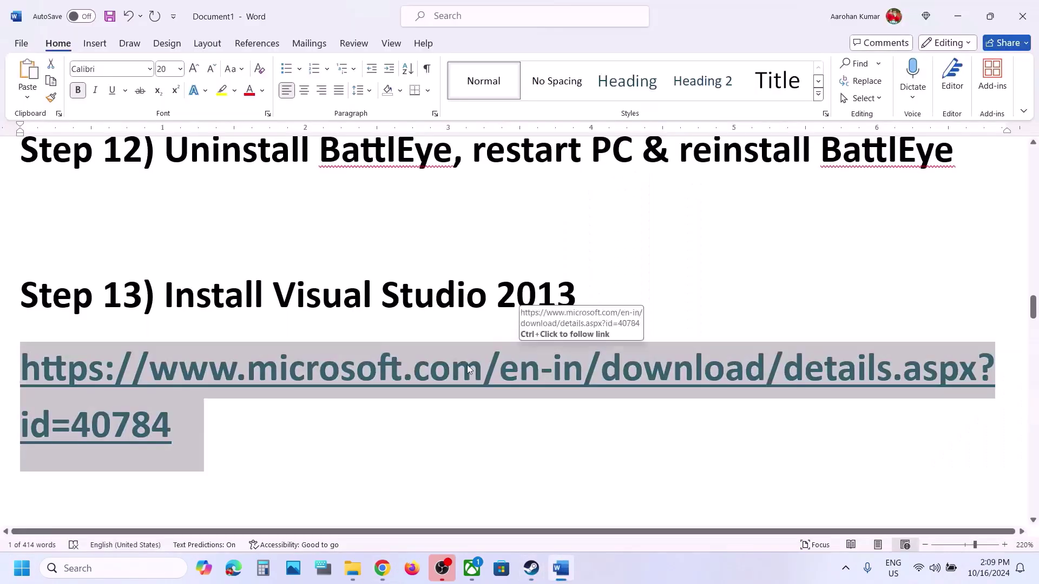
{"action": "scroll", "coordinate": [476, 362], "scroll_direction": "down", "scroll_amount": 5}
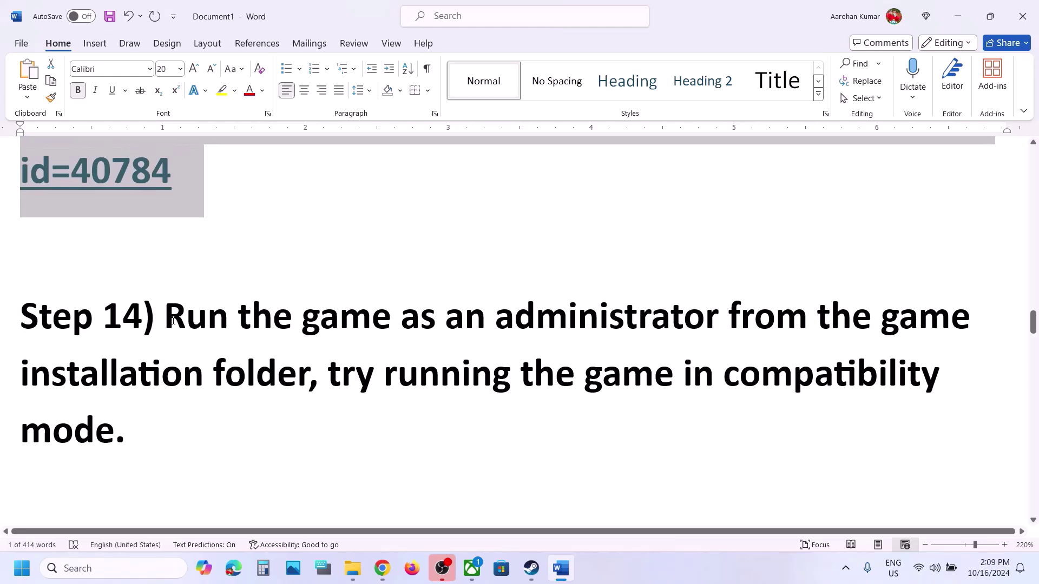
{"action": "left_click_drag", "start_coordinate": [172, 319], "coordinate": [324, 385]}
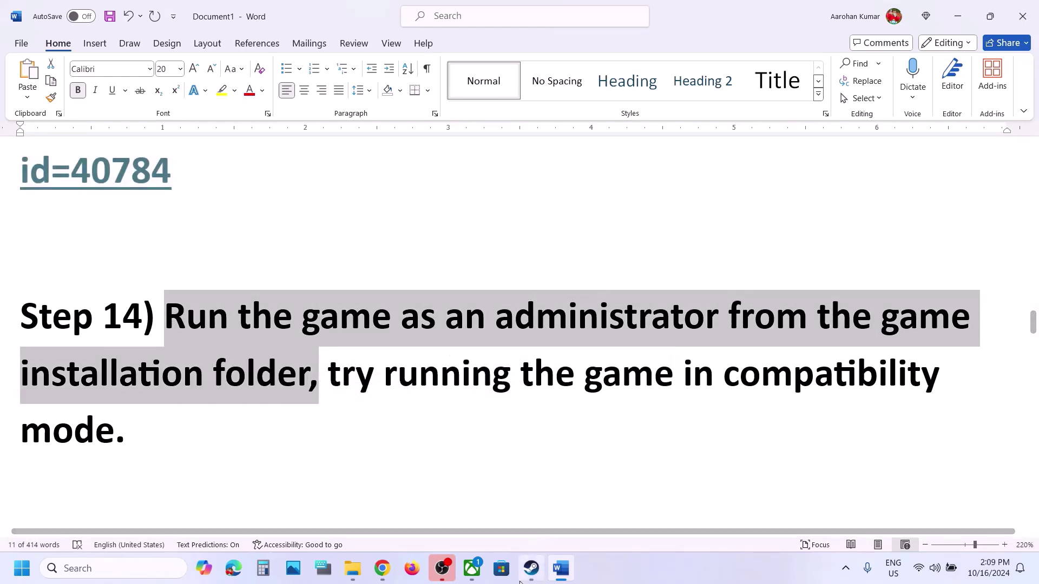
- Switch to Steam and open DayZ's local installation folder from the game library
{"action": "left_click", "coordinate": [531, 568]}
{"action": "right_click", "coordinate": [120, 312]}
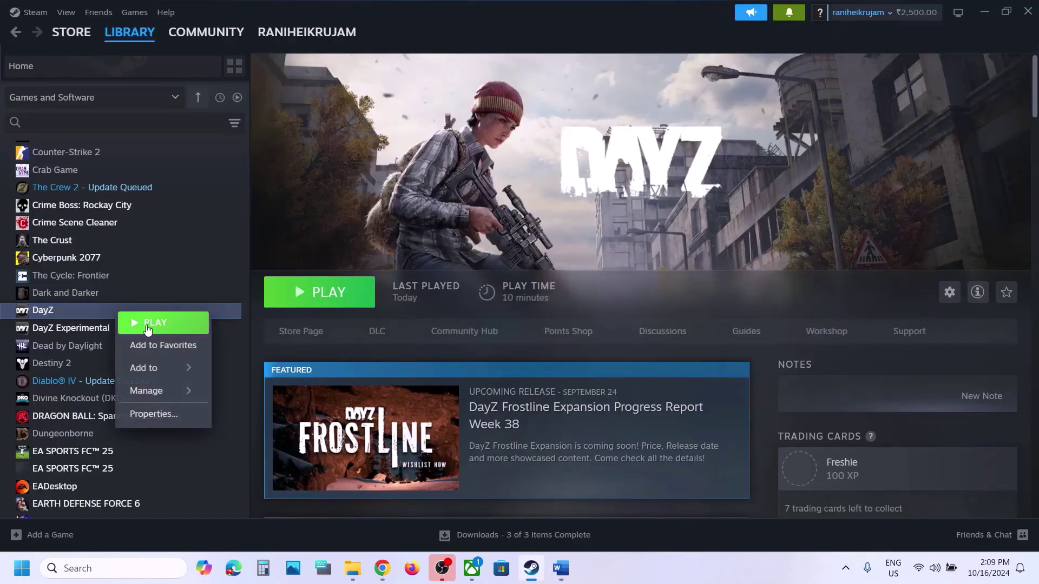
{"action": "mouse_move", "coordinate": [151, 397]}
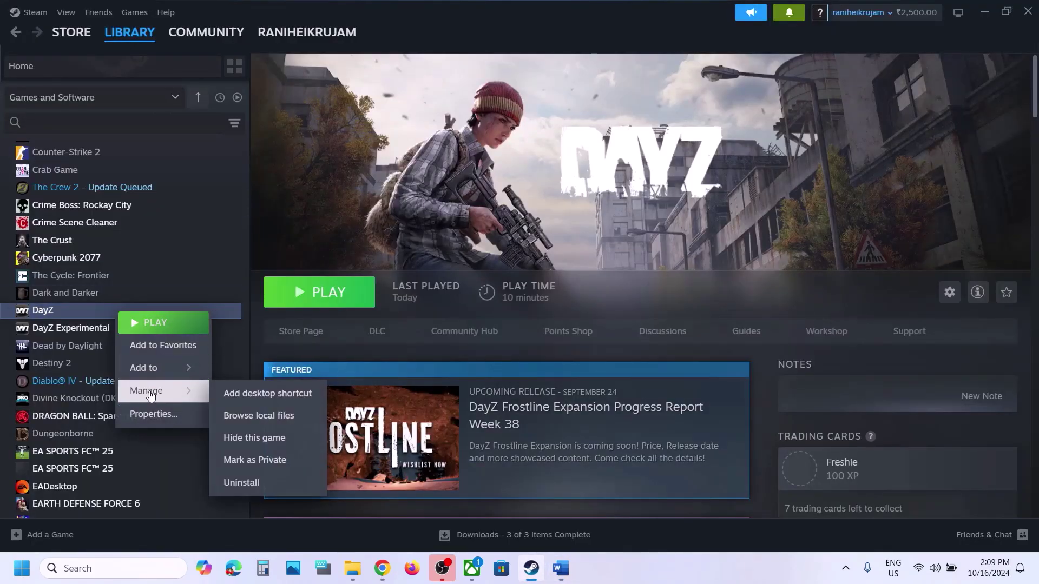
{"action": "left_click", "coordinate": [263, 415]}
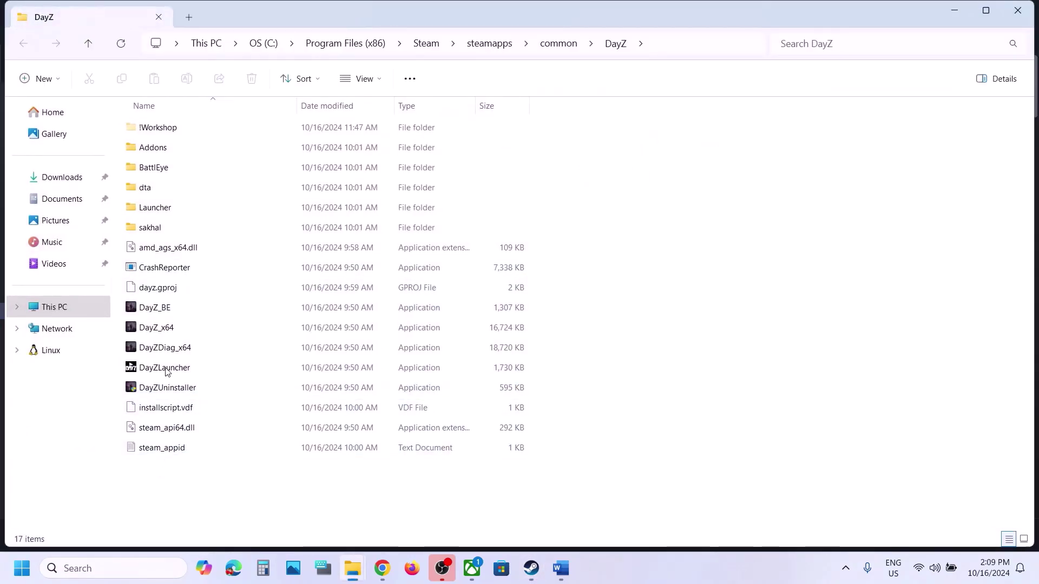
- Show the Run as administrator option for DayZ_BE, DayZ_x64 and DayZDiag_x64 without launching them
{"action": "right_click", "coordinate": [158, 307]}
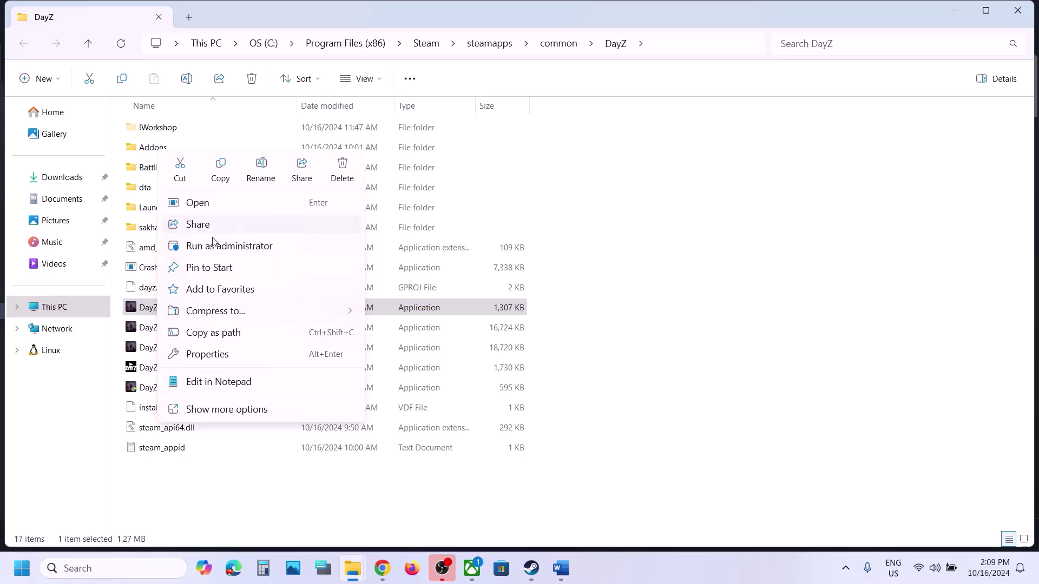
{"action": "left_click", "coordinate": [138, 329]}
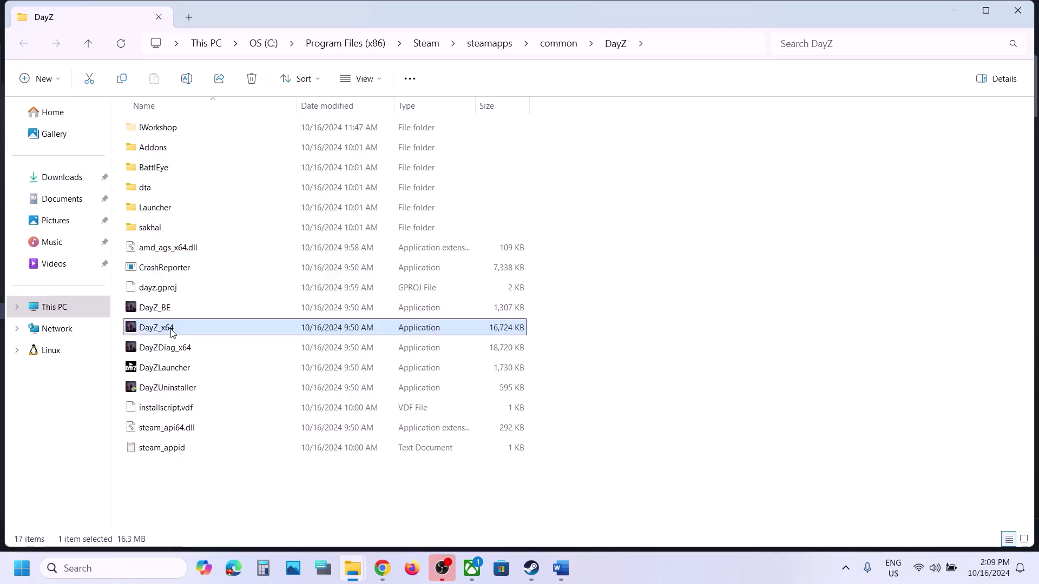
{"action": "right_click", "coordinate": [172, 331]}
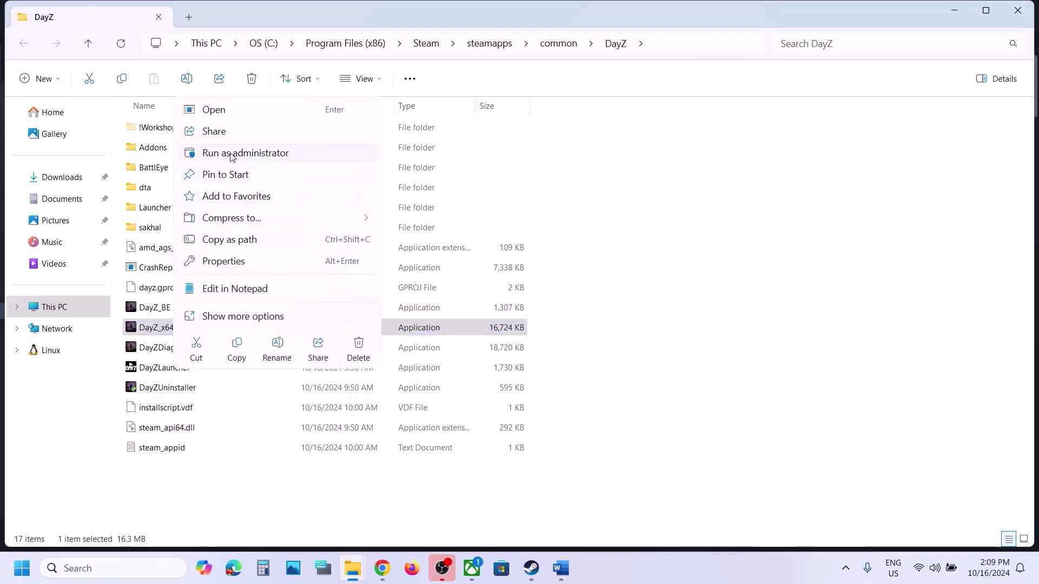
{"action": "left_click", "coordinate": [154, 347]}
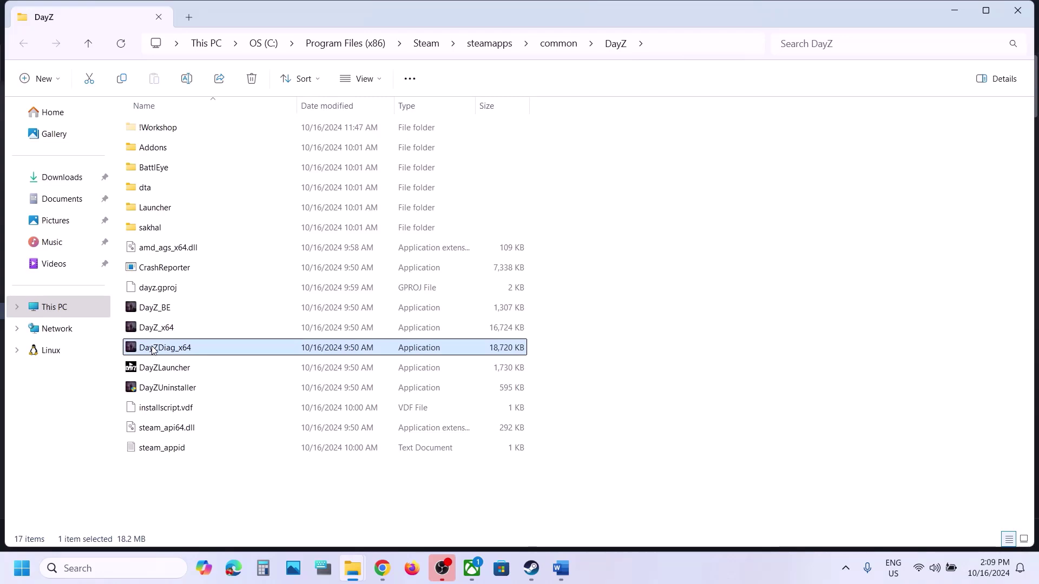
{"action": "right_click", "coordinate": [153, 348]}
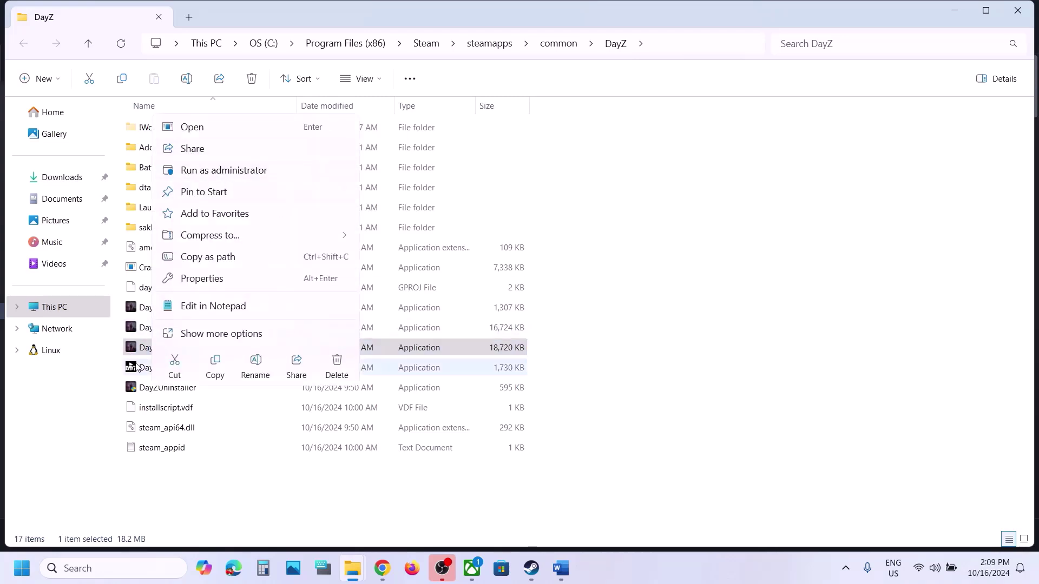
{"action": "left_click", "coordinate": [136, 383]}
{"action": "left_click", "coordinate": [137, 385]}
- Set DayZLauncher's compatibility properties to run the program as an administrator, and apply and confirm the setting
{"action": "left_click", "coordinate": [169, 368]}
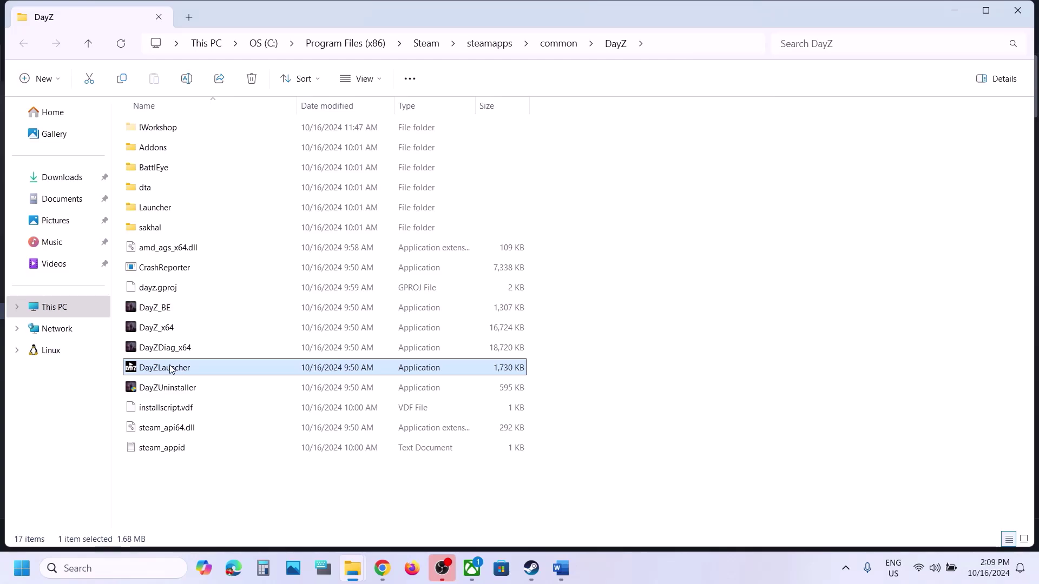
{"action": "right_click", "coordinate": [169, 369]}
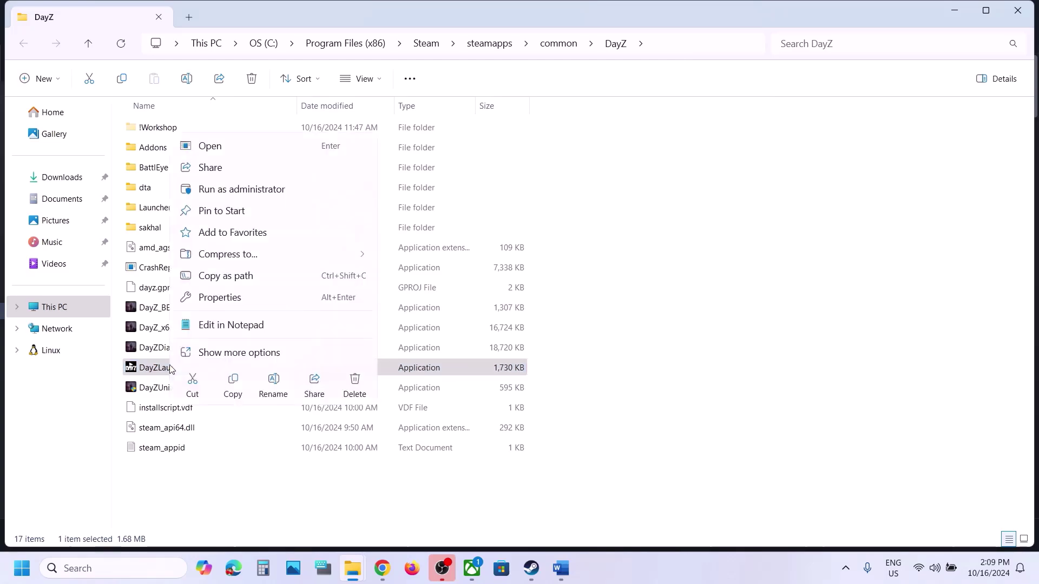
{"action": "left_click", "coordinate": [213, 298]}
{"action": "left_click", "coordinate": [303, 215]}
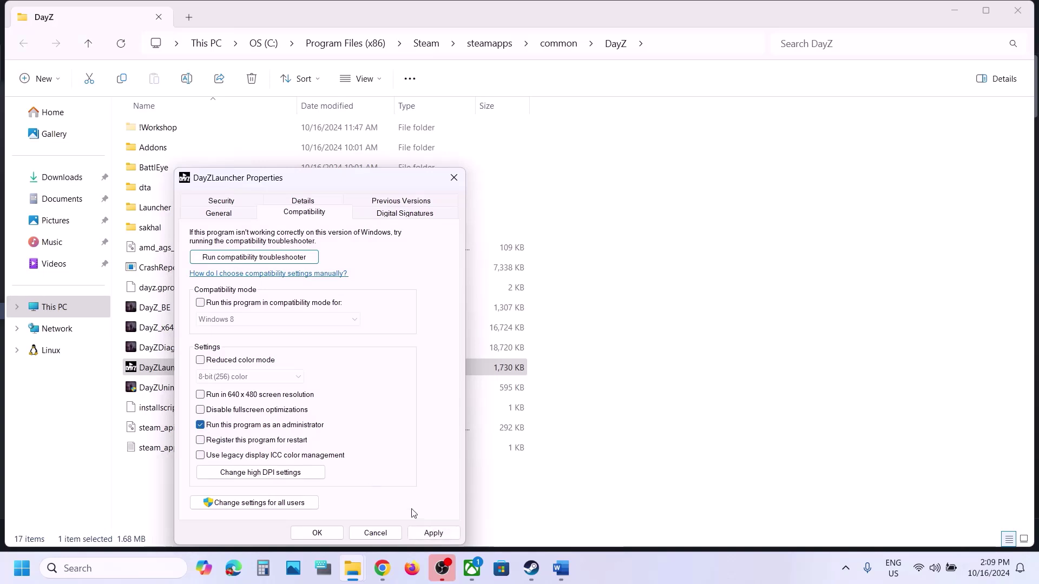
{"action": "left_click", "coordinate": [433, 532]}
{"action": "left_click", "coordinate": [318, 532]}
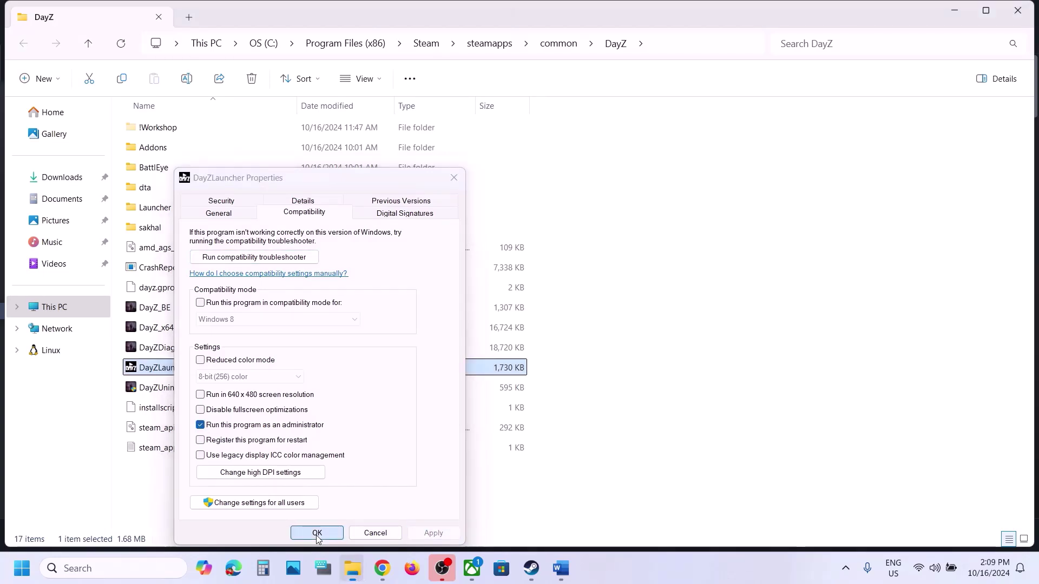
- Set the DayZ_BE application to always run as an administrator in its compatibility properties
{"action": "left_click", "coordinate": [165, 308]}
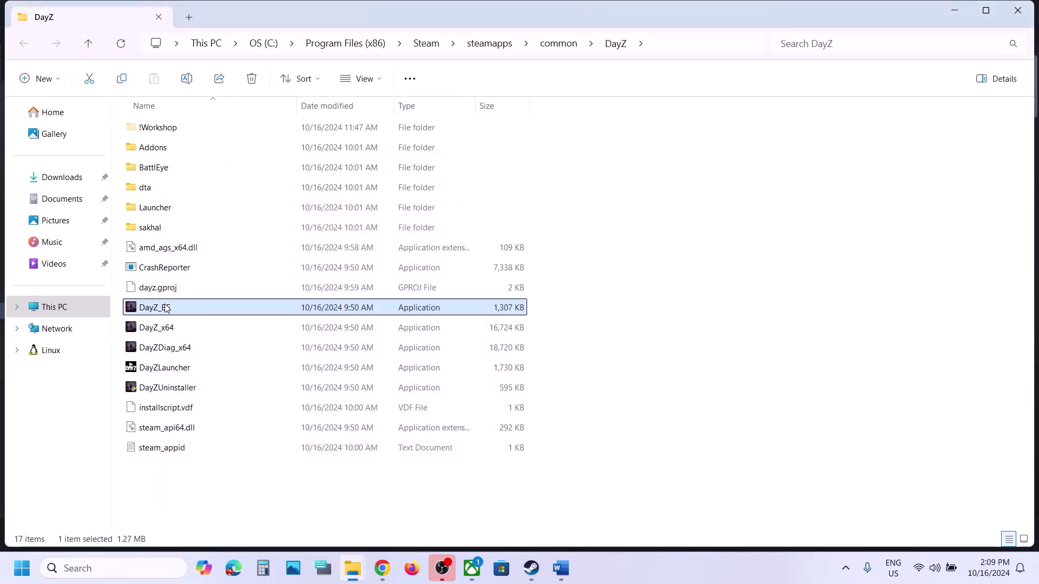
{"action": "right_click", "coordinate": [165, 308]}
{"action": "left_click", "coordinate": [223, 352]}
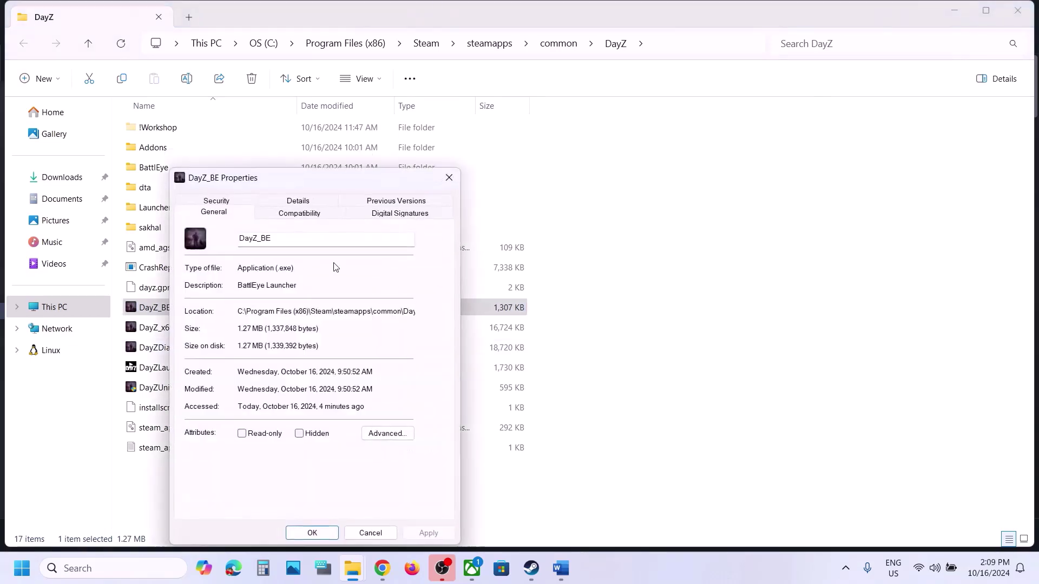
{"action": "left_click", "coordinate": [280, 213]}
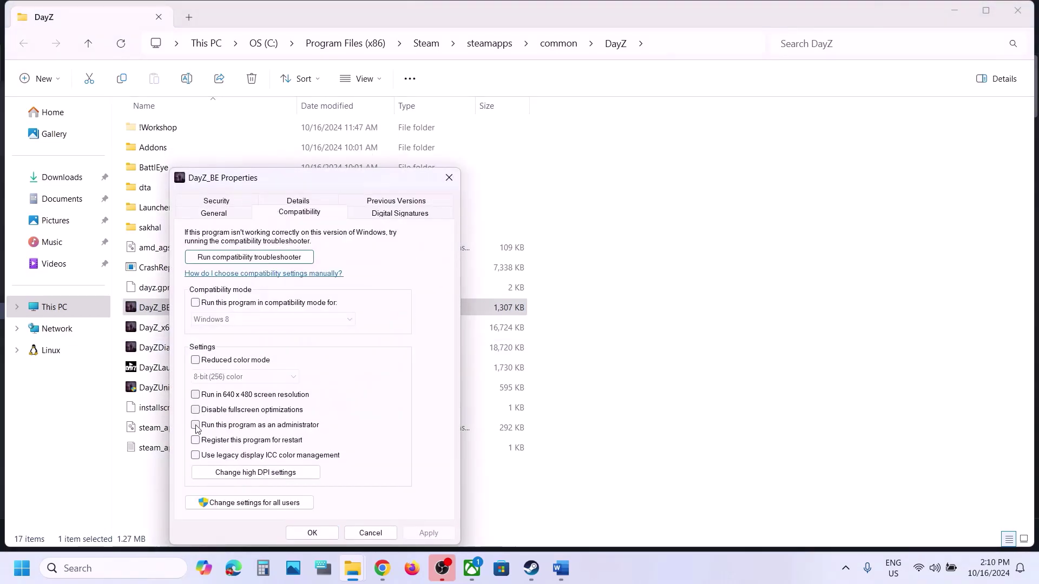
{"action": "left_click", "coordinate": [428, 532]}
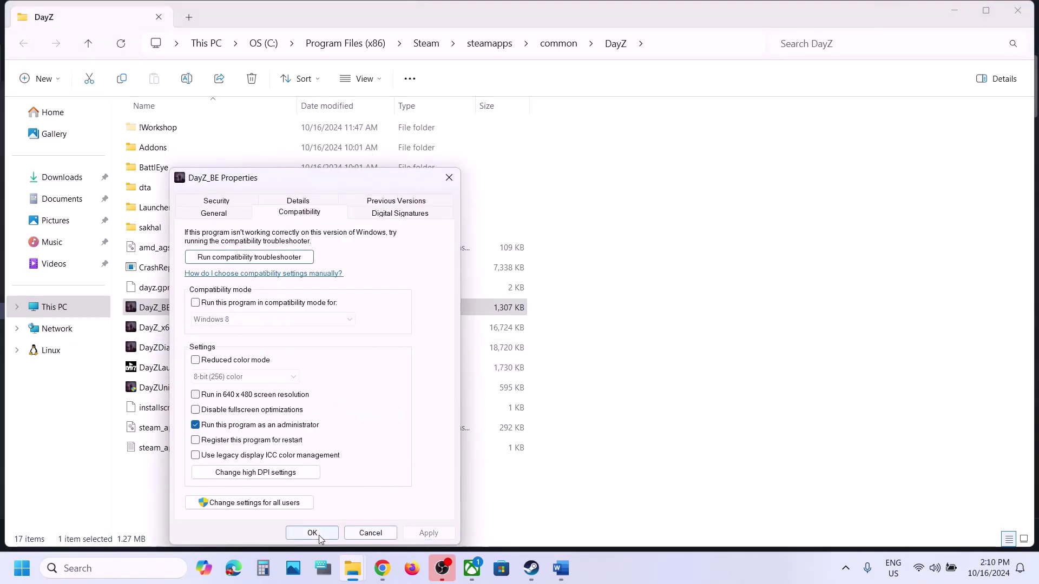
{"action": "left_click", "coordinate": [317, 535]}
- Set the DayZ_x64 application to always run as an administrator and save its properties
{"action": "right_click", "coordinate": [165, 327]}
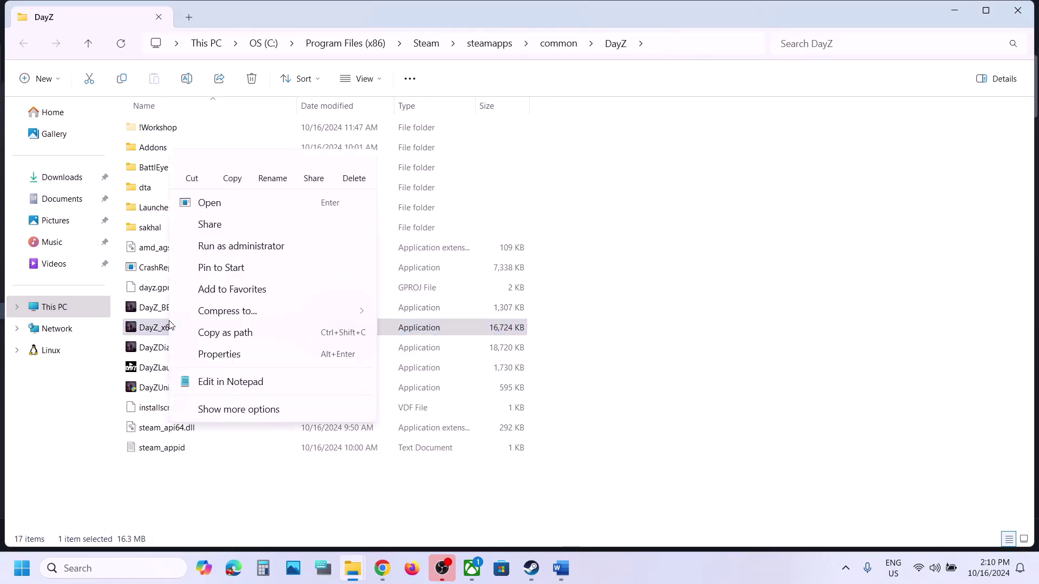
{"action": "left_click", "coordinate": [237, 353]}
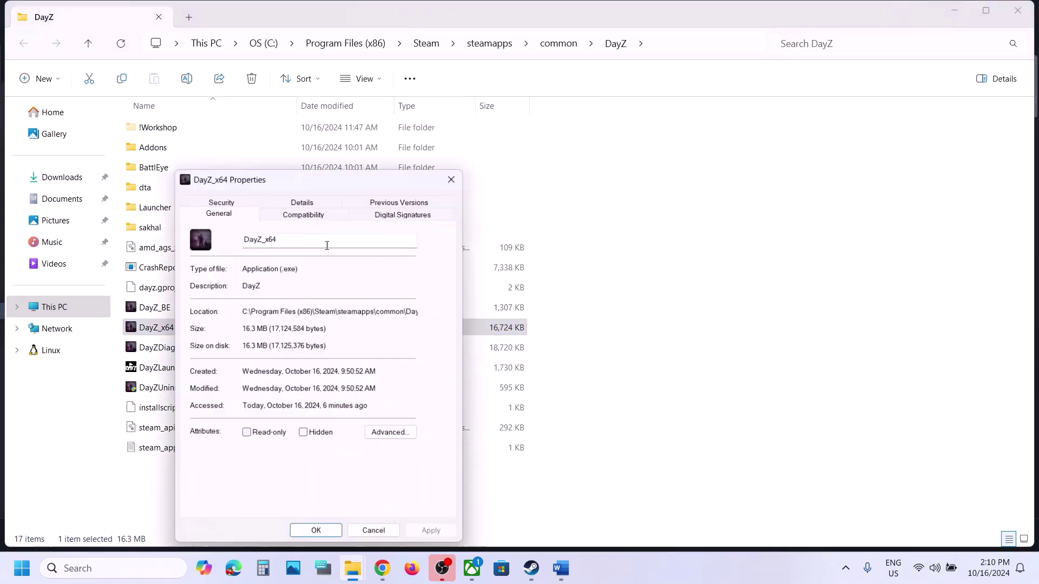
{"action": "left_click", "coordinate": [303, 215]}
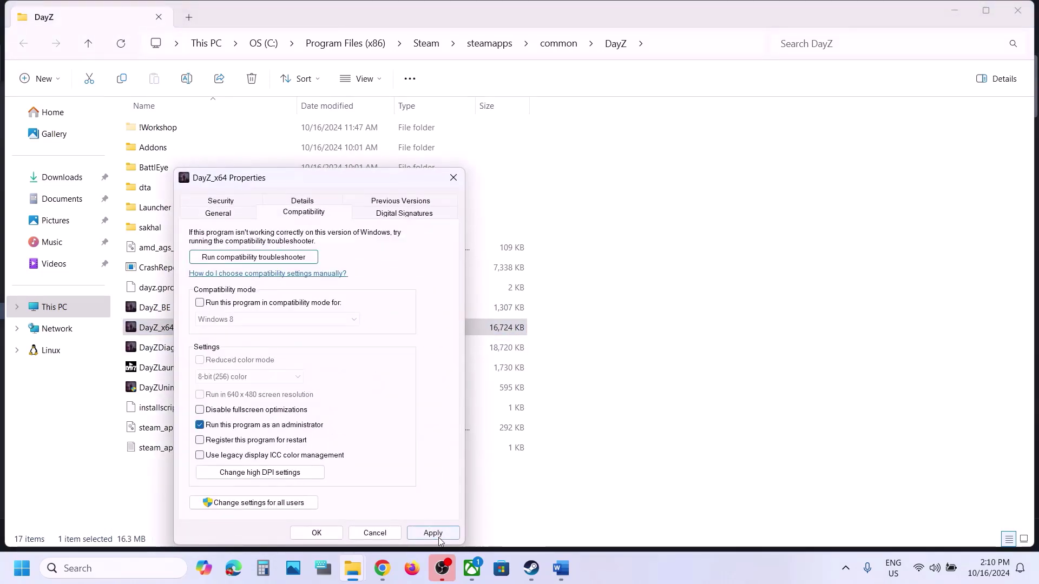
{"action": "left_click", "coordinate": [316, 533]}
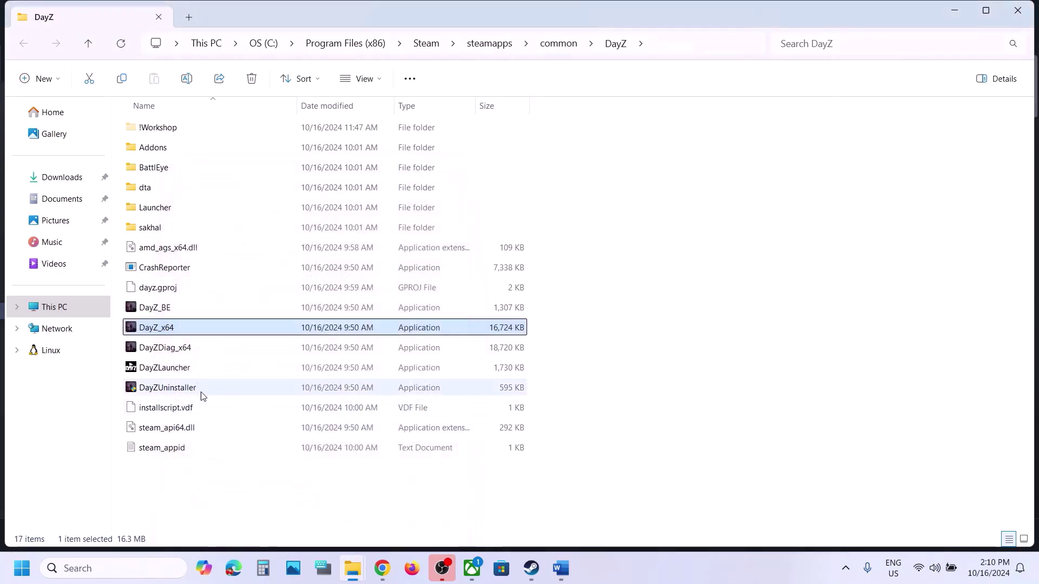
- Set the DayZDiag_x64 application to always run as an administrator and save its properties
{"action": "right_click", "coordinate": [174, 352]}
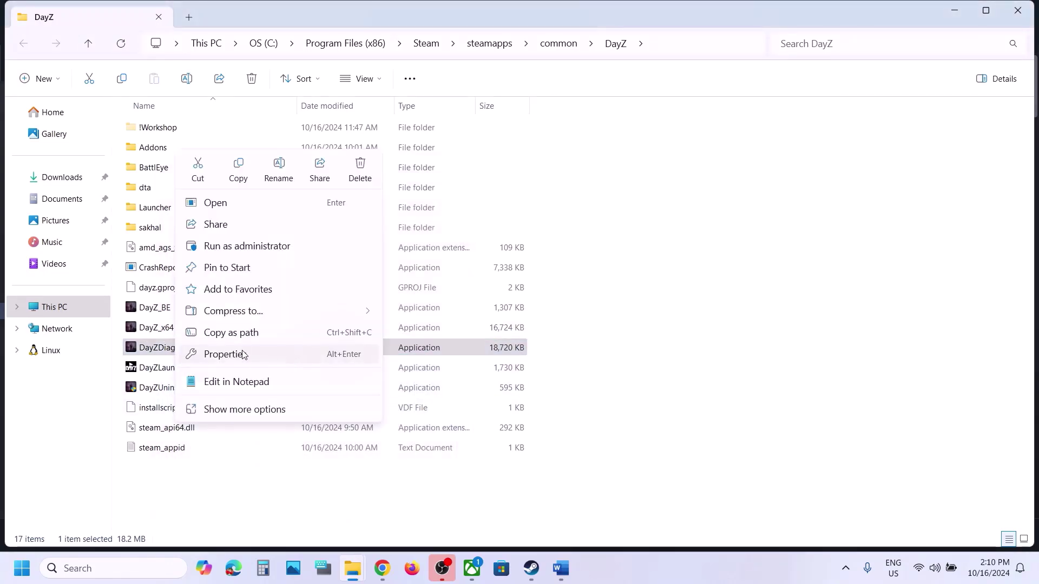
{"action": "left_click", "coordinate": [243, 354]}
{"action": "left_click", "coordinate": [309, 213]}
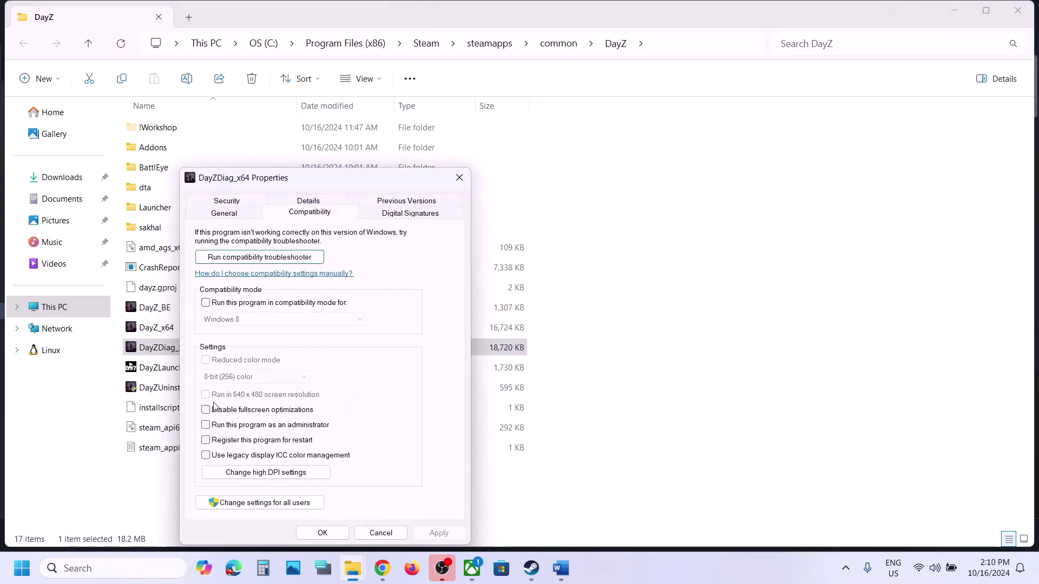
{"action": "left_click", "coordinate": [433, 533]}
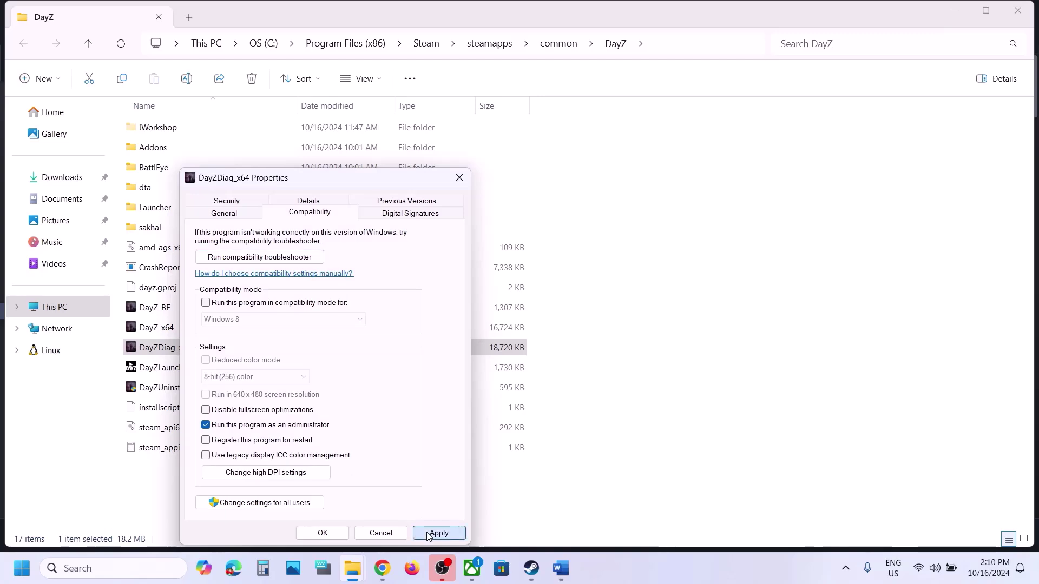
{"action": "left_click", "coordinate": [320, 533]}
- Set the DayZUninstaller application to always run as an administrator and save its properties
{"action": "left_click", "coordinate": [185, 389]}
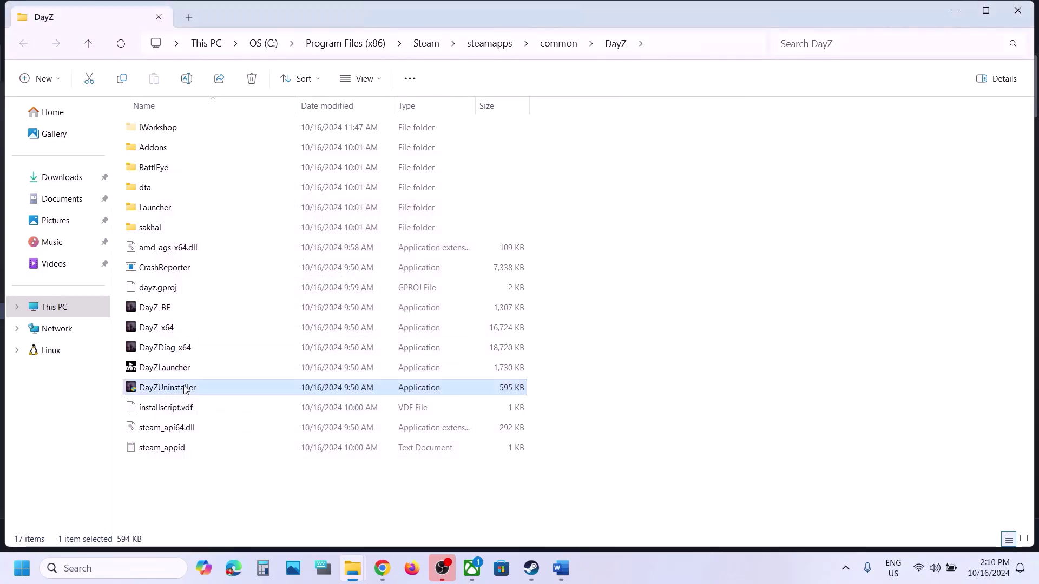
{"action": "right_click", "coordinate": [185, 389]}
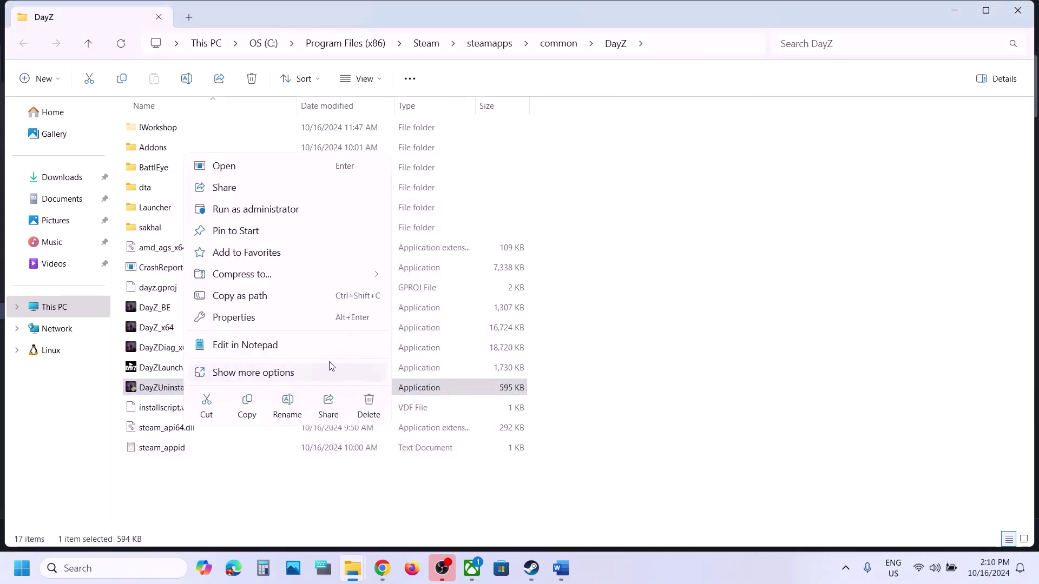
{"action": "left_click", "coordinate": [250, 317]}
{"action": "left_click", "coordinate": [309, 214]}
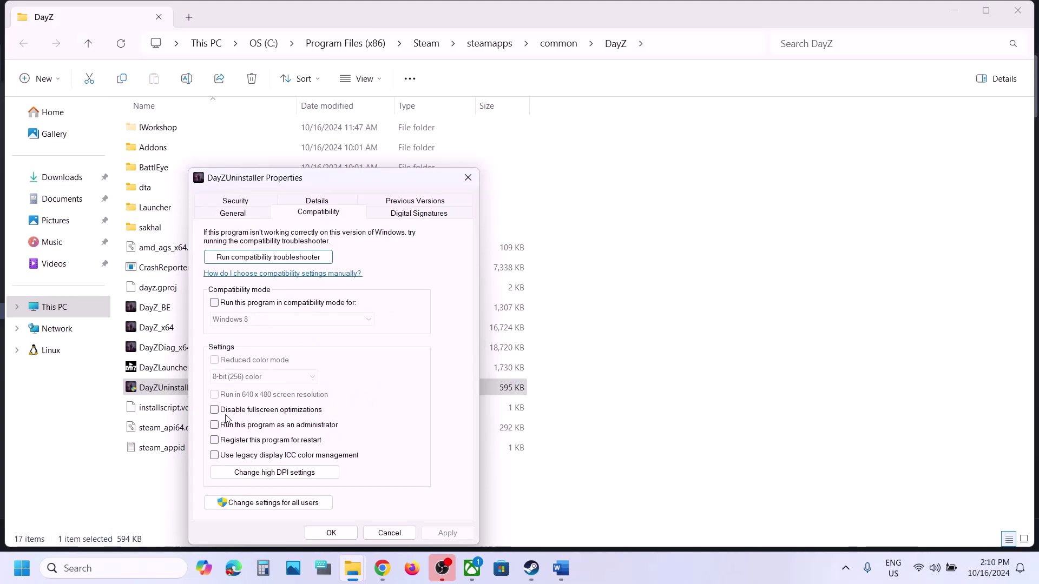
{"action": "left_click", "coordinate": [447, 533]}
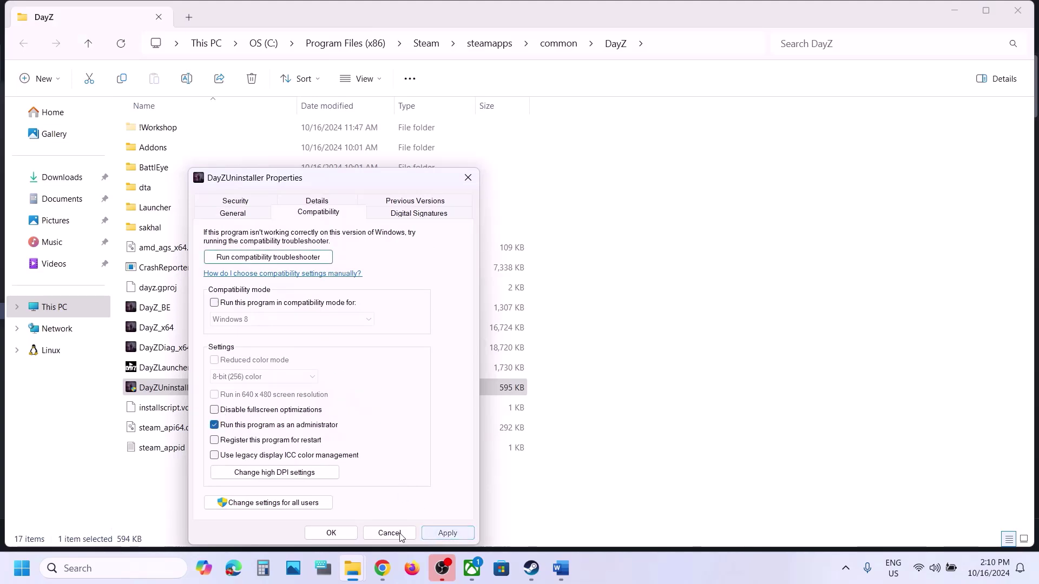
{"action": "left_click", "coordinate": [321, 531]}
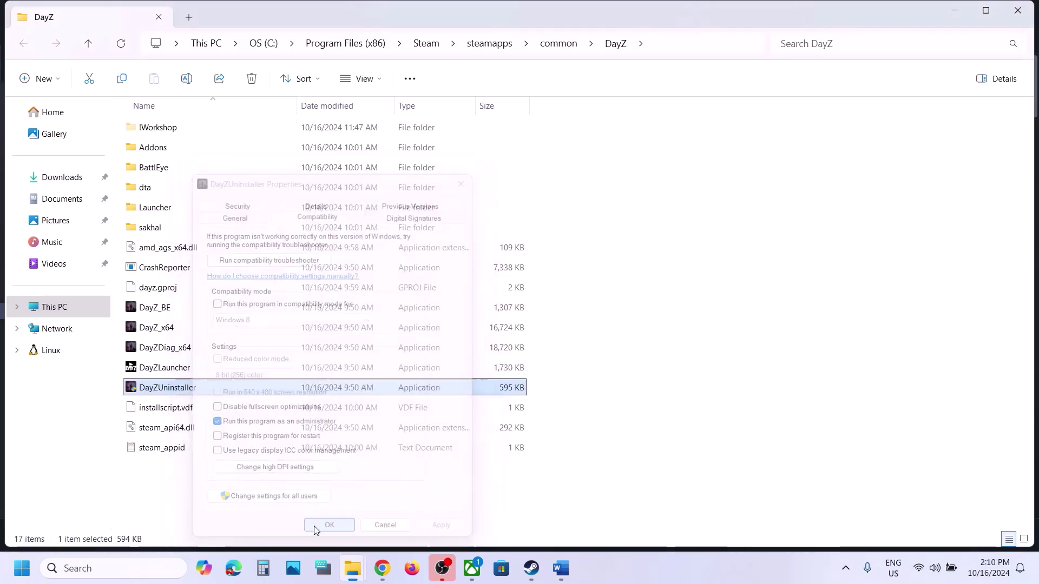
- Enable compatibility mode for Windows 8 in the properties of DayZLauncher and apply it
{"action": "left_click", "coordinate": [173, 307]}
{"action": "right_click", "coordinate": [295, 369]}
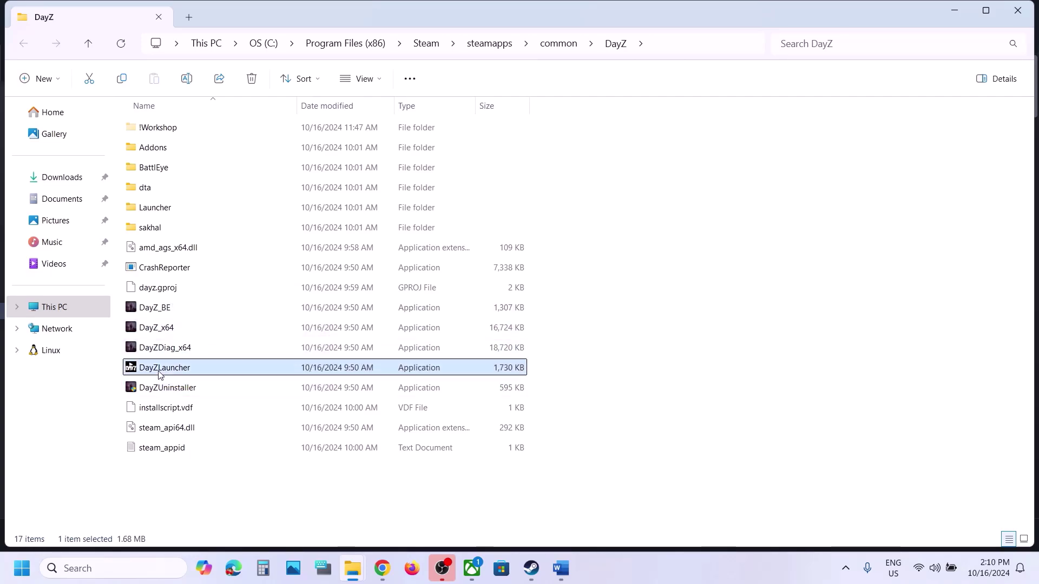
{"action": "left_click", "coordinate": [209, 304]}
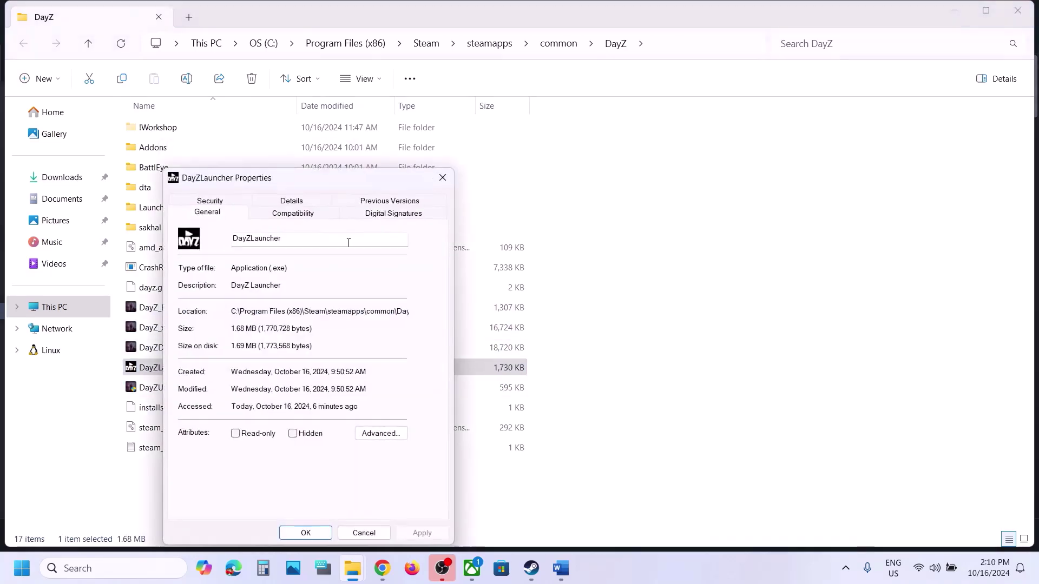
{"action": "left_click", "coordinate": [297, 212]}
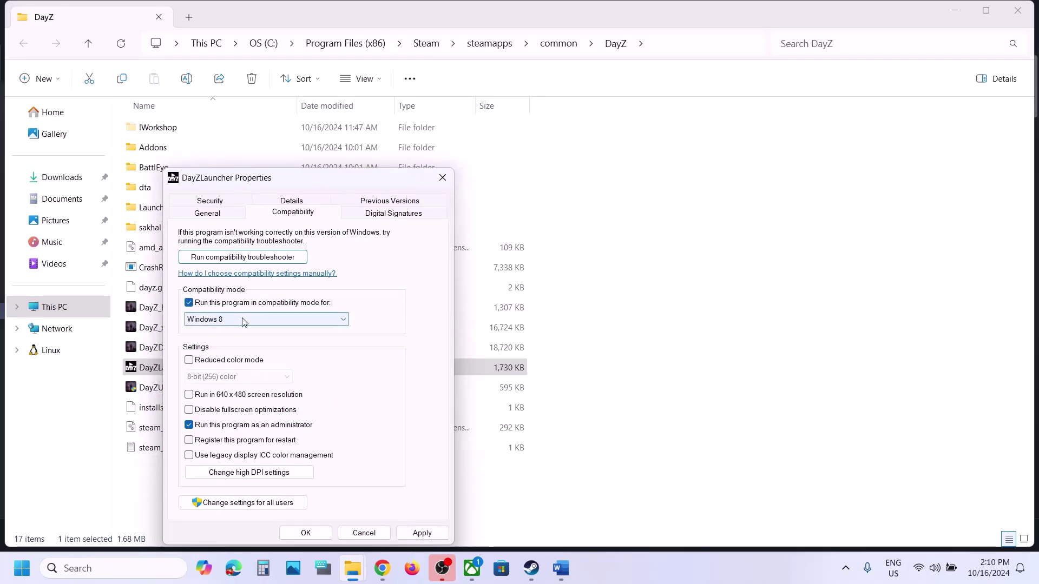
{"action": "left_click", "coordinate": [243, 319]}
{"action": "left_click", "coordinate": [220, 401]}
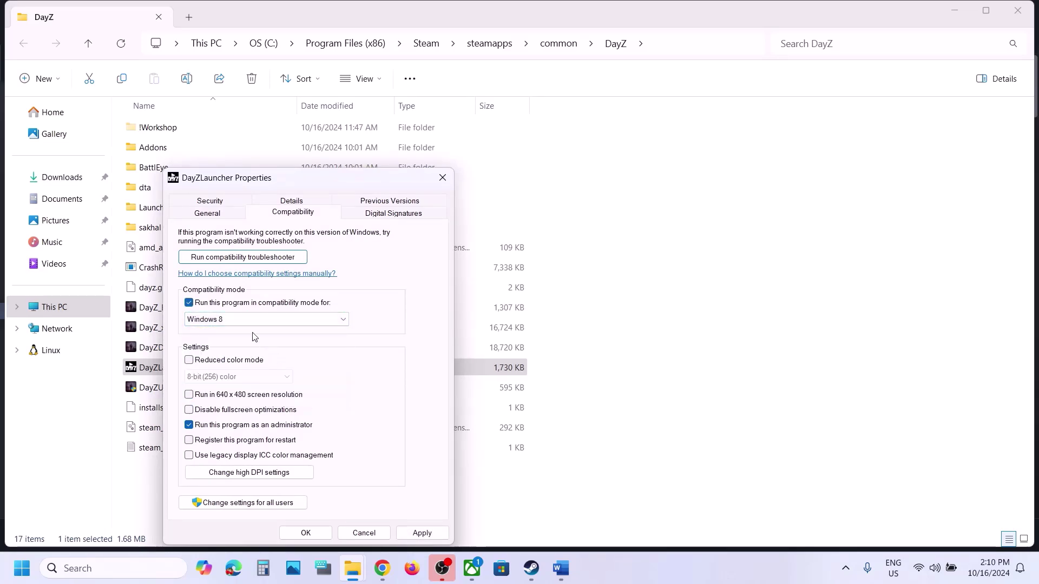
{"action": "left_click", "coordinate": [417, 537]}
- Change DayZLauncher's compatibility mode to Windows 7 and save its properties
{"action": "left_click", "coordinate": [252, 322]}
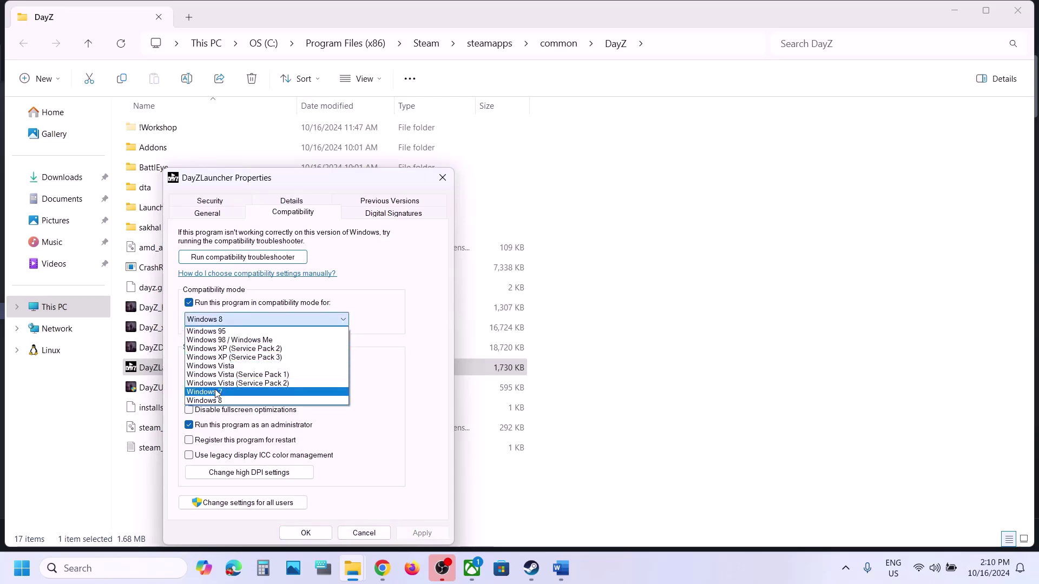
{"action": "left_click", "coordinate": [216, 391]}
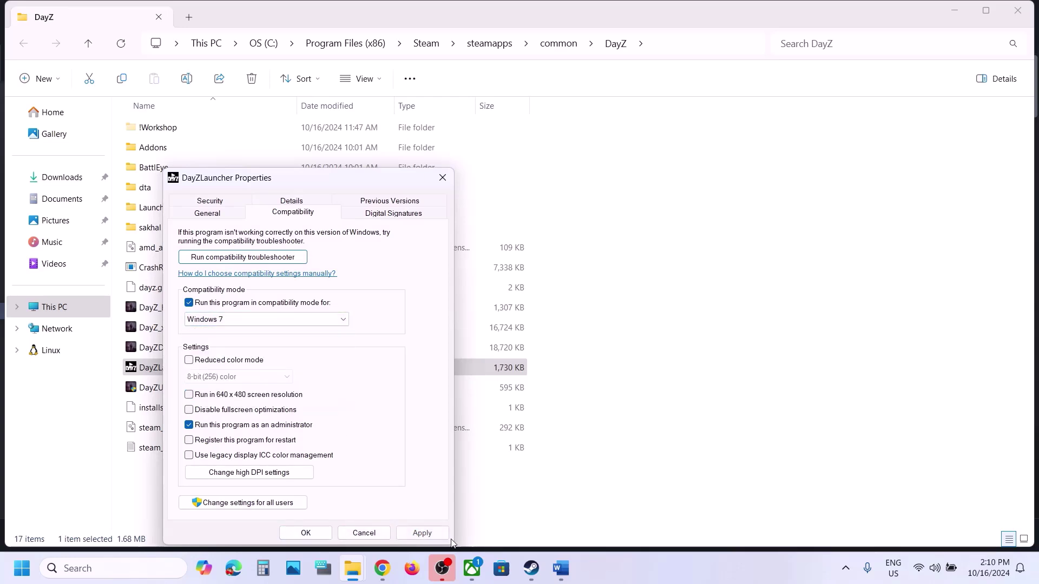
{"action": "left_click", "coordinate": [304, 533]}
{"action": "left_click", "coordinate": [162, 307]}
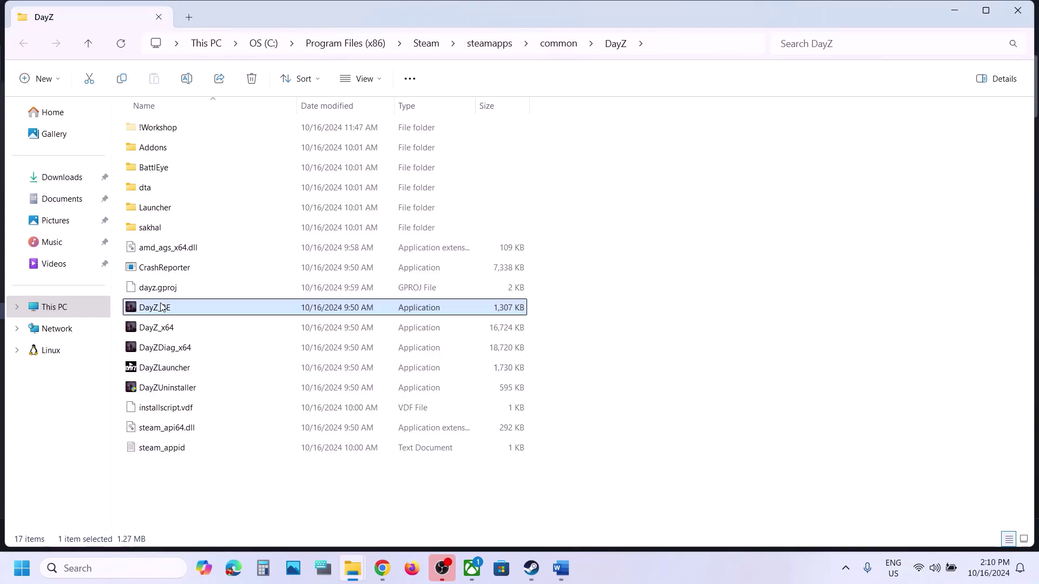
{"action": "left_click", "coordinate": [159, 328]}
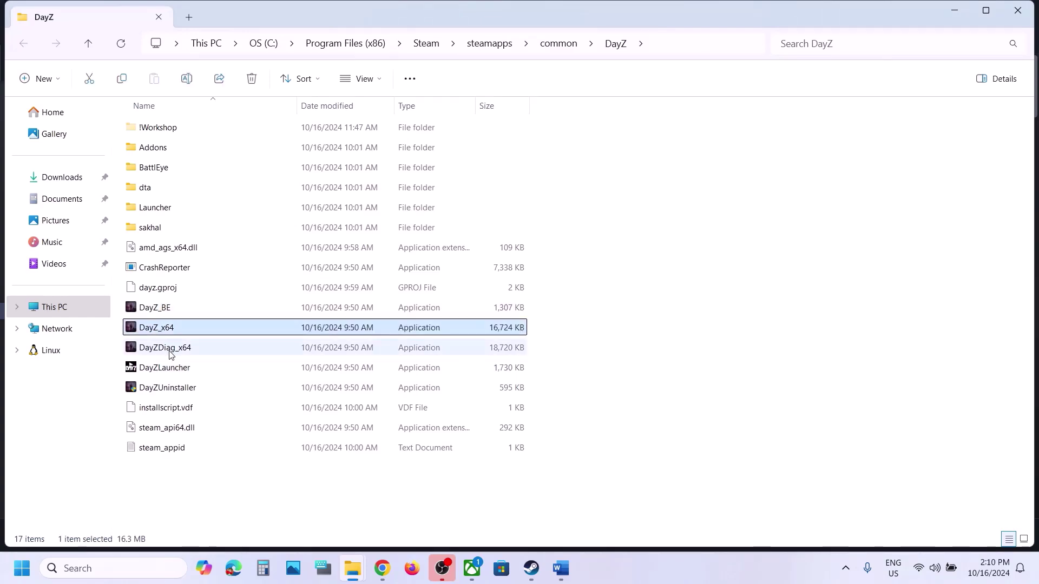
{"action": "left_click", "coordinate": [169, 351]}
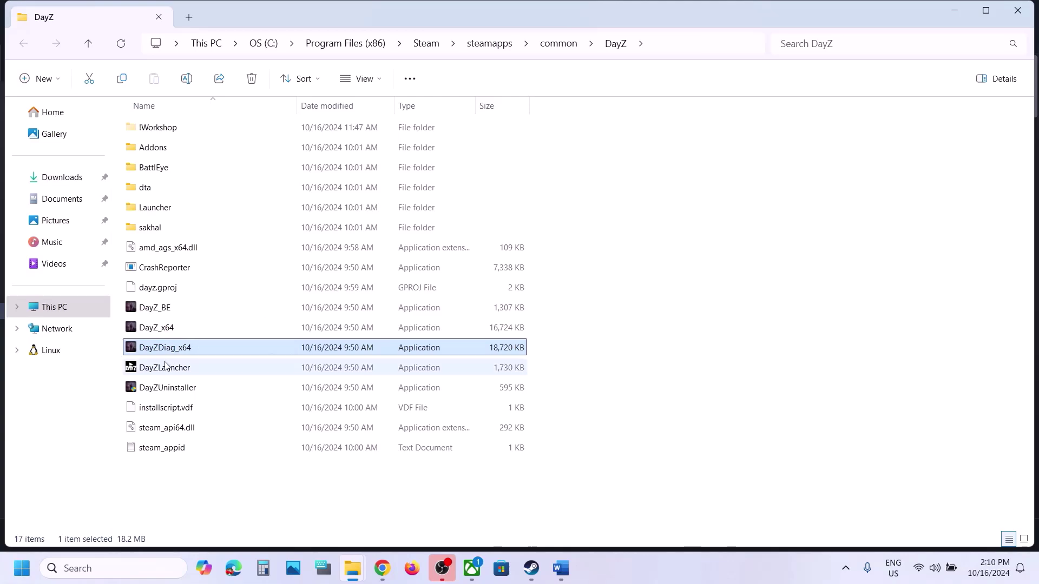
{"action": "mouse_move", "coordinate": [166, 369]}
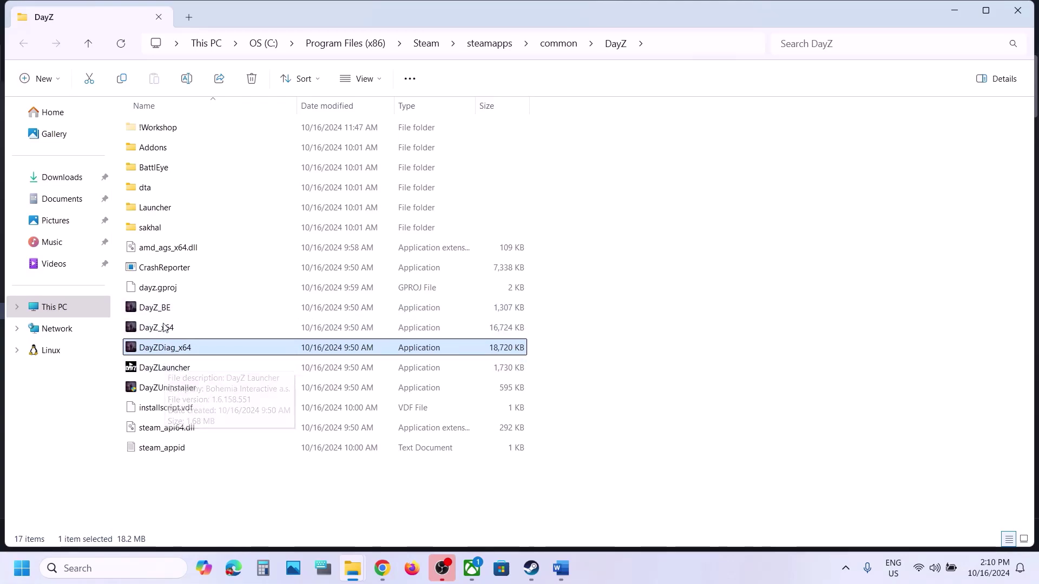
- Open the compatibility settings of DayZLauncher and disable fullscreen optimizations
{"action": "right_click", "coordinate": [163, 368]}
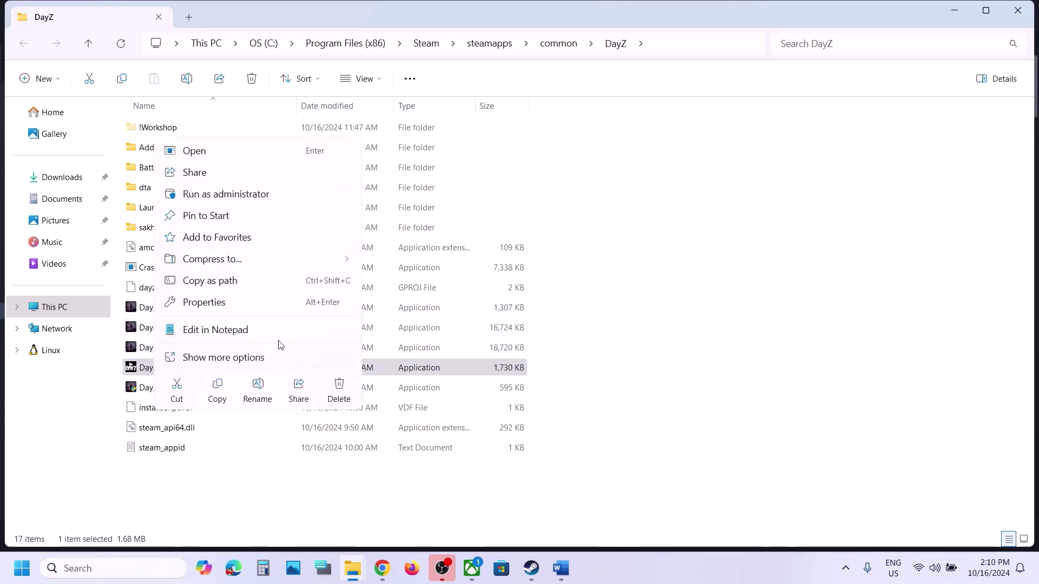
{"action": "left_click", "coordinate": [204, 302]}
{"action": "left_click", "coordinate": [280, 213]}
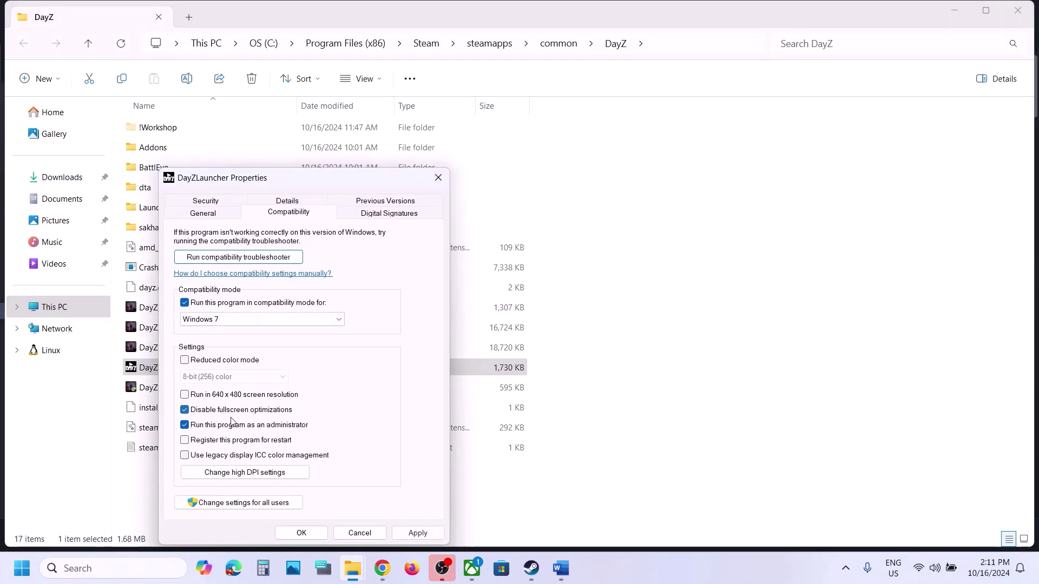
{"action": "left_click", "coordinate": [401, 534]}
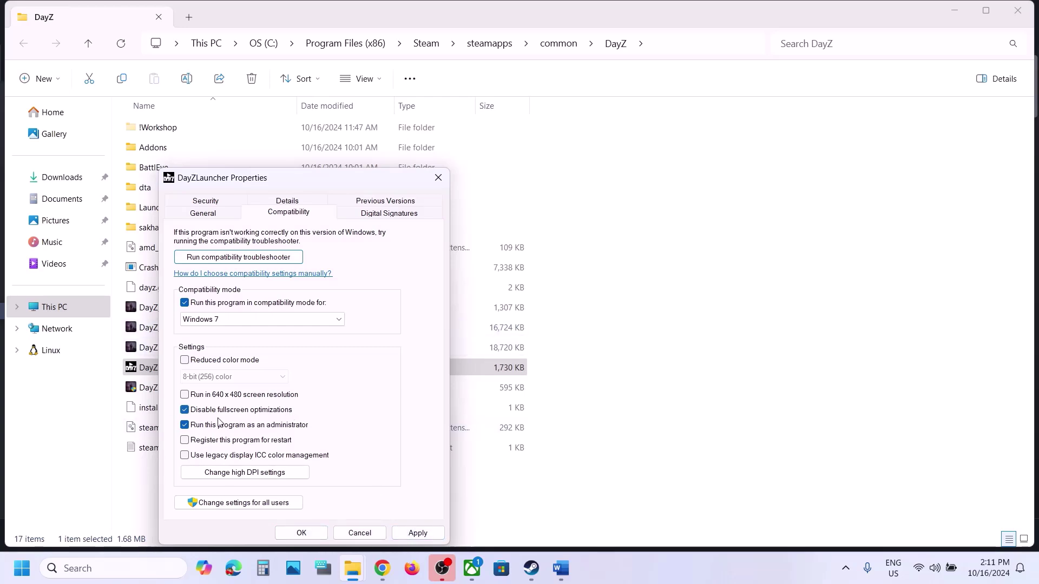
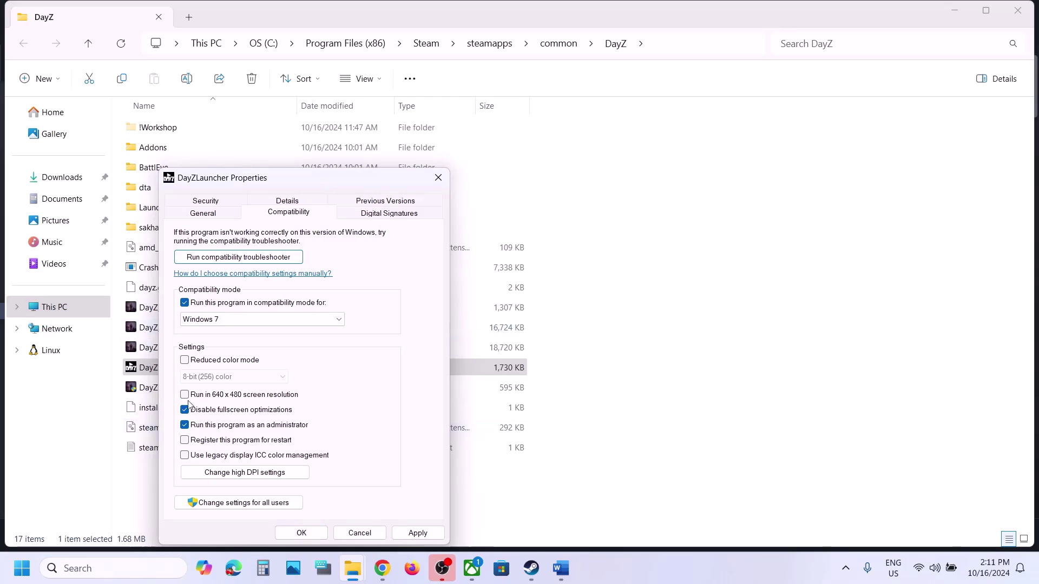
- Clear DayZLauncher's compatibility mode, fullscreen optimizations and run-as-administrator options, and save its properties
{"action": "left_click", "coordinate": [184, 303]}
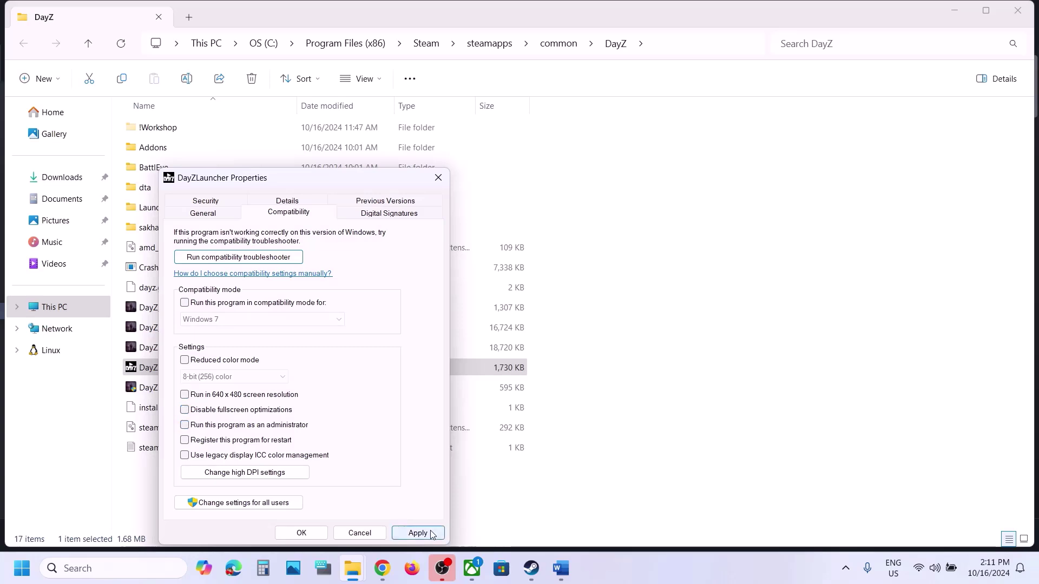
{"action": "left_click", "coordinate": [431, 534]}
{"action": "left_click", "coordinate": [302, 534]}
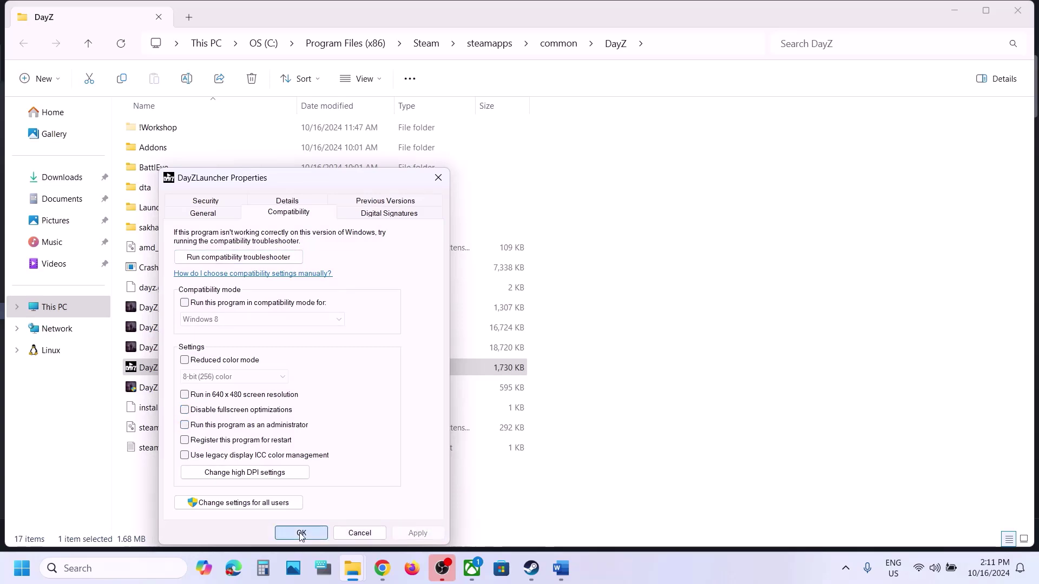
- Switch to the Word document and read Step 15 about allowing the game exe through antivirus, Windows Security and Firewall
{"action": "left_click", "coordinate": [530, 568]}
{"action": "left_click", "coordinate": [559, 568]}
{"action": "scroll", "coordinate": [404, 360], "scroll_direction": "down", "scroll_amount": 5}
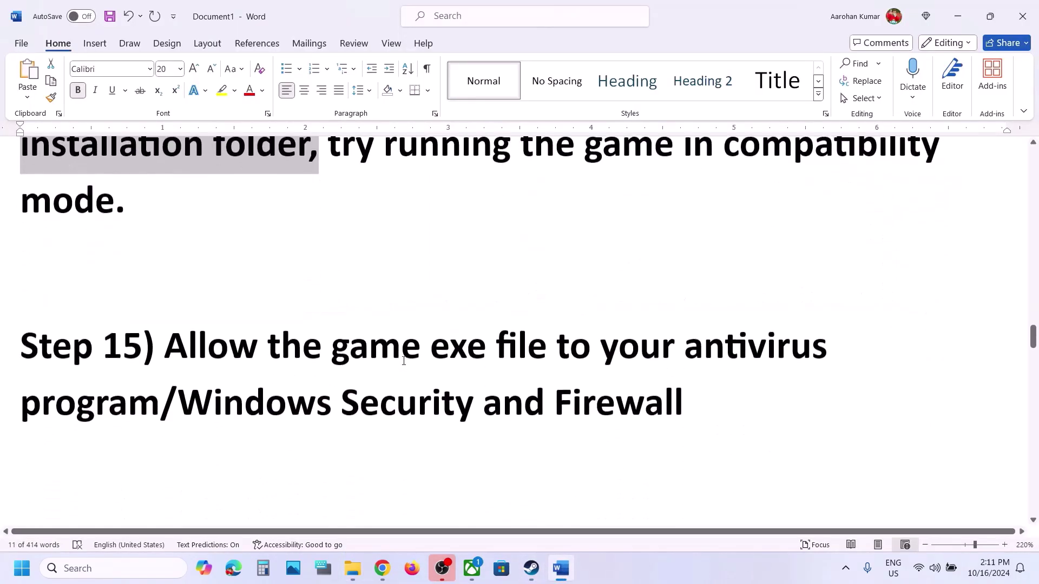
{"action": "left_click_drag", "start_coordinate": [165, 307], "coordinate": [160, 379]}
{"action": "left_click", "coordinate": [246, 416]}
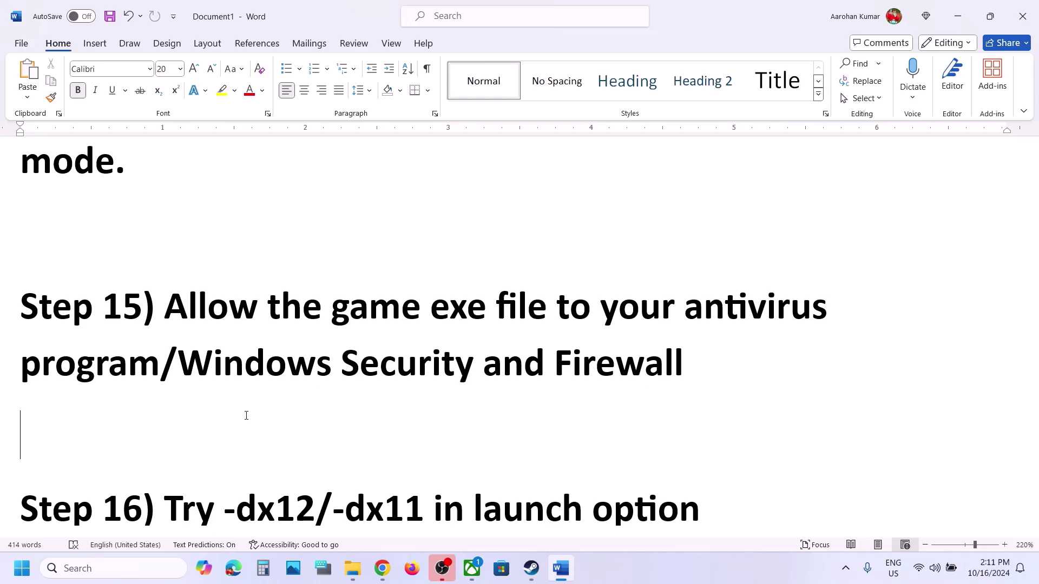
{"action": "left_click_drag", "start_coordinate": [179, 362], "coordinate": [590, 359]}
- Open Windows Security's ransomware protection from Windows Settings and show the apps allowed through Controlled folder access
{"action": "key", "text": "super+i"}
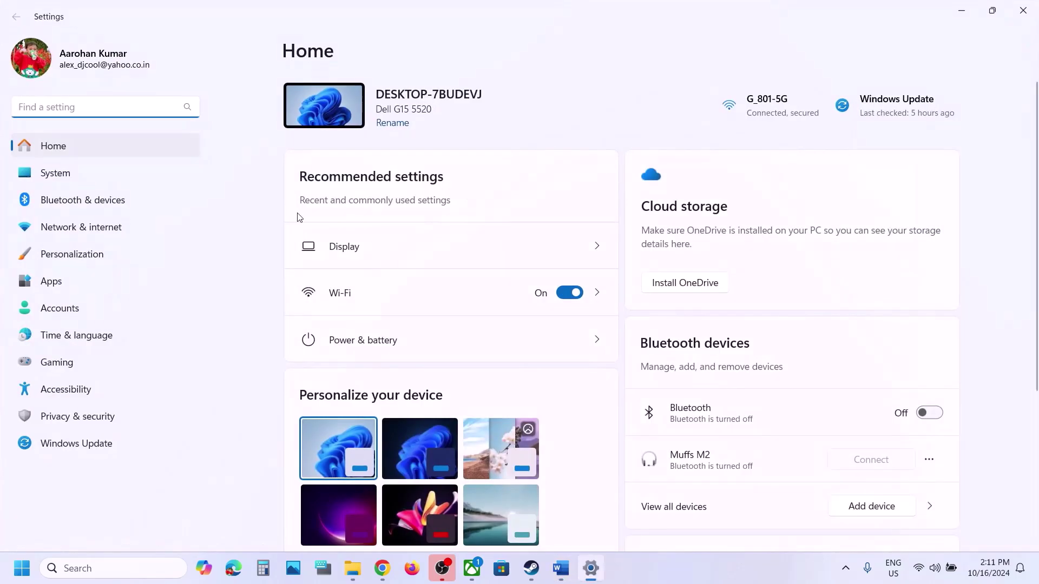
{"action": "left_click", "coordinate": [89, 414]}
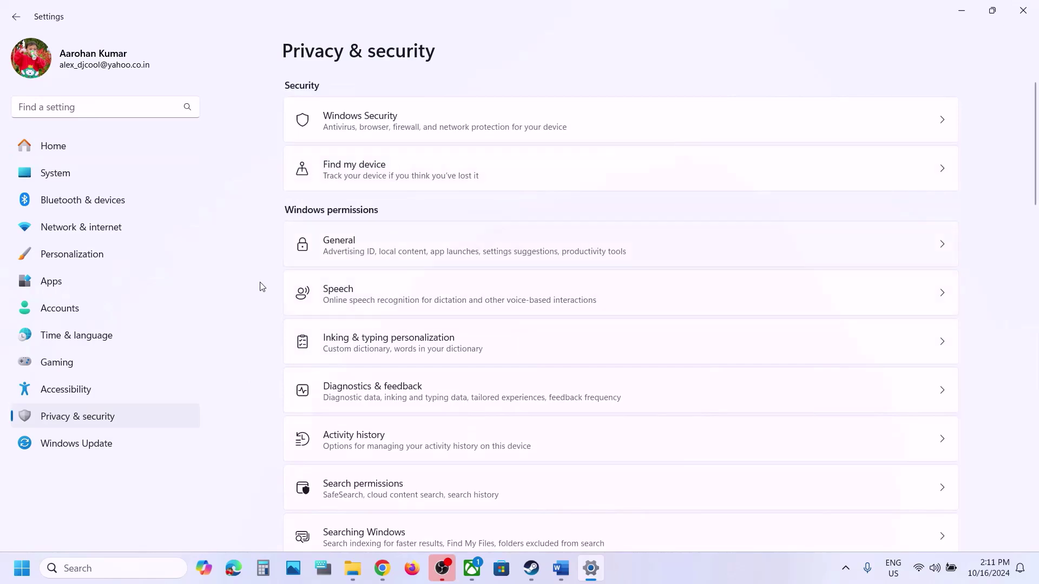
{"action": "left_click", "coordinate": [366, 120]}
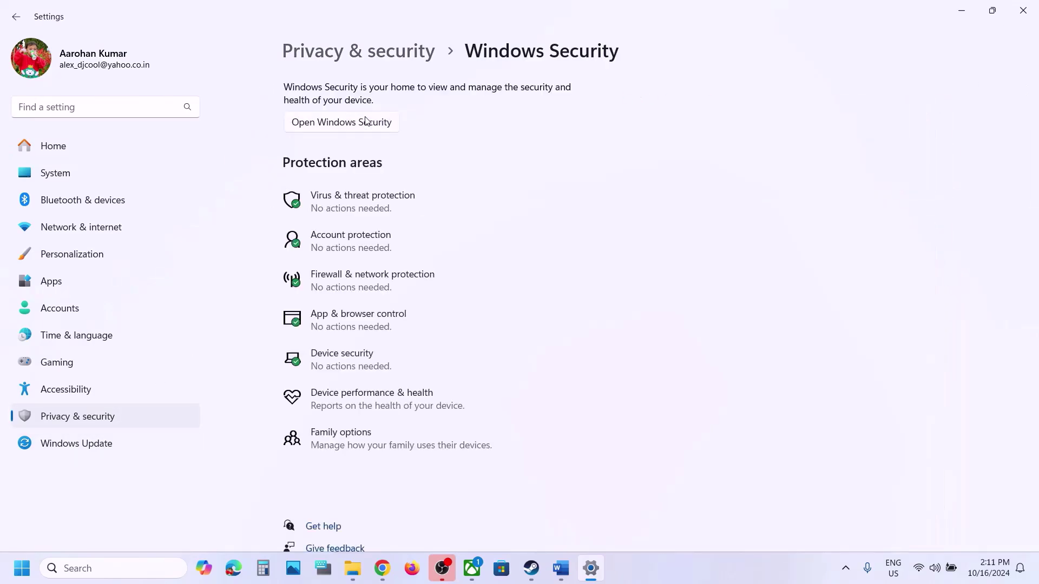
{"action": "left_click", "coordinate": [352, 204]}
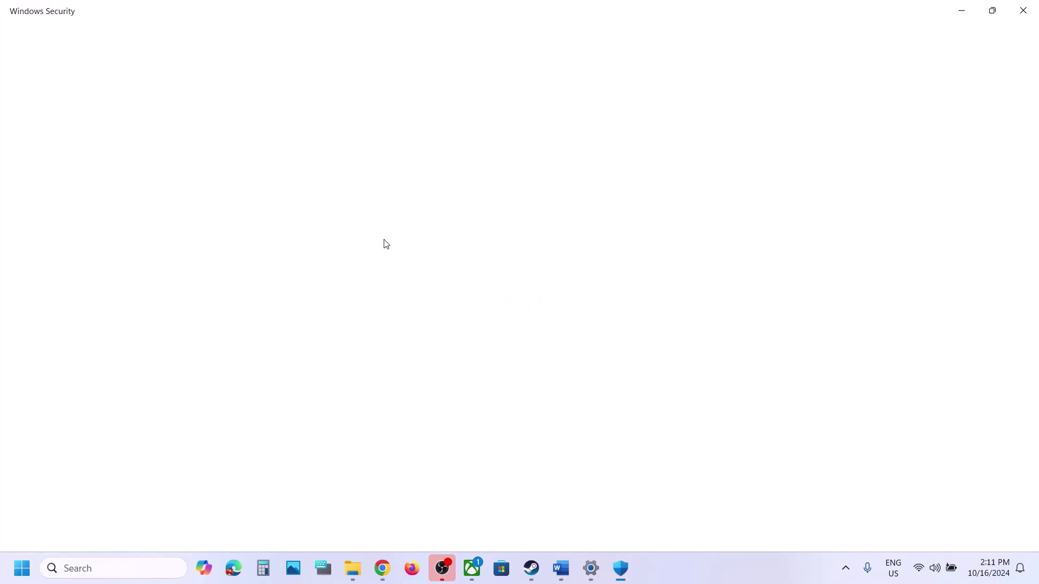
{"action": "scroll", "coordinate": [383, 244], "scroll_direction": "down", "scroll_amount": 3}
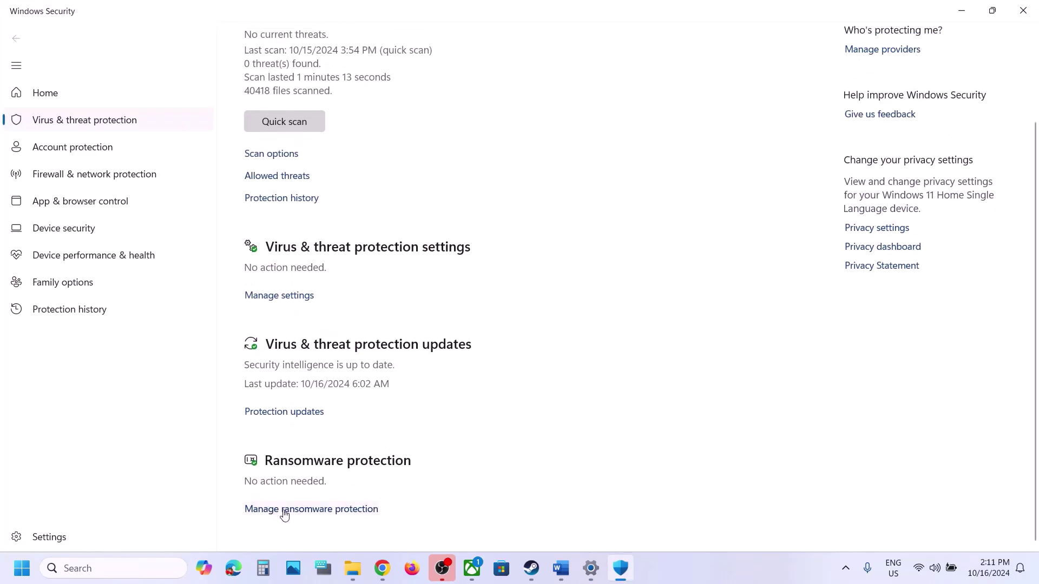
{"action": "left_click", "coordinate": [284, 510]}
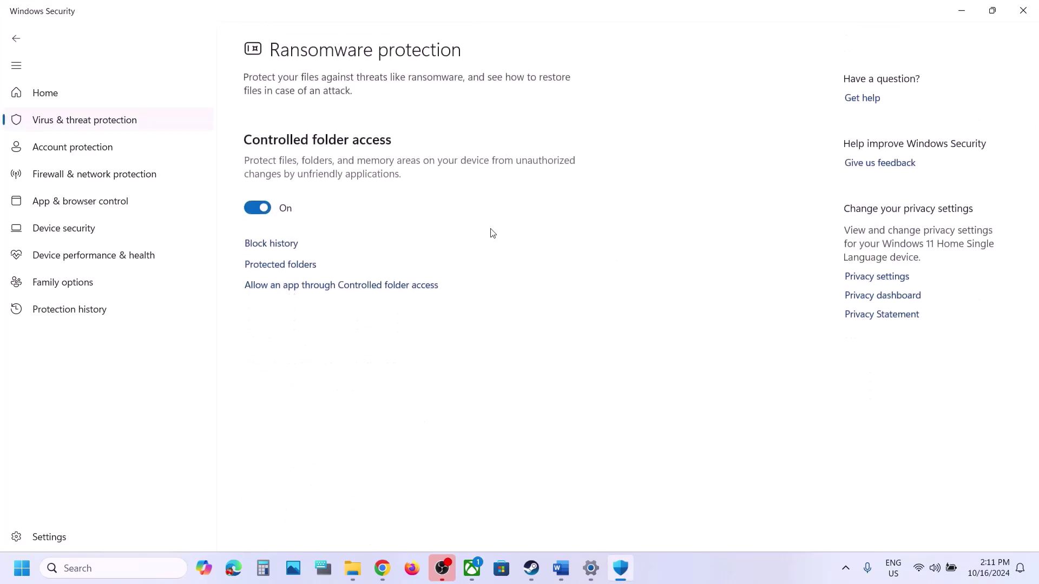
{"action": "left_click", "coordinate": [341, 285]}
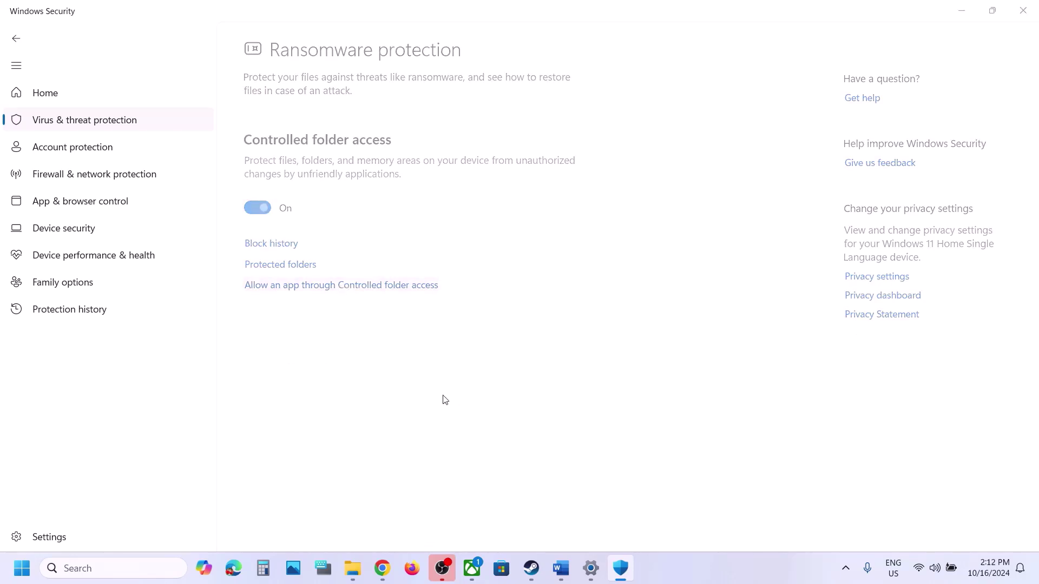
- Start adding an allowed app and browse to C:\Program Files (x86)\Steam\steamapps\common\DayZ
{"action": "left_click", "coordinate": [352, 45]}
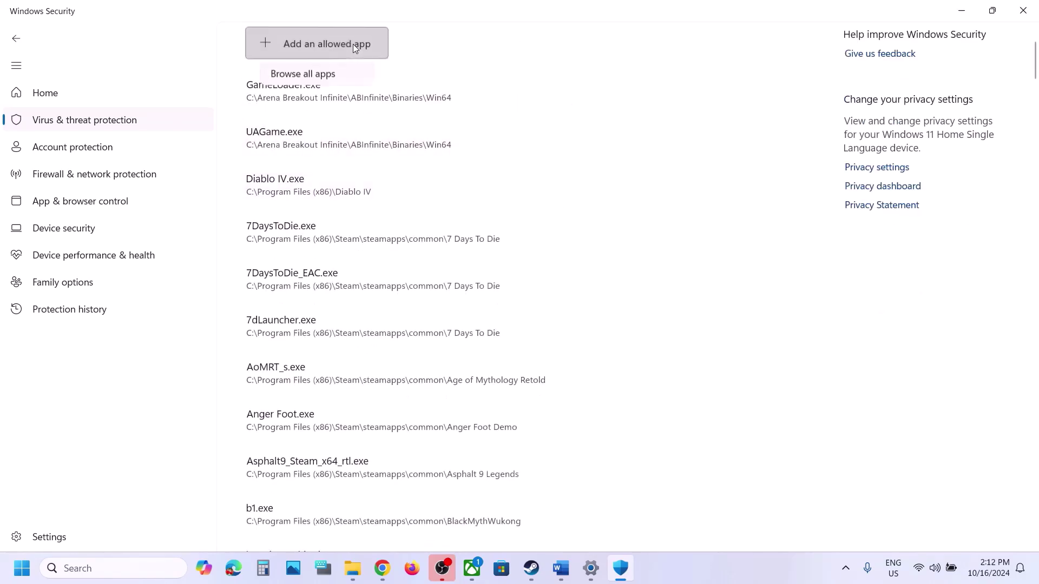
{"action": "left_click", "coordinate": [323, 95]}
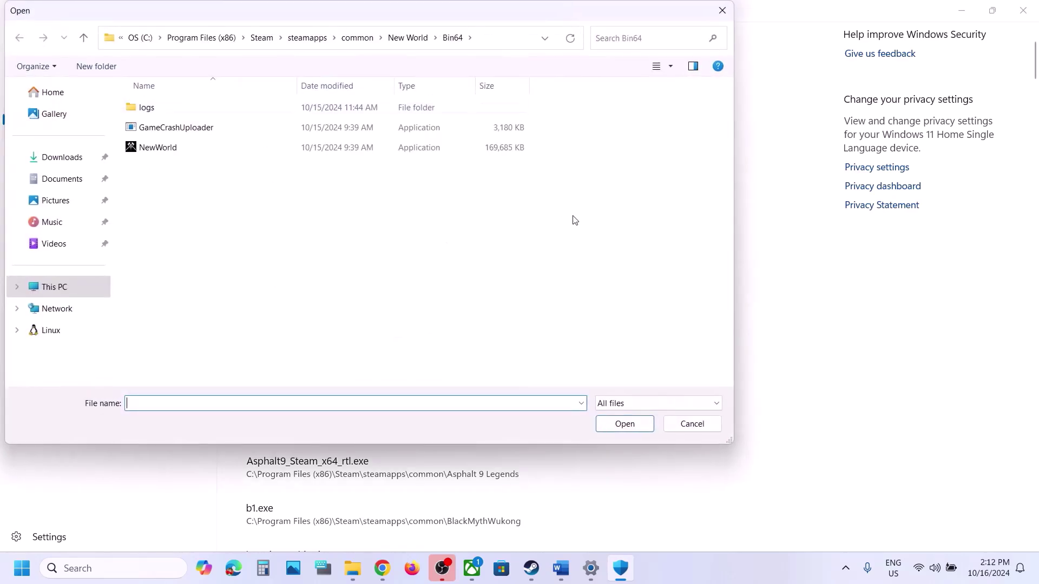
{"action": "left_click", "coordinate": [306, 39]}
{"action": "left_click", "coordinate": [49, 287]}
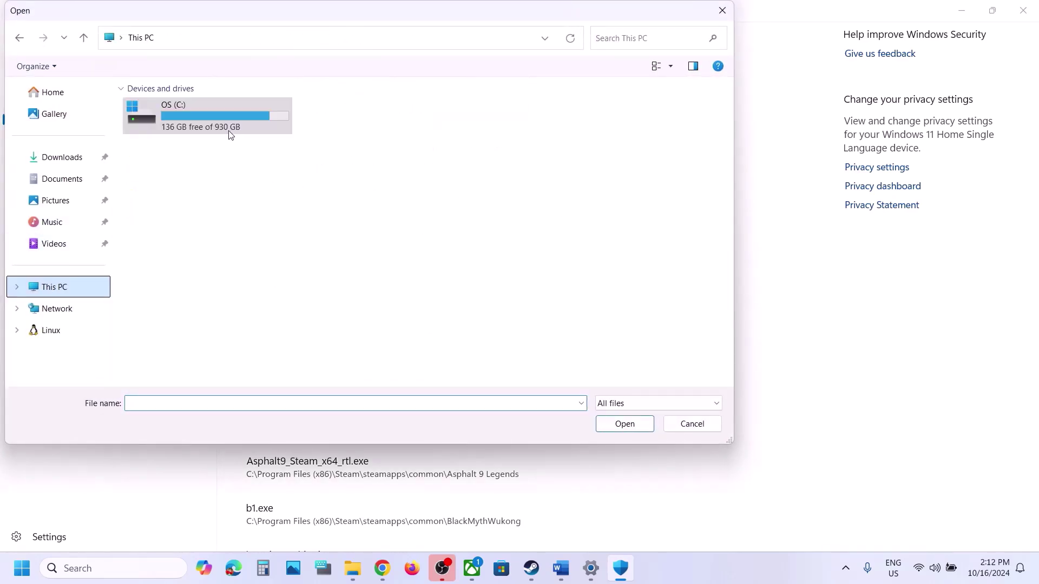
{"action": "double_click", "coordinate": [204, 111]}
{"action": "double_click", "coordinate": [197, 223]}
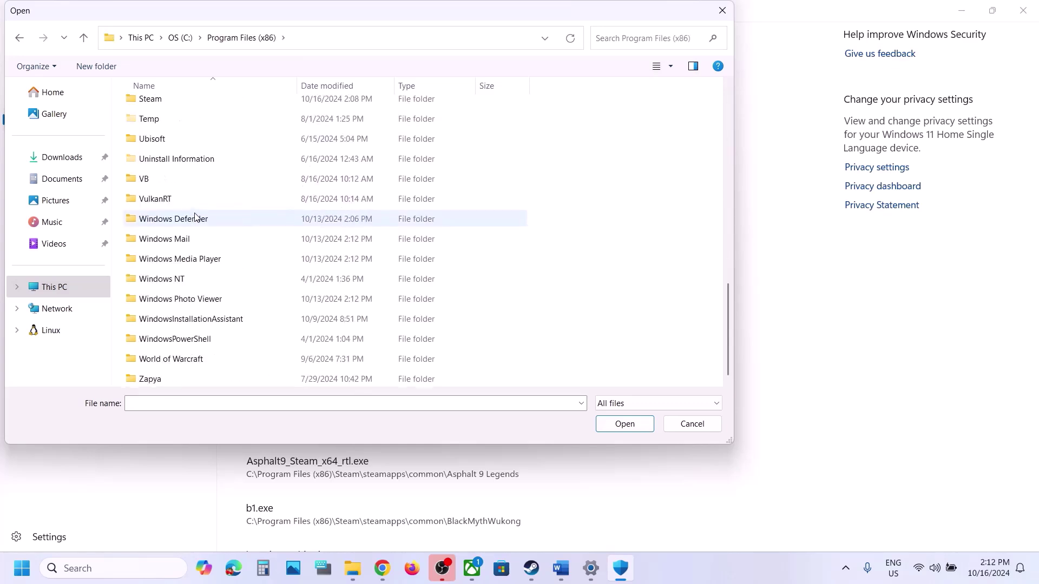
{"action": "right_click", "coordinate": [198, 189]}
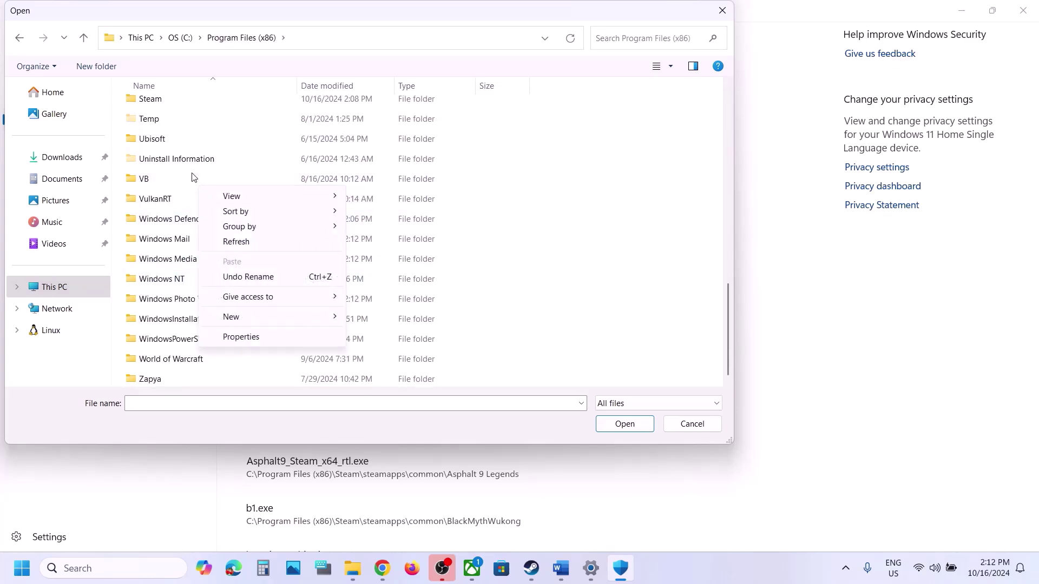
{"action": "double_click", "coordinate": [151, 100]}
{"action": "scroll", "coordinate": [190, 263], "scroll_direction": "down", "scroll_amount": 4}
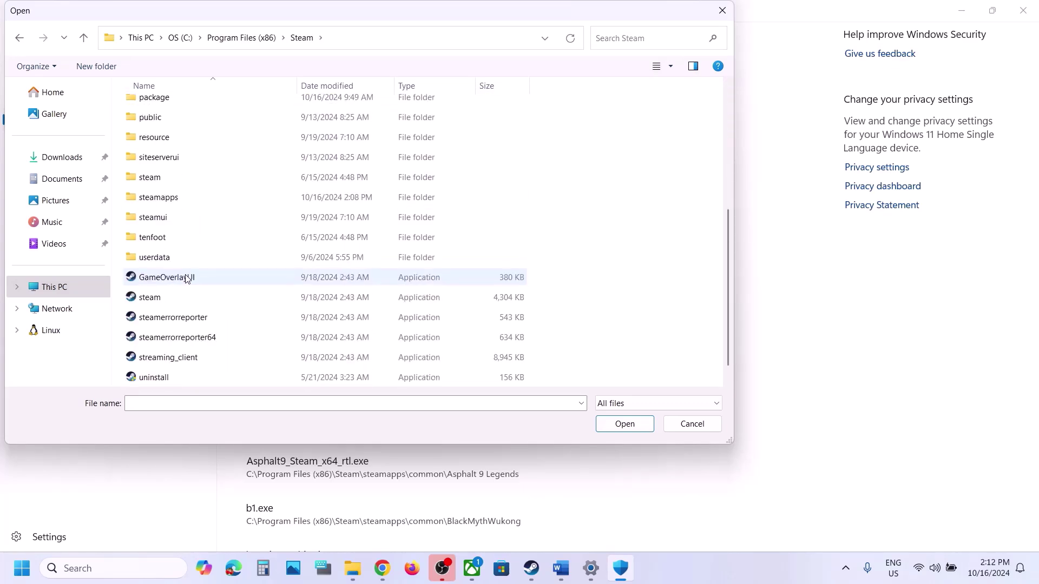
{"action": "double_click", "coordinate": [165, 199]}
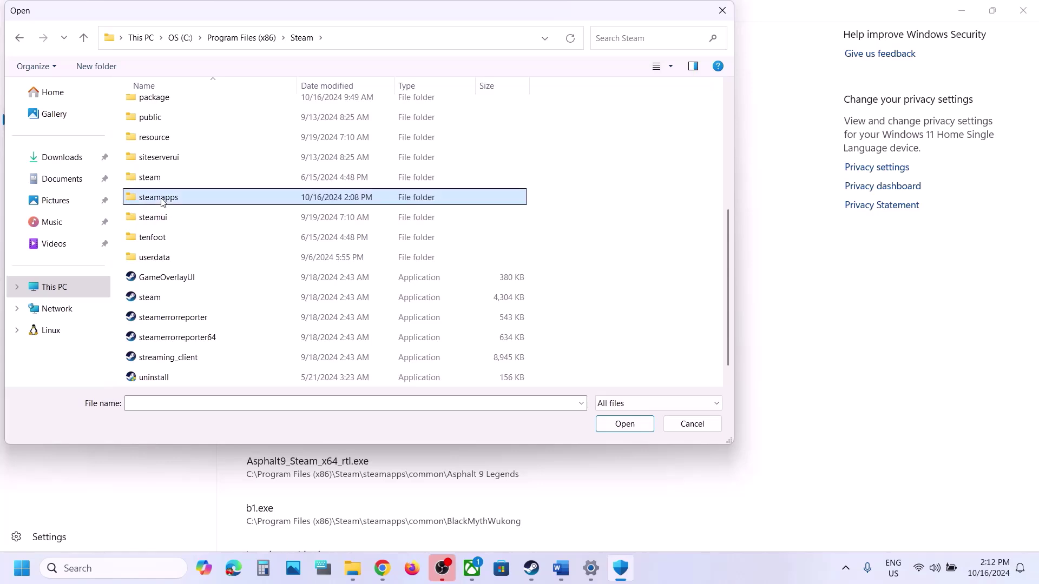
{"action": "double_click", "coordinate": [162, 109]}
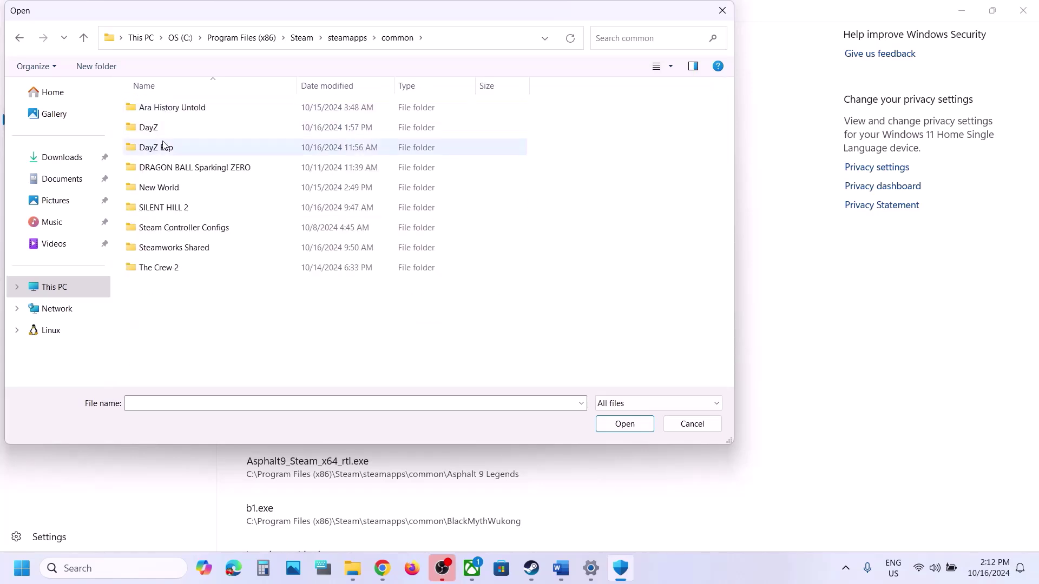
{"action": "double_click", "coordinate": [148, 128]}
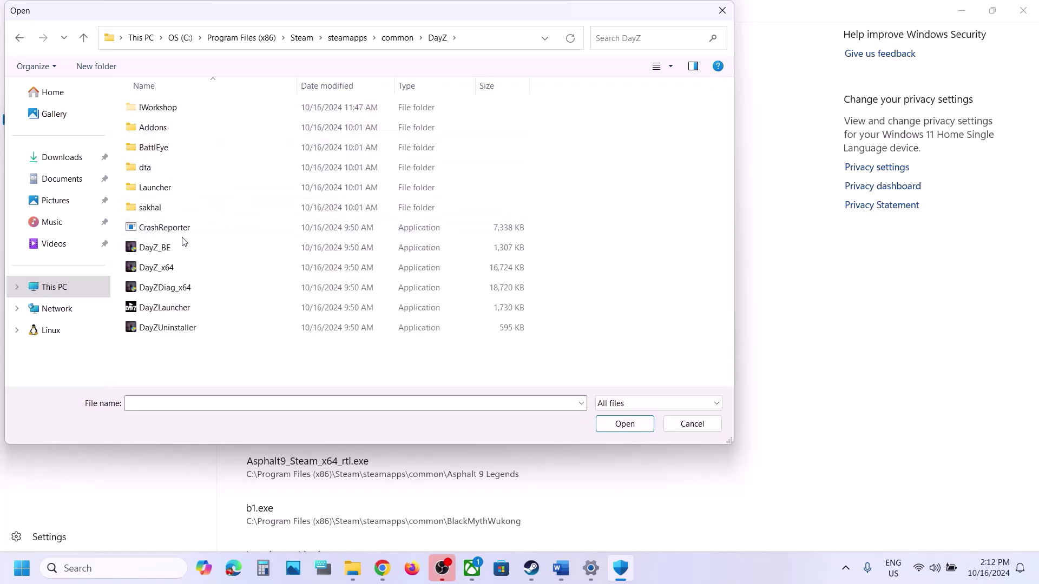
- Allow DayZ_BE and DayZ_x64 from the DayZ folder through Controlled folder access
{"action": "left_click", "coordinate": [167, 251]}
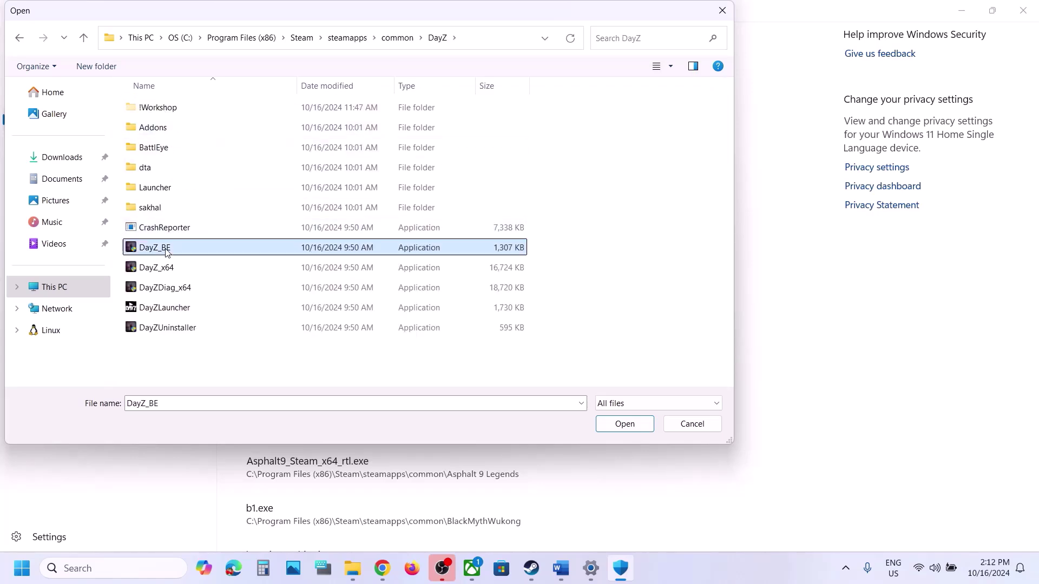
{"action": "left_click", "coordinate": [628, 427]}
{"action": "left_click", "coordinate": [323, 47]}
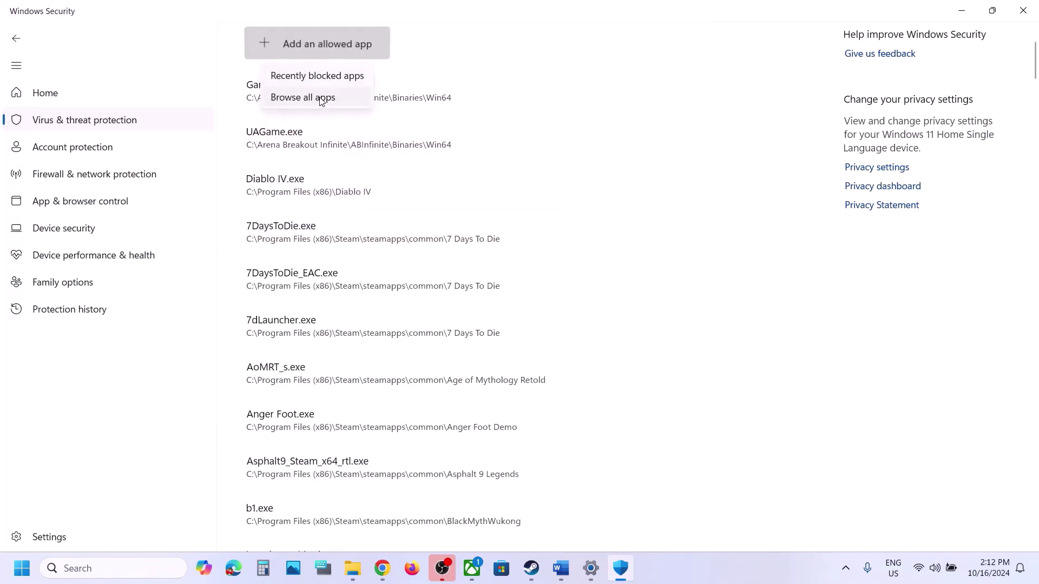
{"action": "left_click", "coordinate": [321, 99]}
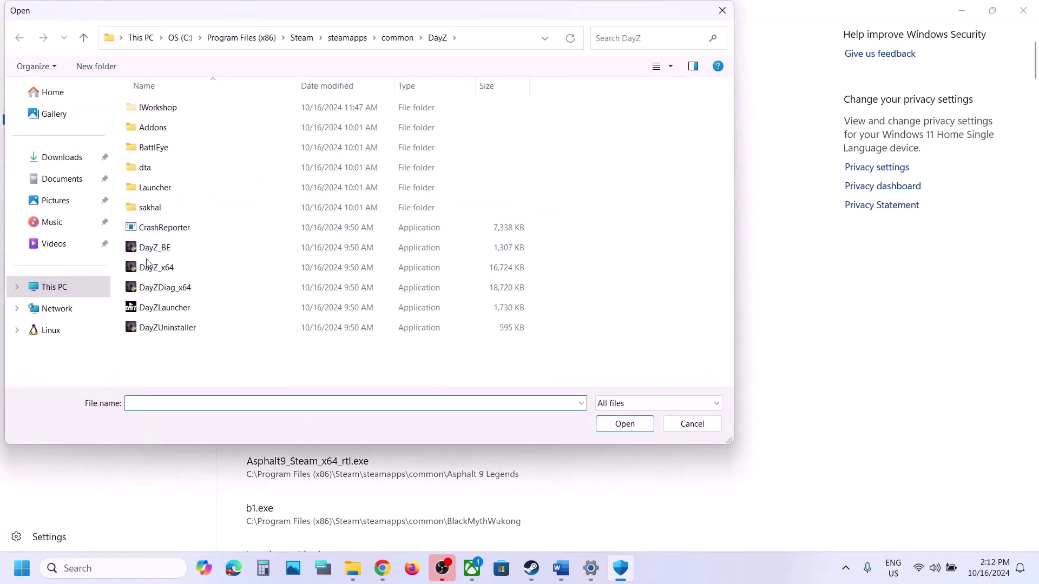
{"action": "left_click", "coordinate": [154, 267]}
{"action": "left_click", "coordinate": [616, 424]}
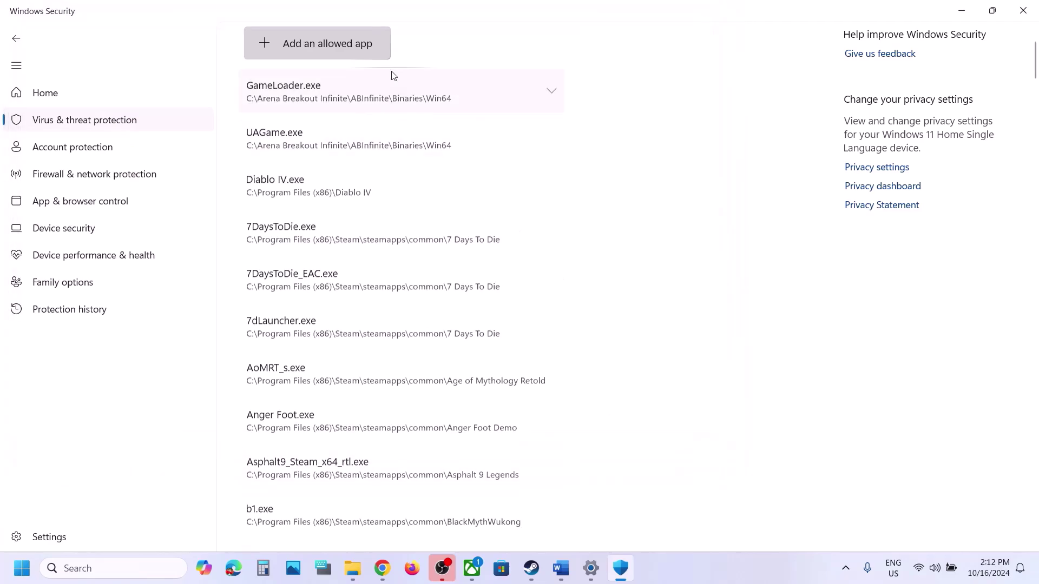
- Add DayZDiag_x64 from the DayZ folder to the apps allowed through Controlled folder access
{"action": "left_click", "coordinate": [364, 46]}
{"action": "left_click", "coordinate": [341, 97]}
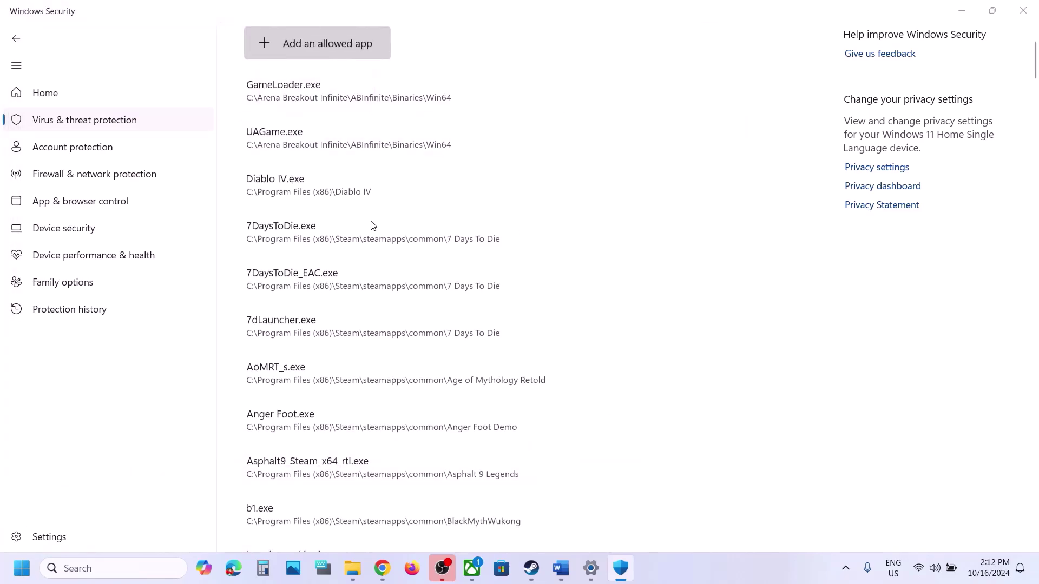
{"action": "left_click", "coordinate": [161, 285]}
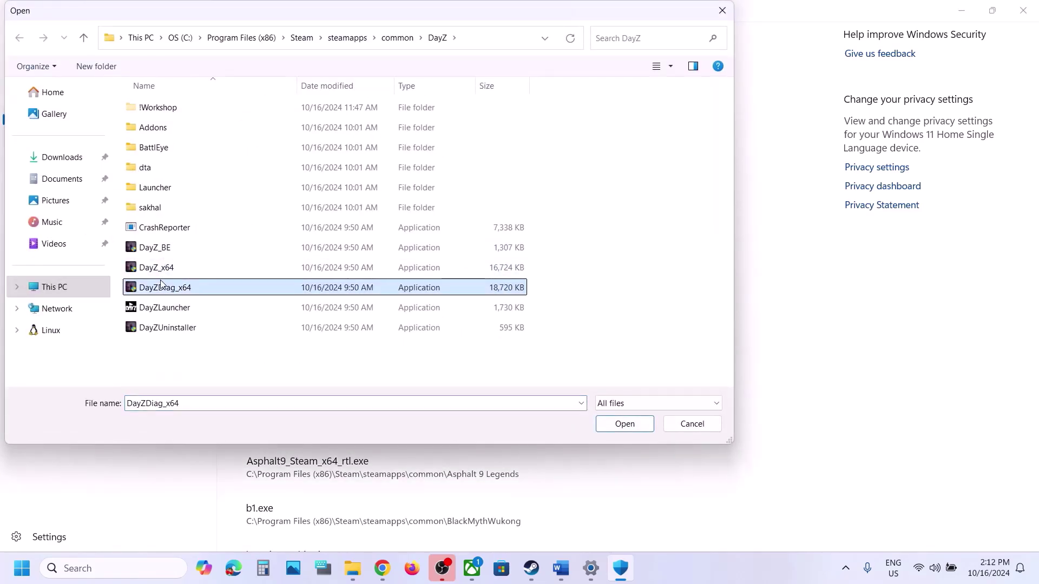
{"action": "left_click", "coordinate": [643, 429]}
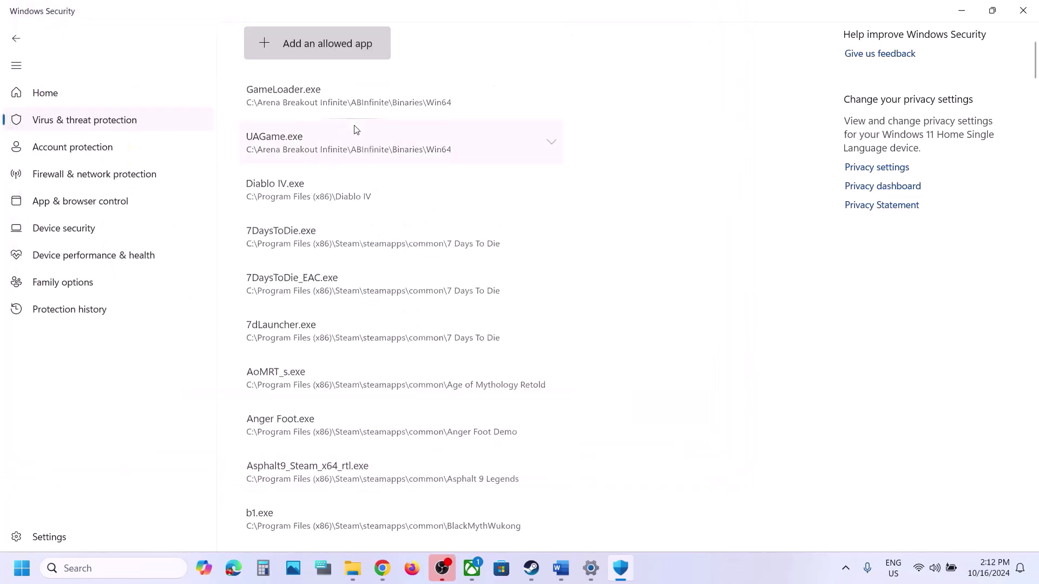
- Add DayZLauncher from the DayZ folder to the apps allowed through Controlled folder access
{"action": "left_click", "coordinate": [332, 57]}
{"action": "left_click", "coordinate": [292, 97]}
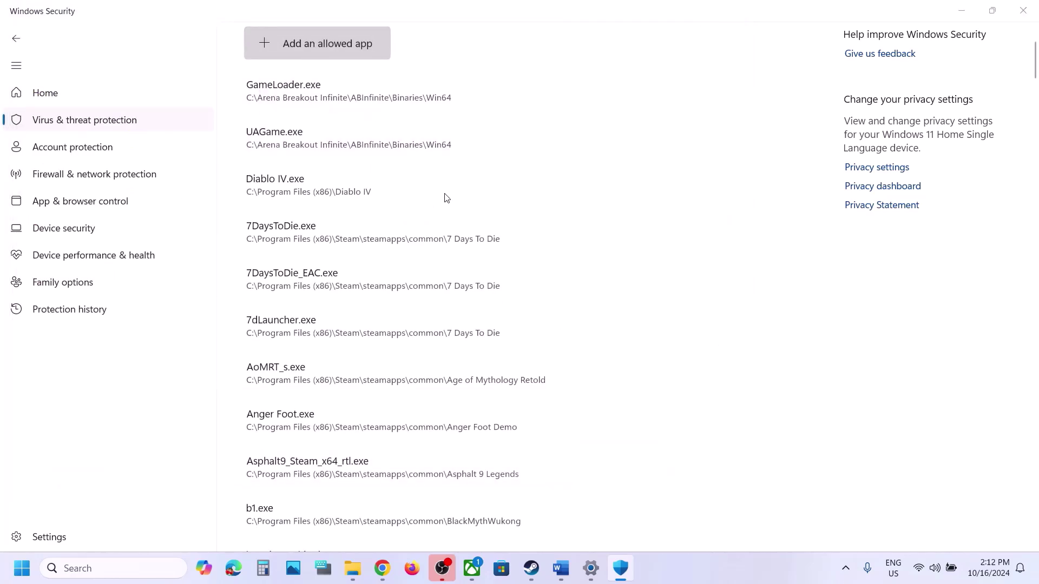
{"action": "left_click", "coordinate": [179, 307]}
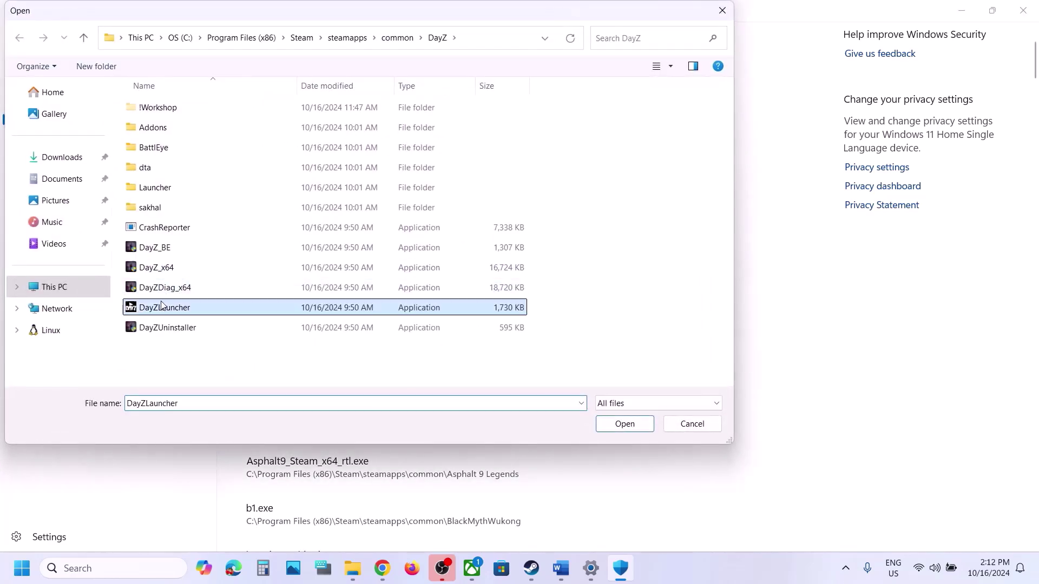
{"action": "left_click", "coordinate": [623, 431]}
- Add DayZUninstaller from the DayZ folder to the apps allowed through Controlled folder access
{"action": "left_click", "coordinate": [330, 44]}
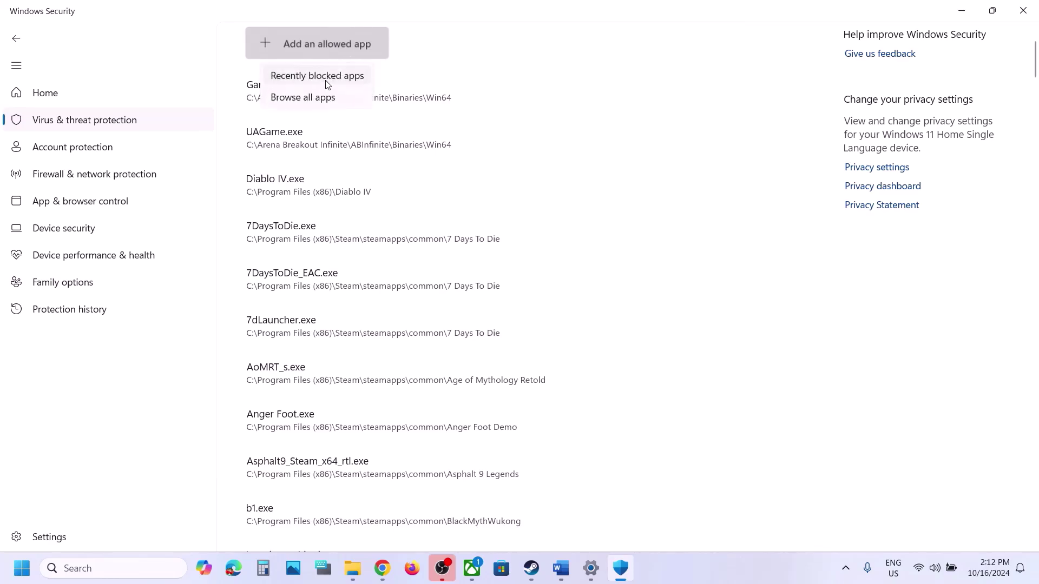
{"action": "left_click", "coordinate": [315, 98]}
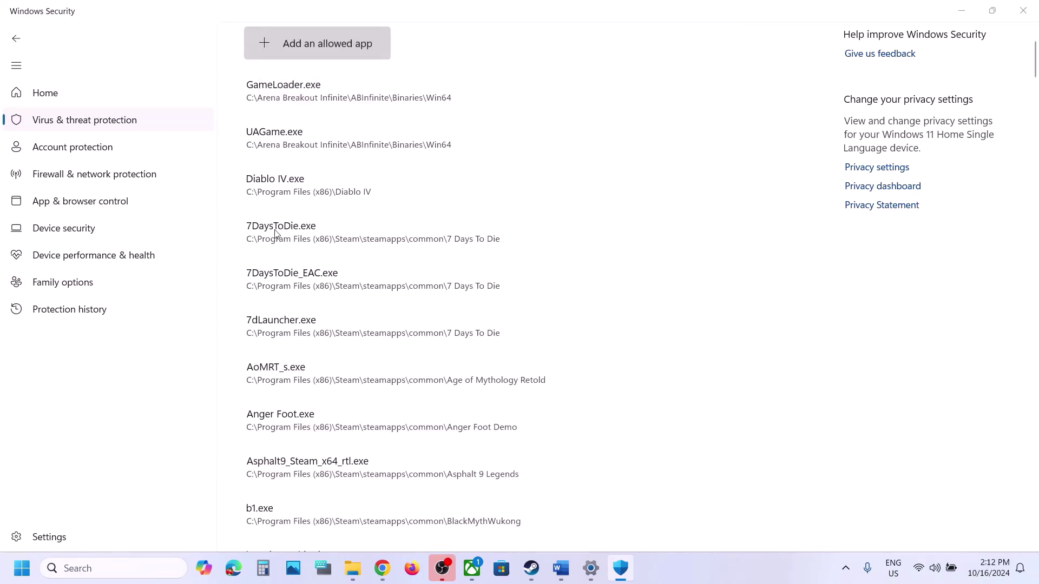
{"action": "left_click", "coordinate": [173, 329]}
{"action": "left_click", "coordinate": [624, 423]}
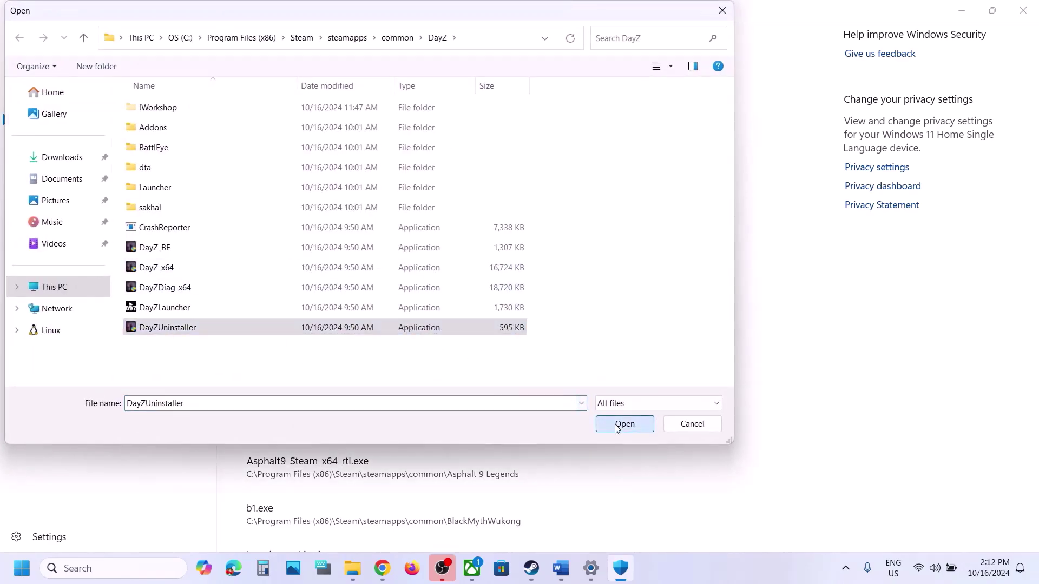
- Switch to Control Panel and open the list of apps allowed through Windows Defender Firewall
{"action": "left_click", "coordinate": [151, 569]}
{"action": "type", "text": "control"}
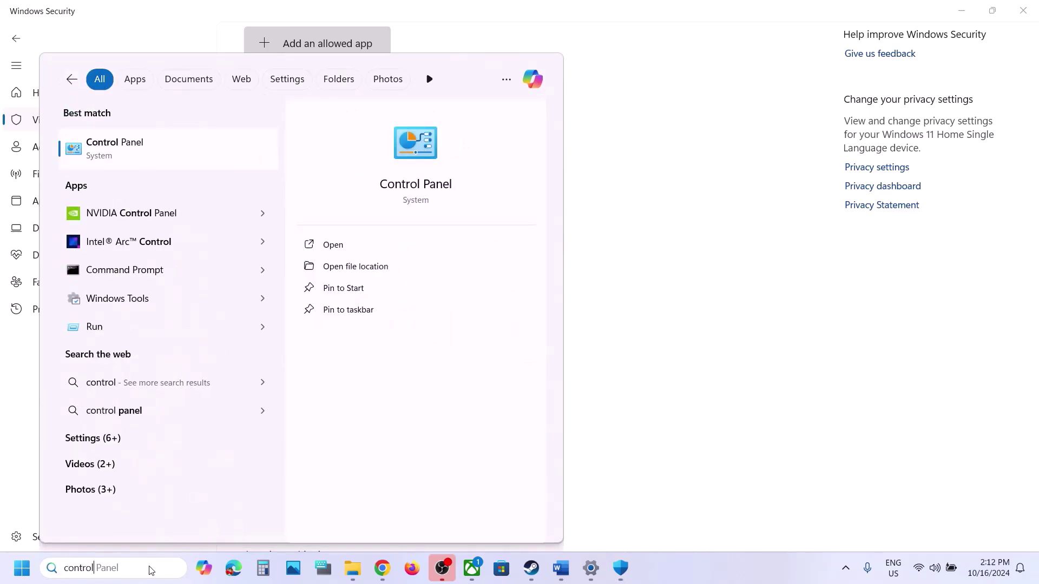
{"action": "key", "text": "Return"}
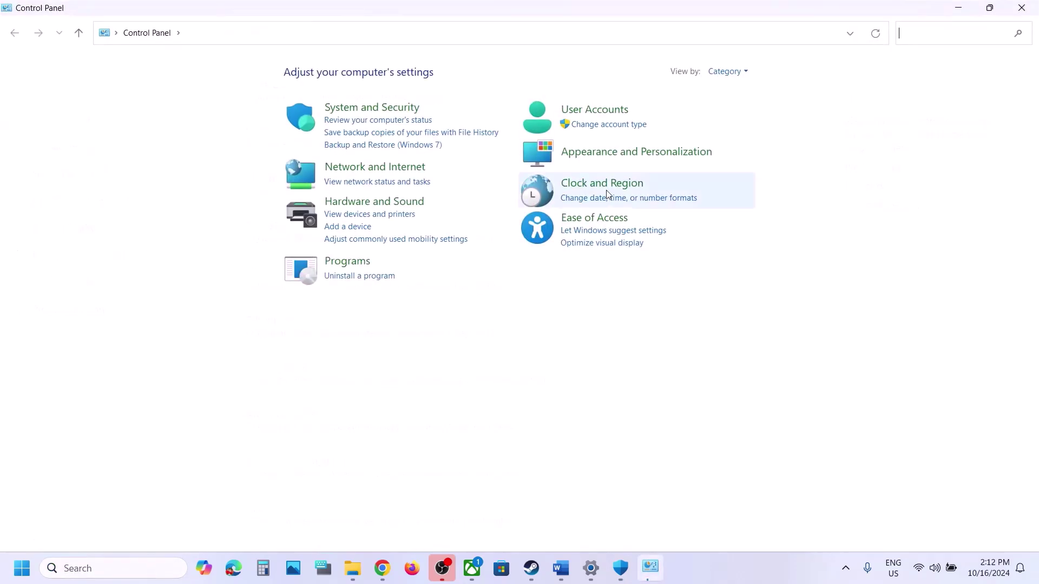
{"action": "left_click", "coordinate": [385, 106]}
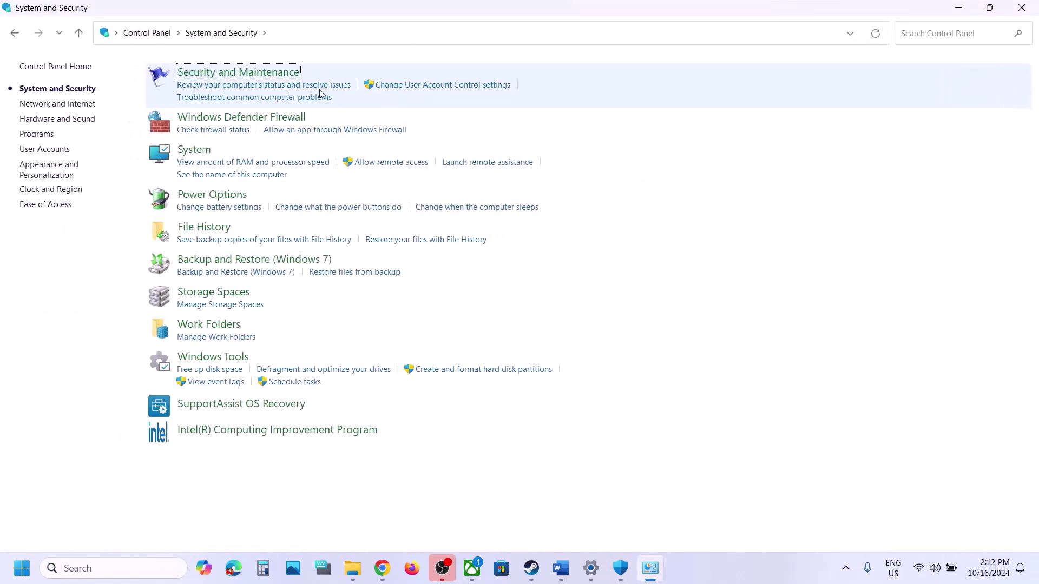
{"action": "left_click", "coordinate": [215, 118]}
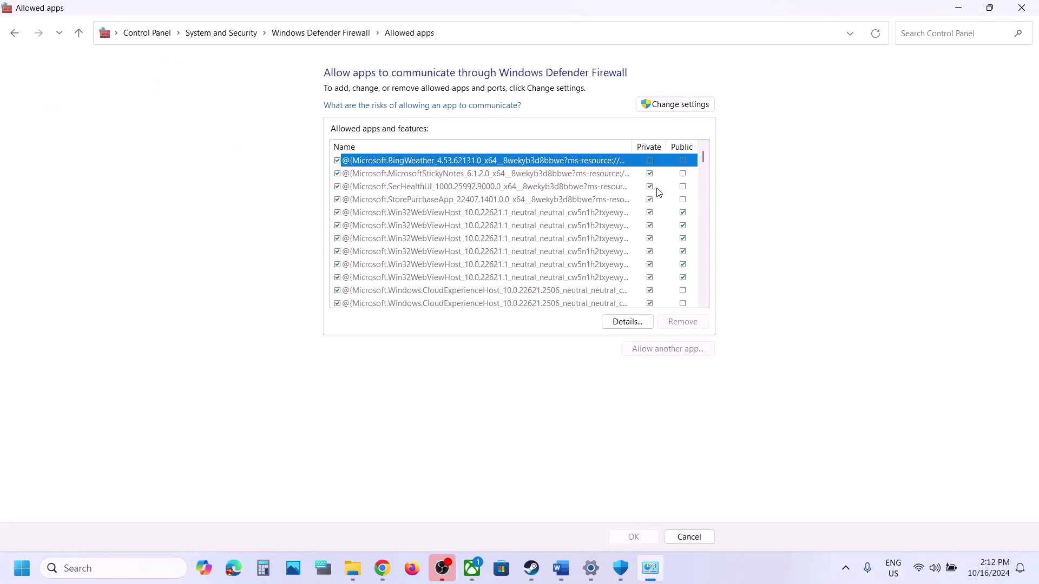
- Unlock the firewall's allowed apps list for changes and try to add DayZ_BE from the Steam DayZ folder
{"action": "left_click", "coordinate": [684, 106]}
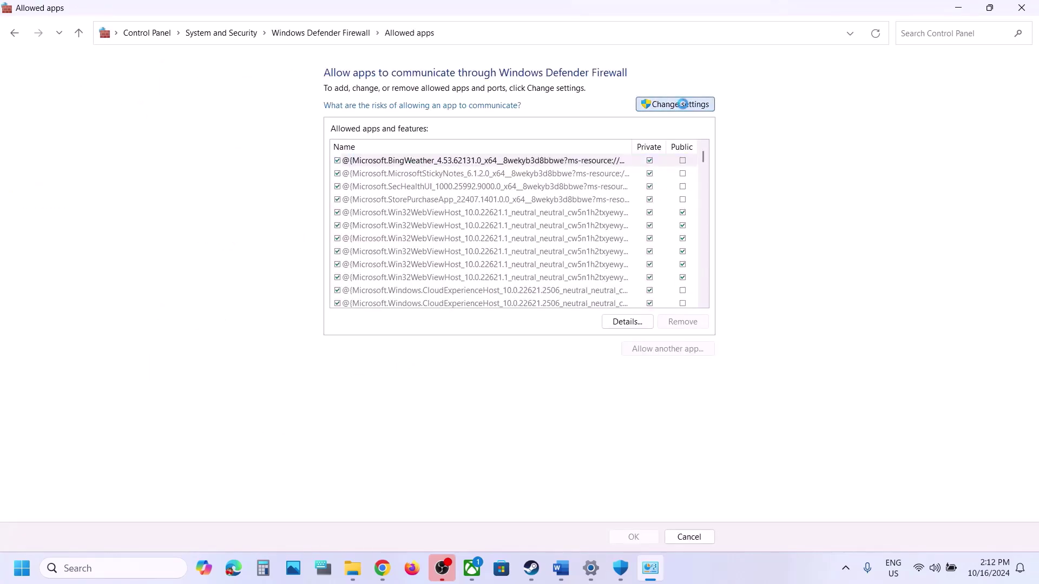
{"action": "left_click", "coordinate": [660, 348]}
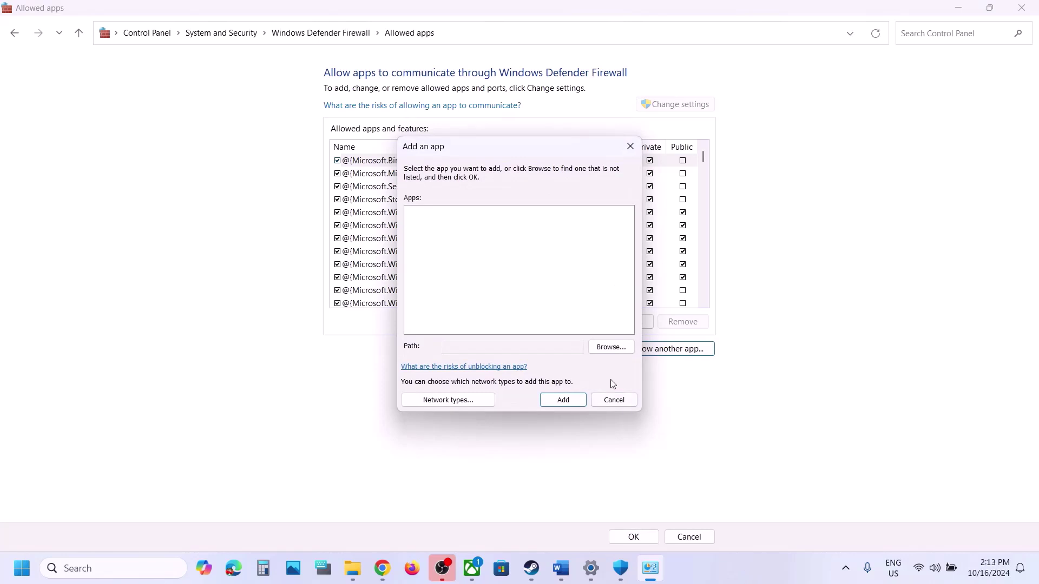
{"action": "left_click", "coordinate": [610, 346]}
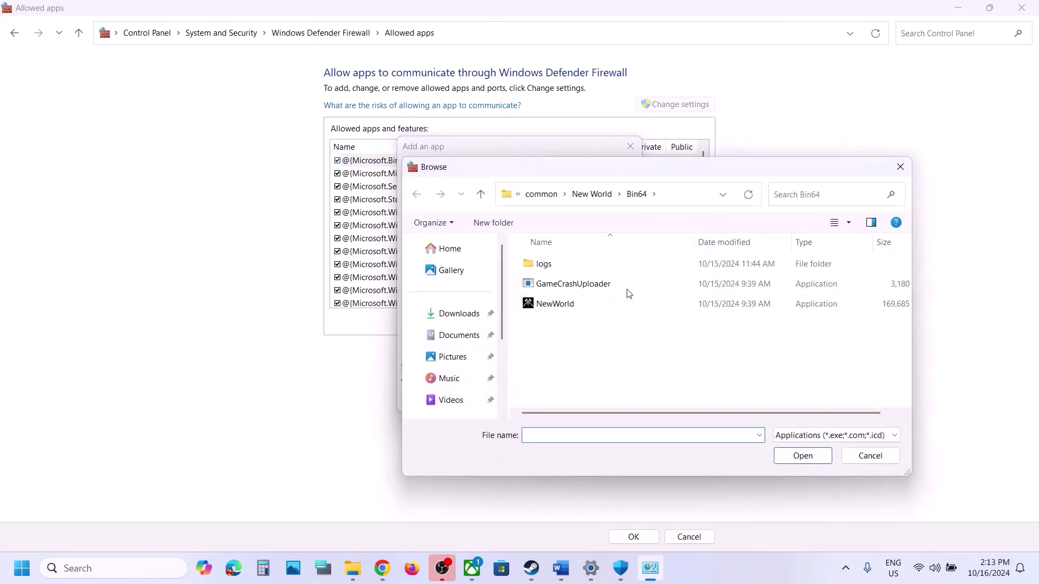
{"action": "left_click", "coordinate": [539, 194]}
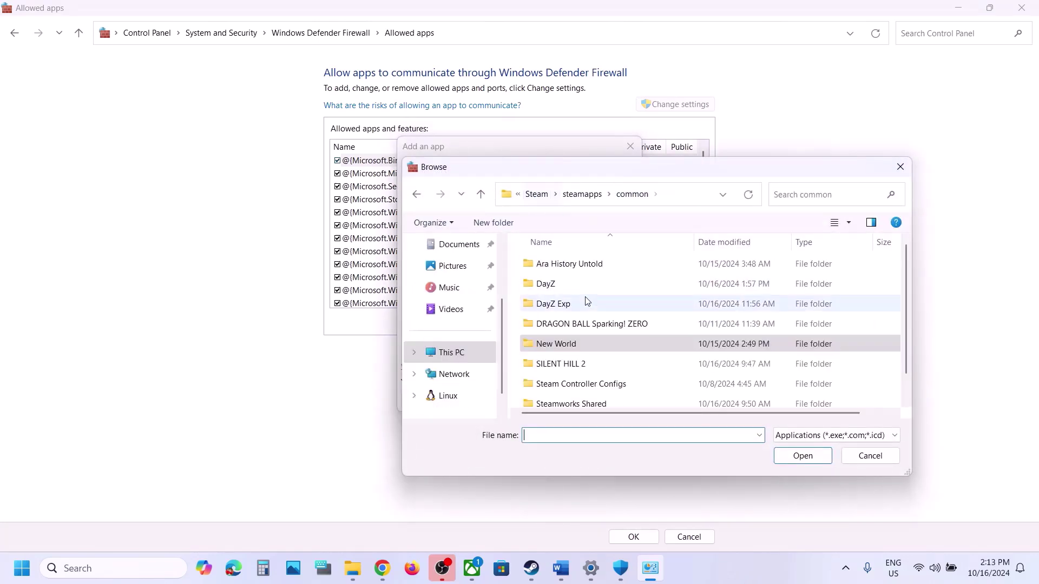
{"action": "double_click", "coordinate": [557, 286]}
{"action": "scroll", "coordinate": [588, 343], "scroll_direction": "down", "scroll_amount": 2}
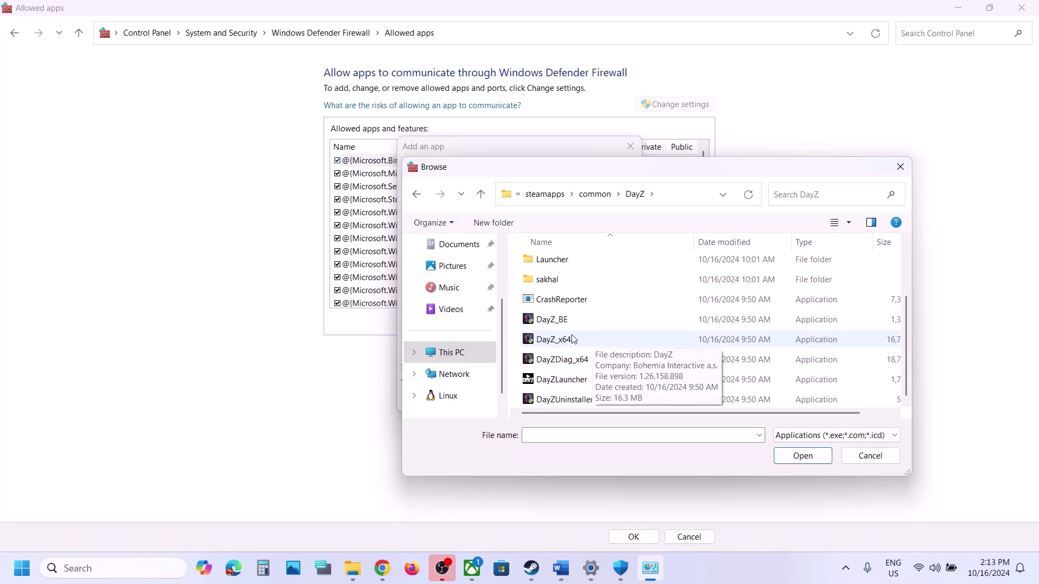
{"action": "left_click", "coordinate": [562, 320]}
{"action": "left_click", "coordinate": [813, 460]}
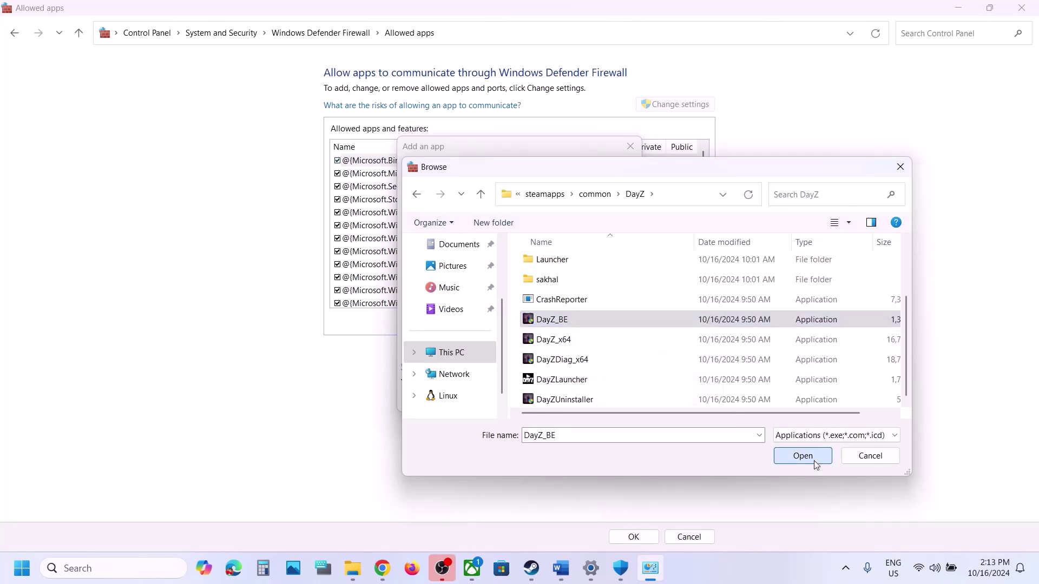
{"action": "left_click", "coordinate": [554, 399]}
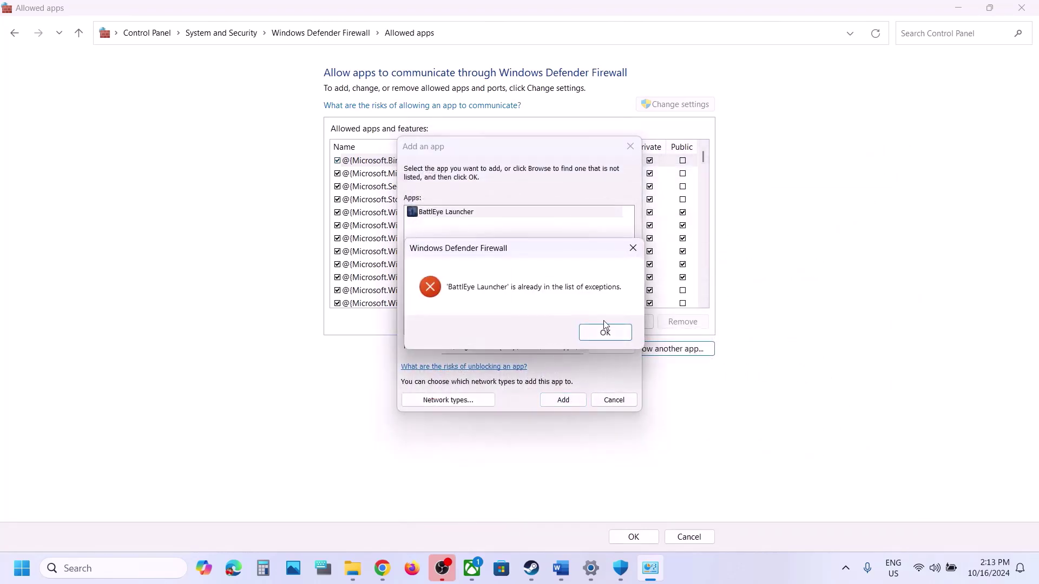
{"action": "left_click", "coordinate": [604, 332]}
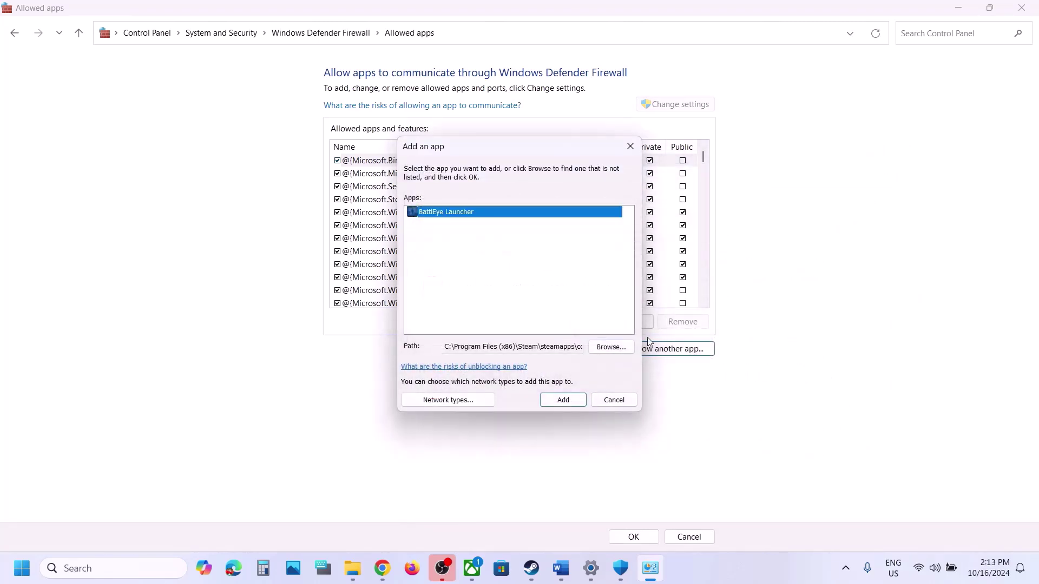
- Try to add DayZ_x64 from the DayZ folder to the apps allowed through the firewall
{"action": "left_click", "coordinate": [610, 347]}
{"action": "scroll", "coordinate": [589, 364], "scroll_direction": "down", "scroll_amount": 2}
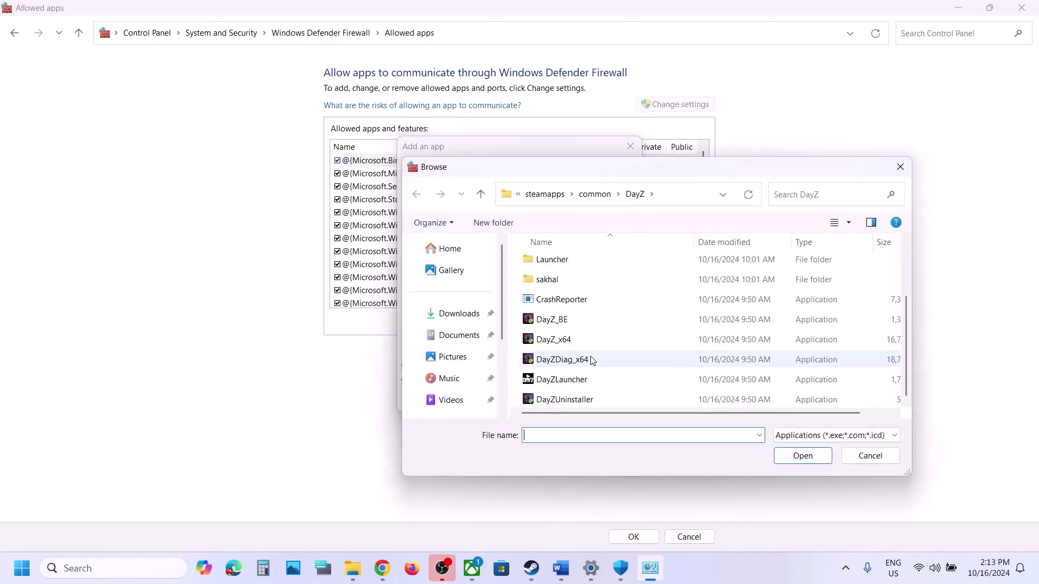
{"action": "left_click", "coordinate": [568, 339]}
{"action": "left_click", "coordinate": [786, 456]}
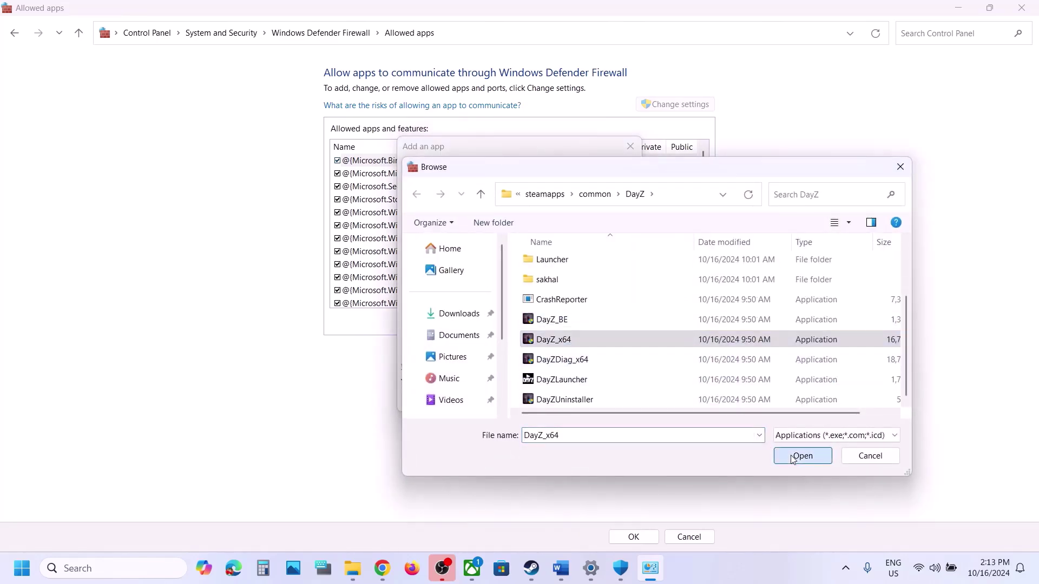
{"action": "left_click", "coordinate": [559, 398]}
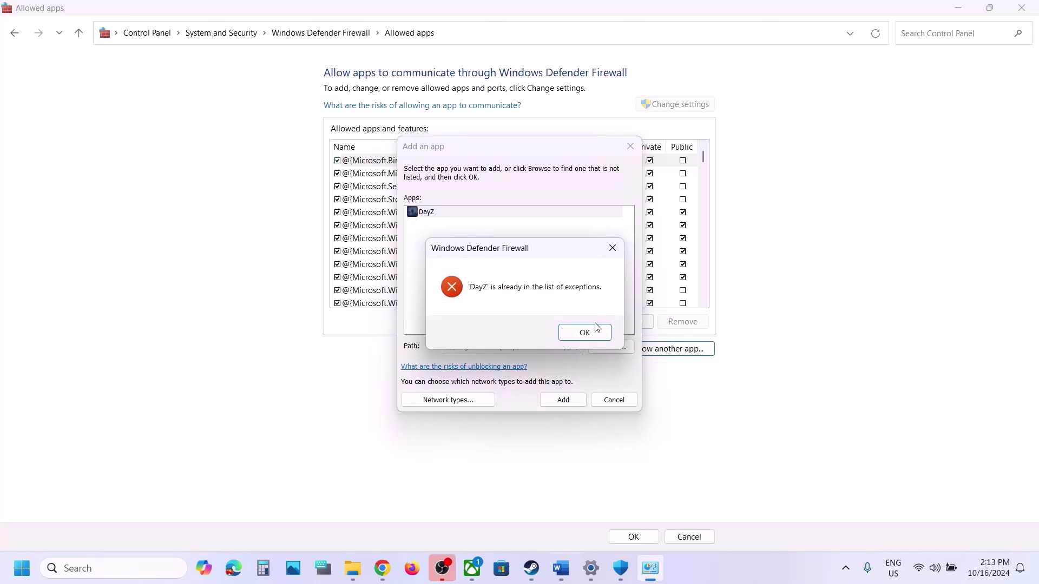
{"action": "left_click", "coordinate": [589, 332]}
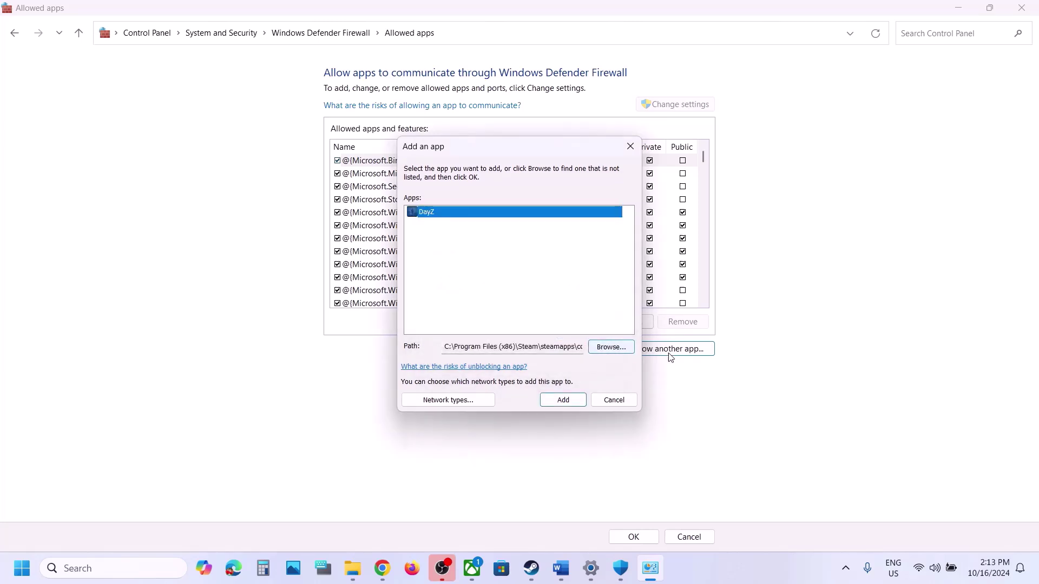
- Add DayZDiag_x64 from the DayZ folder to the apps allowed through the firewall
{"action": "left_click", "coordinate": [611, 347]}
{"action": "scroll", "coordinate": [595, 352], "scroll_direction": "down", "scroll_amount": 2}
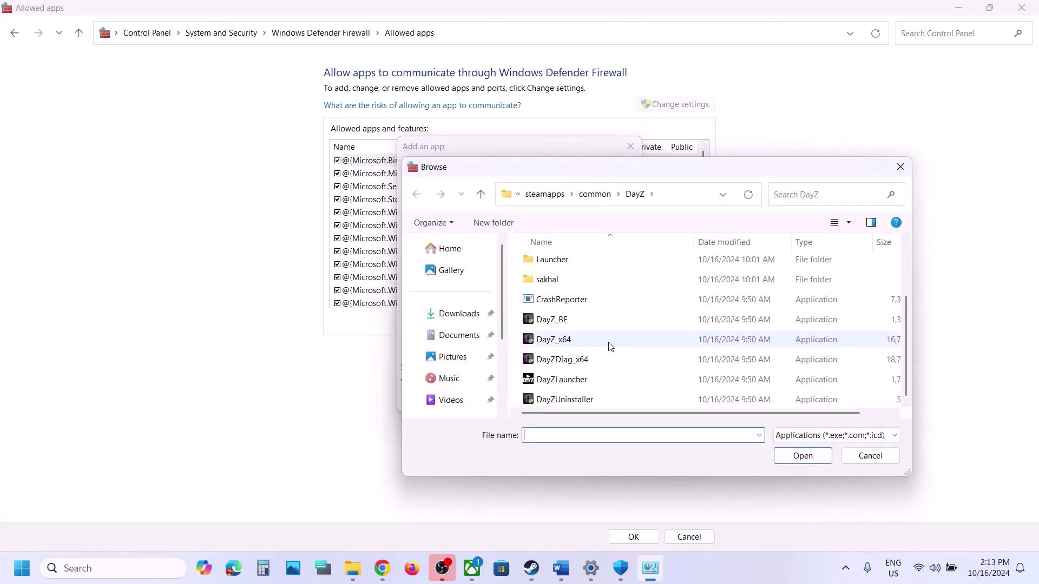
{"action": "left_click", "coordinate": [572, 359]}
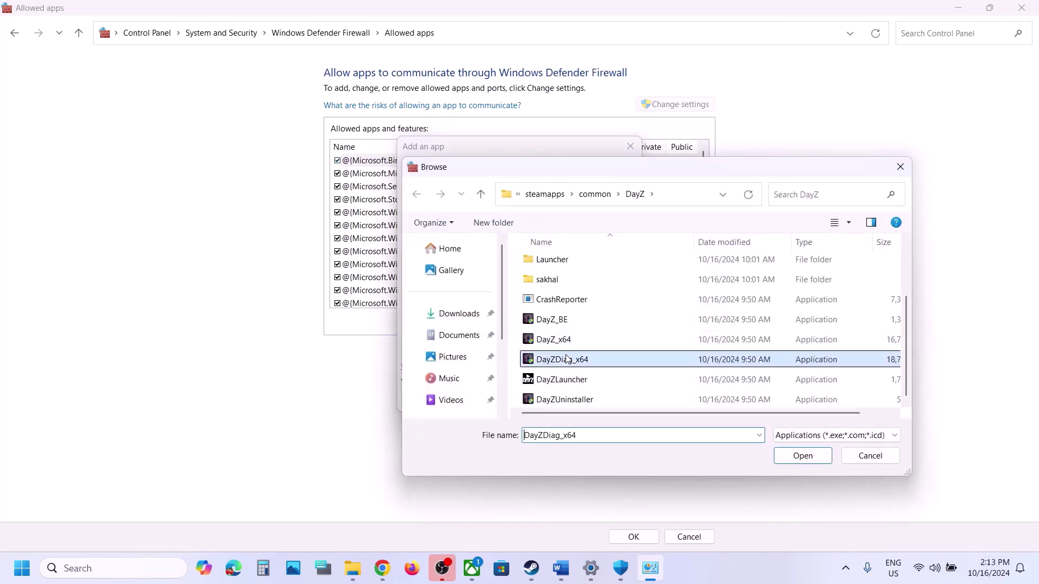
{"action": "left_click", "coordinate": [785, 458]}
{"action": "left_click", "coordinate": [572, 399]}
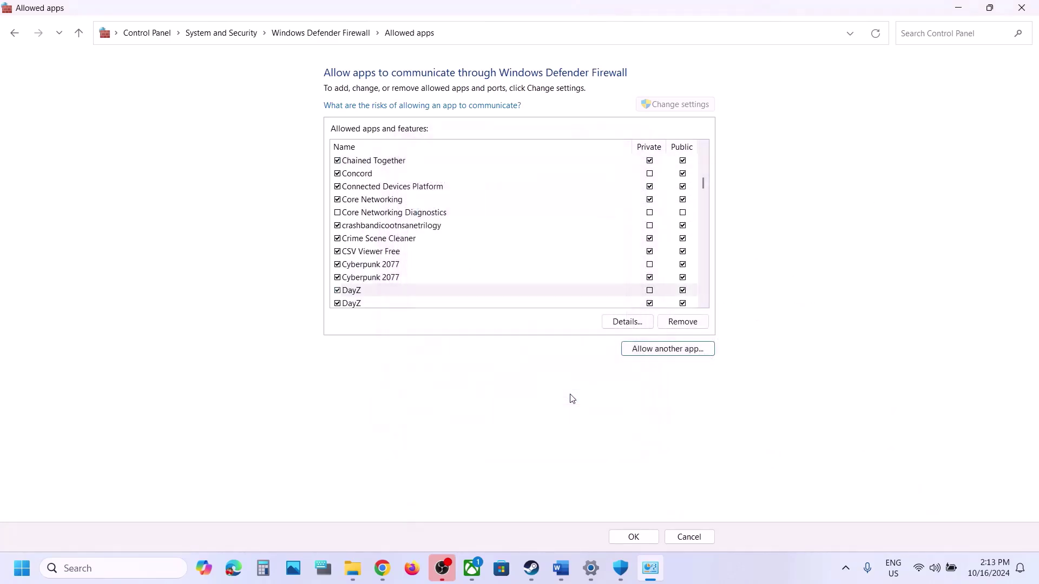
- Try to add DayZLauncher from the DayZ folder to the apps allowed through the firewall
{"action": "left_click", "coordinate": [655, 352]}
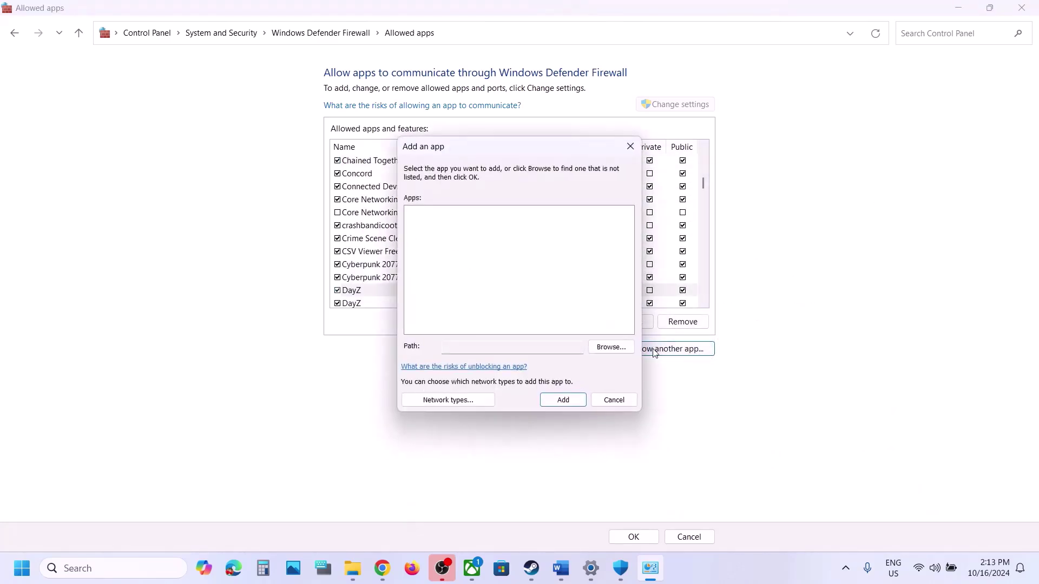
{"action": "left_click", "coordinate": [608, 346]}
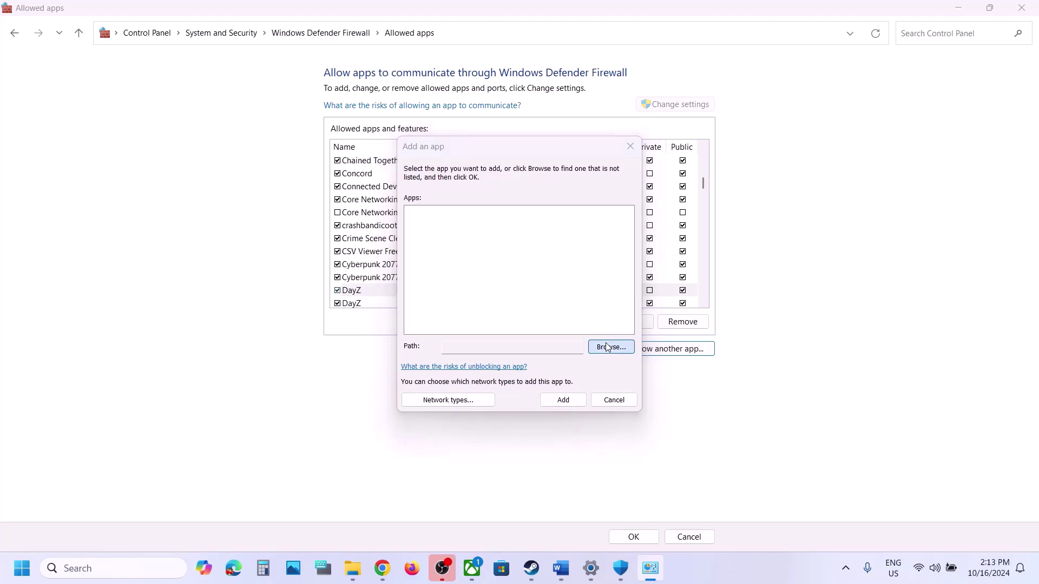
{"action": "scroll", "coordinate": [621, 385], "scroll_direction": "down", "scroll_amount": 2}
{"action": "left_click", "coordinate": [585, 382]}
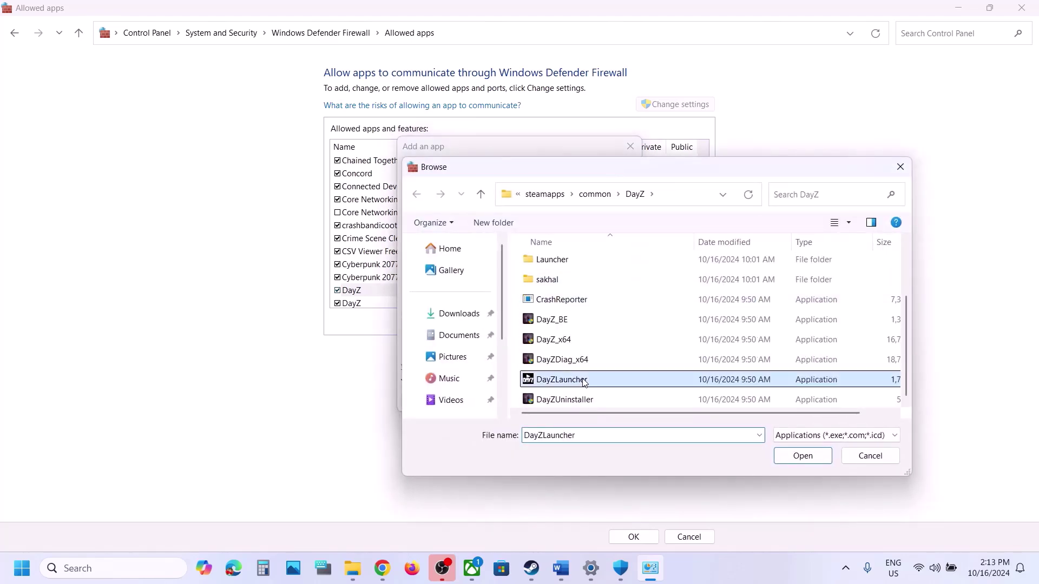
{"action": "left_click", "coordinate": [785, 456]}
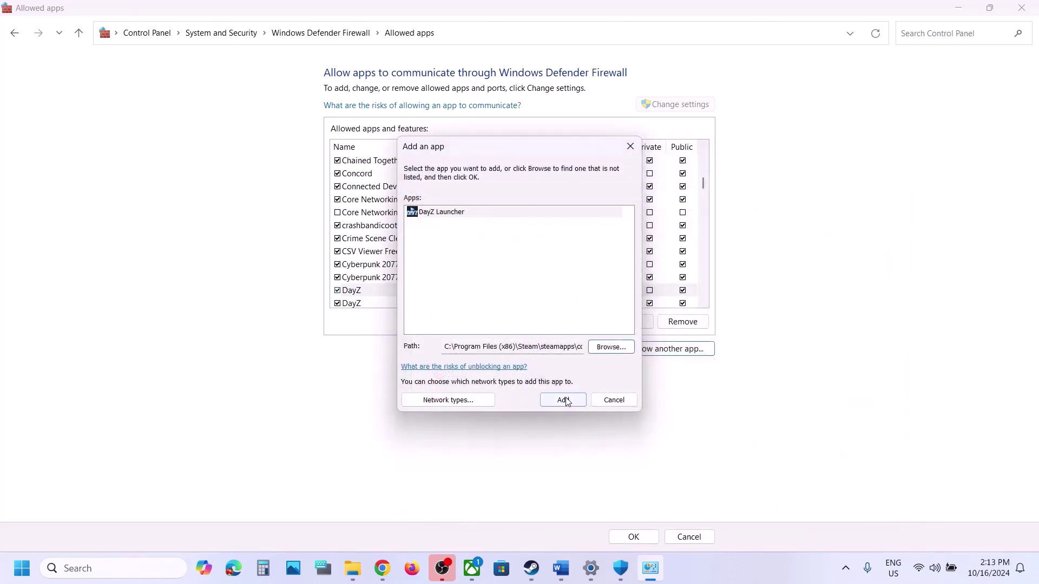
{"action": "left_click", "coordinate": [566, 400]}
{"action": "left_click", "coordinate": [599, 329]}
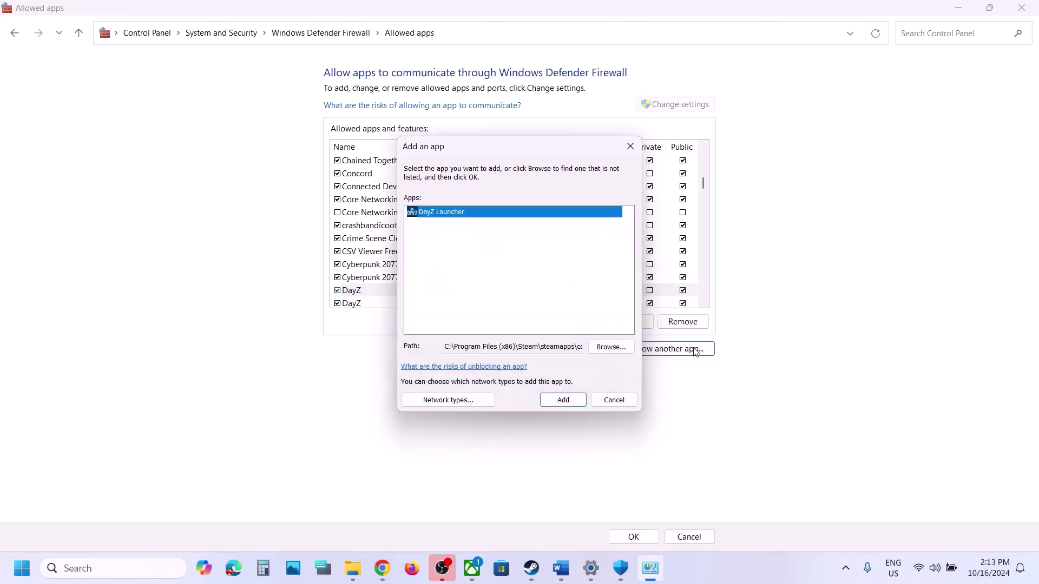
- Add DayZUninstaller from the DayZ folder to the apps allowed through the firewall
{"action": "left_click", "coordinate": [611, 347]}
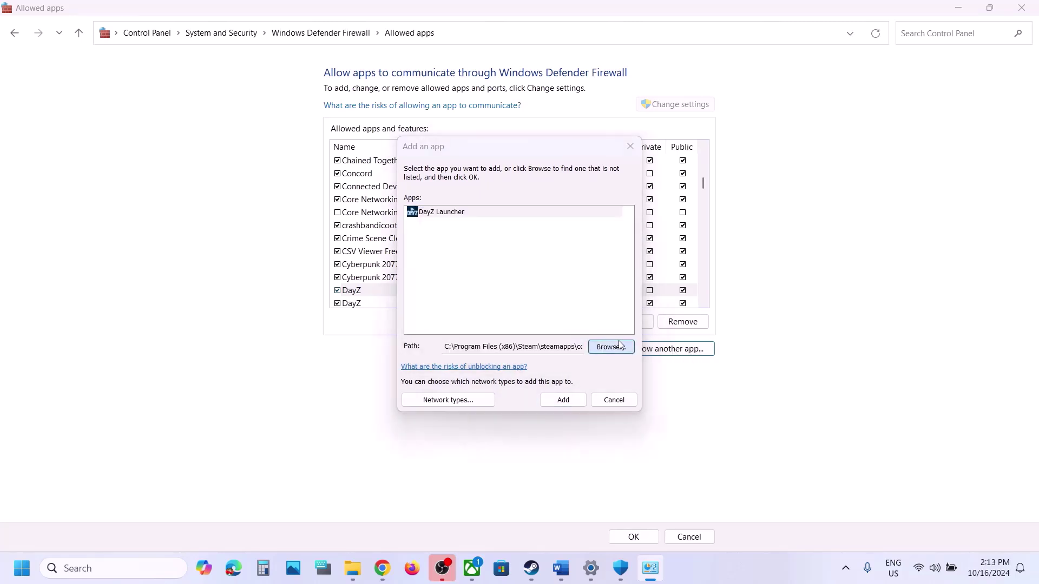
{"action": "scroll", "coordinate": [668, 285], "scroll_direction": "down", "scroll_amount": 2}
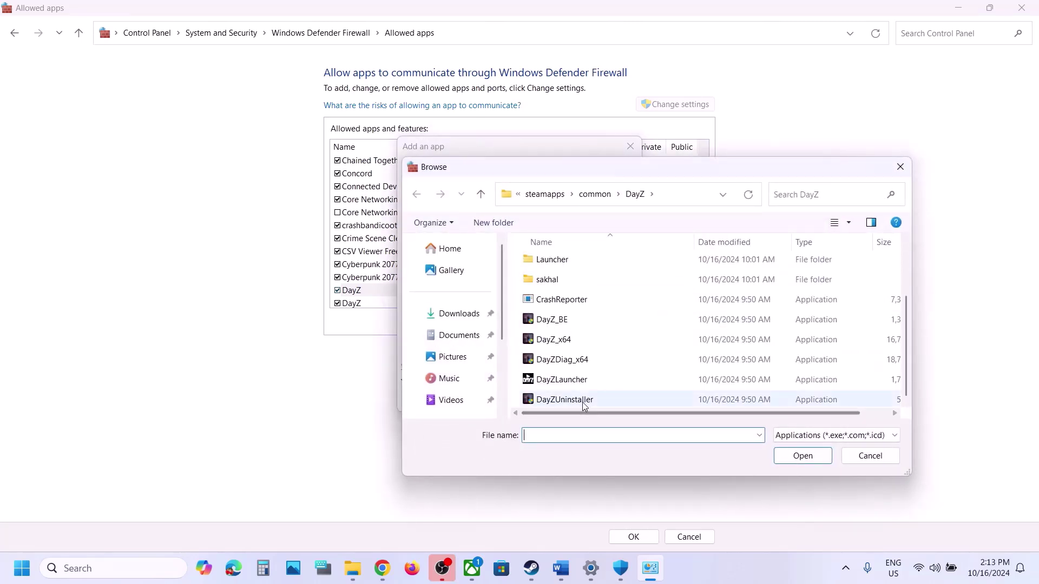
{"action": "left_click", "coordinate": [565, 401]}
{"action": "left_click", "coordinate": [803, 457]}
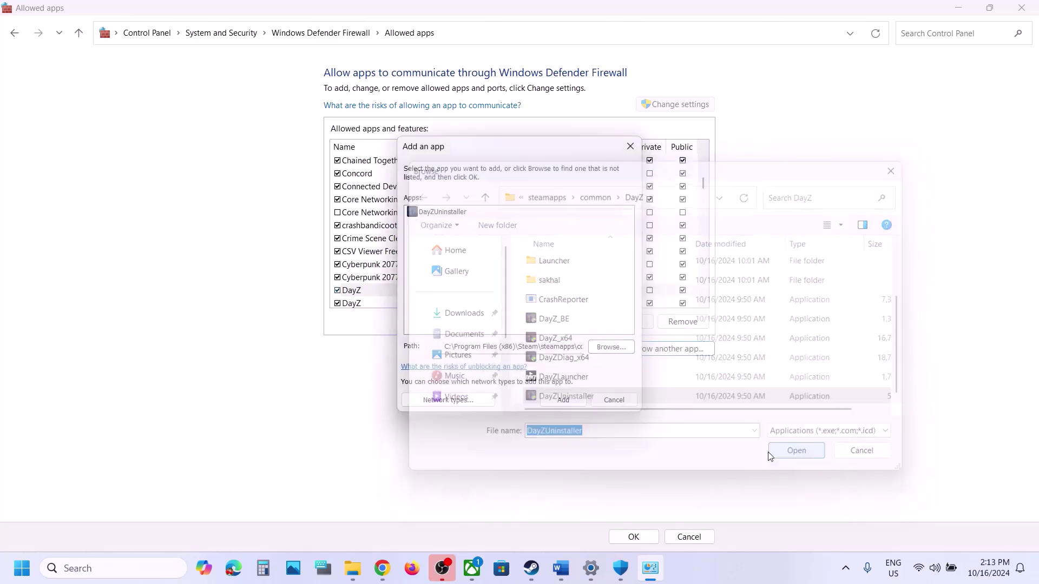
{"action": "left_click", "coordinate": [564, 400]}
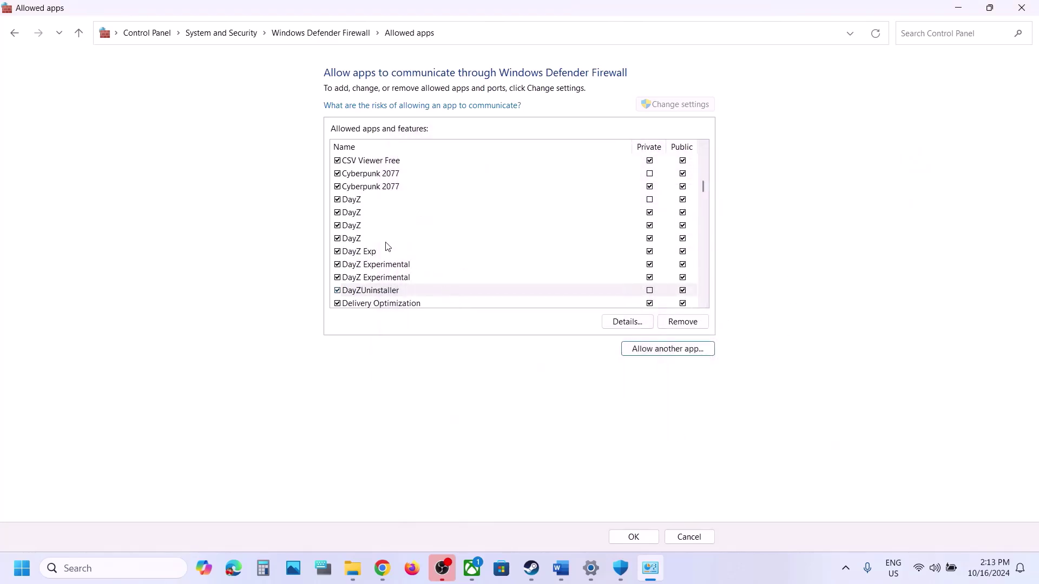
- Select the first DayZ entry in the allowed apps list, and close the firewall, Windows Security and Settings windows
{"action": "left_click", "coordinate": [356, 200]}
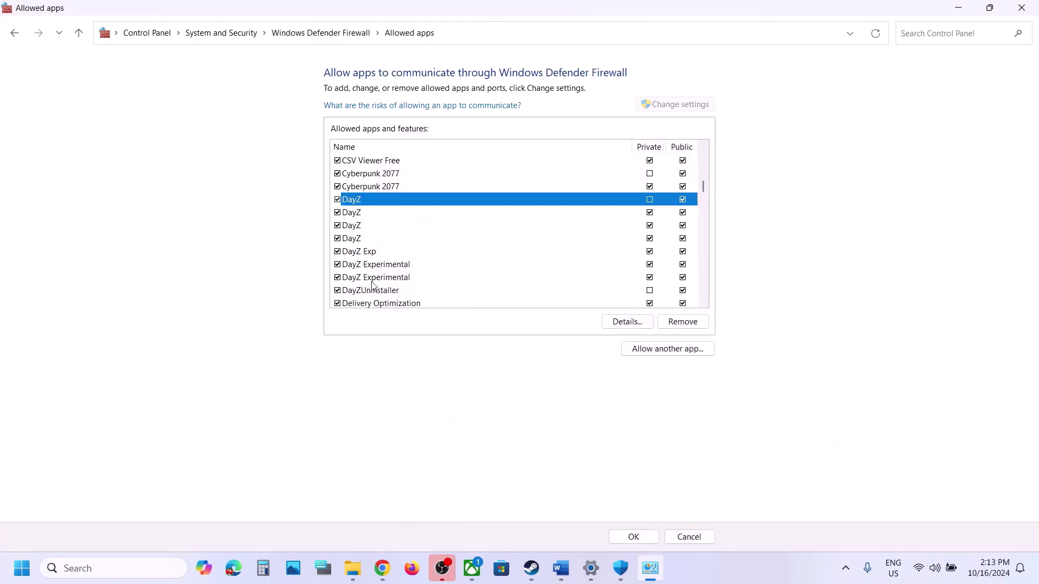
{"action": "left_click", "coordinate": [1021, 7]}
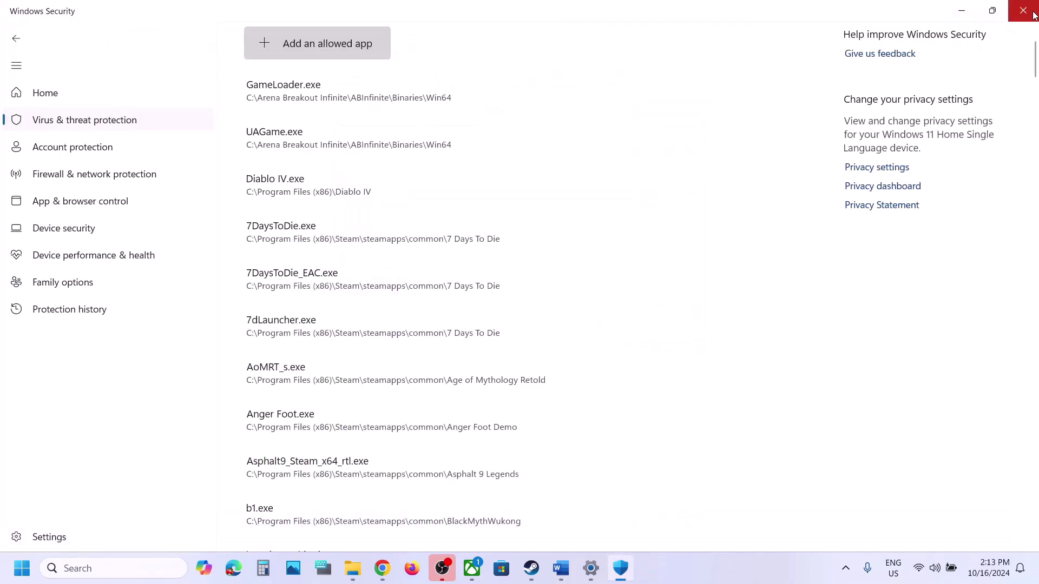
{"action": "left_click", "coordinate": [1028, 11]}
{"action": "left_click", "coordinate": [1028, 11]}
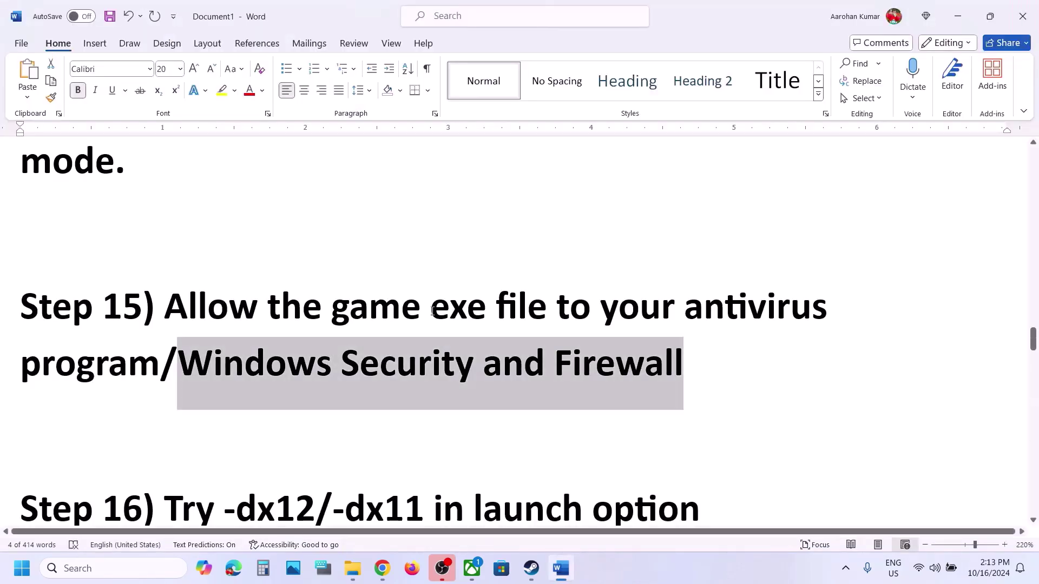
- Switch to Steam, open DayZ's properties and enter -dx11 as its launch option
{"action": "scroll", "coordinate": [431, 308], "scroll_direction": "down", "scroll_amount": 2}
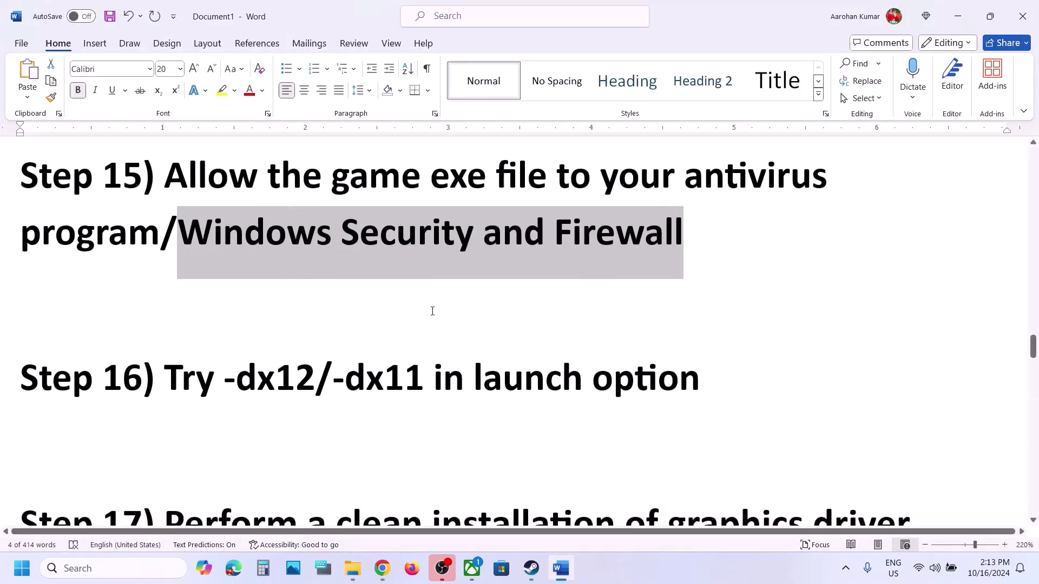
{"action": "left_click", "coordinate": [531, 568]}
{"action": "right_click", "coordinate": [107, 315]}
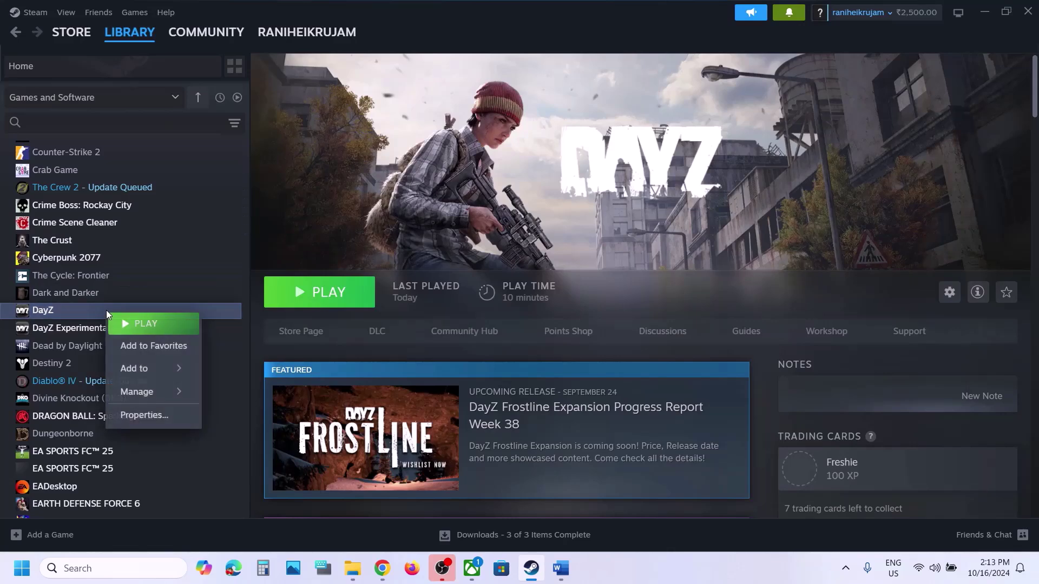
{"action": "left_click", "coordinate": [153, 414]}
{"action": "left_click", "coordinate": [441, 365]}
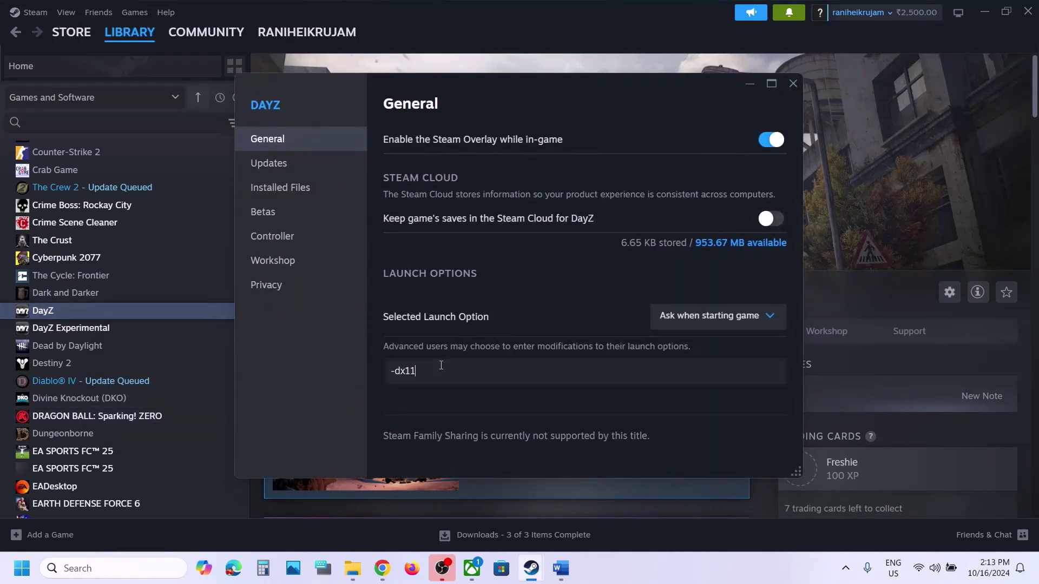
{"action": "type", "text": "-dx11"}
{"action": "left_click", "coordinate": [424, 404]}
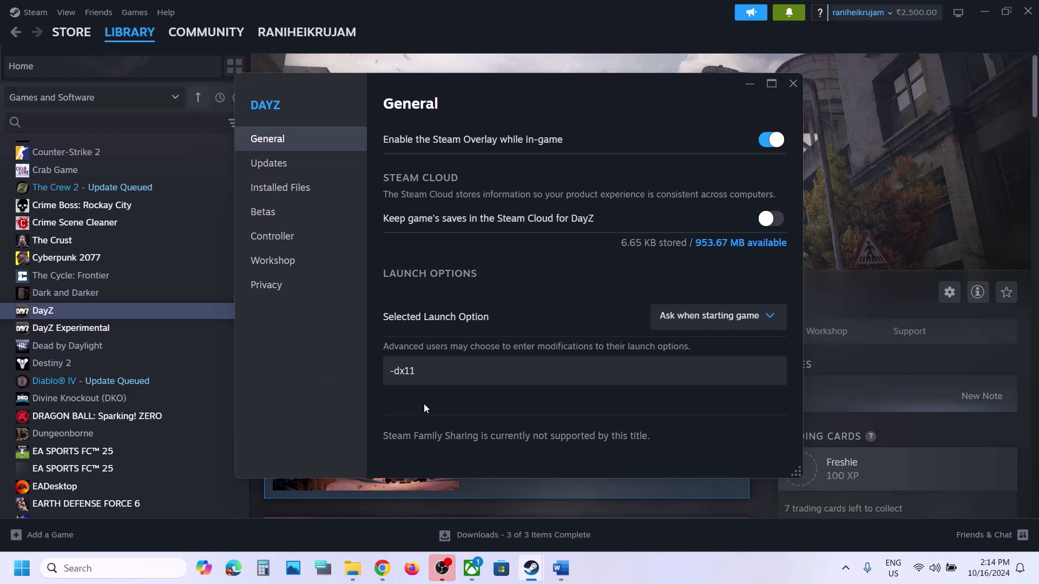
- Replace DayZ's launch option with -dx12, clear the launch options again and close the game's properties
{"action": "left_click_drag", "start_coordinate": [433, 372], "coordinate": [350, 370]}
{"action": "type", "text": "-dx12"}
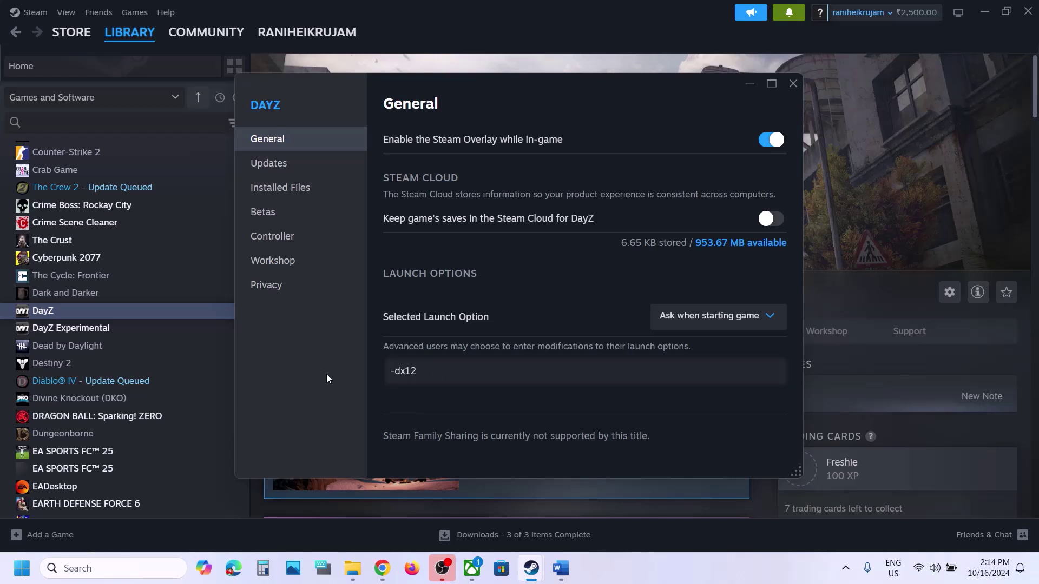
{"action": "left_click_drag", "start_coordinate": [464, 372], "coordinate": [304, 364]}
{"action": "key", "text": "BackSpace"}
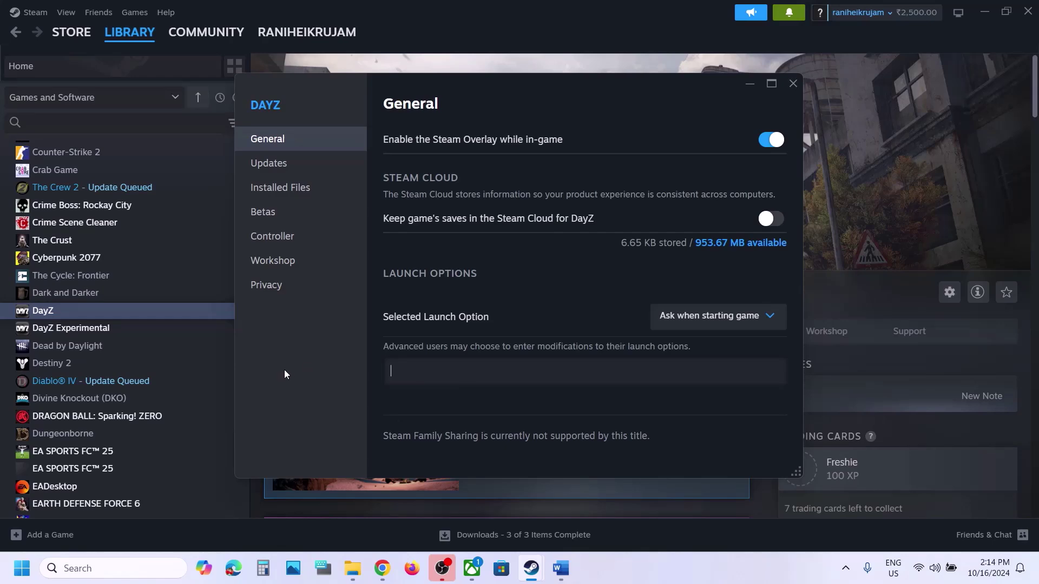
{"action": "left_click", "coordinate": [793, 83]}
- Switch to the Word document and highlight the Step 17 text about performing a clean installation of the graphics driver
{"action": "left_click", "coordinate": [560, 568]}
{"action": "scroll", "coordinate": [476, 389], "scroll_direction": "down", "scroll_amount": 2}
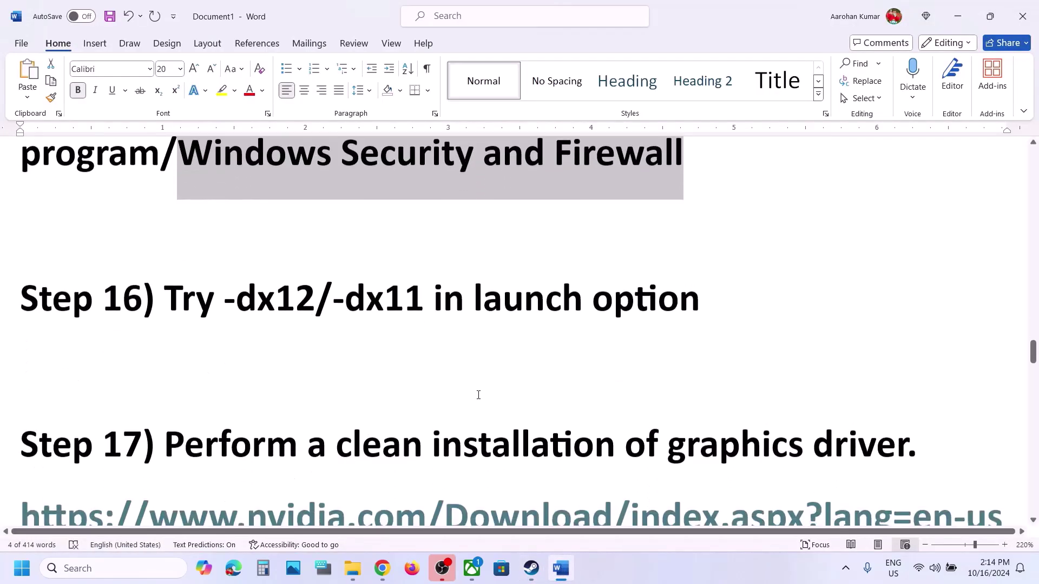
{"action": "scroll", "coordinate": [478, 395], "scroll_direction": "down", "scroll_amount": 3}
{"action": "left_click_drag", "start_coordinate": [221, 297], "coordinate": [801, 331]}
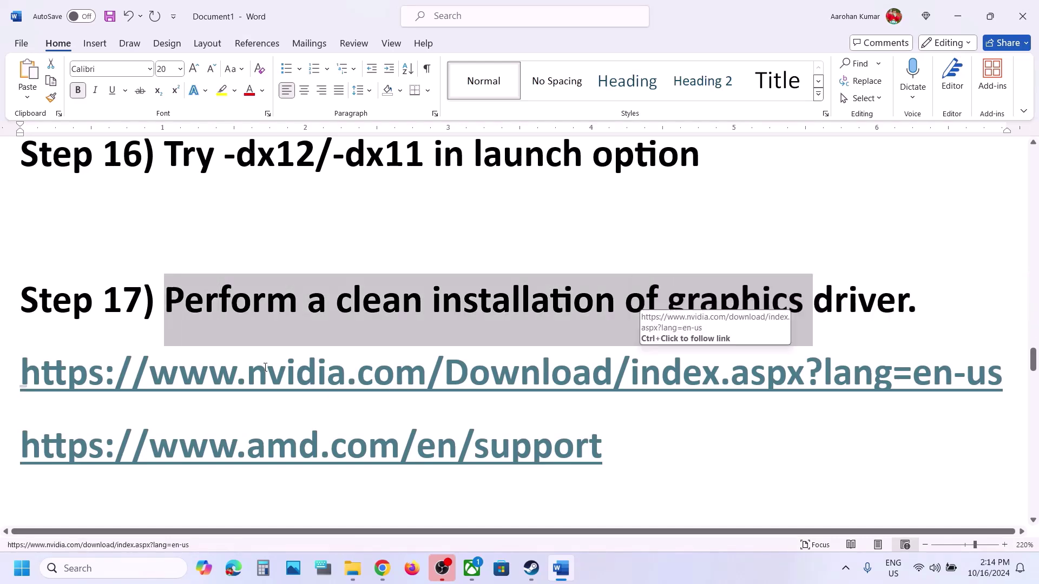
- Highlight parts of the NVIDIA and AMD driver download links under Step 17
{"action": "left_click_drag", "start_coordinate": [702, 372], "coordinate": [268, 373]}
{"action": "left_click_drag", "start_coordinate": [241, 432], "coordinate": [457, 432]}
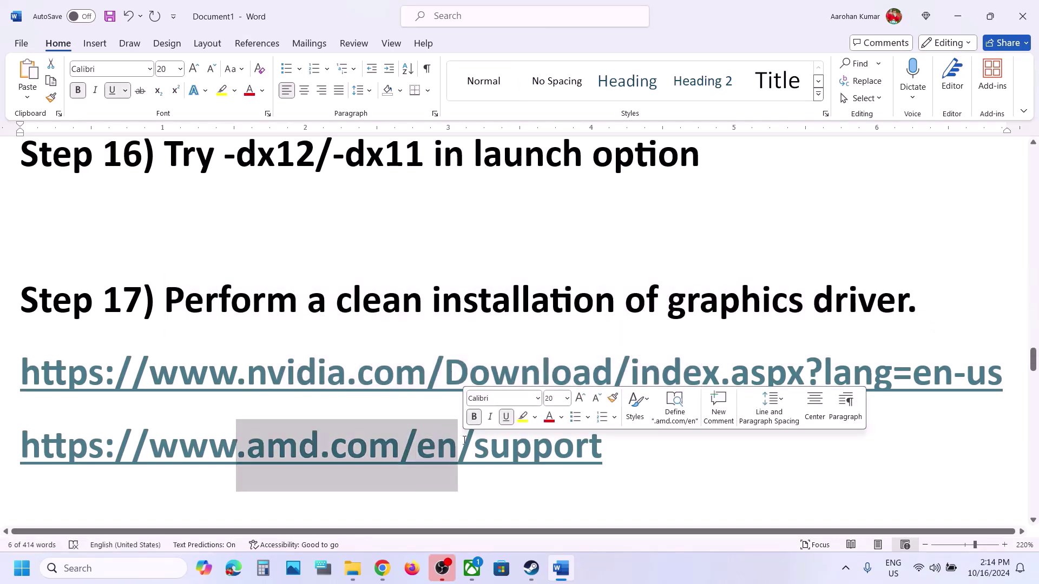
{"action": "left_click_drag", "start_coordinate": [241, 372], "coordinate": [520, 373]}
- Switch to the NVIDIA drivers page in Chrome and find GeForce drivers for the GeForce RTX 3050 Laptop GPU on Windows 11
{"action": "left_click", "coordinate": [727, 580]}
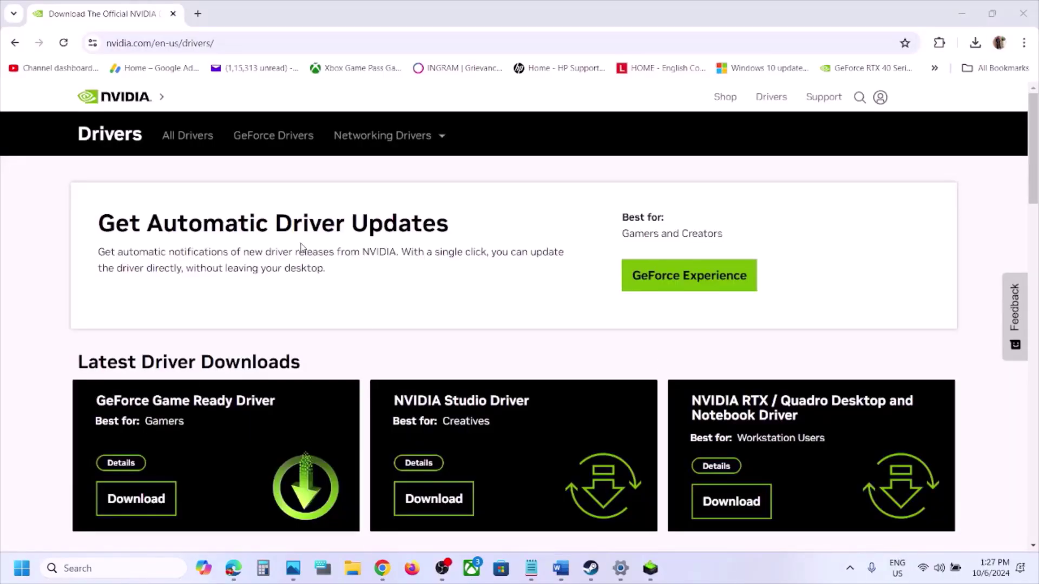
{"action": "scroll", "coordinate": [309, 301], "scroll_direction": "down", "scroll_amount": 8}
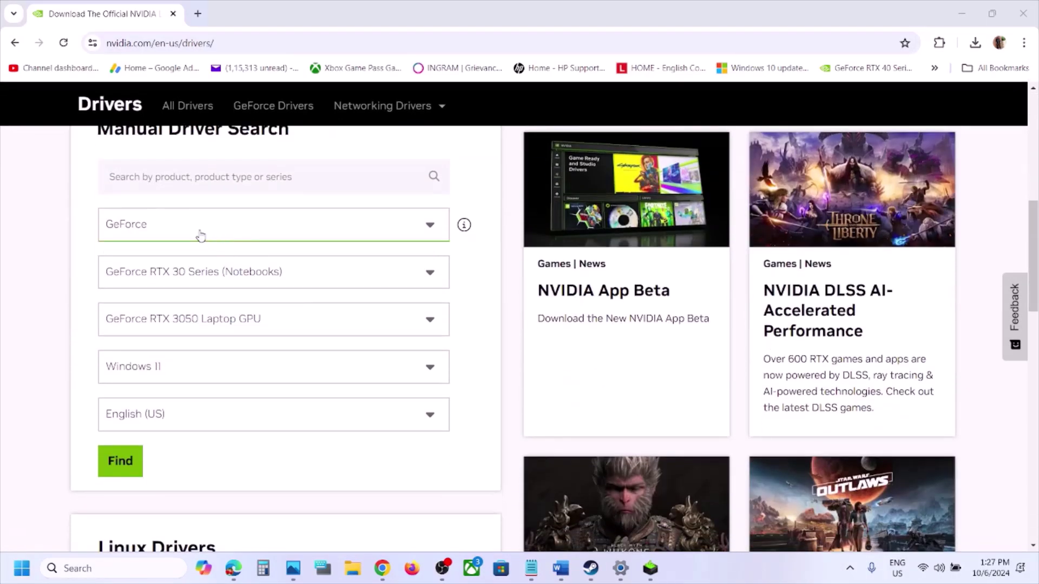
{"action": "left_click", "coordinate": [201, 235]}
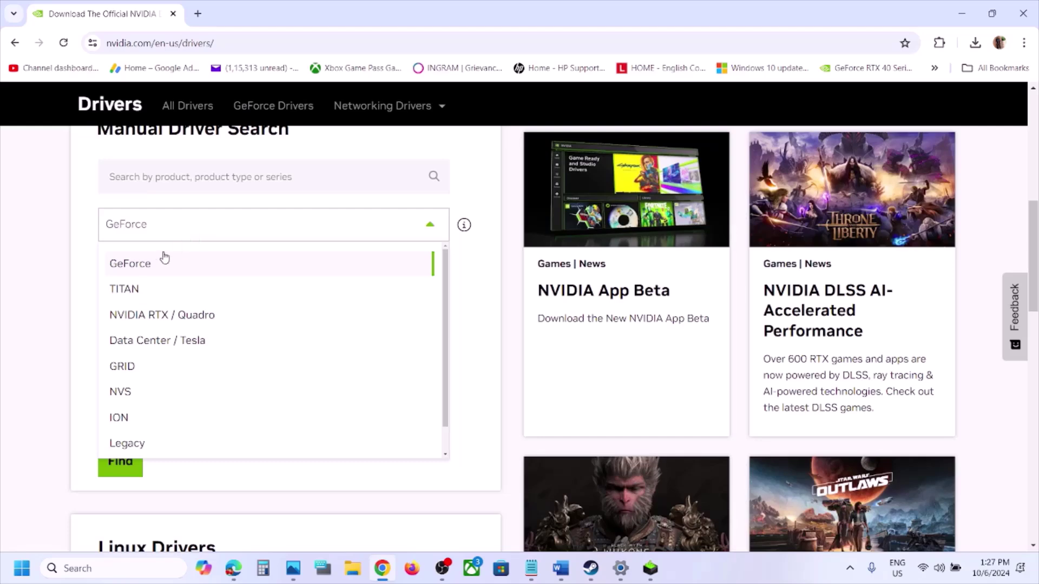
{"action": "left_click", "coordinate": [147, 265]}
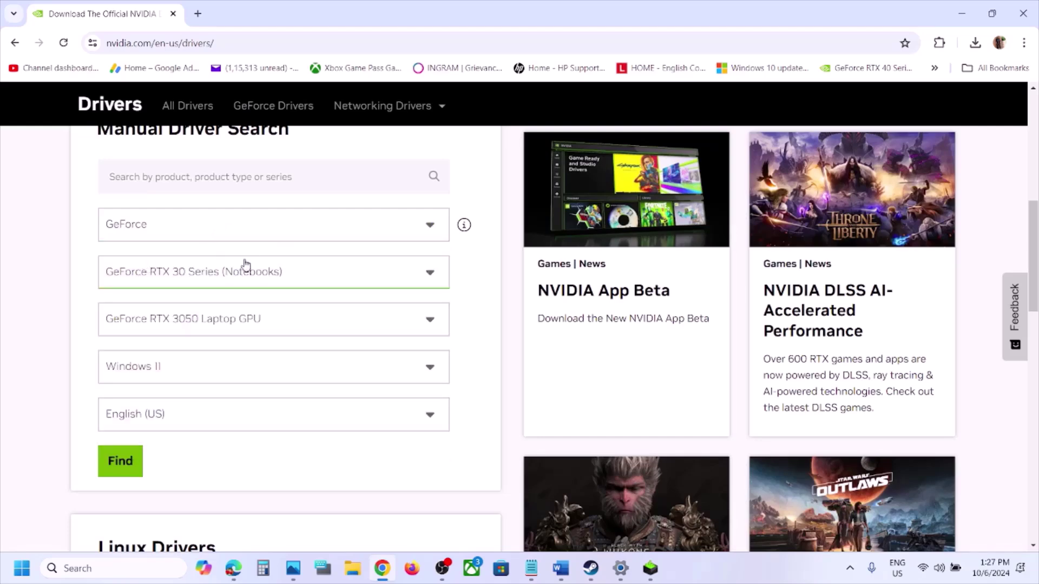
{"action": "left_click", "coordinate": [230, 286]}
{"action": "left_click", "coordinate": [52, 320]}
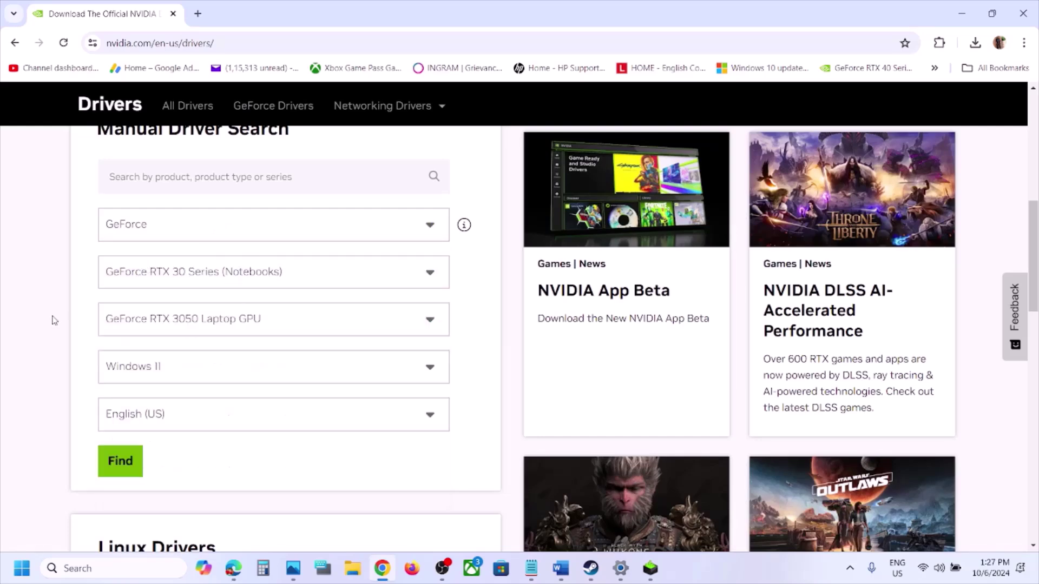
{"action": "left_click", "coordinate": [205, 356]}
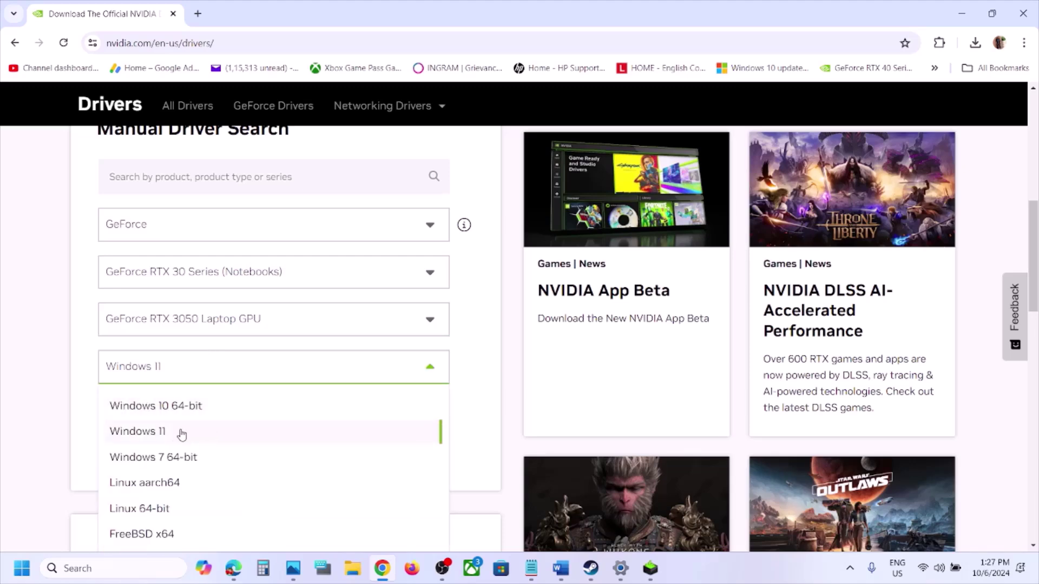
{"action": "left_click", "coordinate": [69, 381]}
{"action": "left_click", "coordinate": [129, 464]}
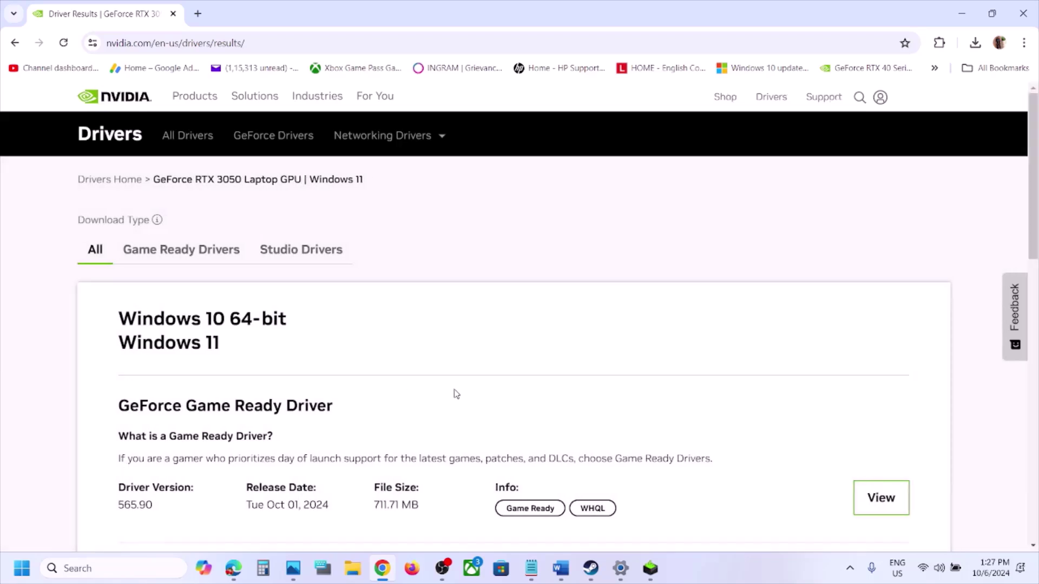
- Download GeForce Game Ready Driver 565.90 from the results and check its progress in the recent download history
{"action": "scroll", "coordinate": [456, 394], "scroll_direction": "down", "scroll_amount": 2}
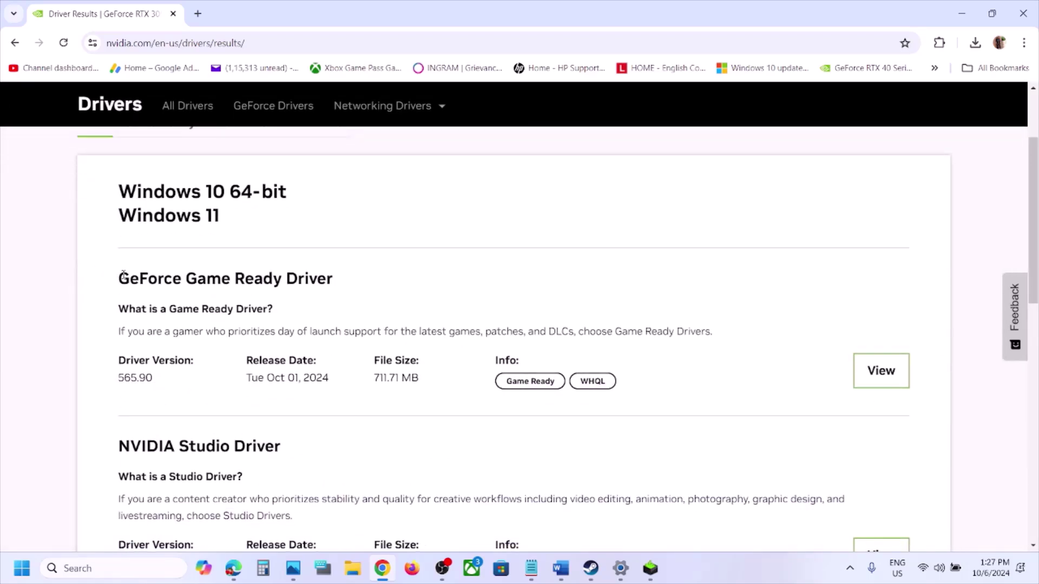
{"action": "left_click_drag", "start_coordinate": [124, 274], "coordinate": [337, 267]}
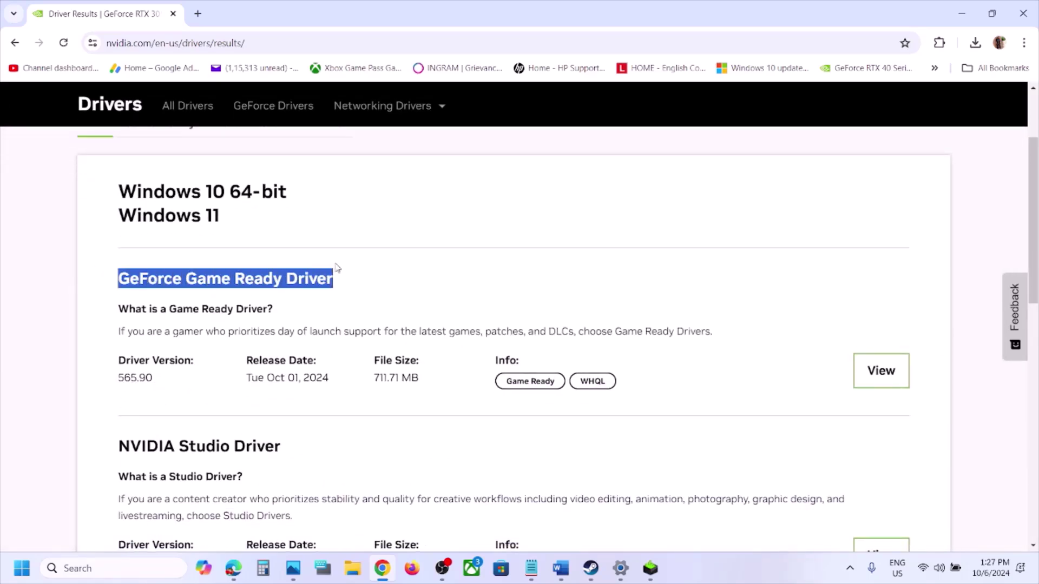
{"action": "left_click", "coordinate": [119, 381]}
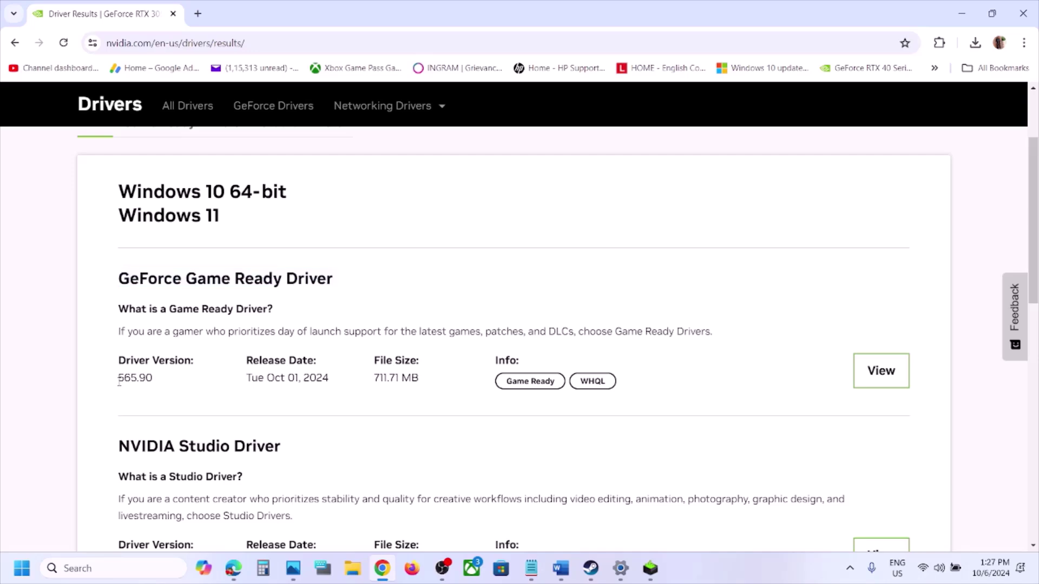
{"action": "left_click", "coordinate": [873, 376]}
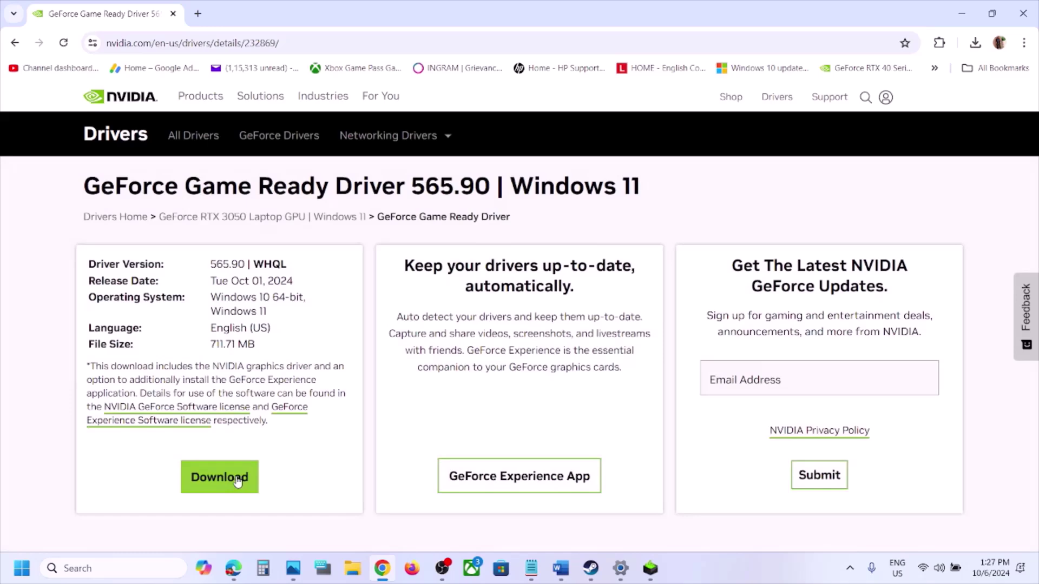
{"action": "left_click", "coordinate": [237, 479]}
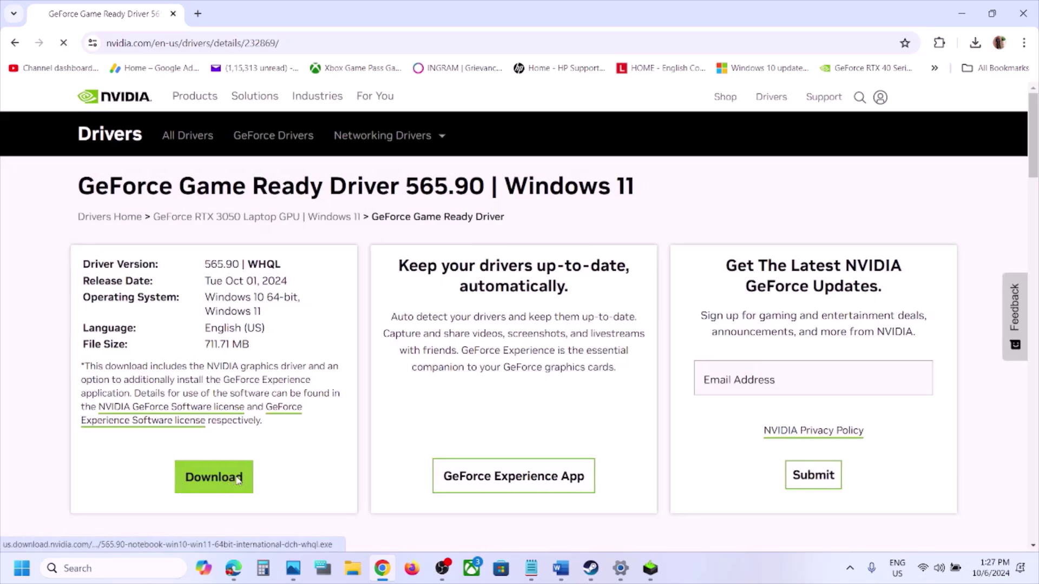
{"action": "left_click", "coordinate": [974, 47]}
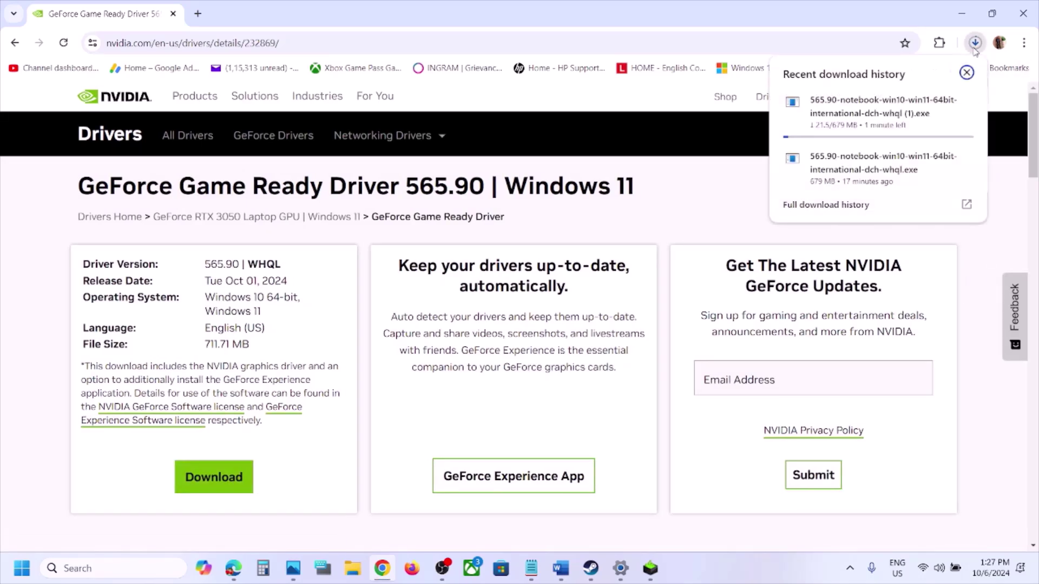
{"action": "left_click", "coordinate": [705, 230]}
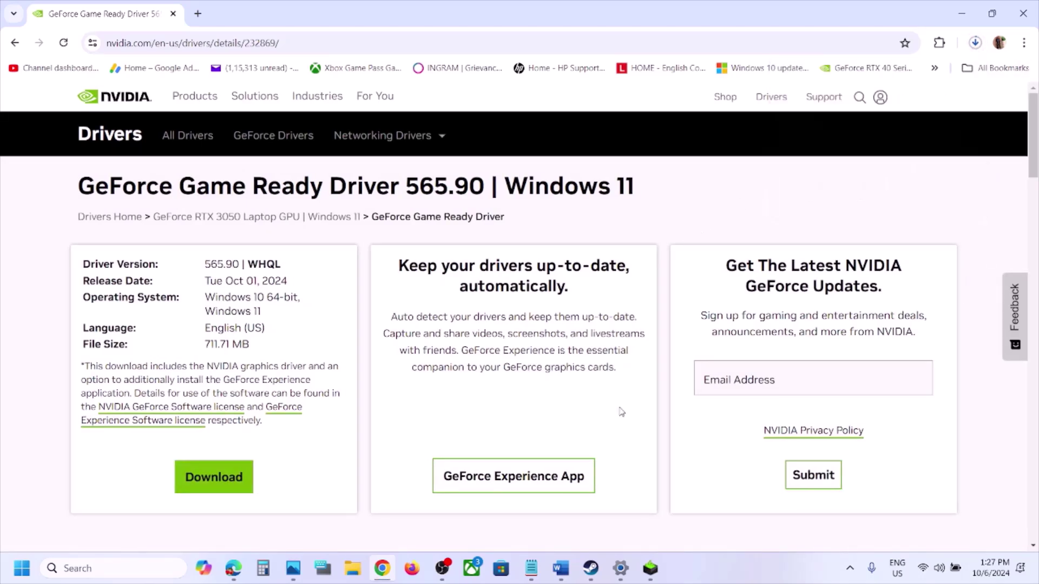
- Switch to the NVIDIA Installer, accept the license and start a custom driver installation with the clean installation option enabled
{"action": "left_click", "coordinate": [649, 571]}
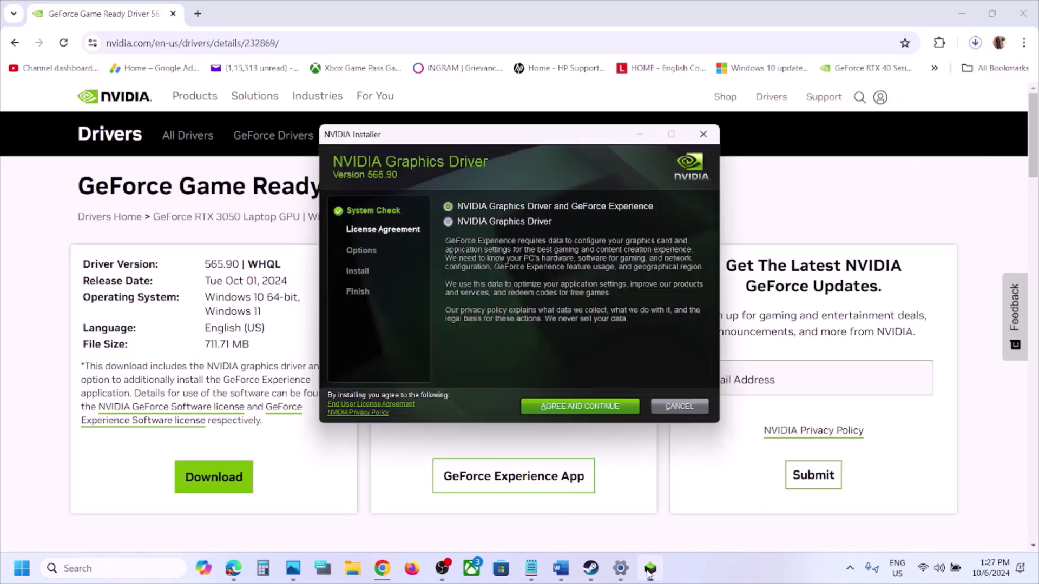
{"action": "left_click", "coordinate": [564, 407]}
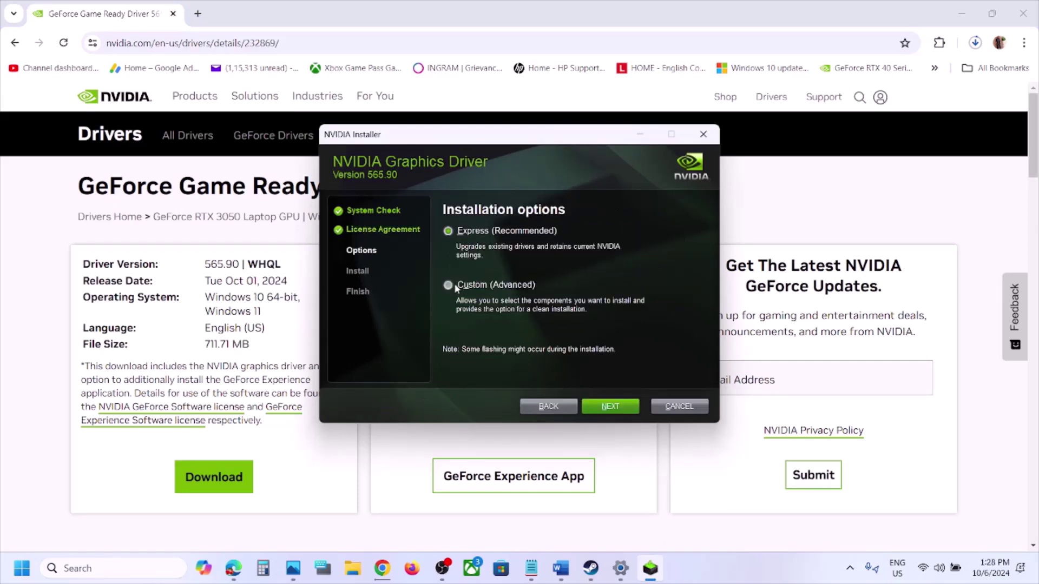
{"action": "left_click", "coordinate": [604, 410]}
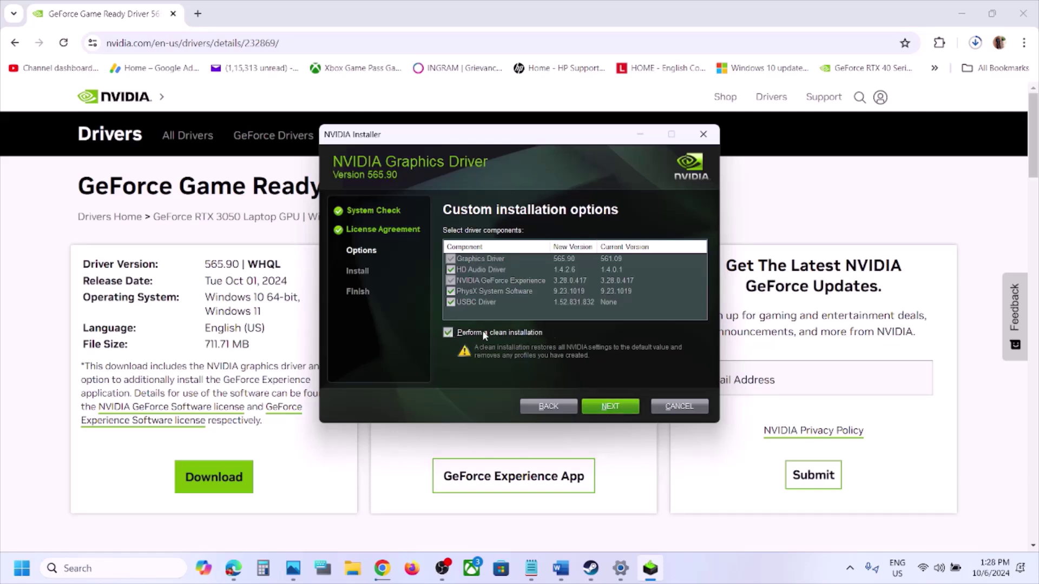
{"action": "left_click", "coordinate": [619, 407]}
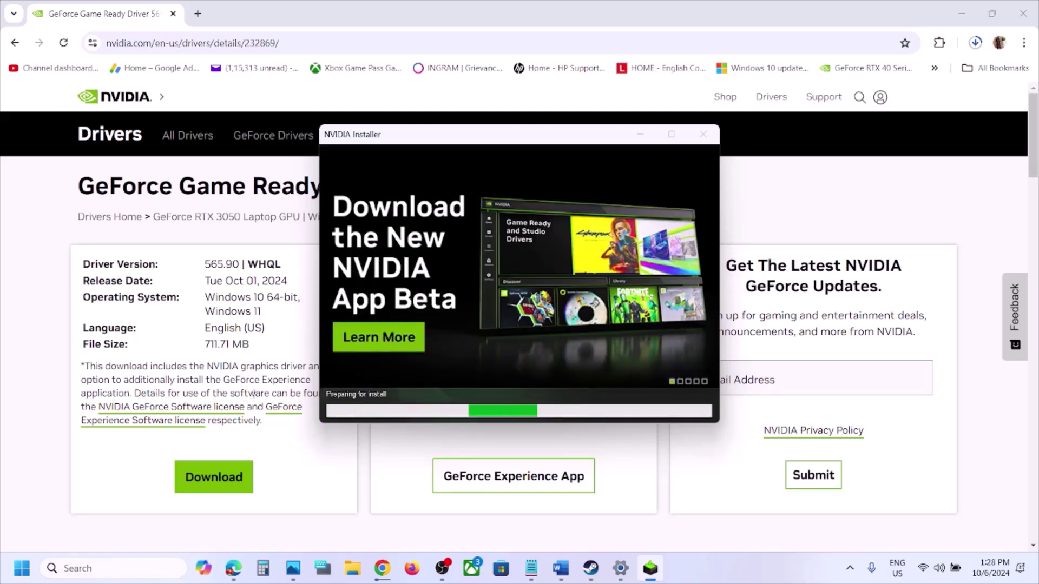
{"action": "key", "text": "super"}
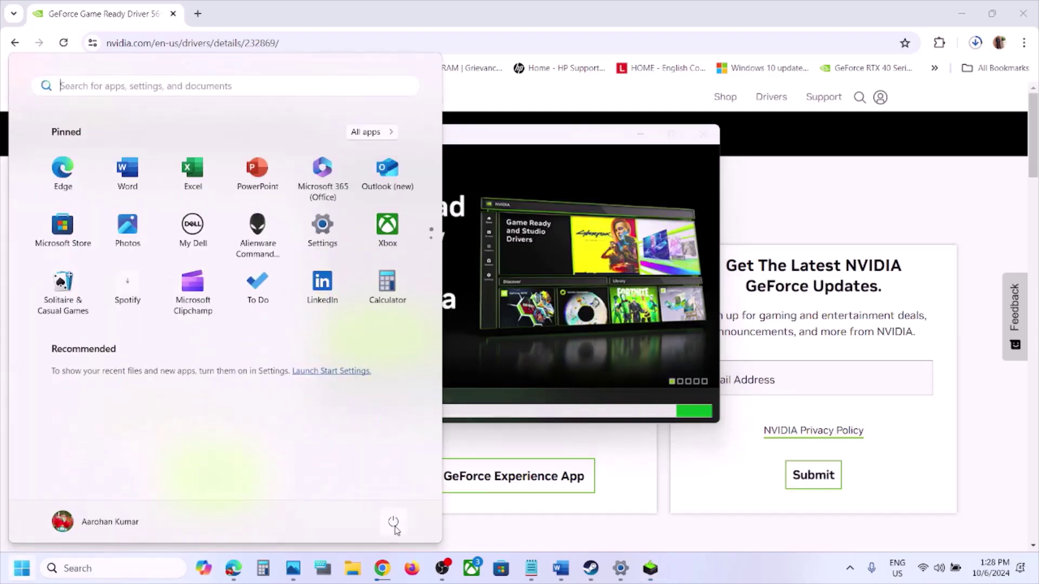
{"action": "left_click", "coordinate": [393, 521]}
{"action": "key", "text": "Escape"}
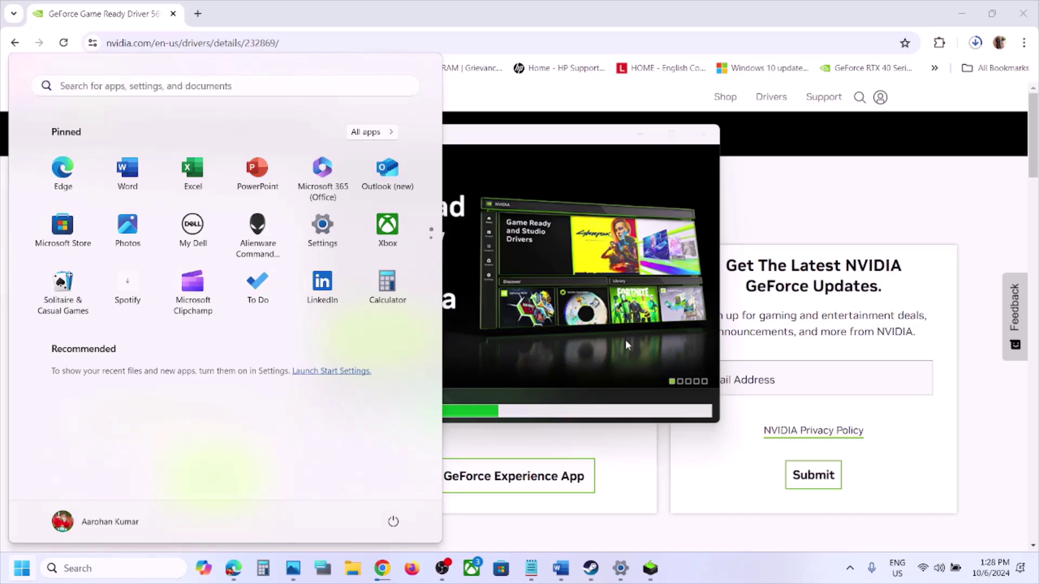
{"action": "left_click", "coordinate": [625, 341]}
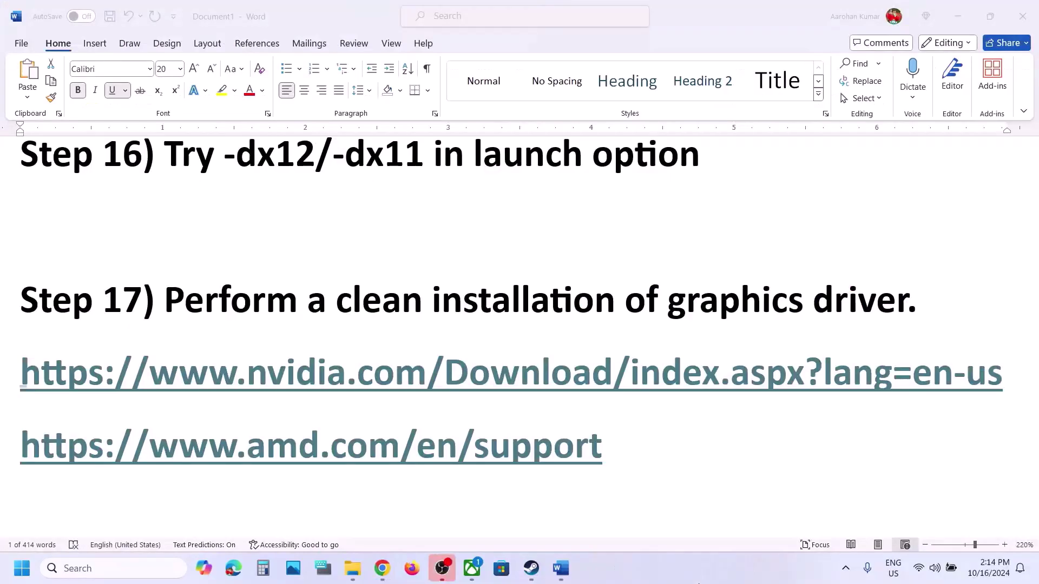
- Copy the word "graphics" from Step 18 of the Word document and use it in Windows search to open Graphics settings
{"action": "scroll", "coordinate": [480, 333], "scroll_direction": "down", "scroll_amount": 5}
{"action": "scroll", "coordinate": [704, 400], "scroll_direction": "up", "scroll_amount": 1}
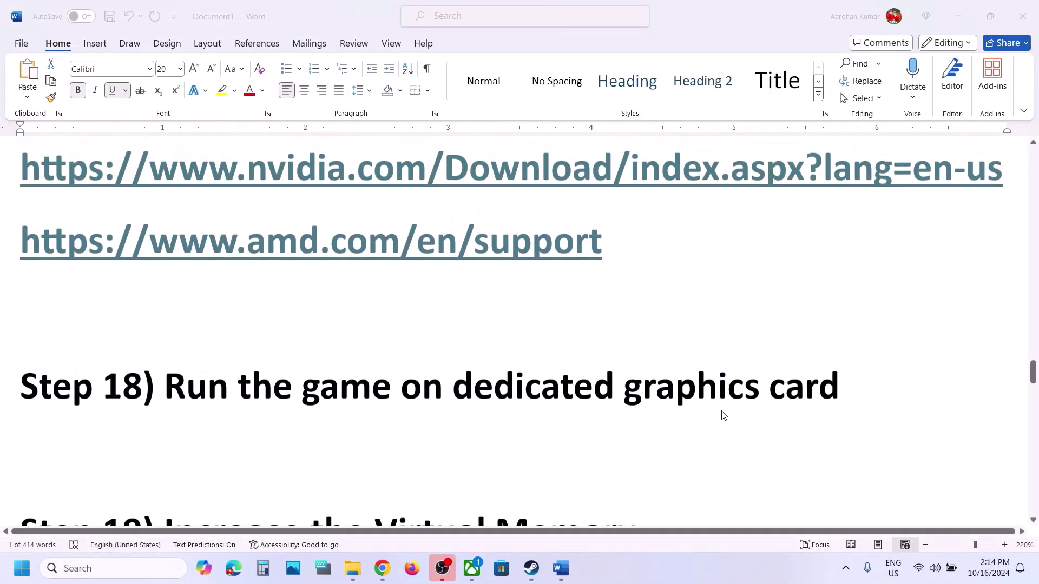
{"action": "double_click", "coordinate": [685, 380], "text": "ctrl"}
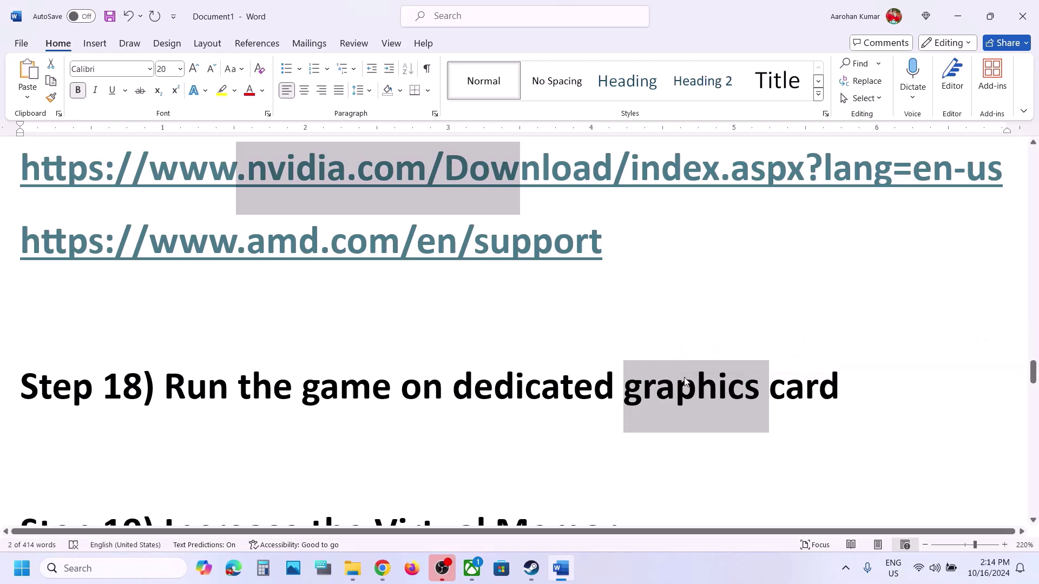
{"action": "double_click", "coordinate": [684, 385]}
{"action": "key", "text": "ctrl+c"}
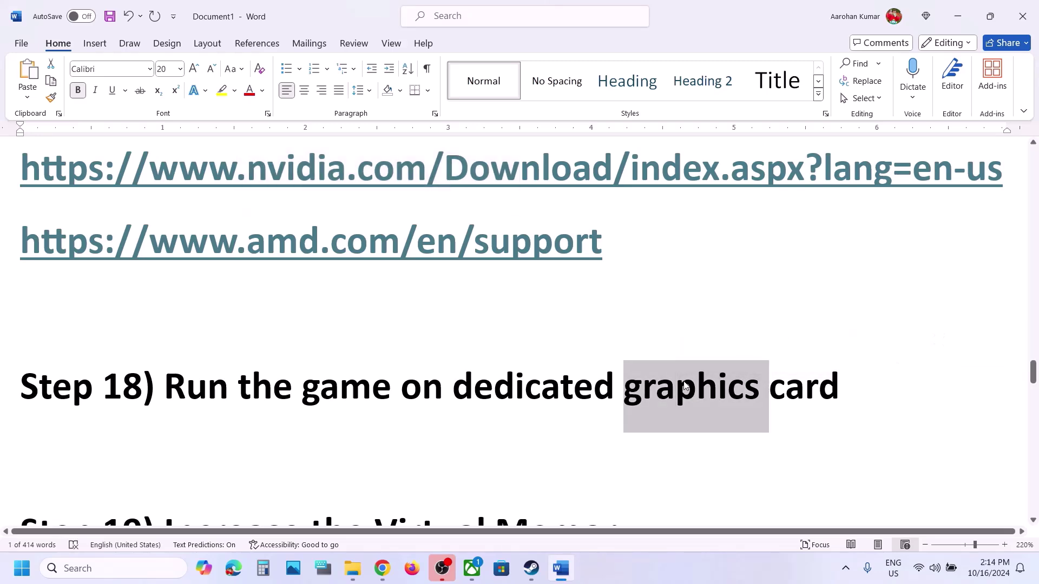
{"action": "left_click", "coordinate": [135, 570]}
{"action": "key", "text": "ctrl+v"}
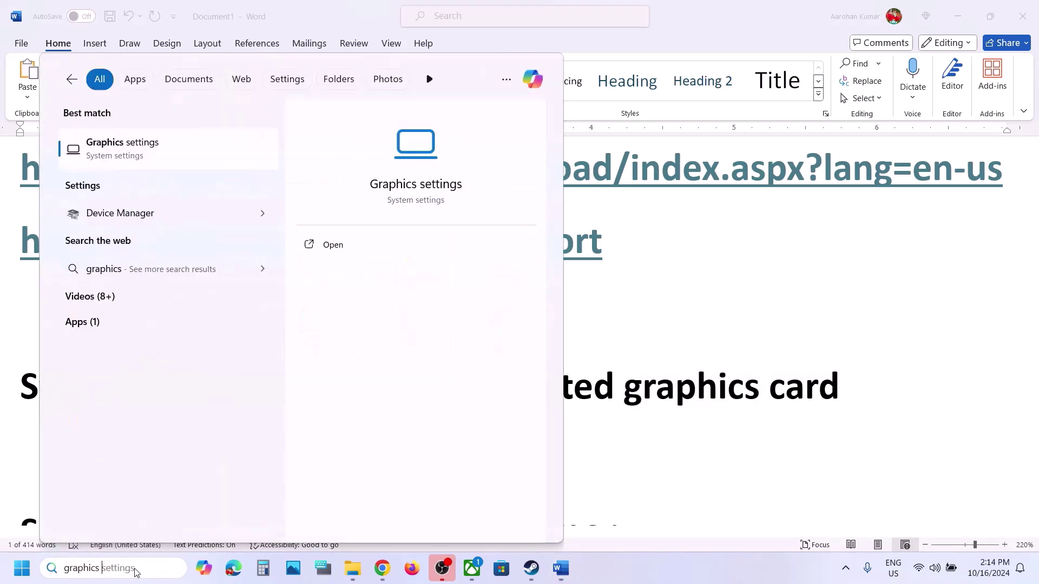
{"action": "key", "text": "Return"}
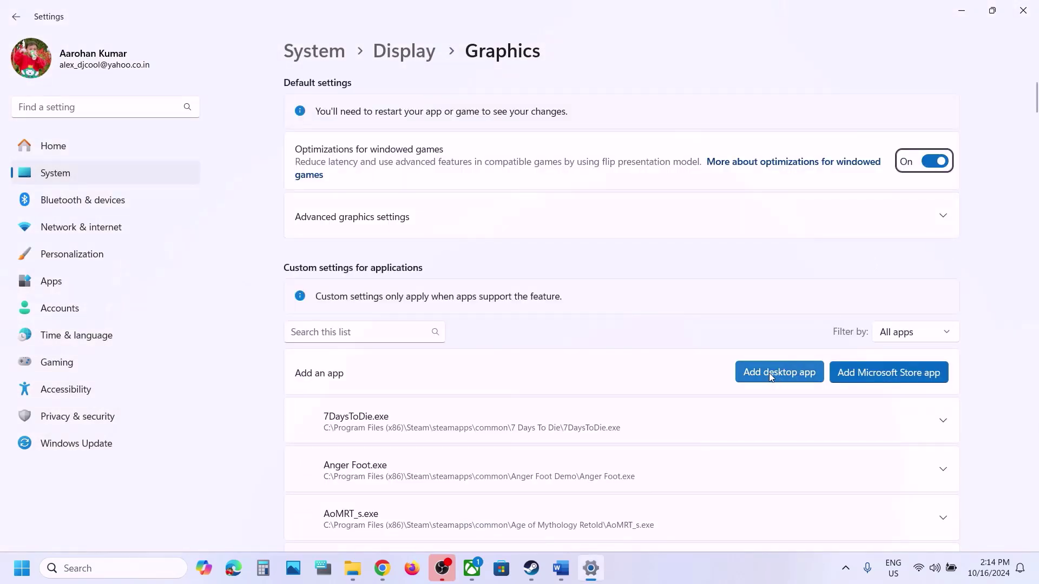
- Try to add DayZ_BE from the steamapps\common\DayZ folder as a desktop app in the custom graphics settings
{"action": "left_click", "coordinate": [770, 376]}
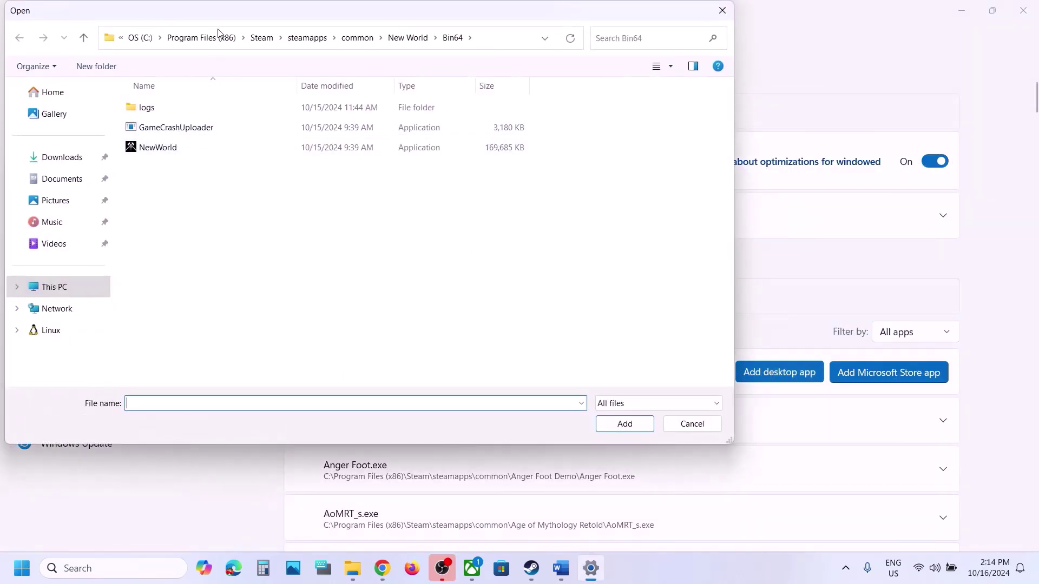
{"action": "left_click", "coordinate": [355, 37]}
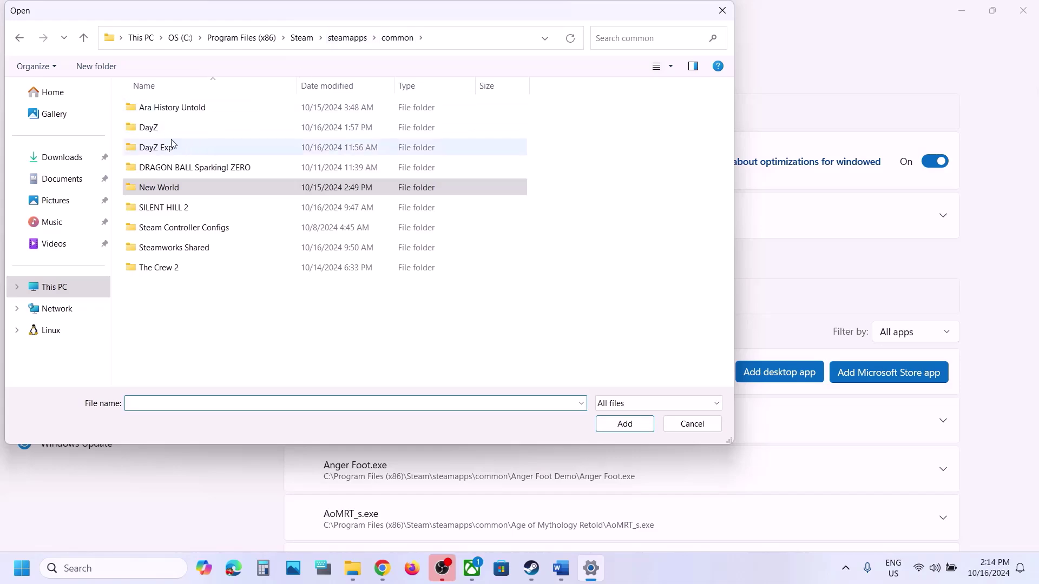
{"action": "double_click", "coordinate": [156, 130]}
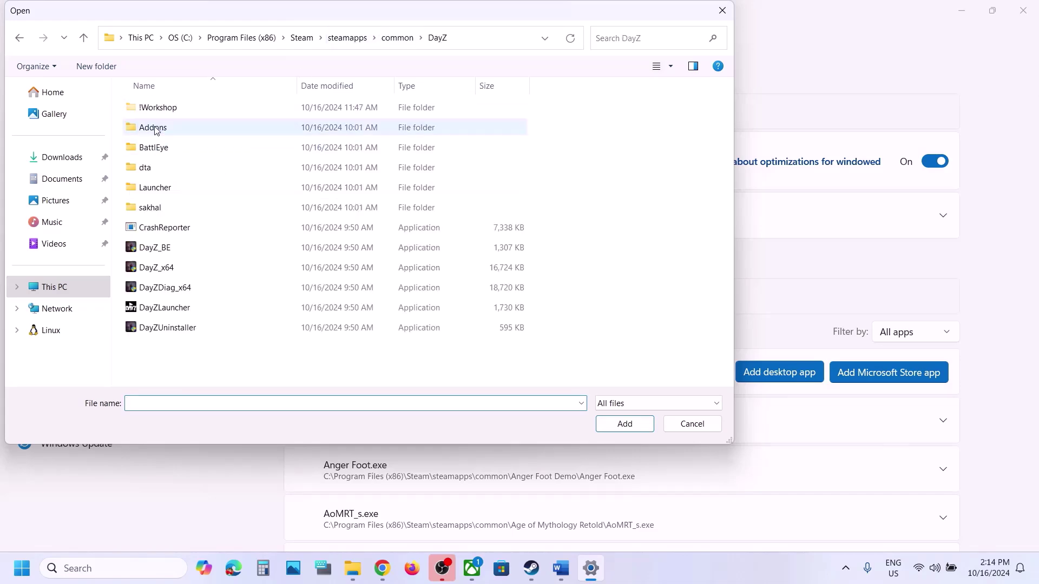
{"action": "left_click", "coordinate": [165, 248]}
{"action": "left_click", "coordinate": [624, 423]}
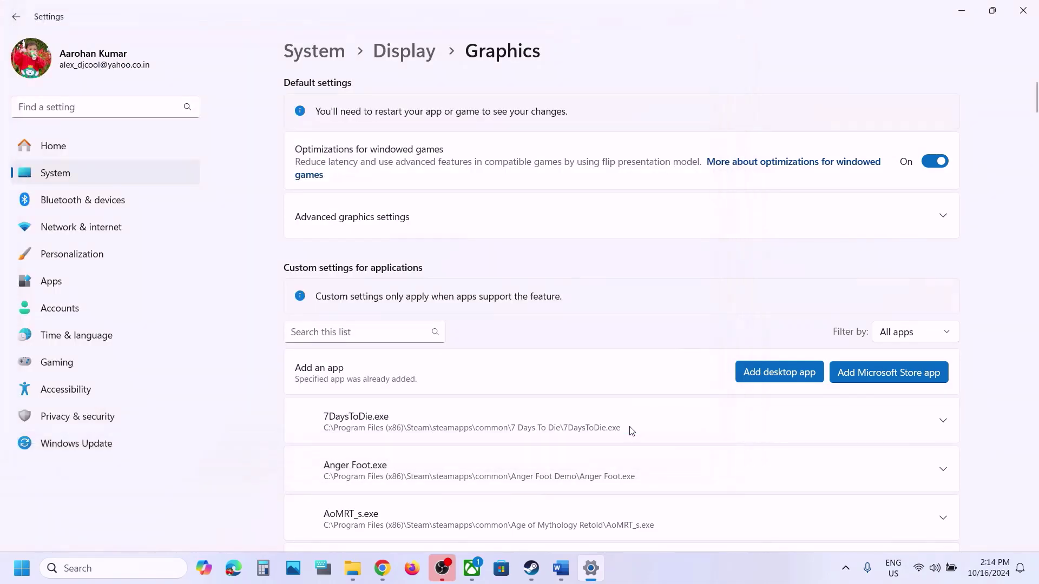
- Add DayZ_x64 from the DayZ folder as a desktop app in the custom graphics settings
{"action": "left_click", "coordinate": [776, 374]}
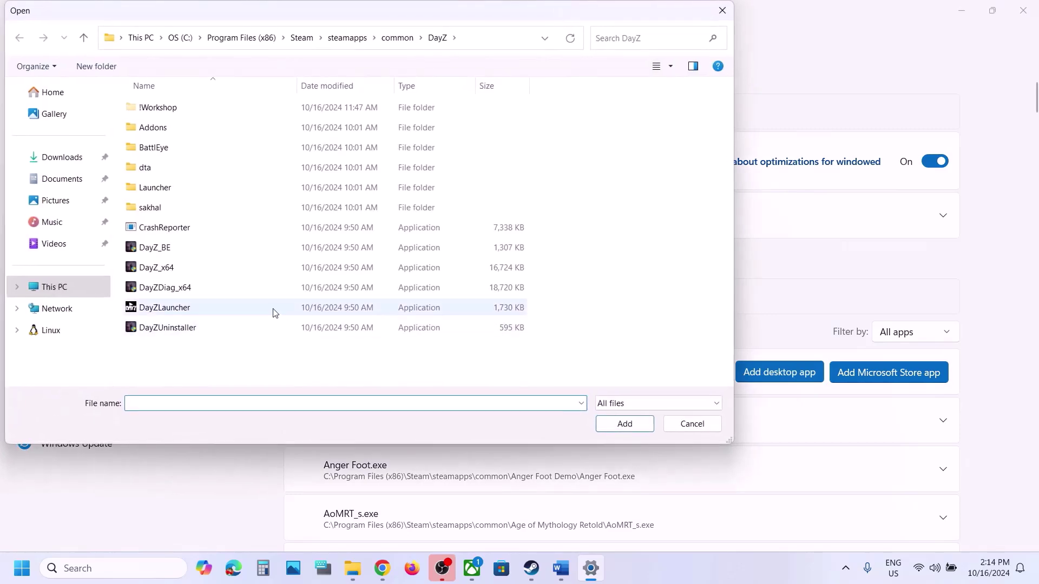
{"action": "left_click", "coordinate": [174, 269]}
{"action": "left_click", "coordinate": [624, 423]}
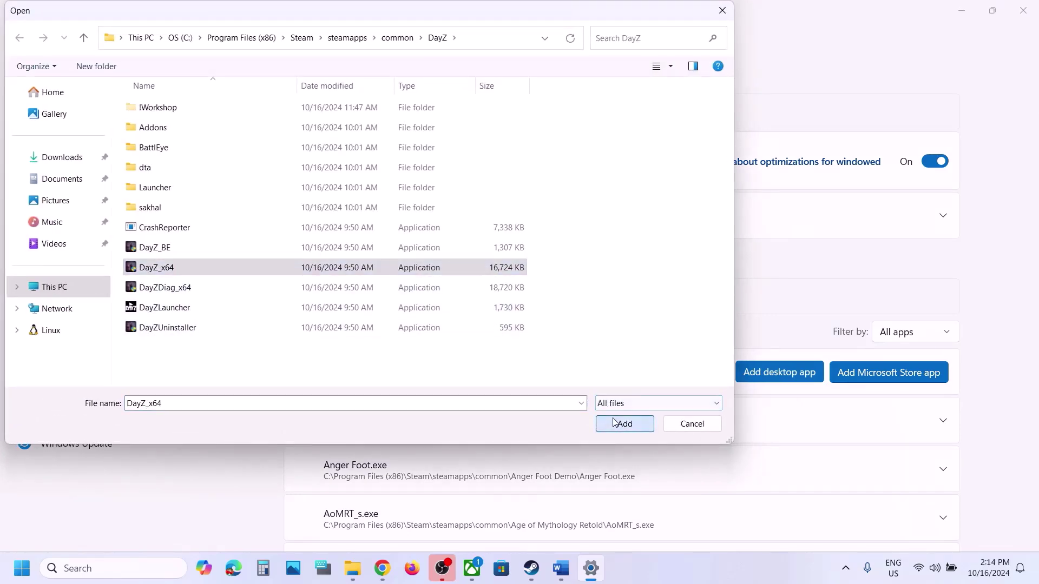
- Add DayZDiag_x64 and DayZLauncher from the DayZ folder as desktop apps in the custom graphics settings
{"action": "left_click", "coordinate": [787, 378]}
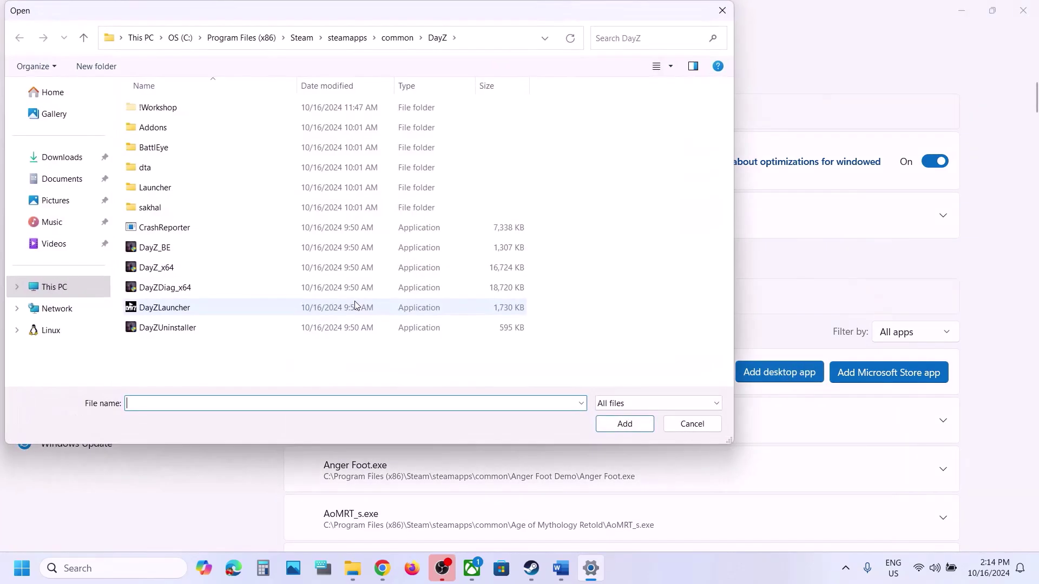
{"action": "left_click", "coordinate": [172, 286]}
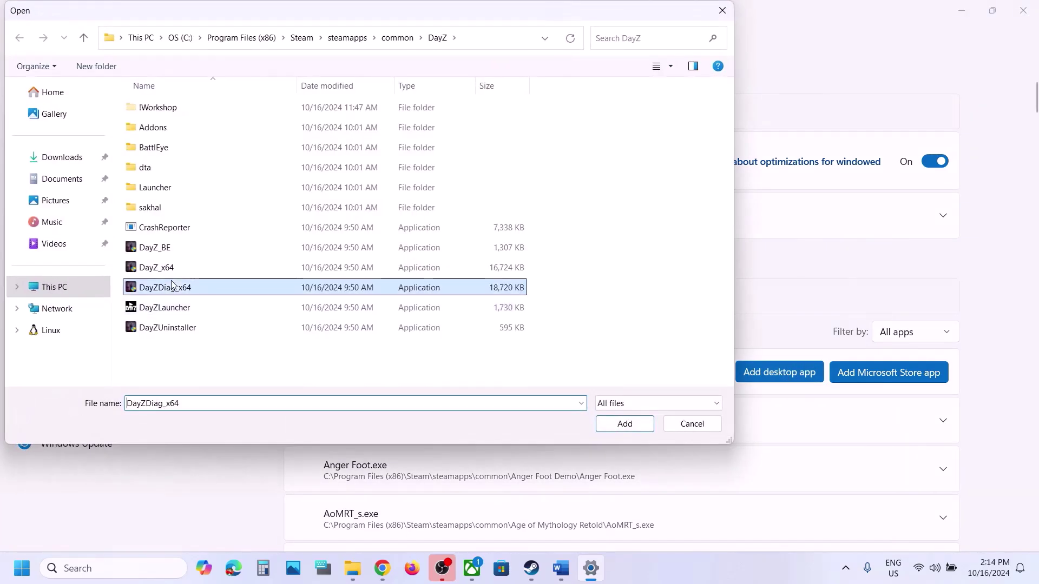
{"action": "left_click", "coordinate": [625, 424]}
{"action": "left_click", "coordinate": [778, 378]}
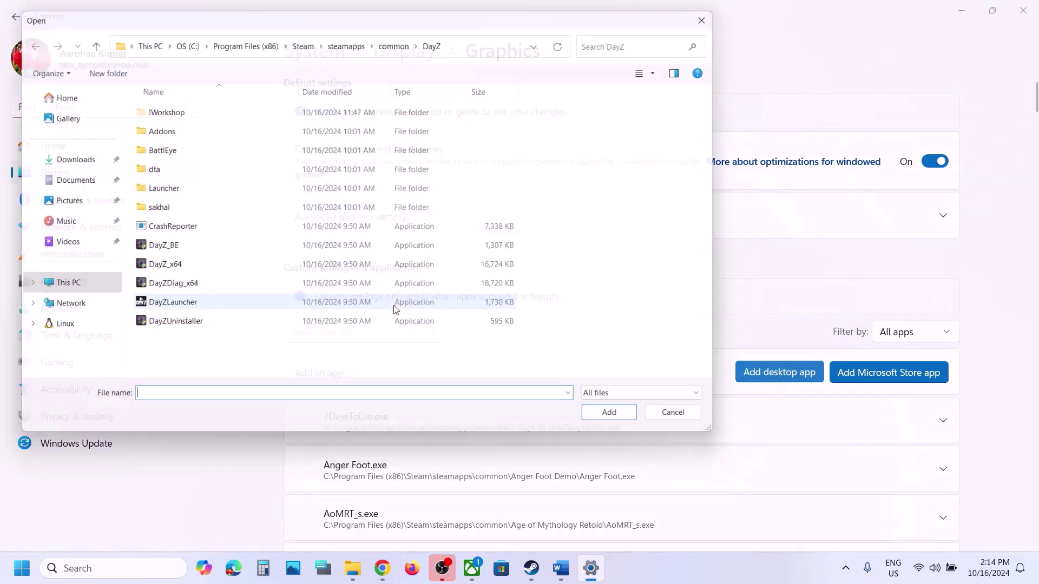
{"action": "left_click", "coordinate": [166, 311]}
{"action": "left_click", "coordinate": [625, 424]}
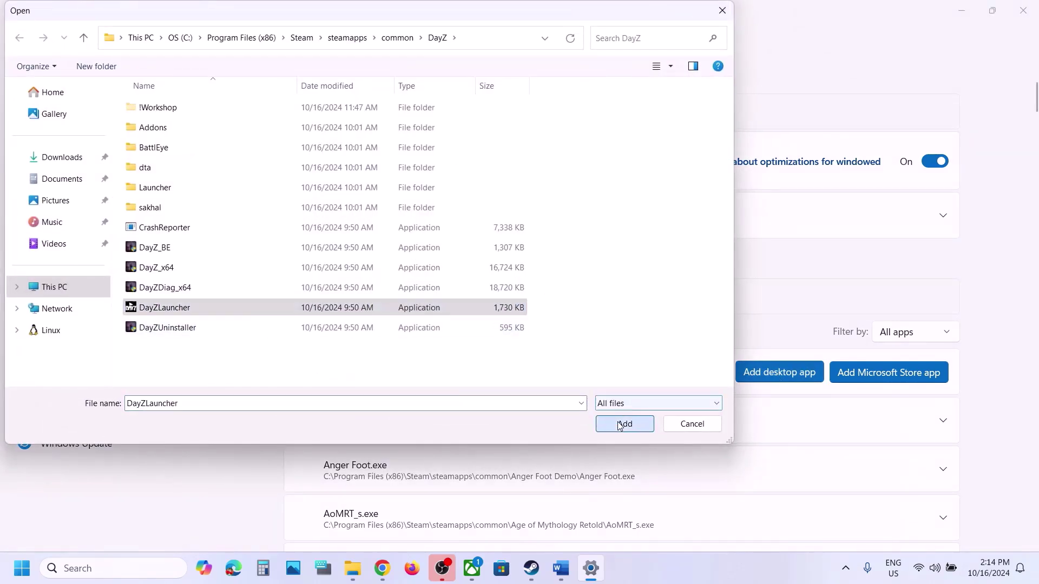
{"action": "left_click", "coordinate": [747, 379]}
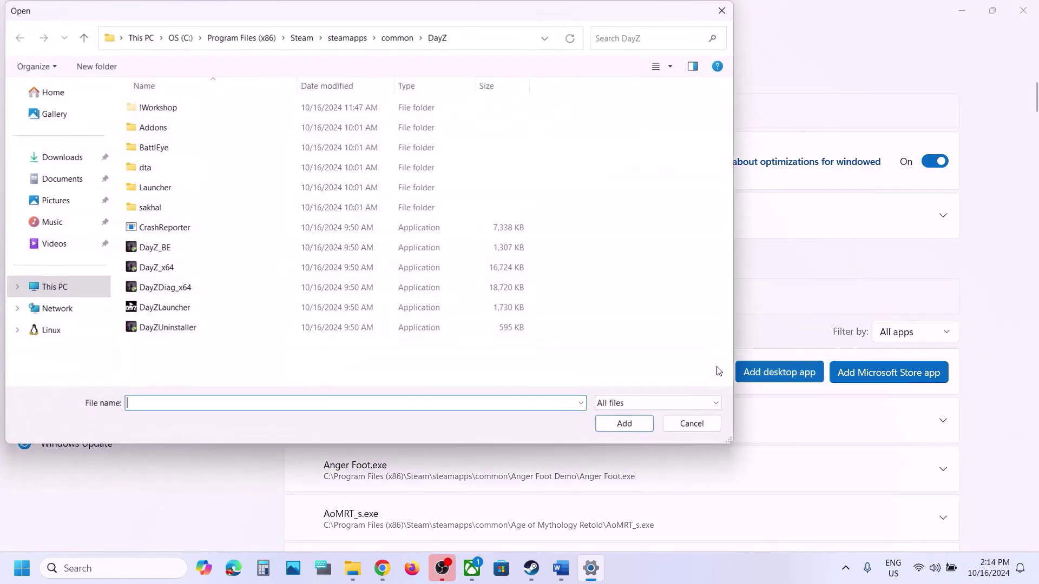
{"action": "left_click", "coordinate": [721, 11]}
- Filter the custom app list by "dayz" and set the GPU preference of DayZDiag_x64.exe to High Performance (NVIDIA GeForce RTX 3050 Laptop GPU)
{"action": "left_click", "coordinate": [315, 332]}
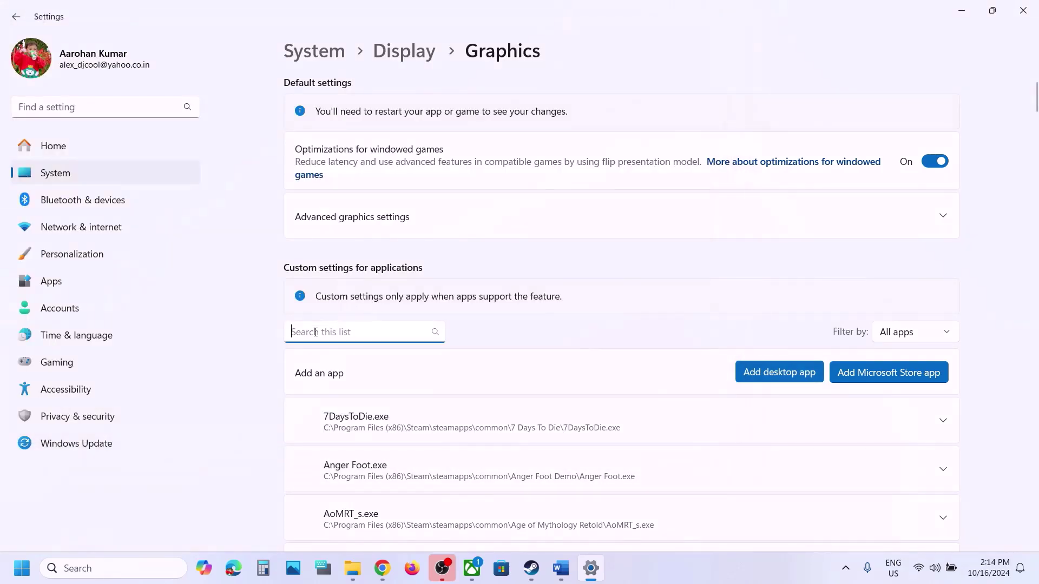
{"action": "type", "text": "dayz"}
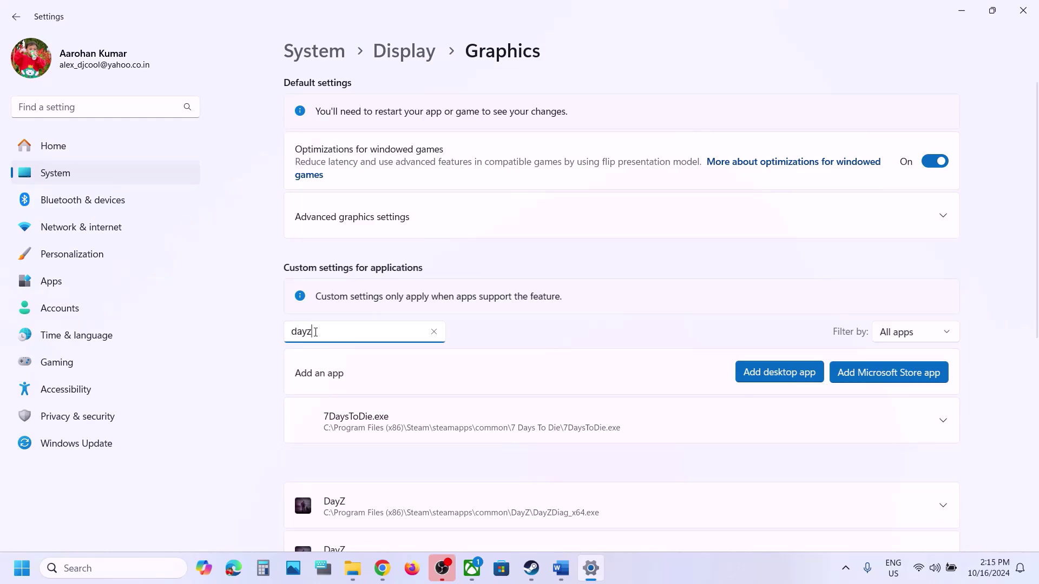
{"action": "scroll", "coordinate": [577, 408], "scroll_direction": "down", "scroll_amount": 4}
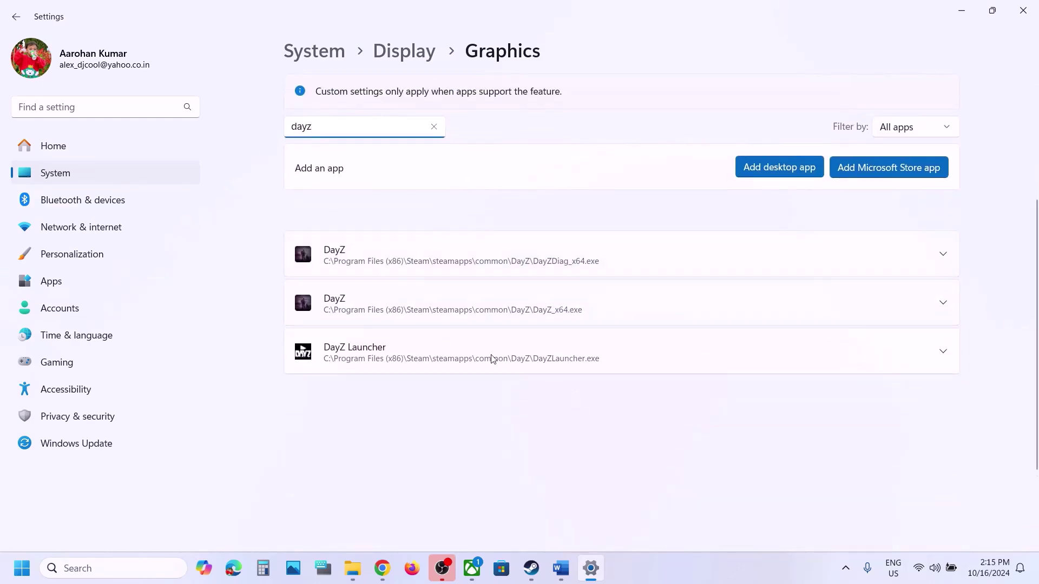
{"action": "left_click", "coordinate": [941, 256]}
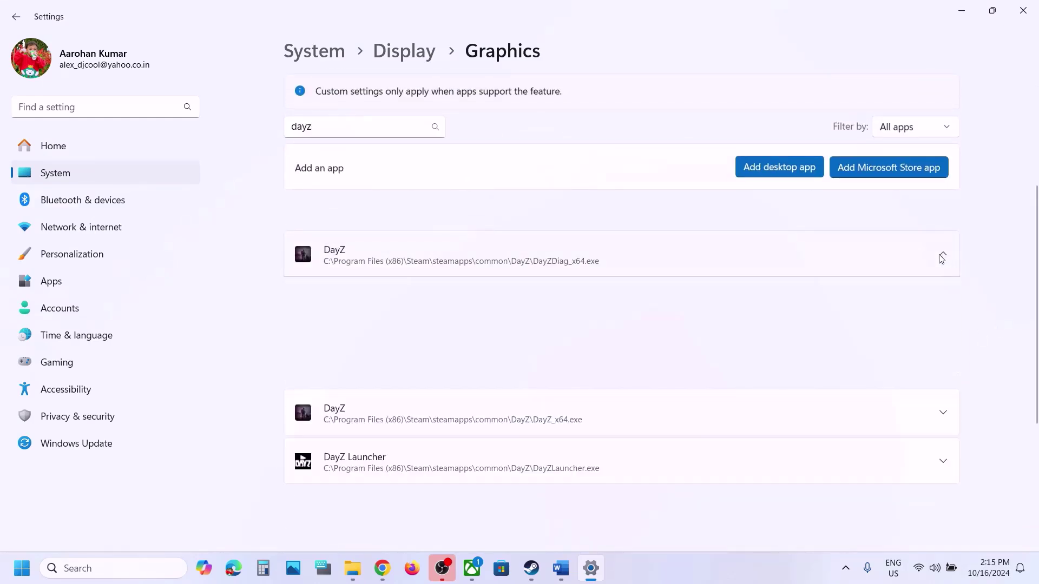
{"action": "left_click", "coordinate": [860, 297]}
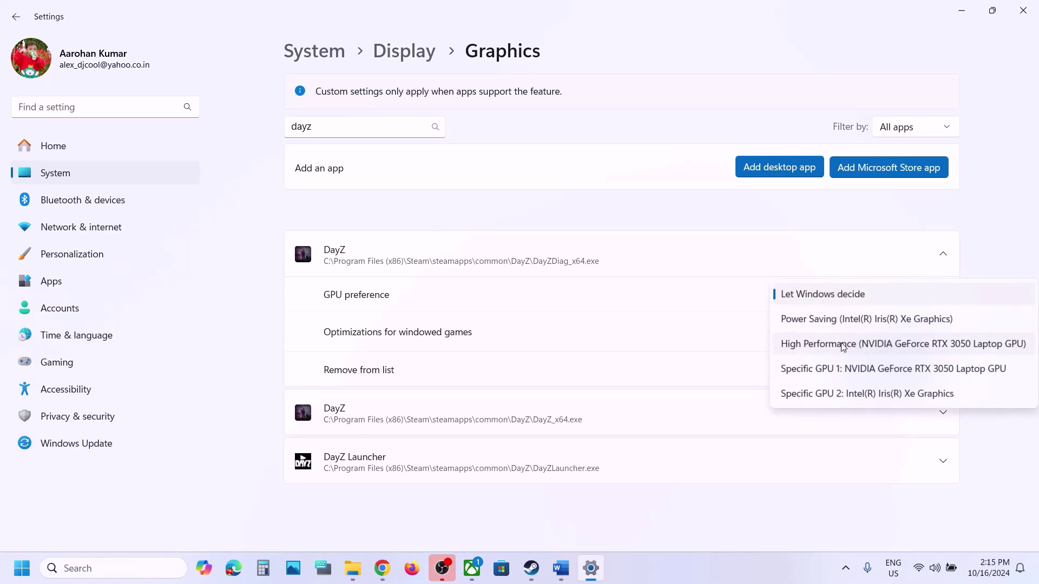
{"action": "left_click", "coordinate": [901, 349]}
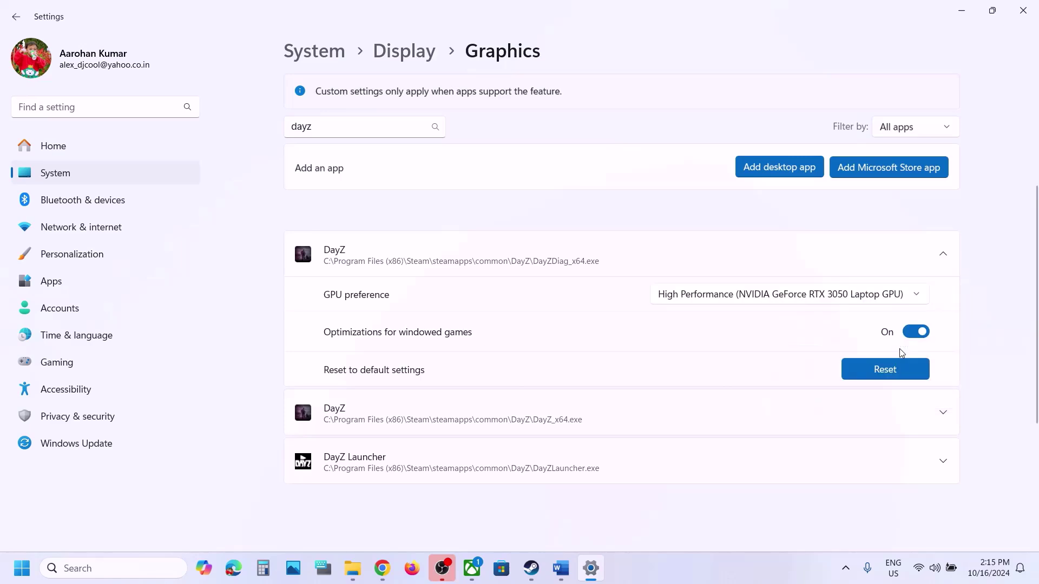
- Set the GPU preference of DayZ_x64.exe and DayZLauncher.exe to High Performance (NVIDIA GeForce RTX 3050 Laptop GPU), then close Settings
{"action": "left_click", "coordinate": [943, 413]}
{"action": "scroll", "coordinate": [943, 413], "scroll_direction": "down", "scroll_amount": 3}
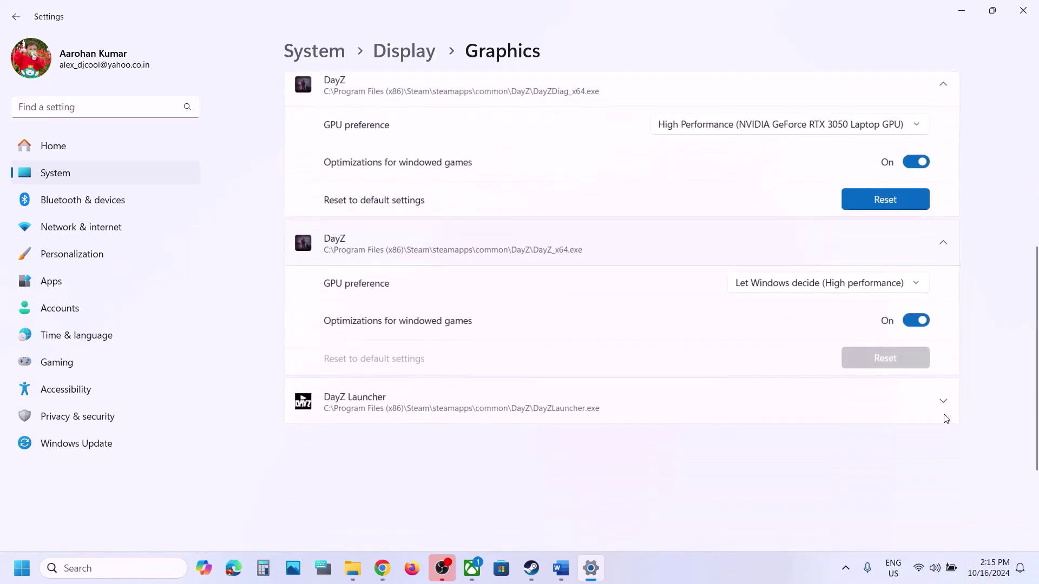
{"action": "left_click", "coordinate": [877, 286]}
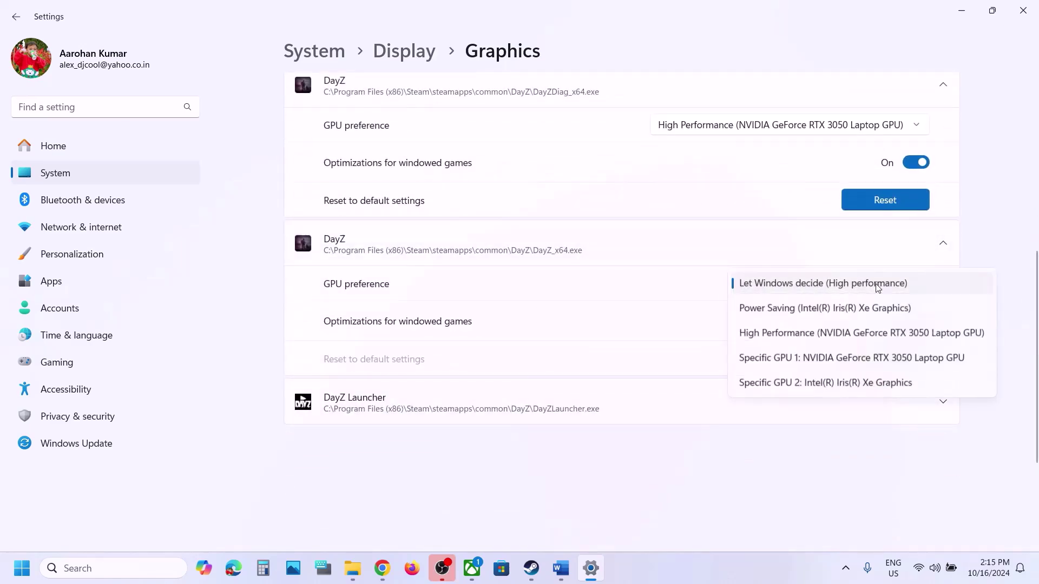
{"action": "left_click", "coordinate": [793, 332]}
{"action": "left_click", "coordinate": [940, 400]}
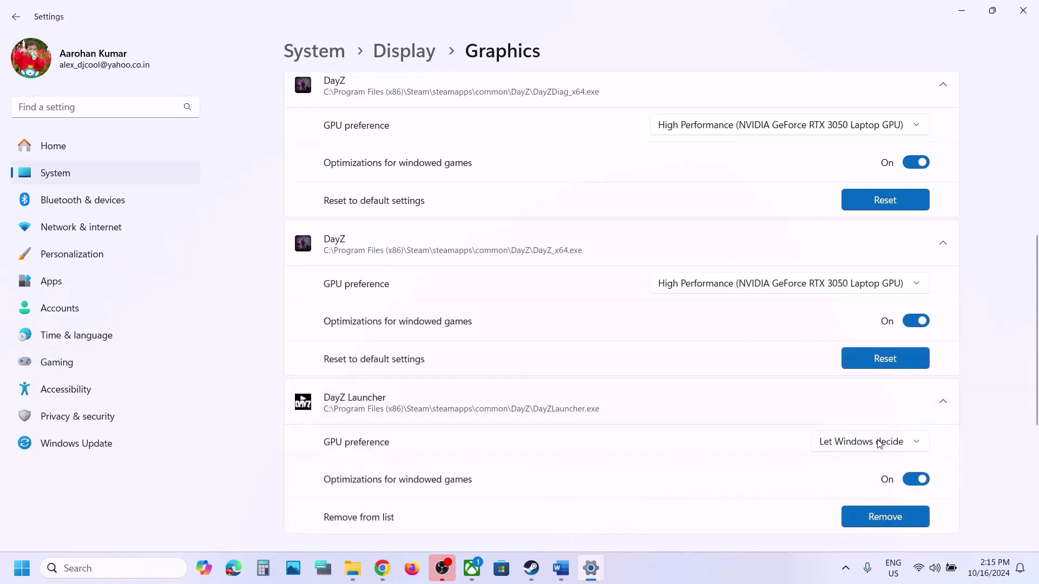
{"action": "left_click", "coordinate": [874, 446]}
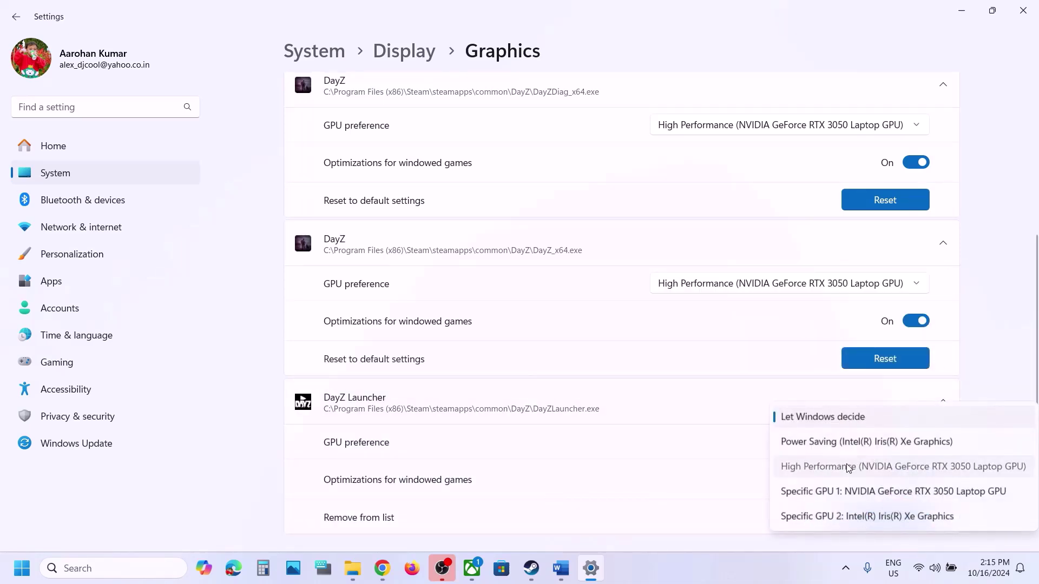
{"action": "left_click", "coordinate": [846, 463]}
{"action": "left_click", "coordinate": [1022, 11]}
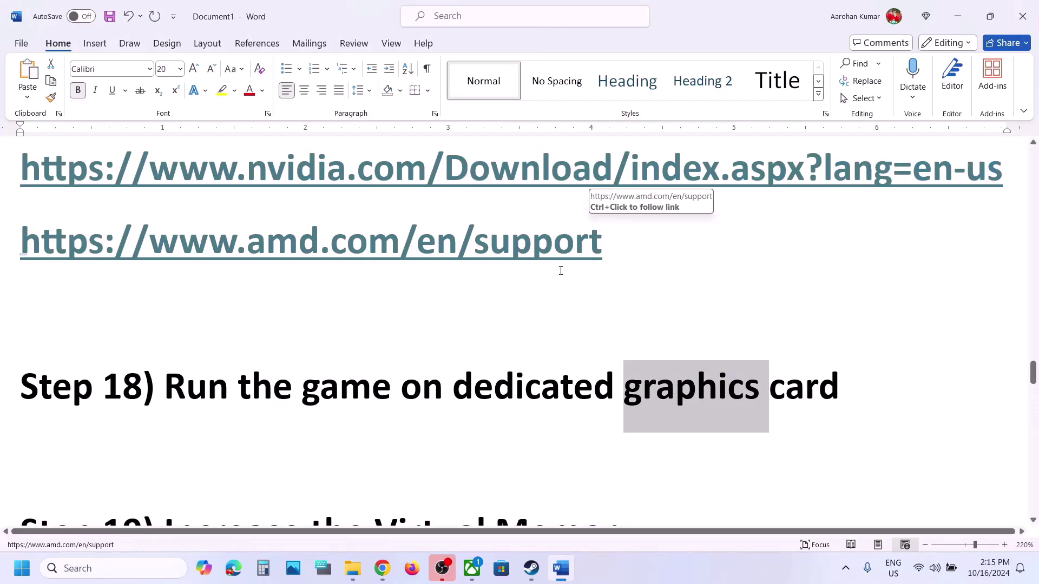
- Copy "View Advanced system settings" from the virtual memory step in the Word document and use it in Windows search to open System Properties
{"action": "scroll", "coordinate": [440, 400], "scroll_direction": "down", "scroll_amount": 4}
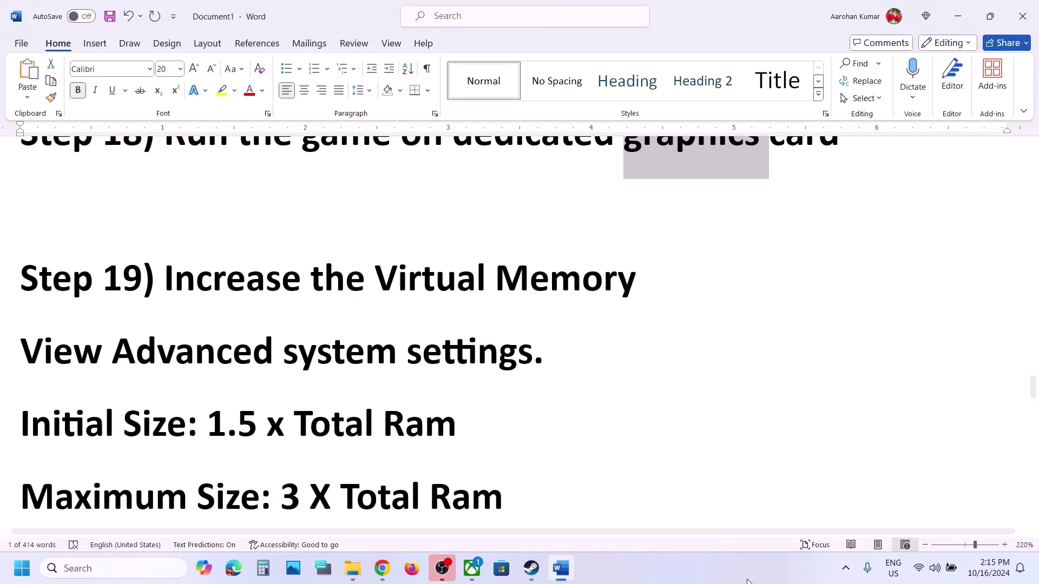
{"action": "left_click", "coordinate": [717, 582]}
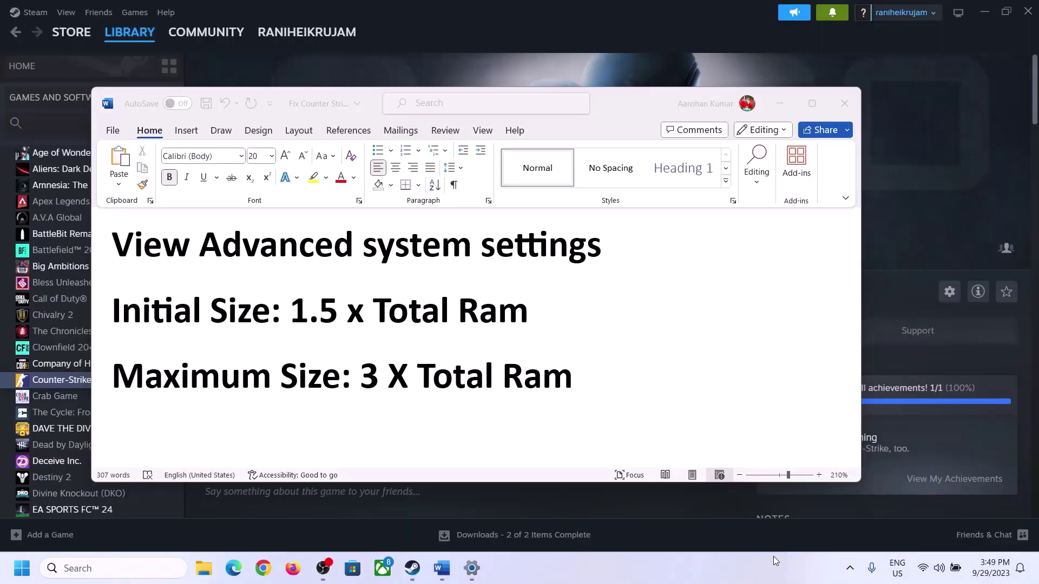
{"action": "left_click", "coordinate": [126, 250]}
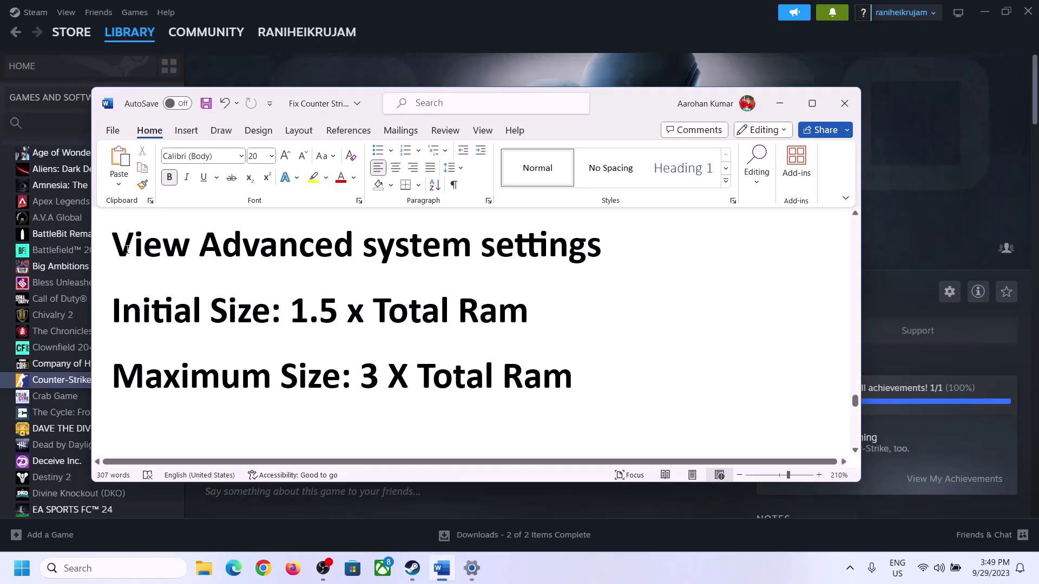
{"action": "left_click_drag", "start_coordinate": [123, 249], "coordinate": [577, 257]}
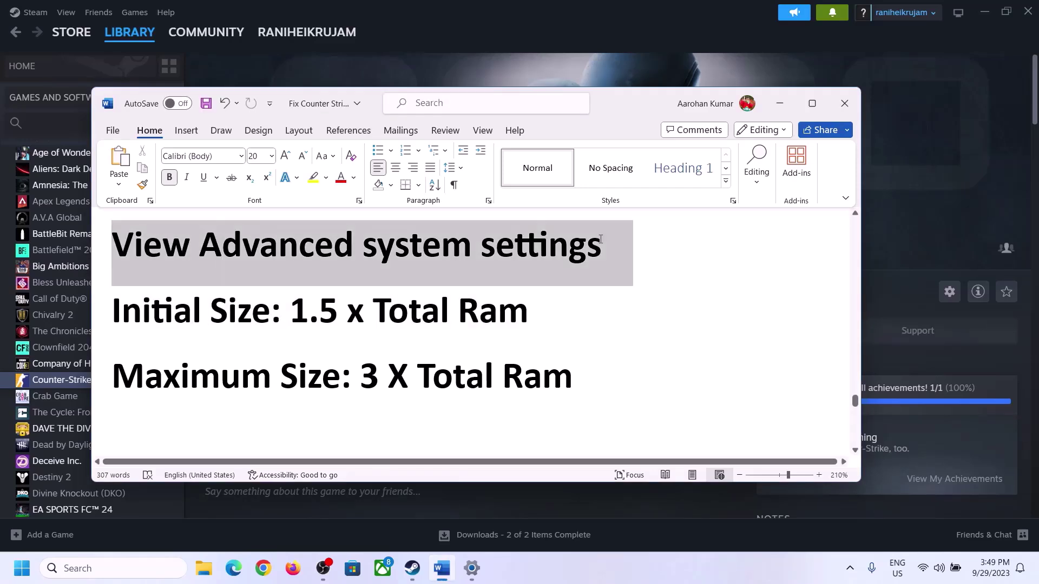
{"action": "left_click", "coordinate": [123, 568]}
{"action": "type", "text": "Advanced system settings"}
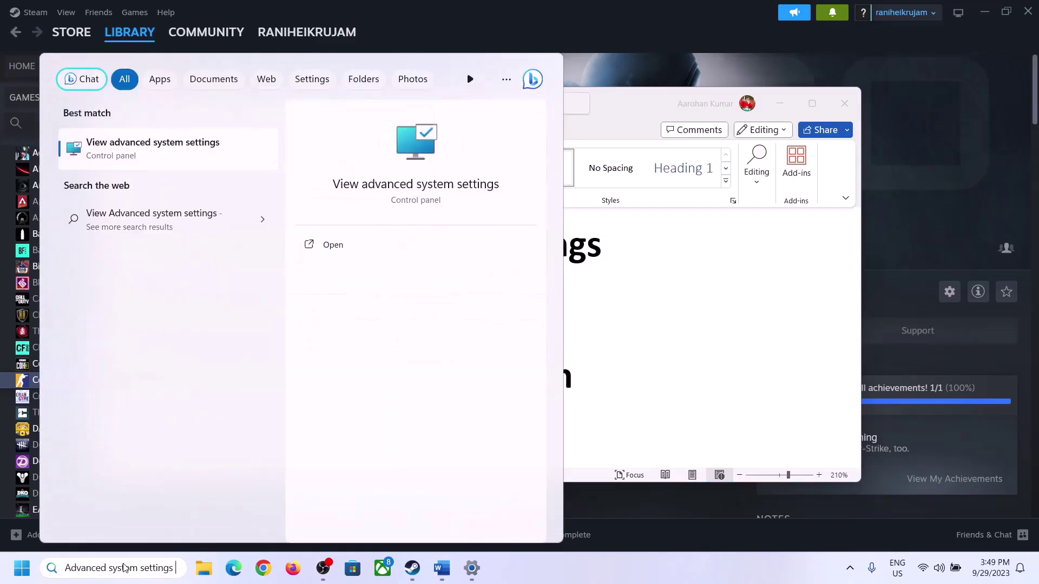
{"action": "left_click", "coordinate": [145, 156]}
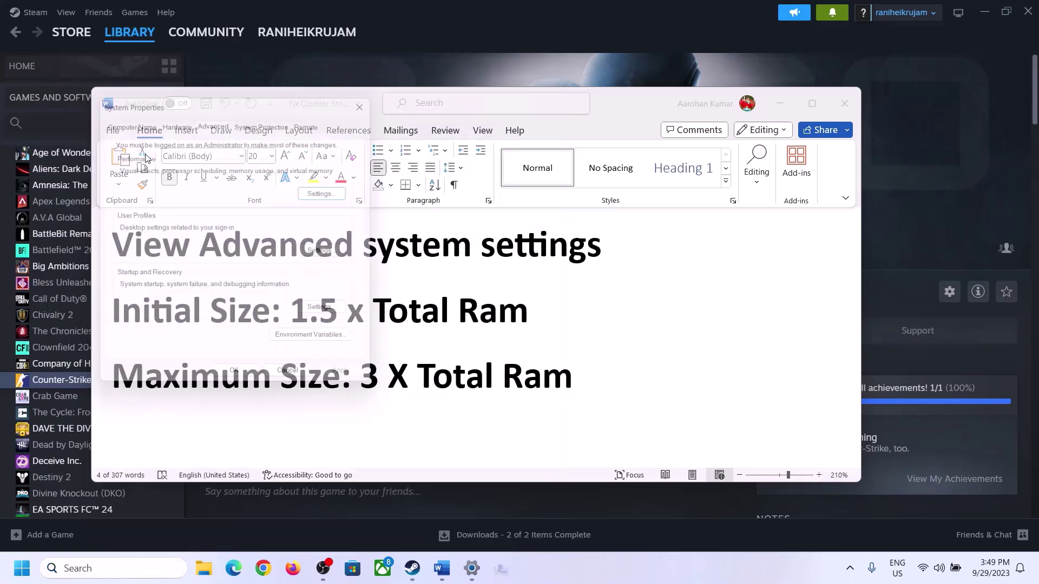
- Open the Virtual Memory settings from the performance options, disable automatic paging file management and choose a custom size for drive C:
{"action": "left_click_drag", "start_coordinate": [216, 106], "coordinate": [490, 214]}
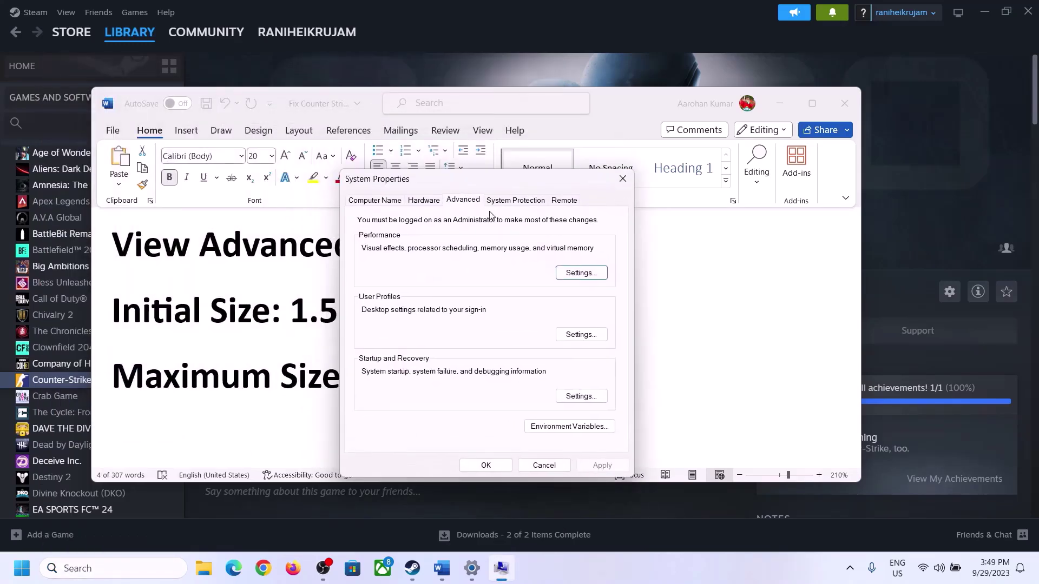
{"action": "left_click", "coordinate": [582, 272]}
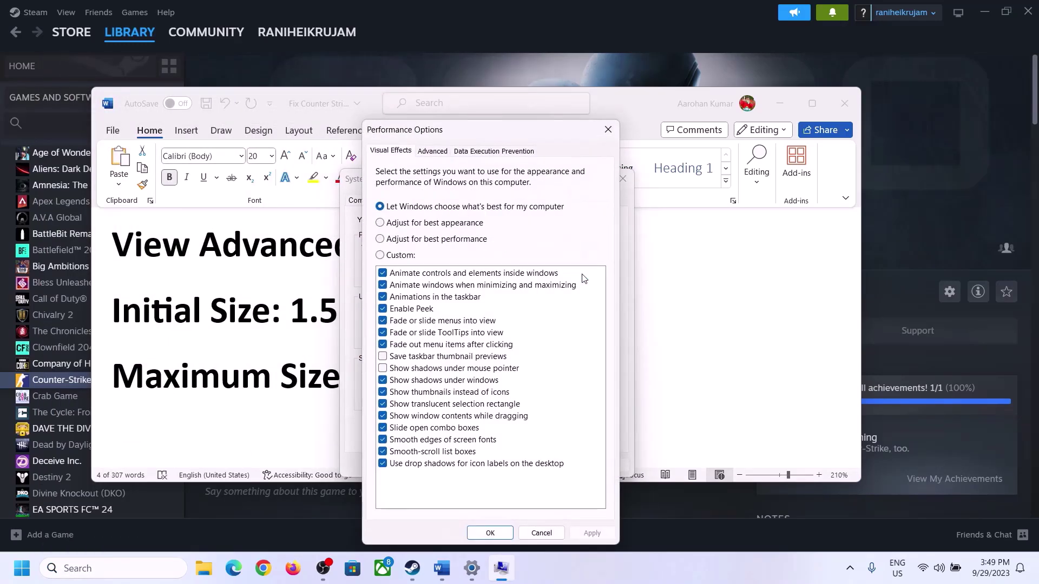
{"action": "left_click", "coordinate": [435, 152]}
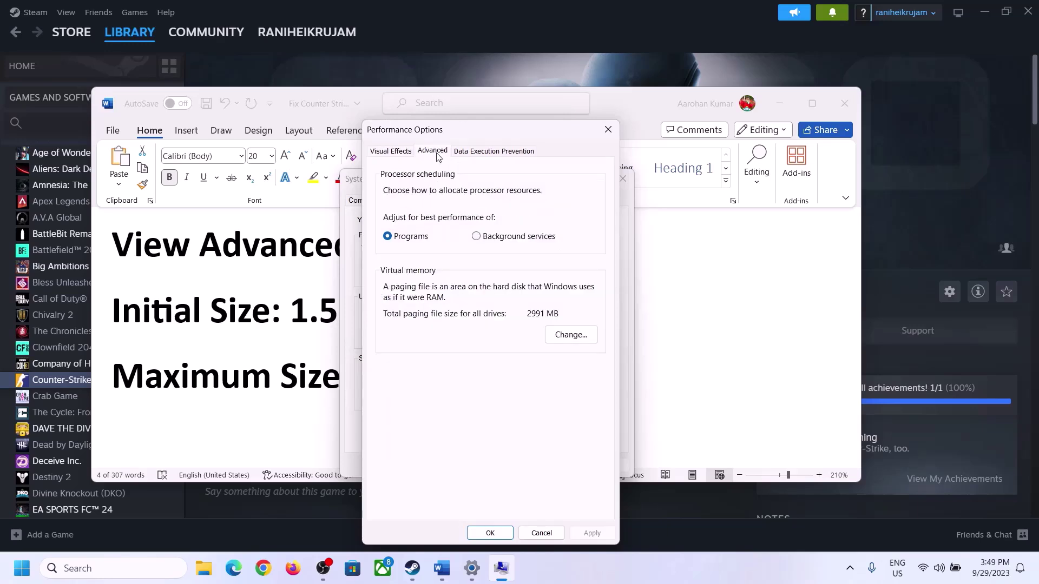
{"action": "left_click", "coordinate": [575, 335]}
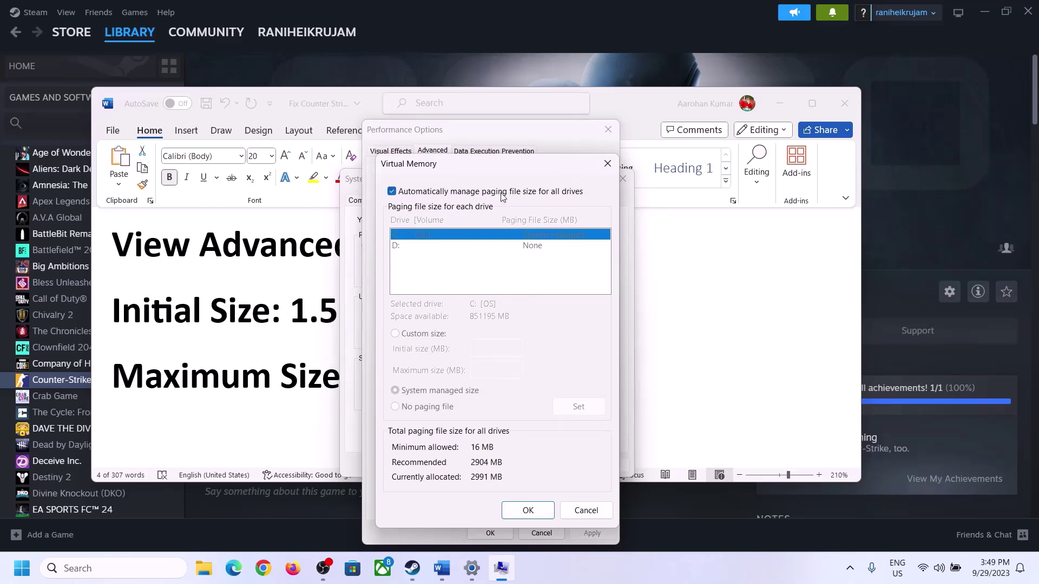
{"action": "left_click", "coordinate": [391, 191]}
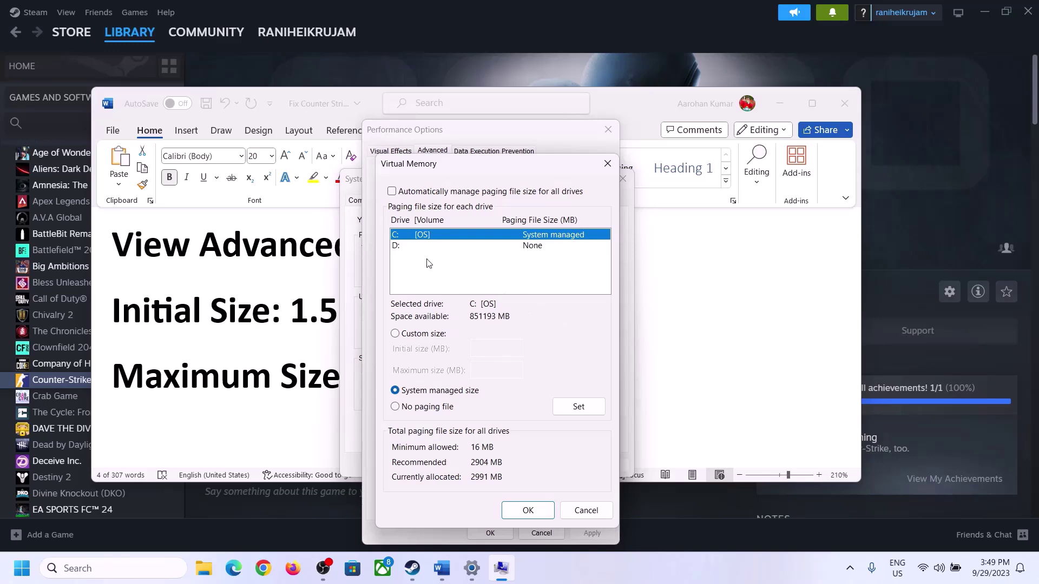
{"action": "left_click", "coordinate": [395, 334]}
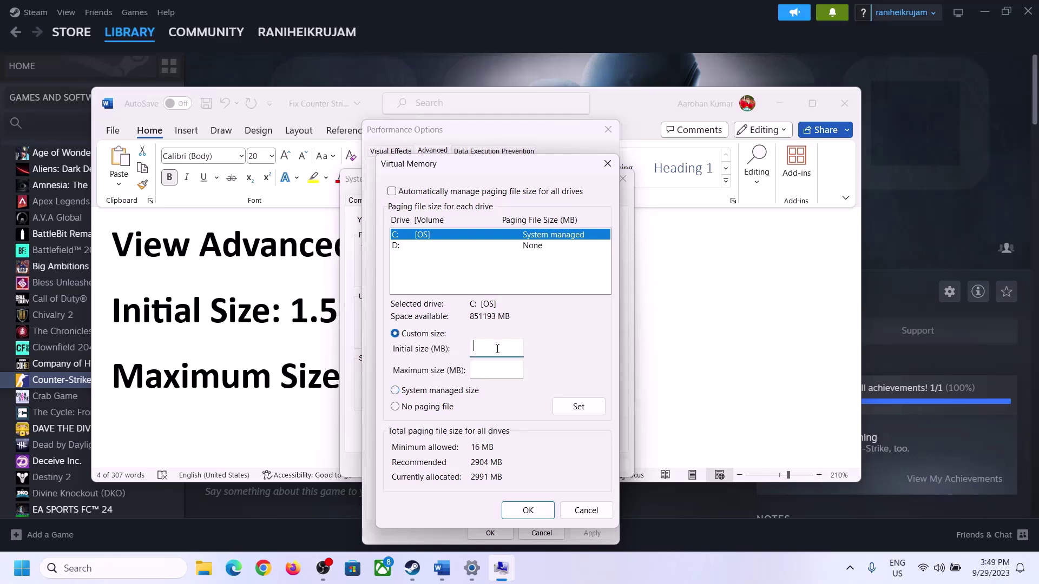
- Highlight the initial size formula "1.5 x Total Ram" in the Word document and check the installed RAM on the Settings System About page
{"action": "left_click", "coordinate": [293, 328]}
{"action": "left_click_drag", "start_coordinate": [299, 314], "coordinate": [481, 323]}
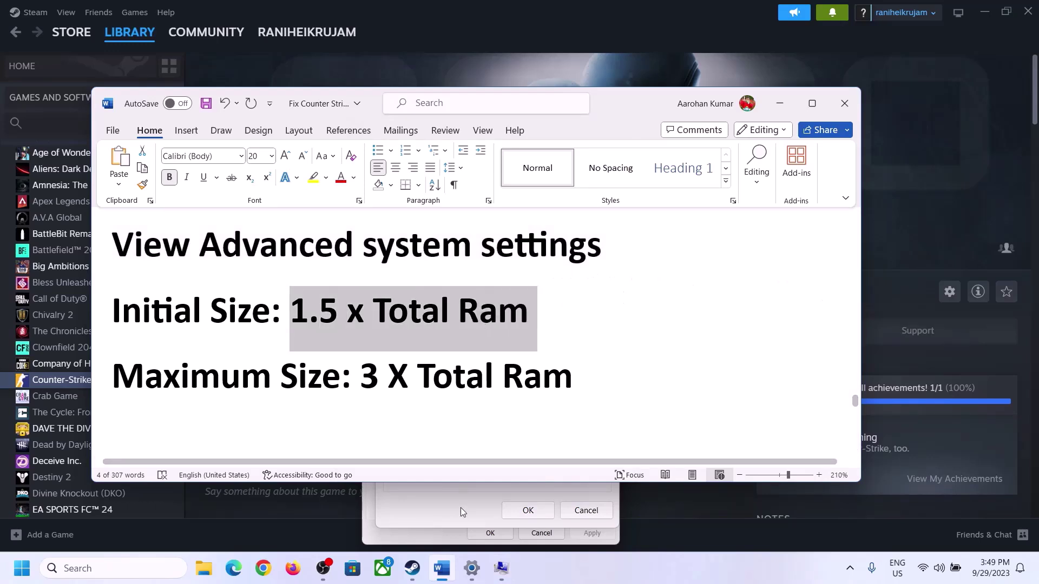
{"action": "left_click", "coordinate": [472, 570]}
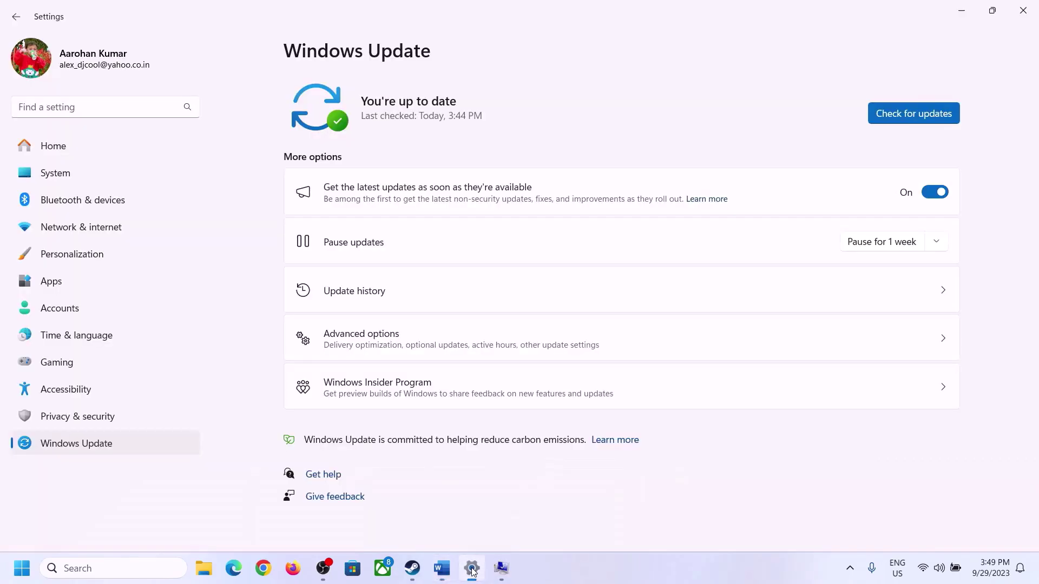
{"action": "left_click", "coordinate": [48, 178]}
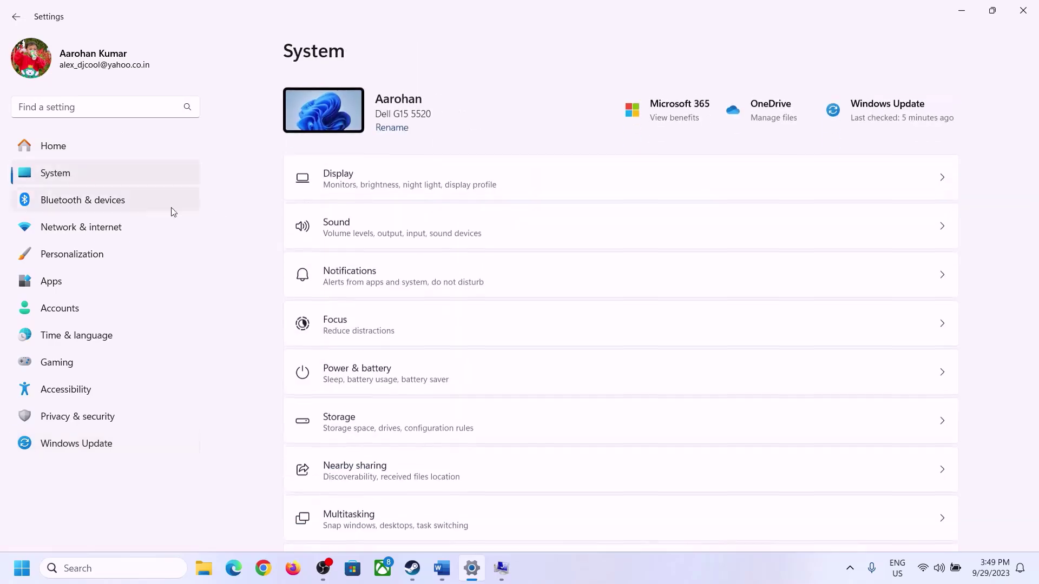
{"action": "scroll", "coordinate": [382, 388], "scroll_direction": "down", "scroll_amount": 8}
{"action": "left_click", "coordinate": [342, 515]}
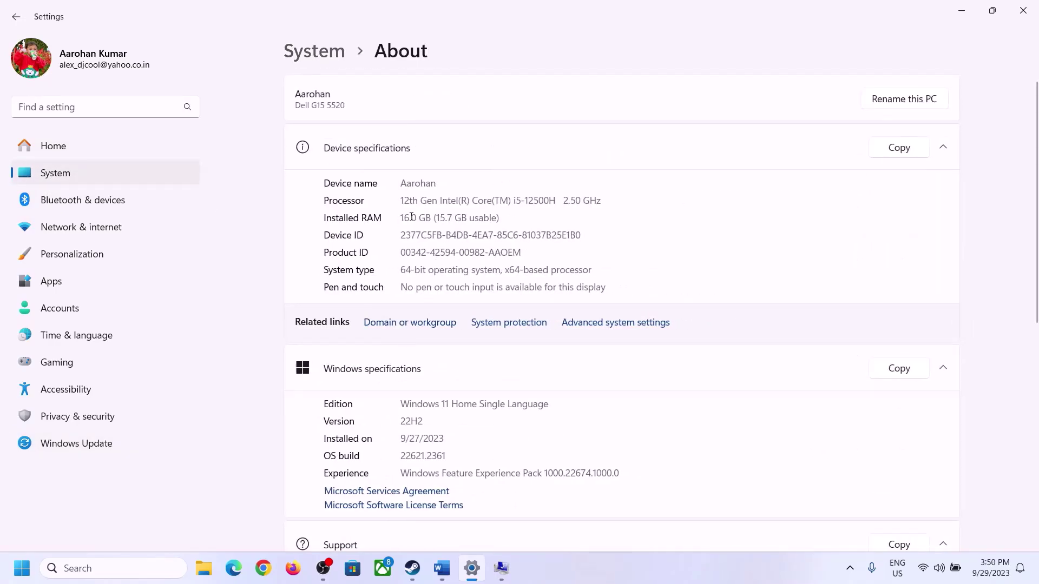
{"action": "left_click_drag", "start_coordinate": [412, 217], "coordinate": [402, 217]}
{"action": "left_click", "coordinate": [408, 217]}
{"action": "left_click_drag", "start_coordinate": [411, 212], "coordinate": [397, 217]}
- Return to the Virtual Memory dialog, open Calculator with the Run command calc, and place it beside the dialog
{"action": "left_click", "coordinate": [500, 568]}
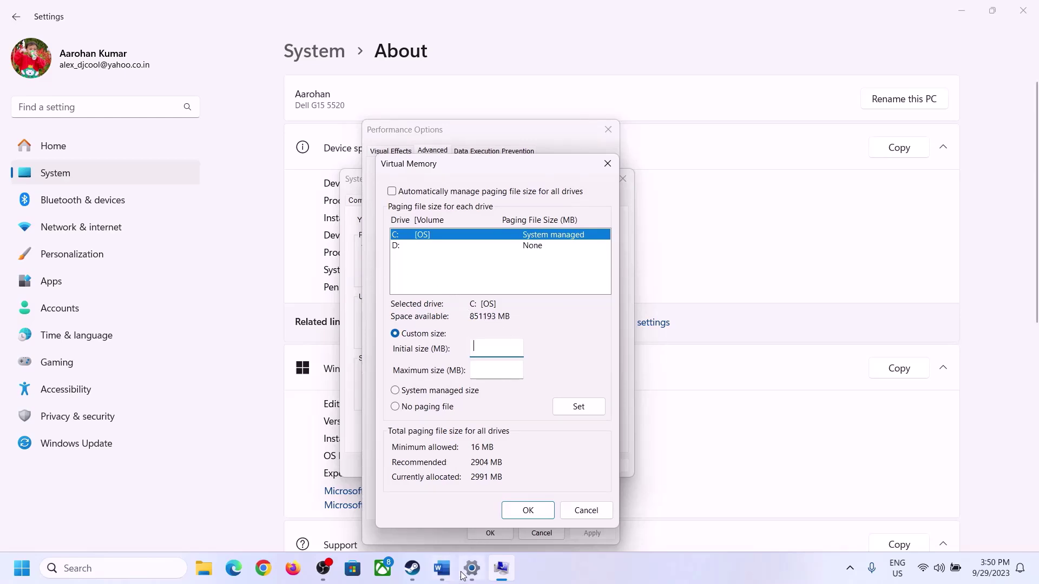
{"action": "left_click", "coordinate": [468, 500]}
{"action": "key", "text": "super+r"}
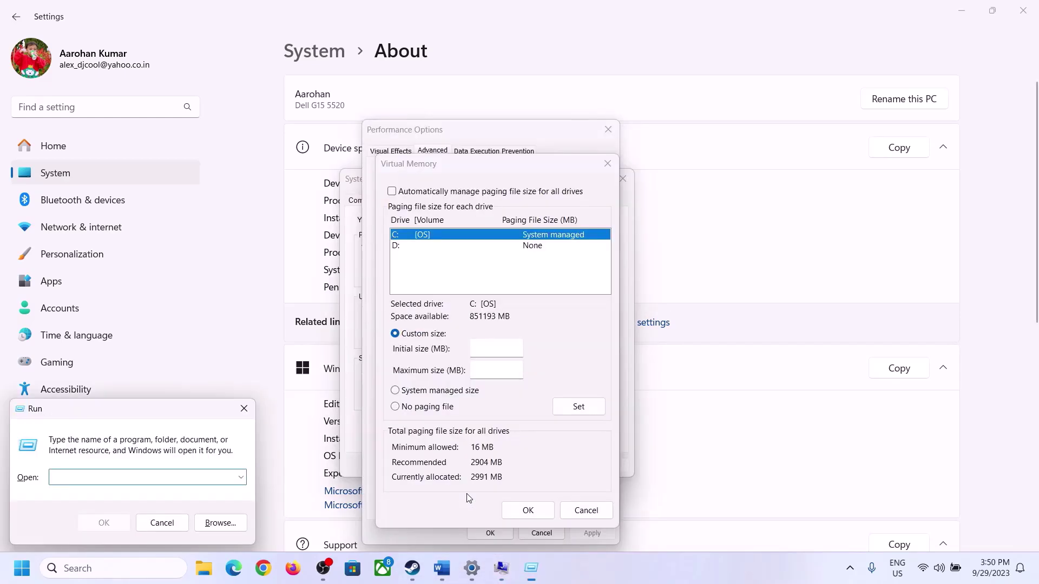
{"action": "type", "text": "cal"}
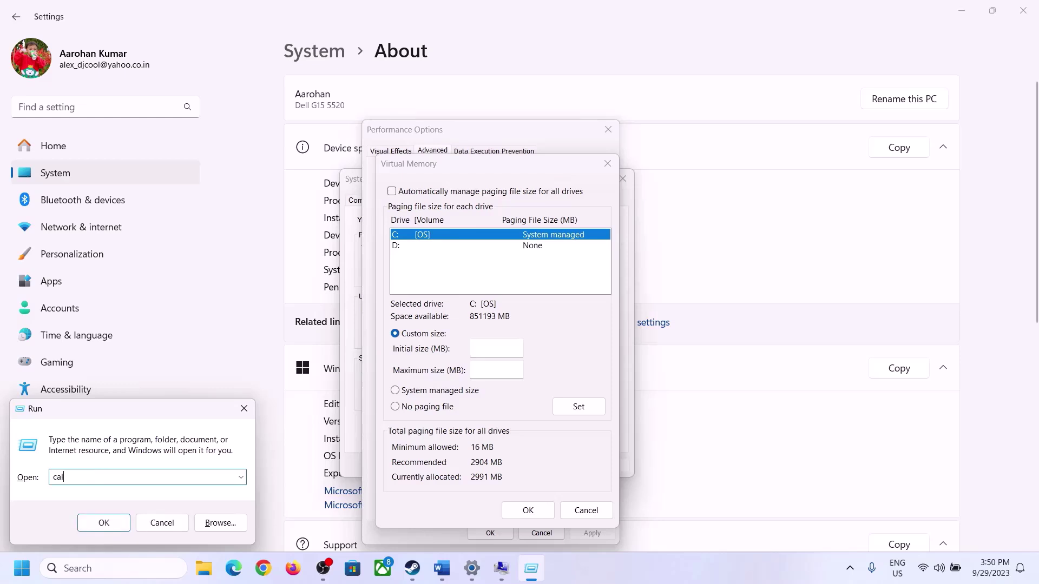
{"action": "type", "text": "c"}
{"action": "key", "text": "Return"}
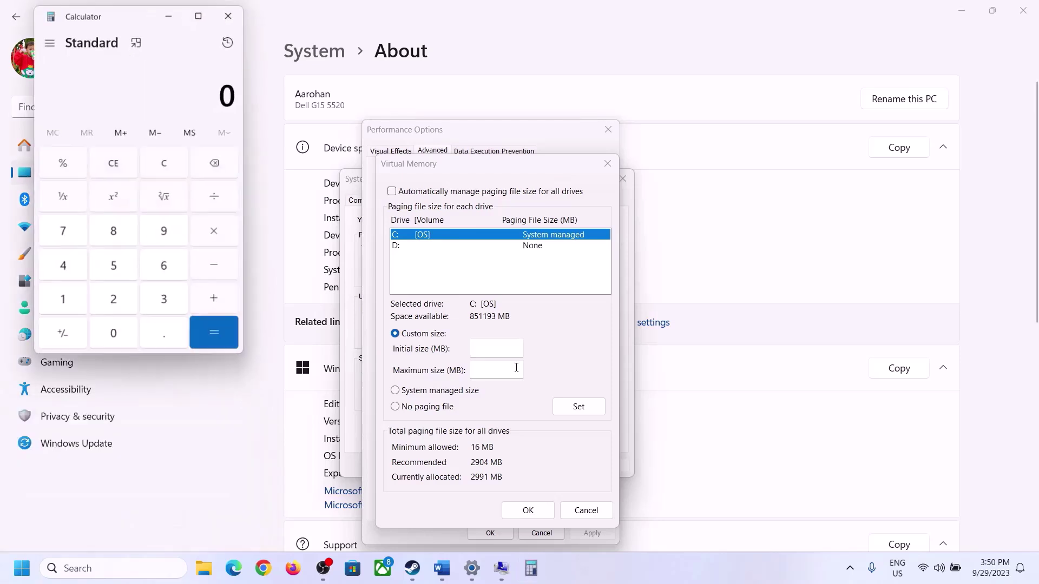
{"action": "left_click_drag", "start_coordinate": [129, 21], "coordinate": [757, 178]}
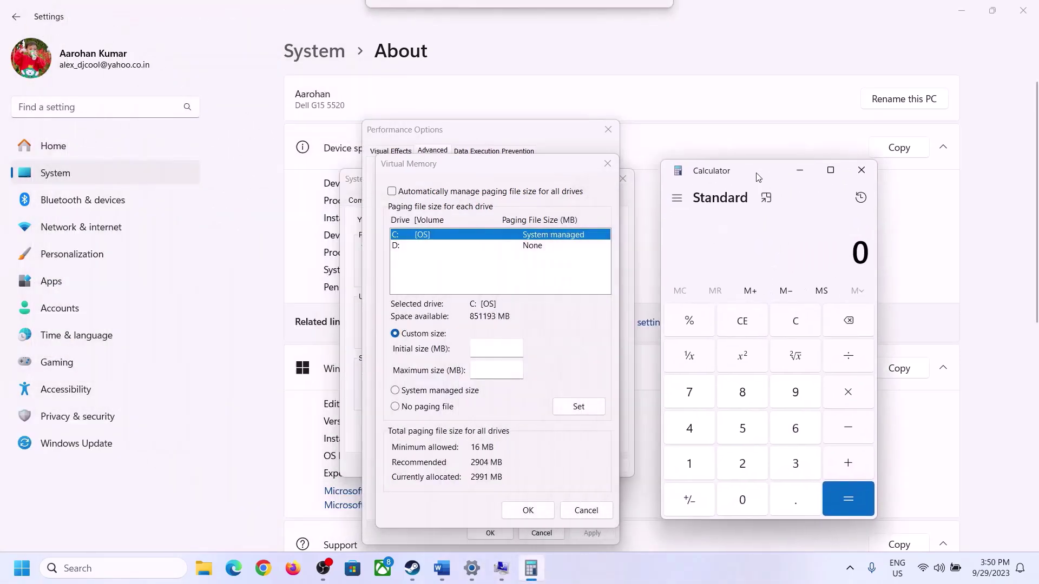
- Check the initial size formula in the Word document and calculate 16 × 1024 in Calculator to convert the RAM to megabytes
{"action": "left_click", "coordinate": [441, 575]}
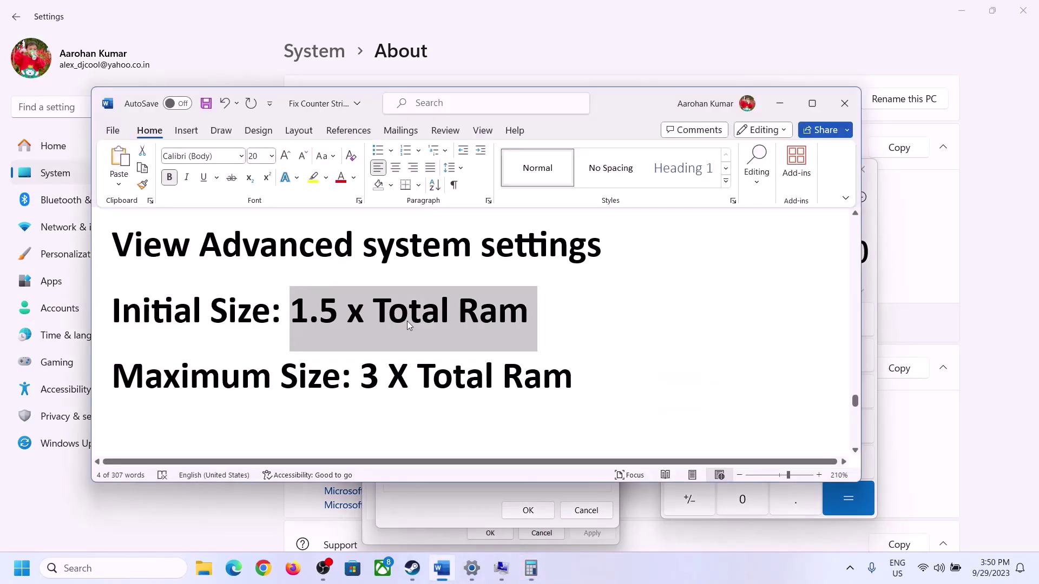
{"action": "left_click", "coordinate": [531, 568]}
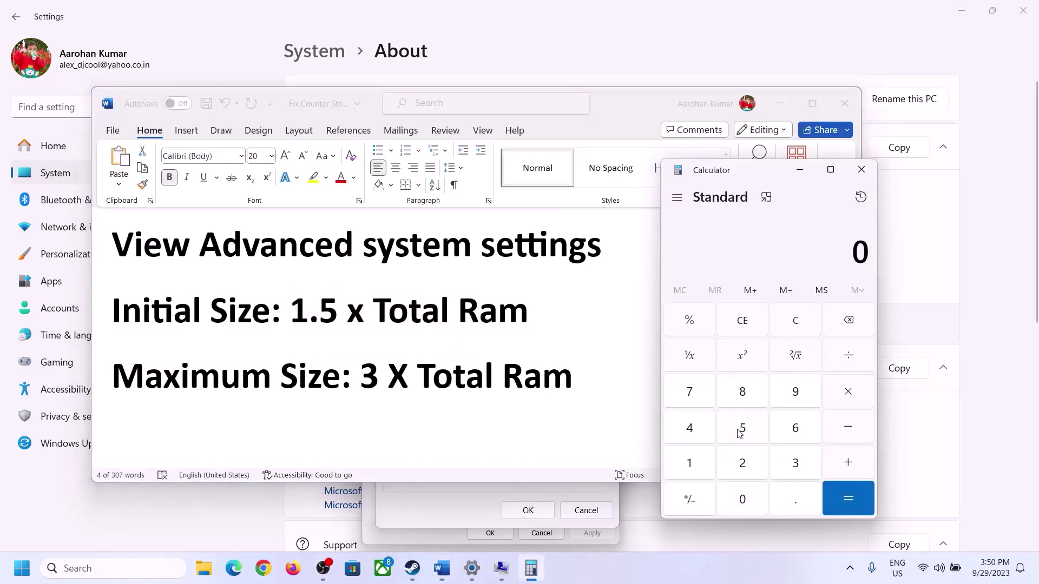
{"action": "left_click", "coordinate": [689, 463]}
{"action": "left_click", "coordinate": [791, 436]}
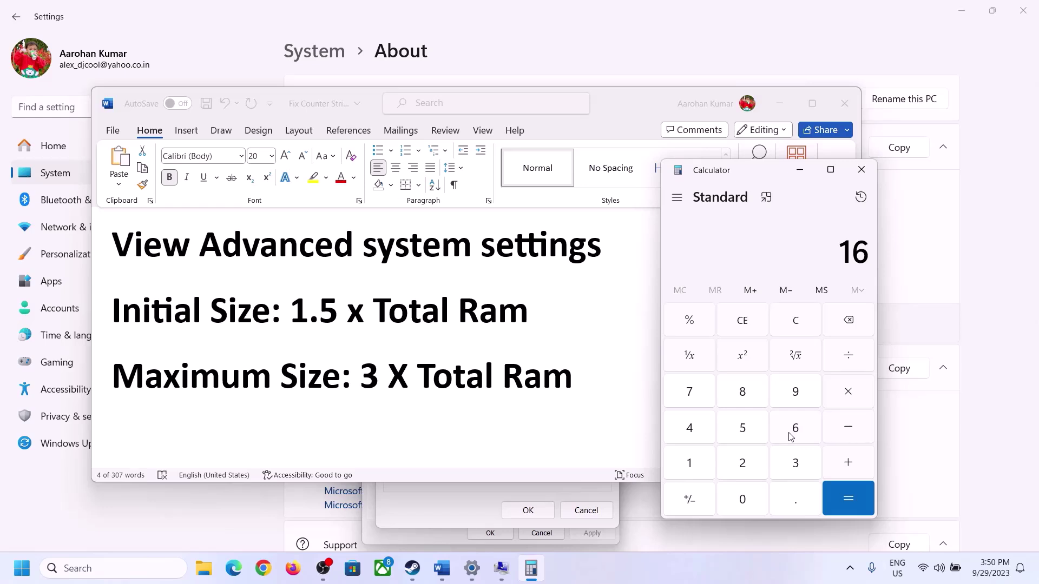
{"action": "left_click", "coordinate": [798, 331]}
{"action": "left_click", "coordinate": [697, 464]}
{"action": "left_click", "coordinate": [793, 434]}
{"action": "left_click", "coordinate": [848, 395]}
{"action": "left_click", "coordinate": [688, 469]}
{"action": "left_click", "coordinate": [742, 495]}
{"action": "left_click", "coordinate": [744, 464]}
{"action": "left_click", "coordinate": [697, 436]}
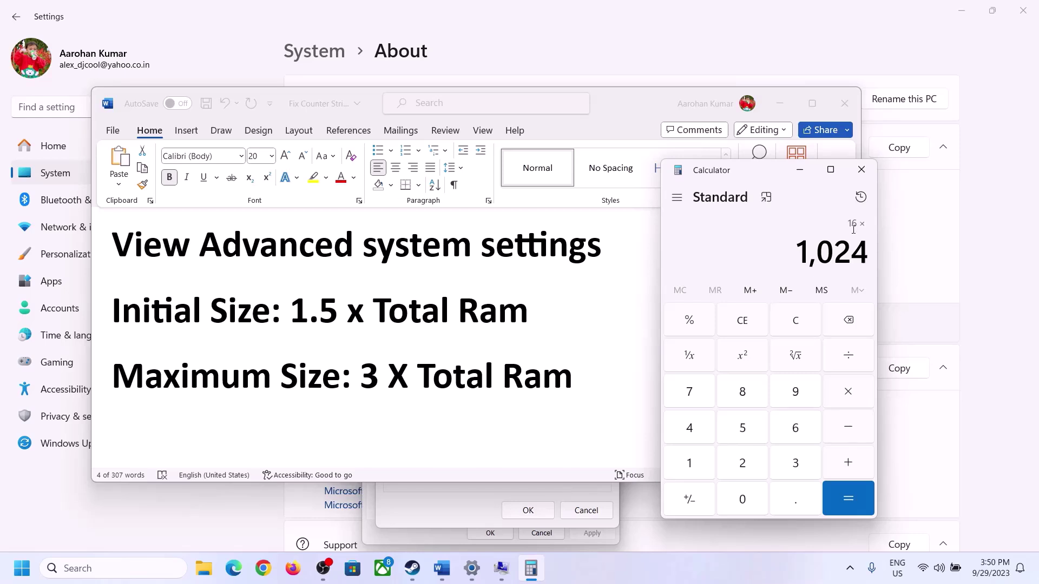
{"action": "left_click", "coordinate": [847, 499]}
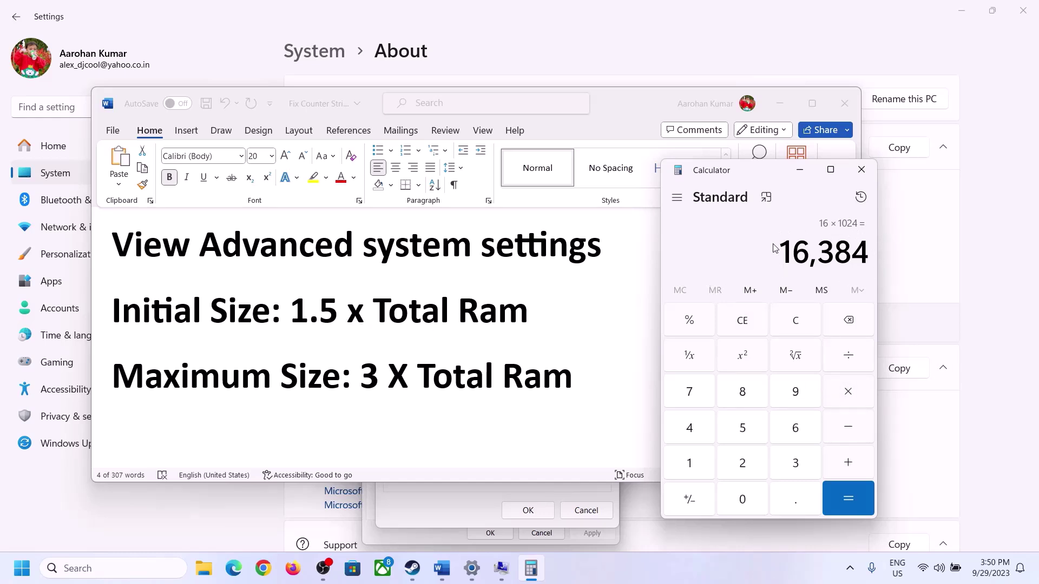
- Multiply the RAM in megabytes by 1.5 and enter 24576 MB as the initial paging file size for drive C:
{"action": "left_click", "coordinate": [847, 392]}
{"action": "left_click", "coordinate": [693, 464]}
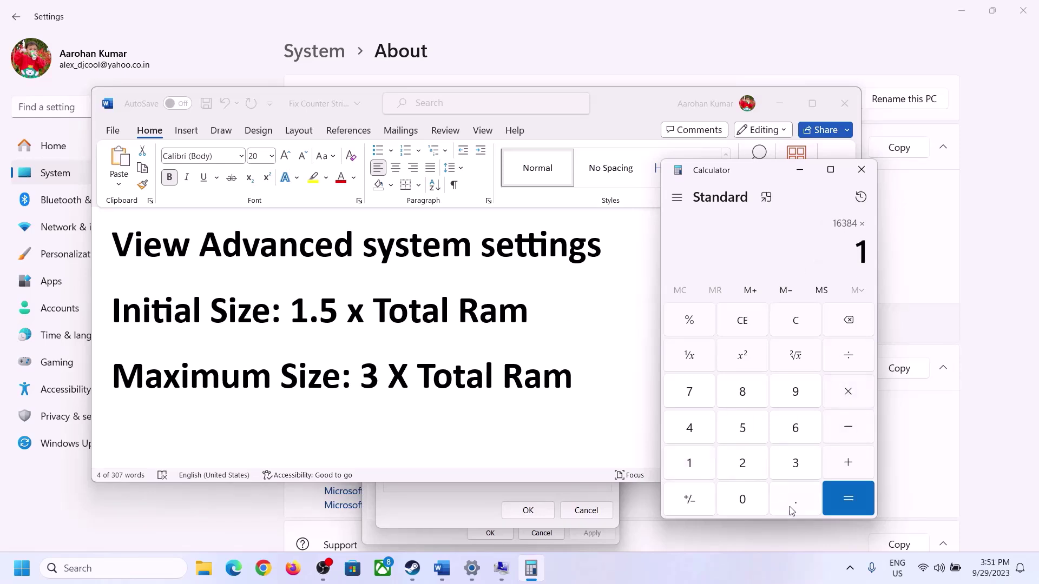
{"action": "left_click", "coordinate": [794, 505]}
{"action": "left_click", "coordinate": [747, 432]}
{"action": "left_click", "coordinate": [847, 494]}
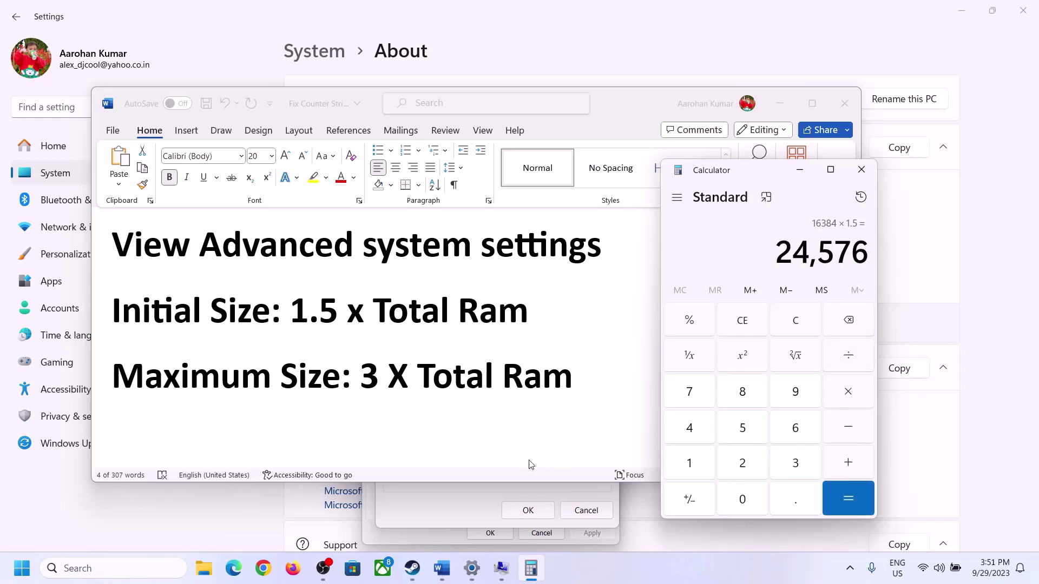
{"action": "left_click", "coordinate": [460, 503]}
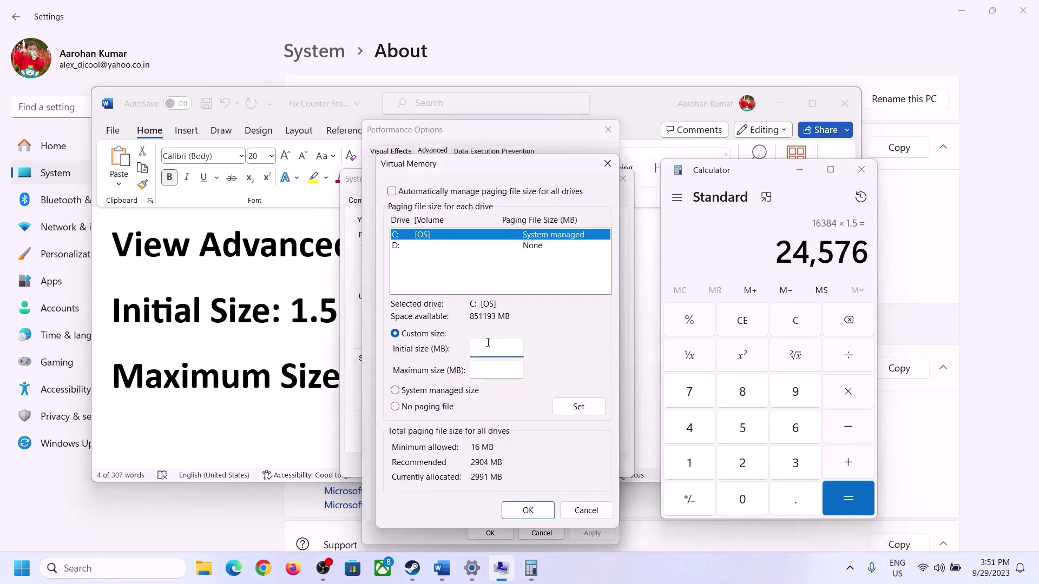
{"action": "type", "text": "24576"}
{"action": "left_click", "coordinate": [519, 370]}
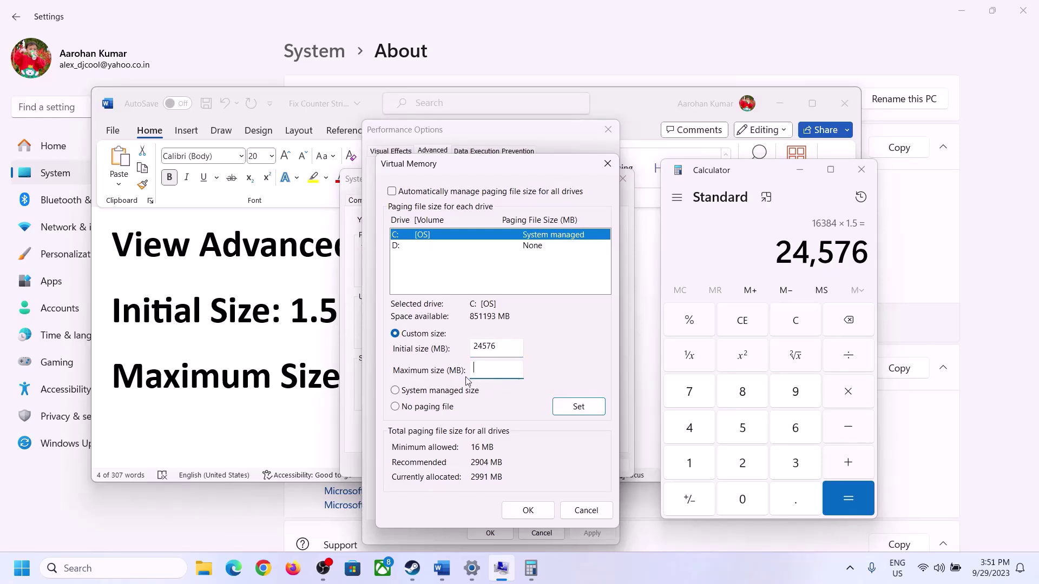
- Clear the calculation, recheck the installed RAM on the Settings About page, and recalculate 16 × 1024 for the maximum size
{"action": "left_click", "coordinate": [298, 383]}
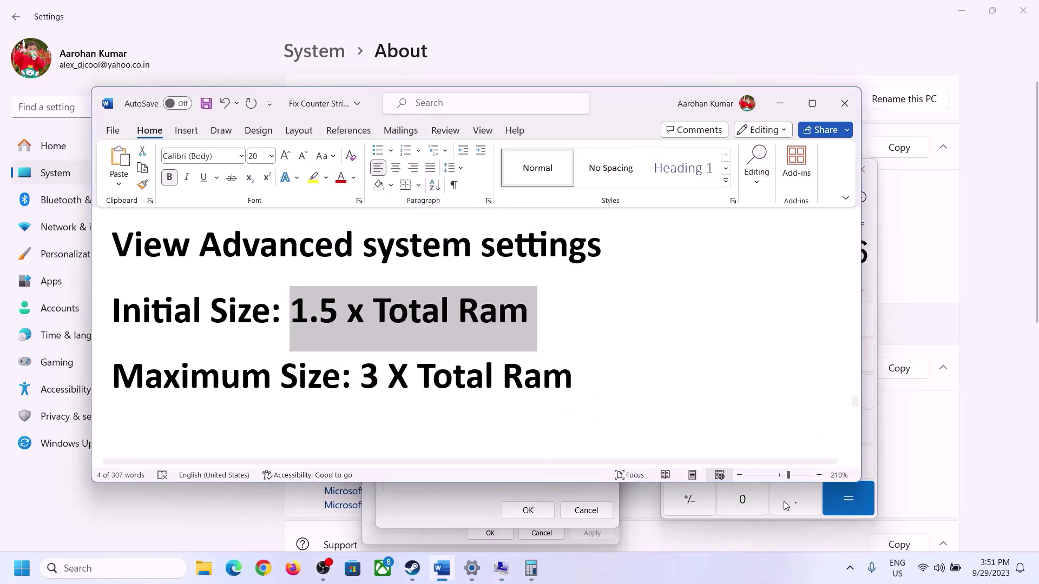
{"action": "left_click", "coordinate": [871, 280]}
{"action": "left_click", "coordinate": [804, 323]}
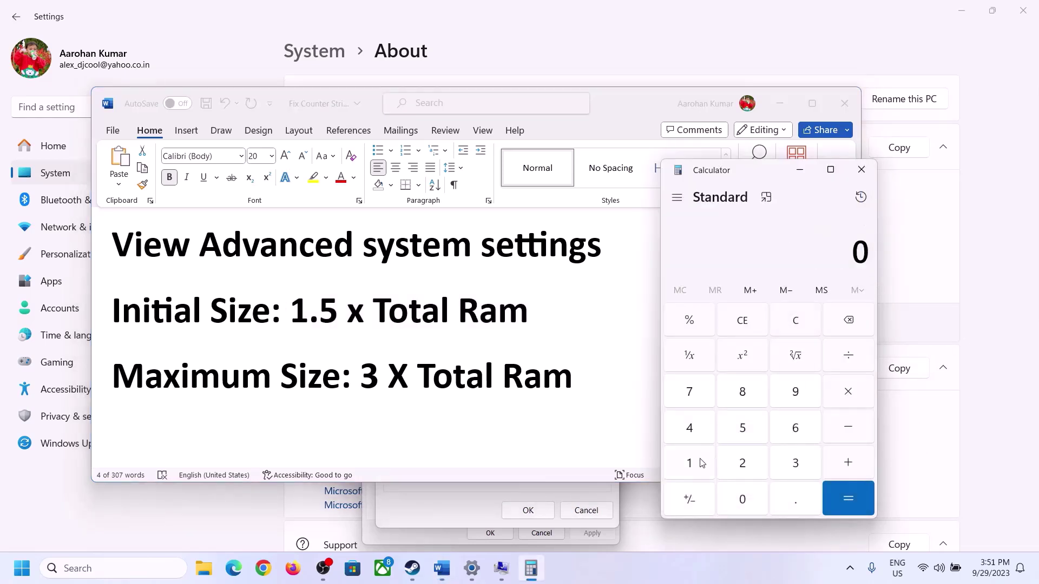
{"action": "left_click", "coordinate": [472, 574]}
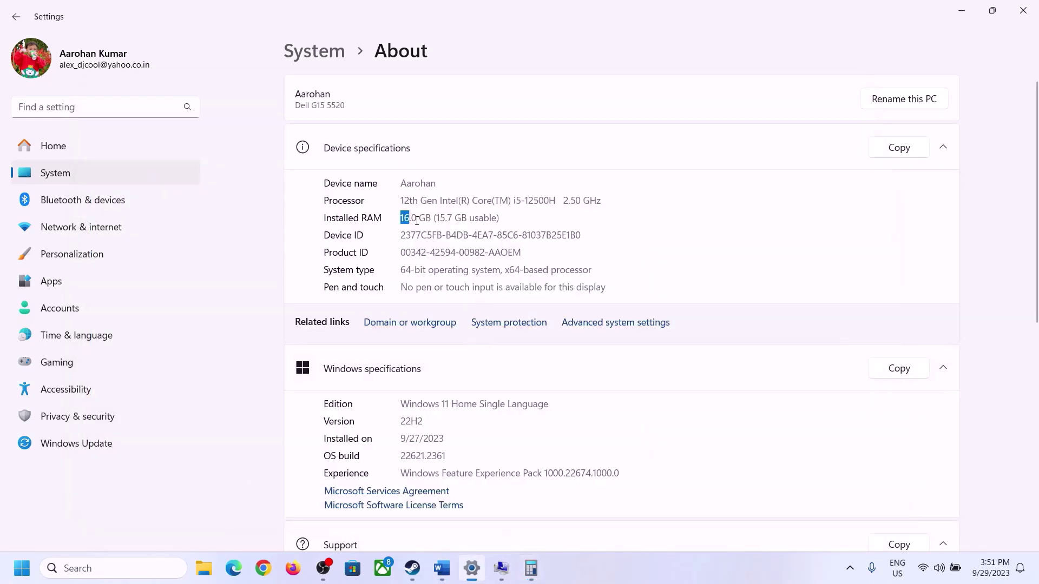
{"action": "left_click", "coordinate": [531, 568]}
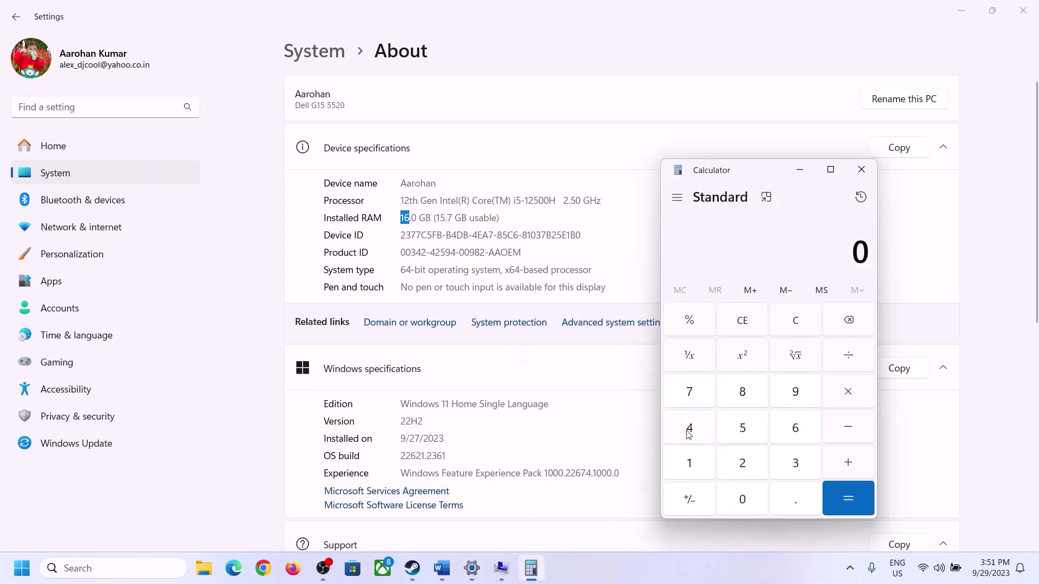
{"action": "left_click", "coordinate": [702, 459]}
{"action": "left_click", "coordinate": [793, 429]}
{"action": "left_click", "coordinate": [845, 393]}
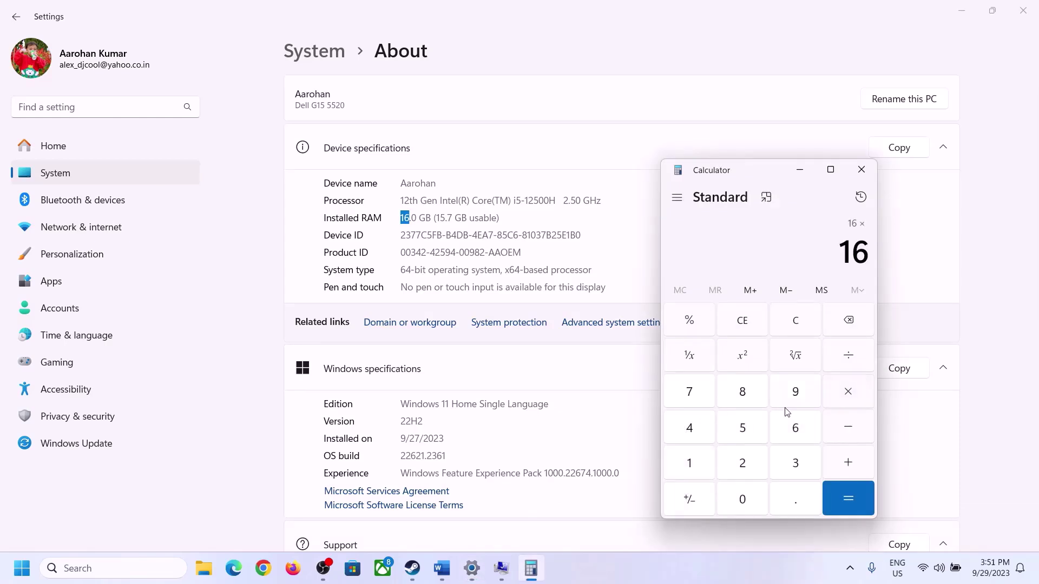
{"action": "left_click", "coordinate": [697, 459]}
{"action": "left_click", "coordinate": [733, 493]}
{"action": "left_click", "coordinate": [741, 459]}
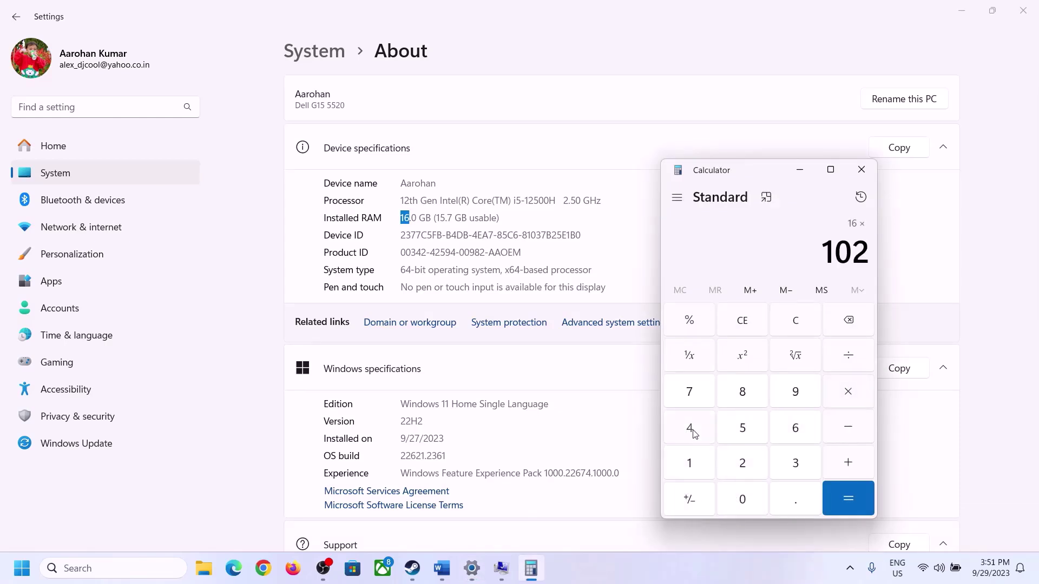
{"action": "left_click", "coordinate": [688, 427]}
{"action": "left_click", "coordinate": [833, 502]}
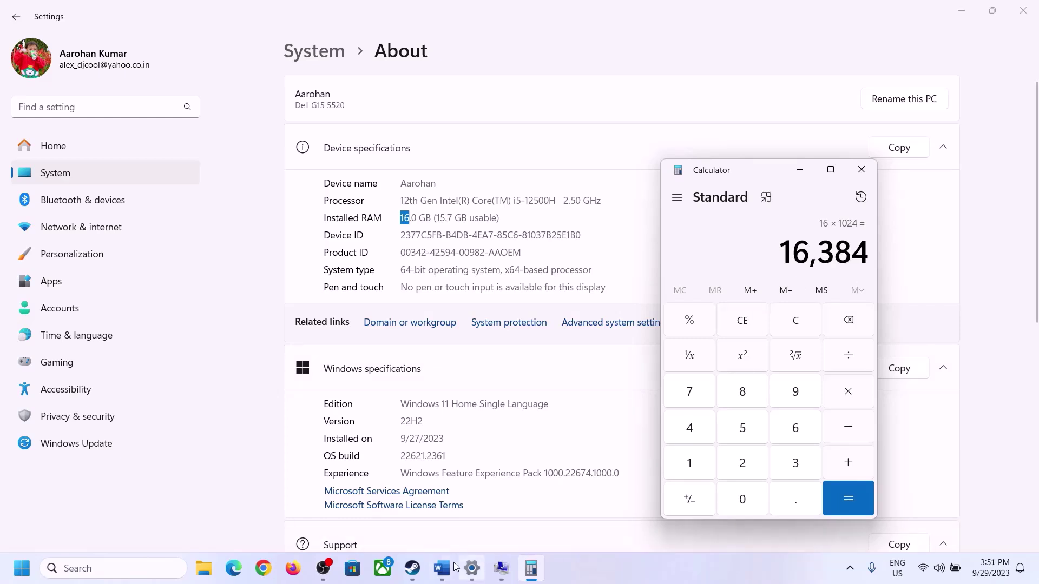
- Check the maximum size formula in Word, multiply the RAM in megabytes by 3, and enter 49152 MB as the maximum size
{"action": "left_click", "coordinate": [435, 574]}
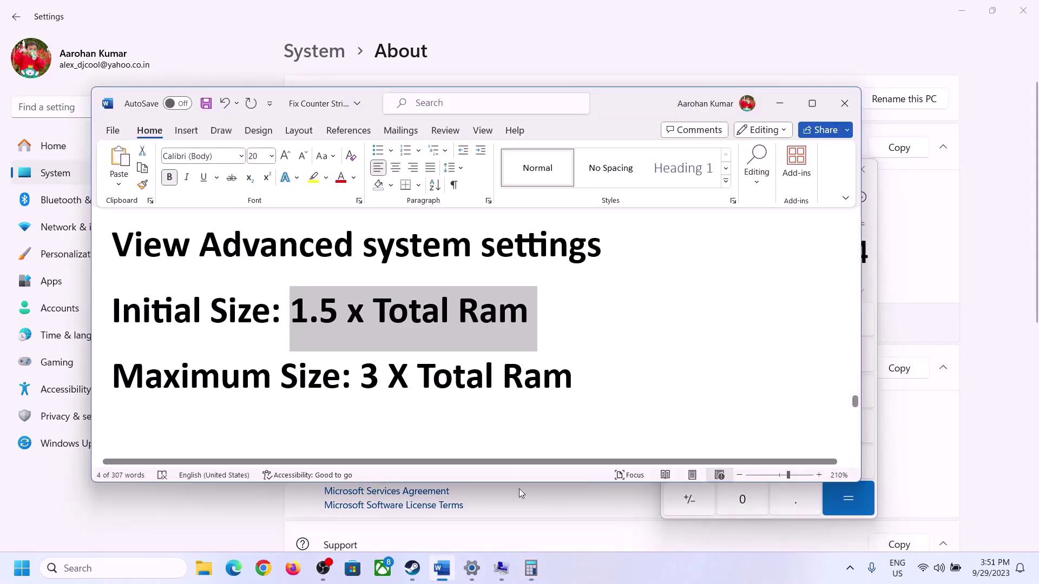
{"action": "left_click", "coordinate": [530, 568]}
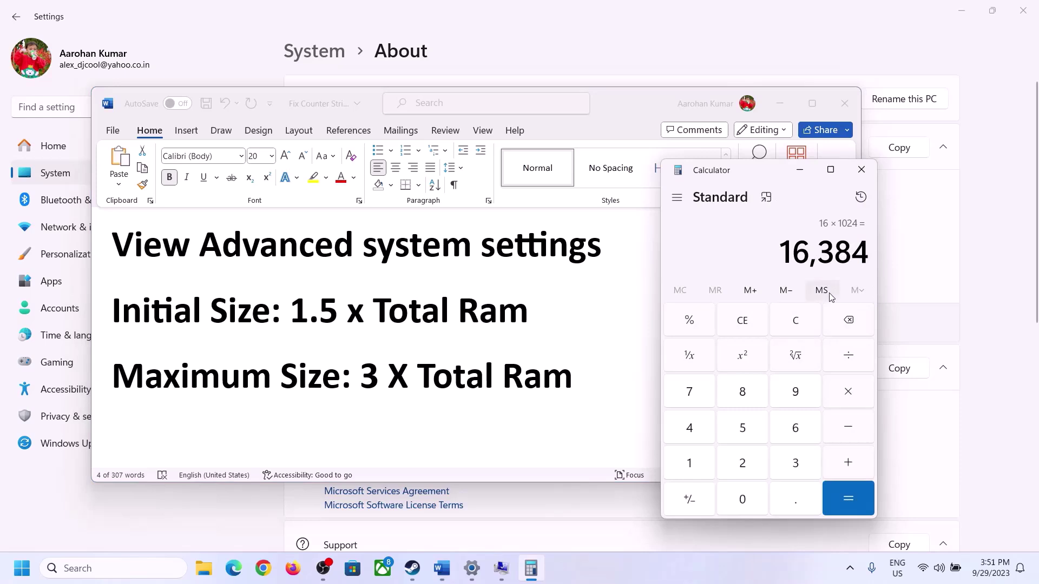
{"action": "left_click", "coordinate": [848, 394]}
{"action": "left_click", "coordinate": [782, 466]}
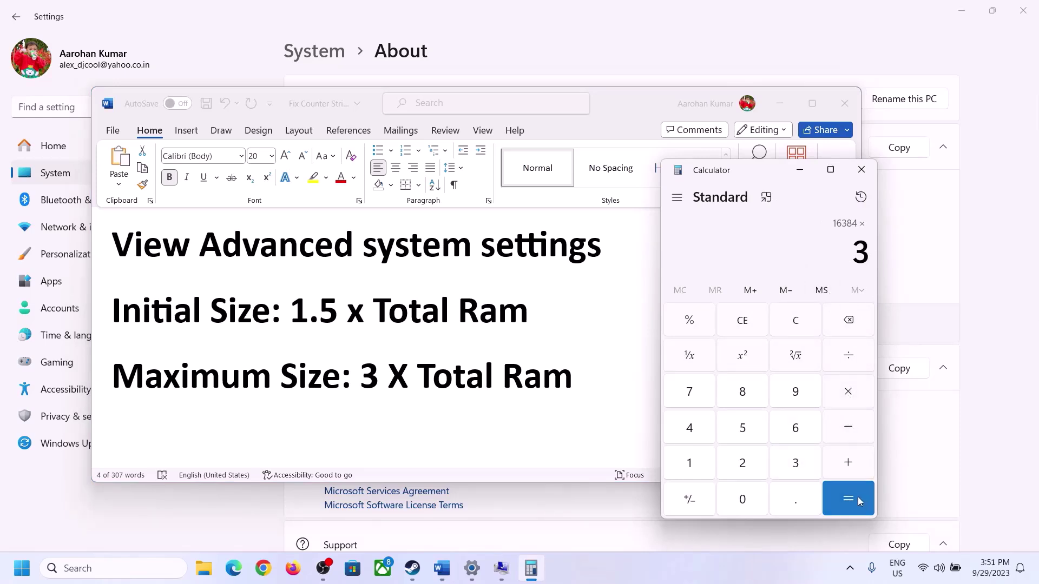
{"action": "left_click", "coordinate": [855, 495]}
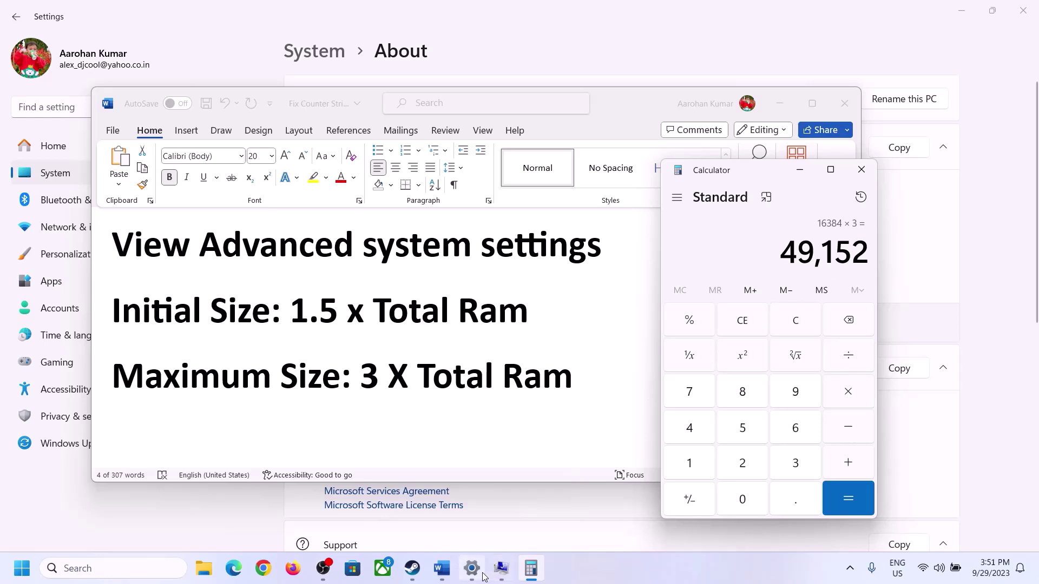
{"action": "left_click", "coordinate": [501, 571]}
{"action": "left_click", "coordinate": [492, 372]}
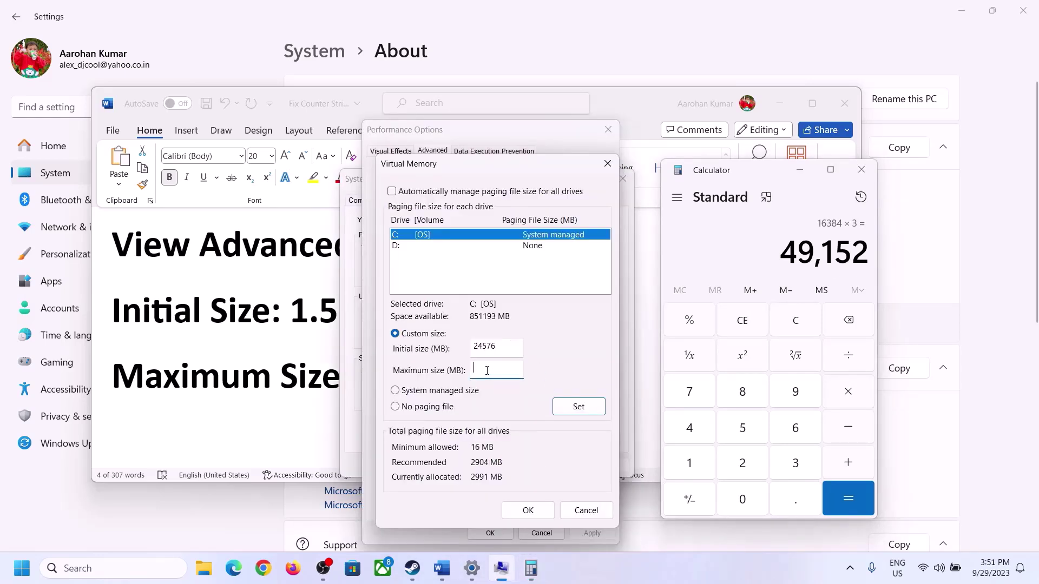
{"action": "type", "text": "49152"}
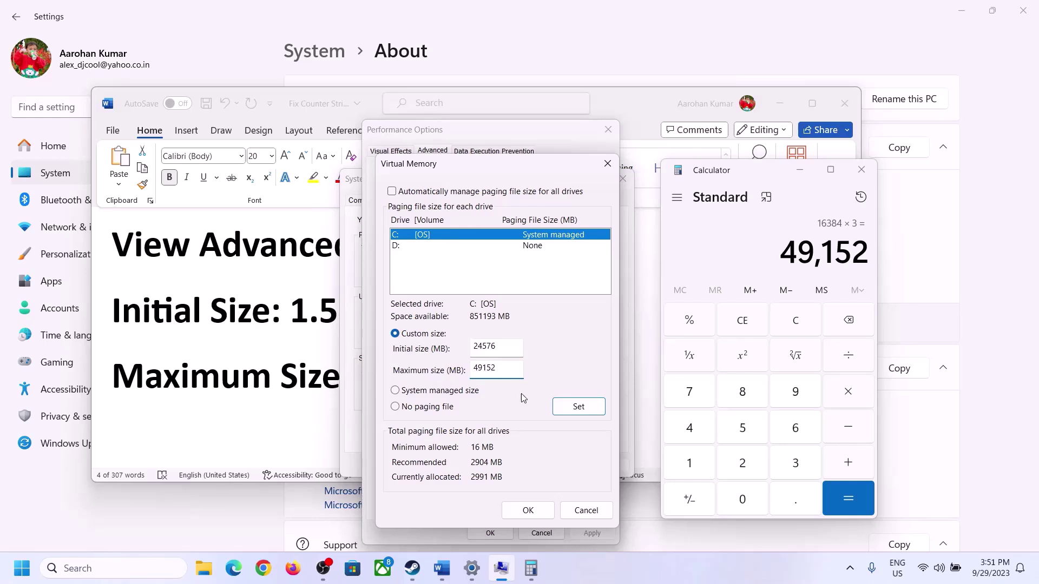
- Apply the custom paging file size to drive C:, confirm all system dialogs, and dismiss the restart prompt without restarting
{"action": "left_click", "coordinate": [578, 408]}
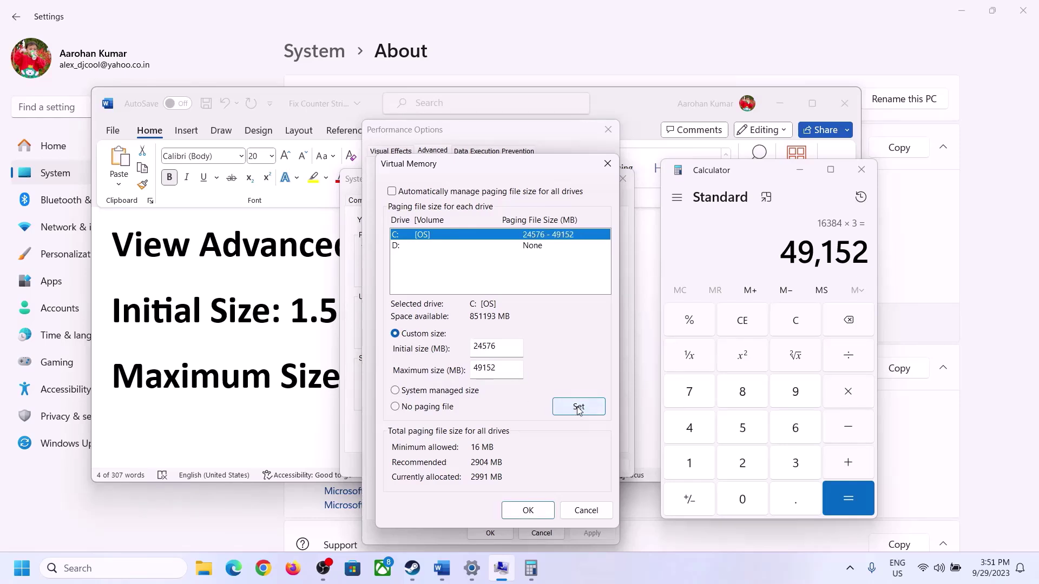
{"action": "left_click", "coordinate": [529, 510]}
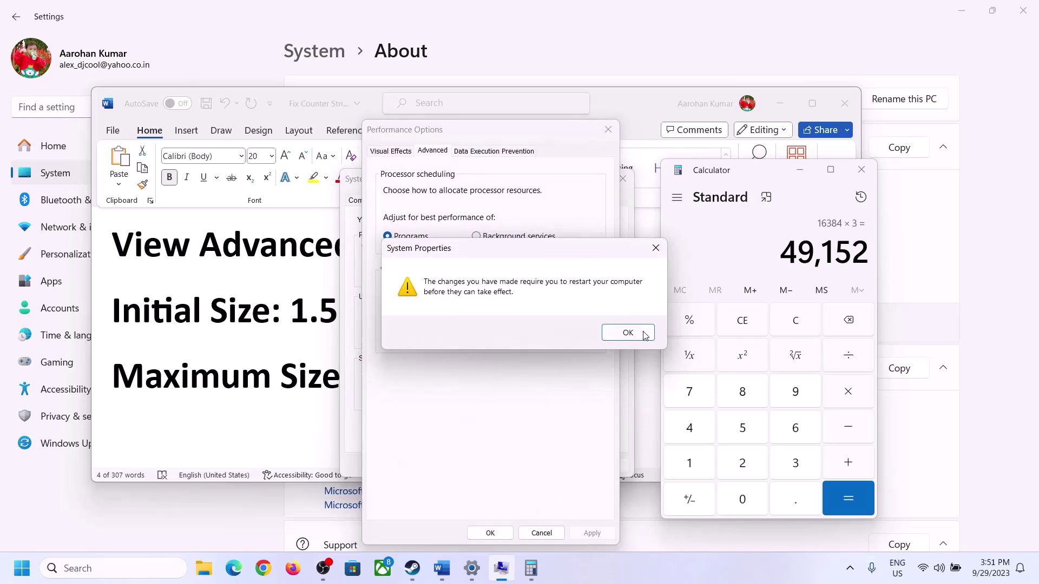
{"action": "left_click", "coordinate": [644, 334]}
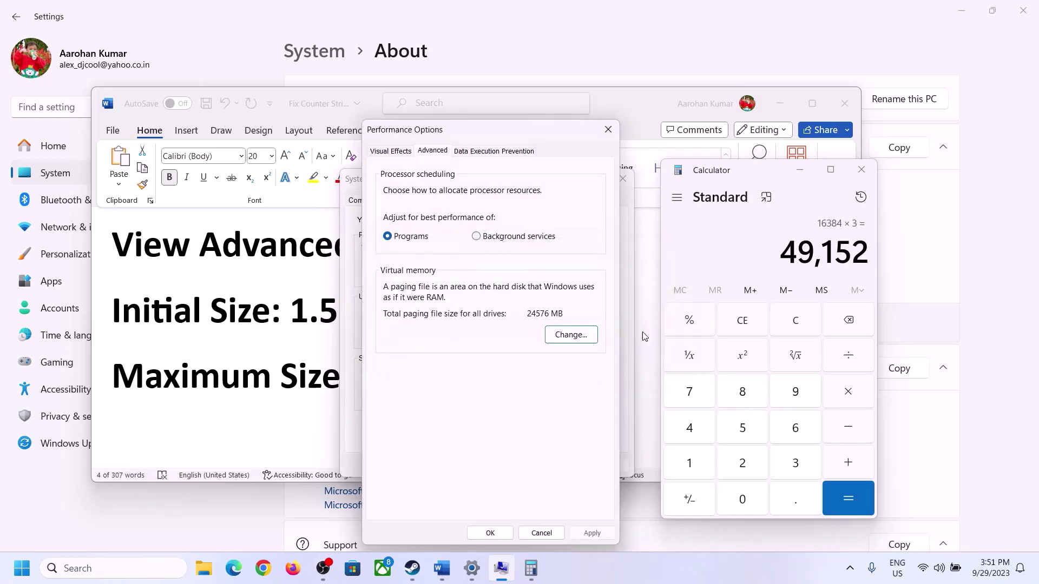
{"action": "left_click", "coordinate": [491, 535]}
{"action": "left_click", "coordinate": [486, 465]}
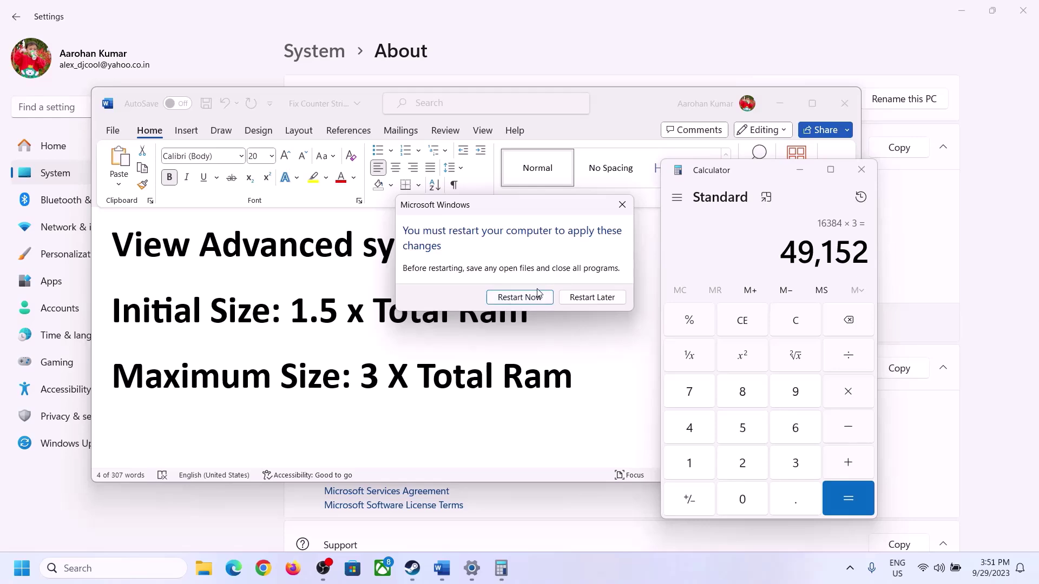
{"action": "left_click", "coordinate": [622, 204]}
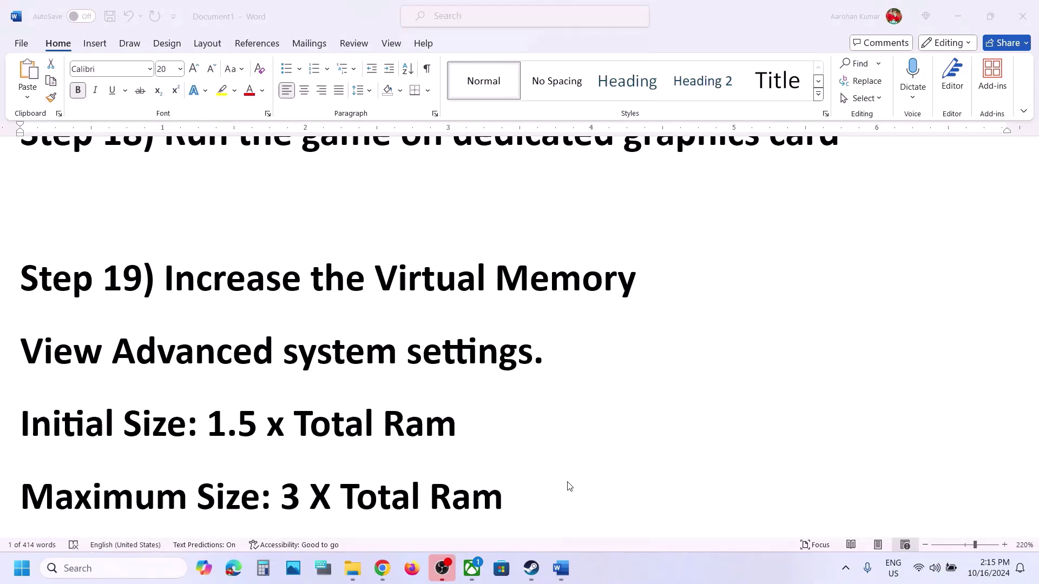
- Go to Step 20 in the Word document and highlight its "Update BIOS" text
{"action": "scroll", "coordinate": [567, 486], "scroll_direction": "down", "scroll_amount": 4}
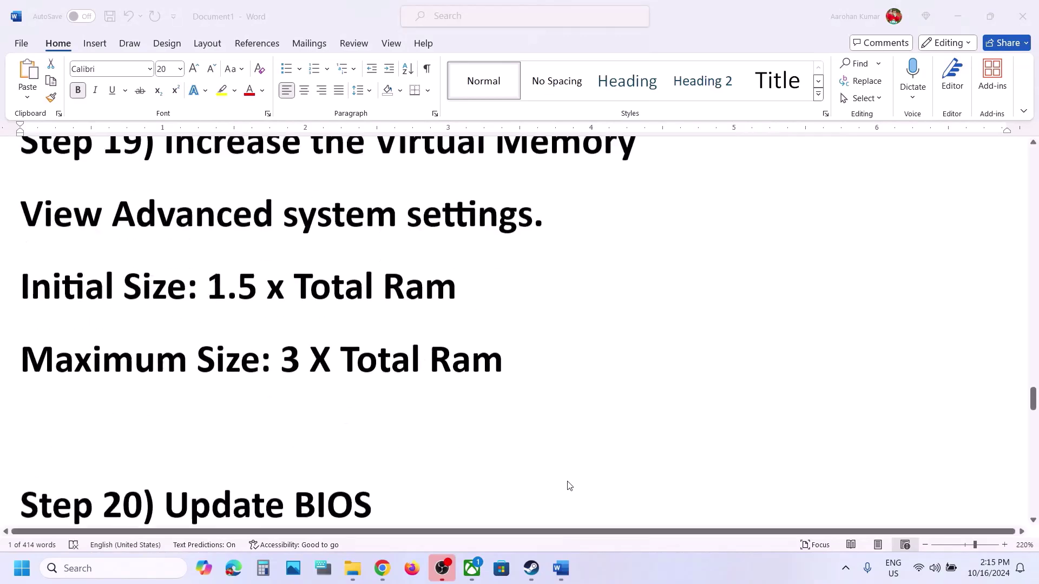
{"action": "left_click", "coordinate": [188, 391]}
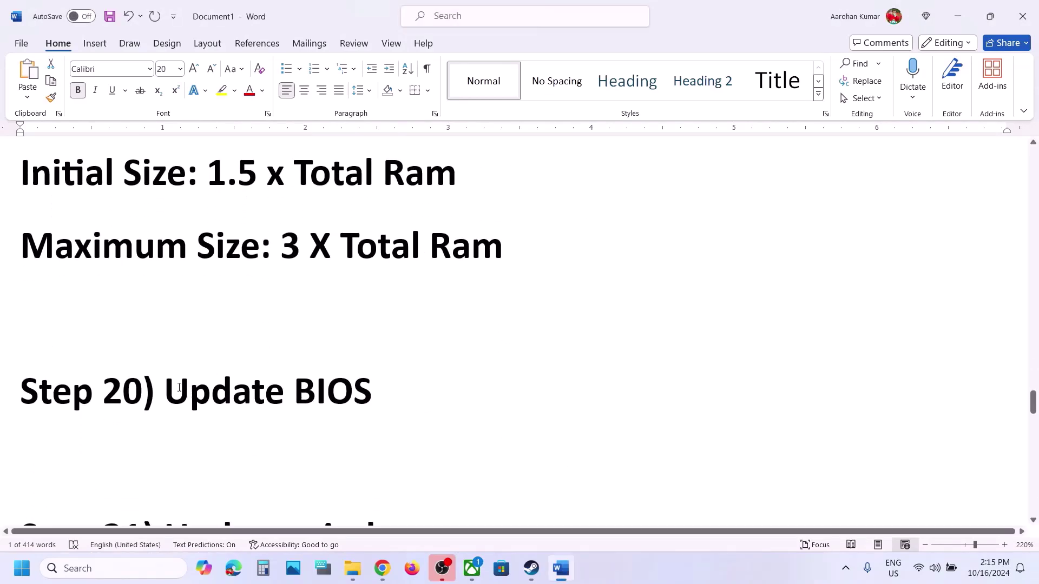
{"action": "left_click_drag", "start_coordinate": [168, 384], "coordinate": [339, 391]}
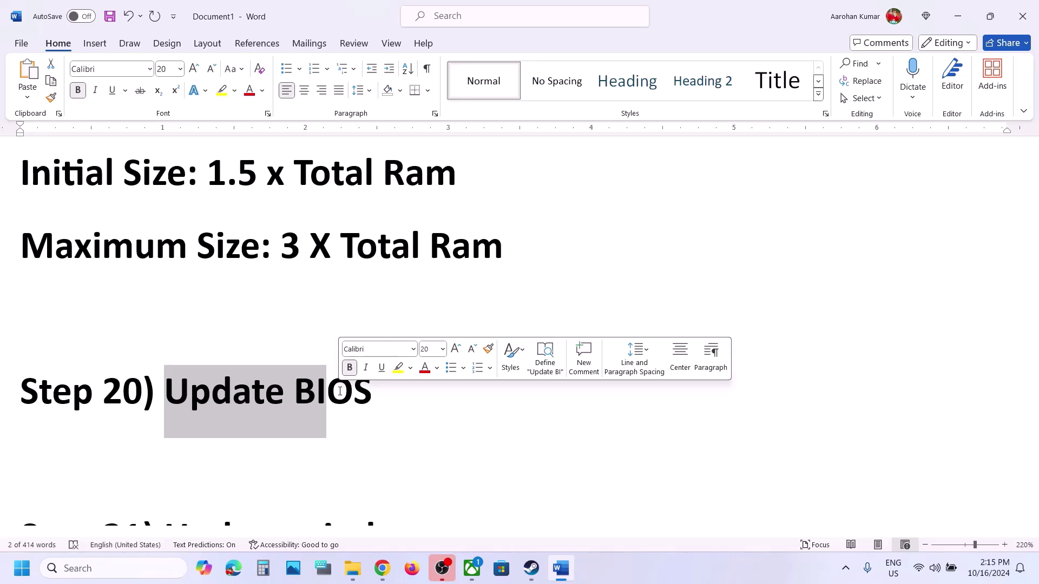
- Check the laptop's battery charge in the Windows quick settings and return to the Word document
{"action": "left_click", "coordinate": [951, 568]}
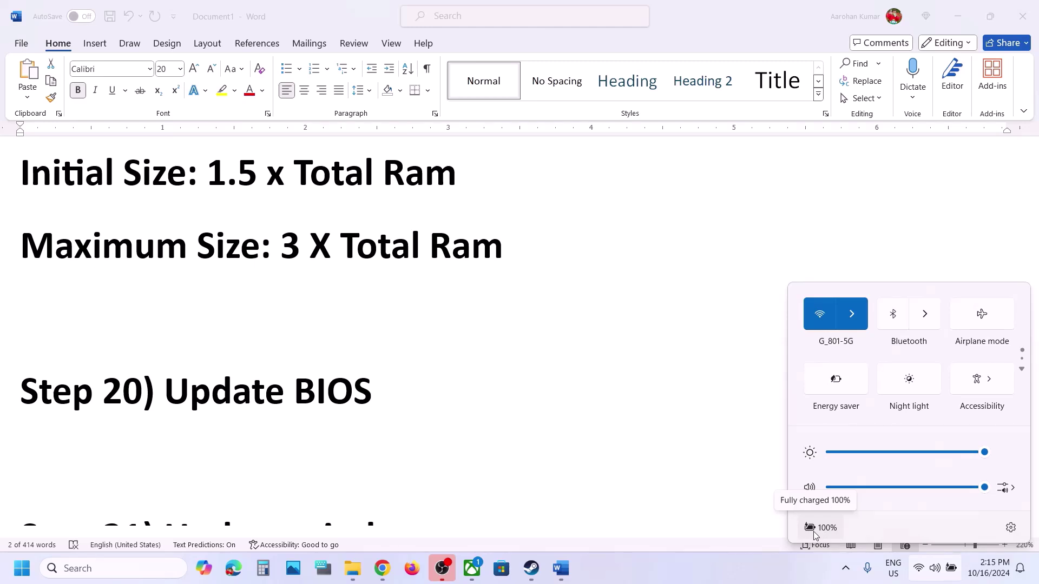
{"action": "left_click", "coordinate": [401, 396]}
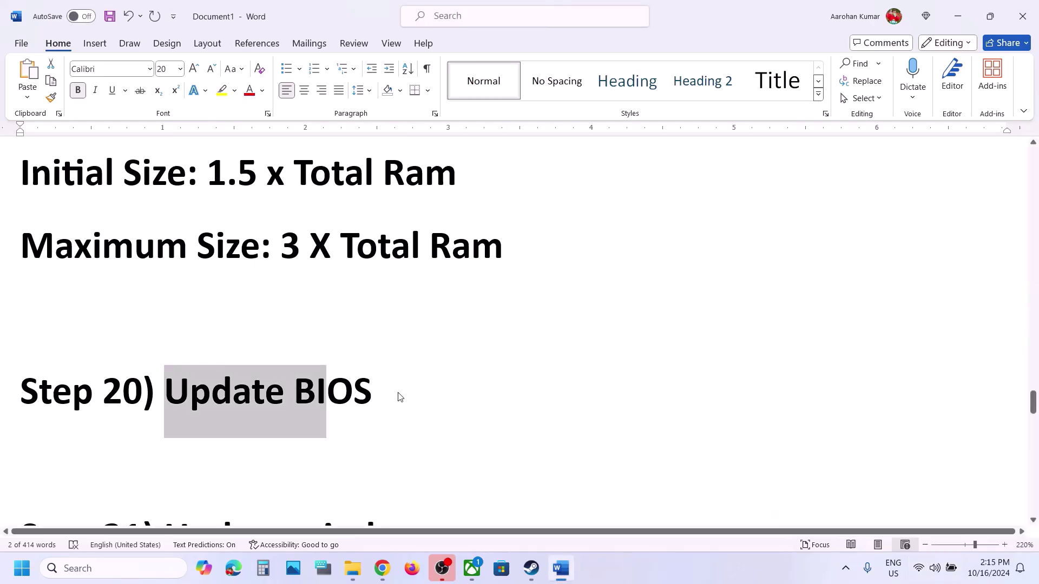
- Highlight Step 21 "Update windows" in the Word document and check for updates on the Windows Update page in Settings
{"action": "scroll", "coordinate": [398, 392], "scroll_direction": "down", "scroll_amount": 1}
{"action": "scroll", "coordinate": [398, 393], "scroll_direction": "down", "scroll_amount": 1}
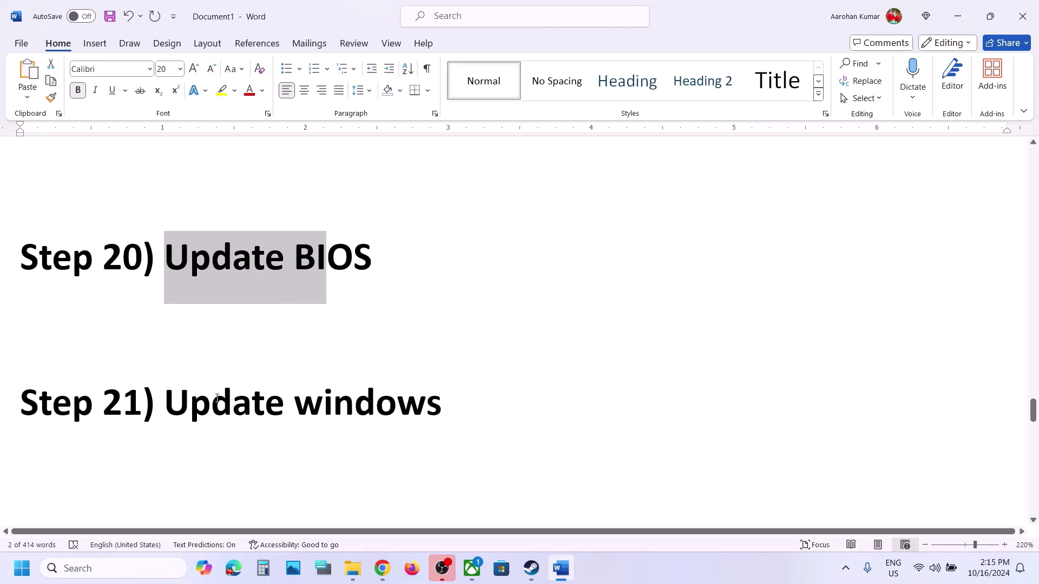
{"action": "left_click_drag", "start_coordinate": [217, 399], "coordinate": [480, 412]}
{"action": "key", "text": "super+i"}
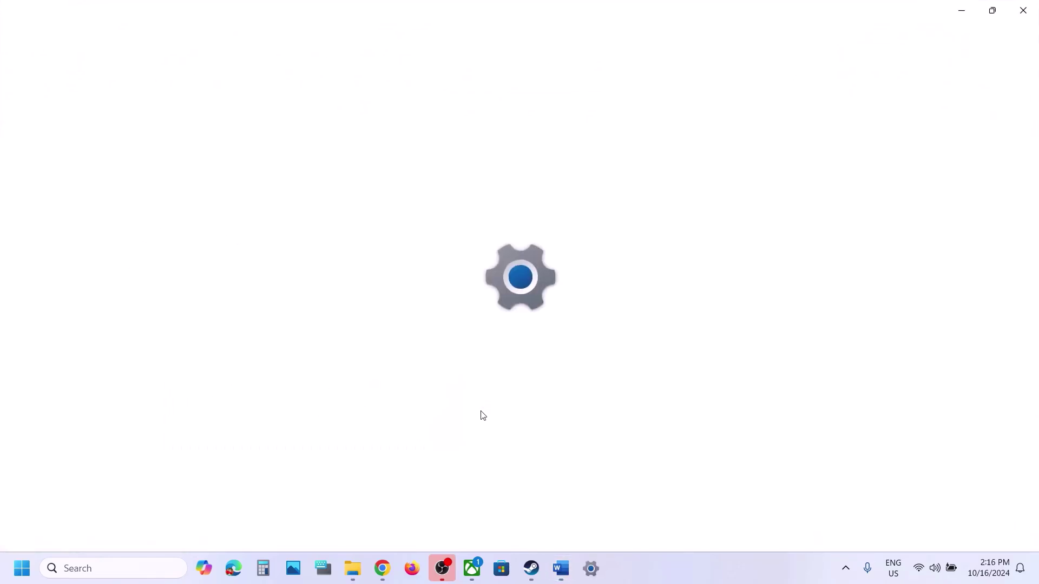
{"action": "left_click", "coordinate": [101, 444]}
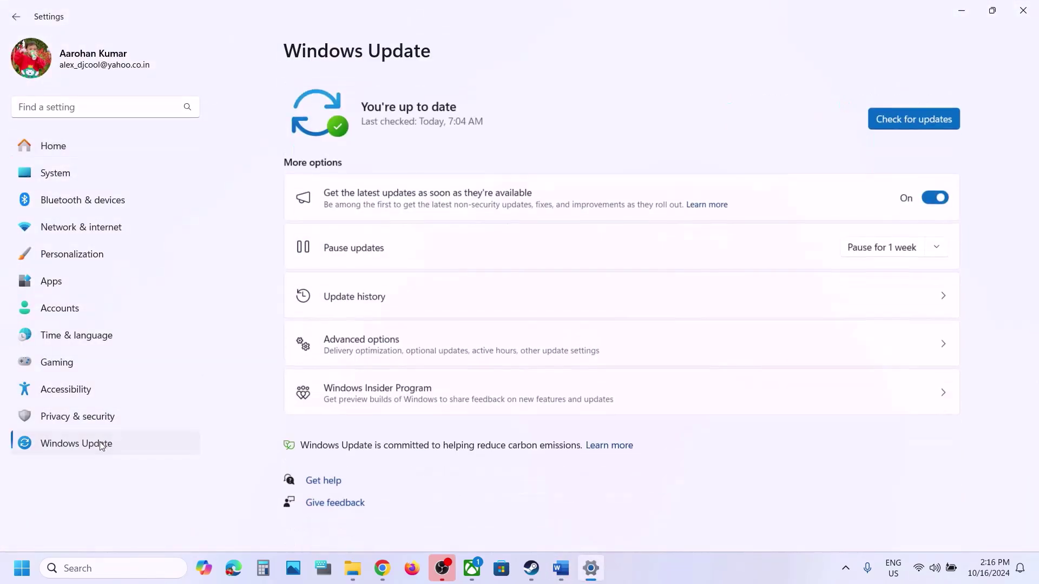
{"action": "left_click", "coordinate": [920, 111]}
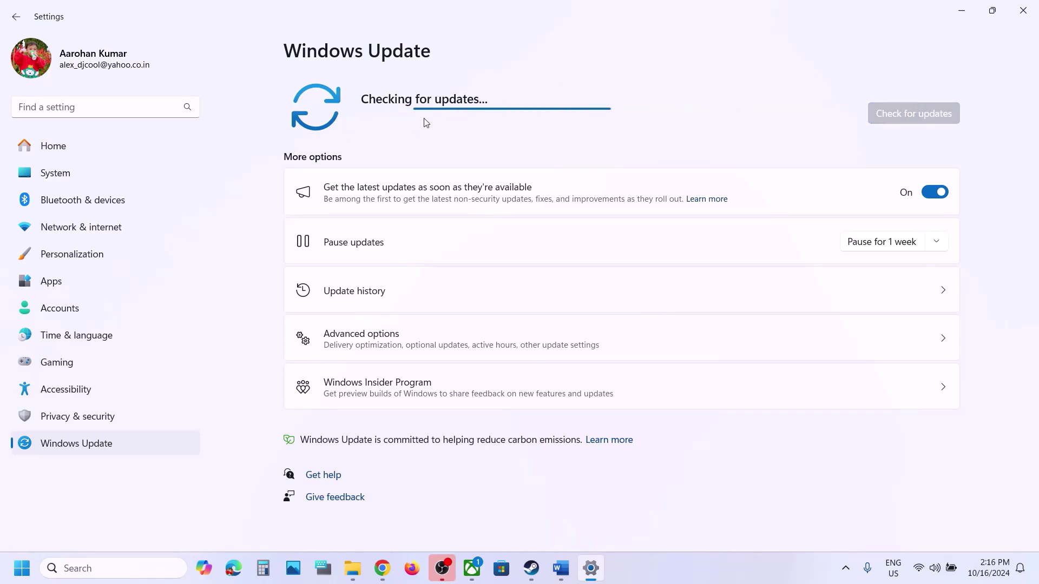
- View the Windows power options without restarting, and switch to DayZ's library page in Steam
{"action": "left_click", "coordinate": [21, 568]}
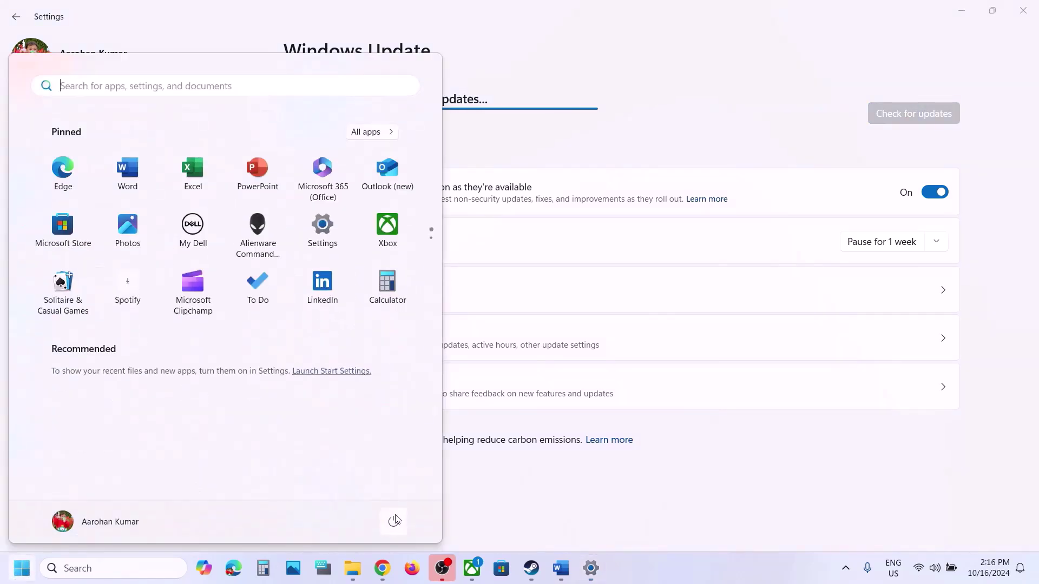
{"action": "left_click", "coordinate": [396, 520]}
{"action": "left_click", "coordinate": [507, 487]}
{"action": "left_click", "coordinate": [521, 542]}
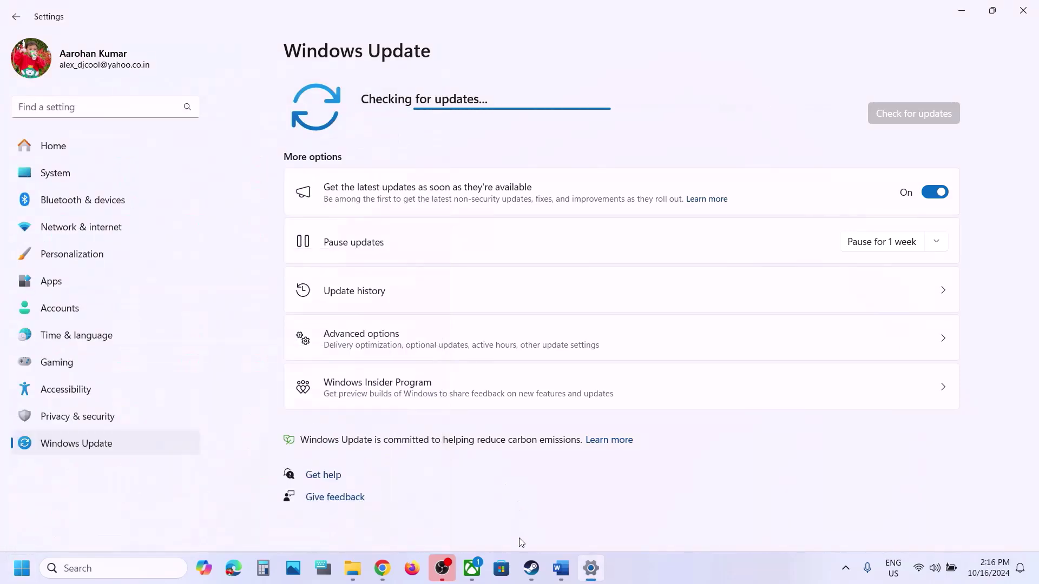
{"action": "left_click", "coordinate": [531, 568]}
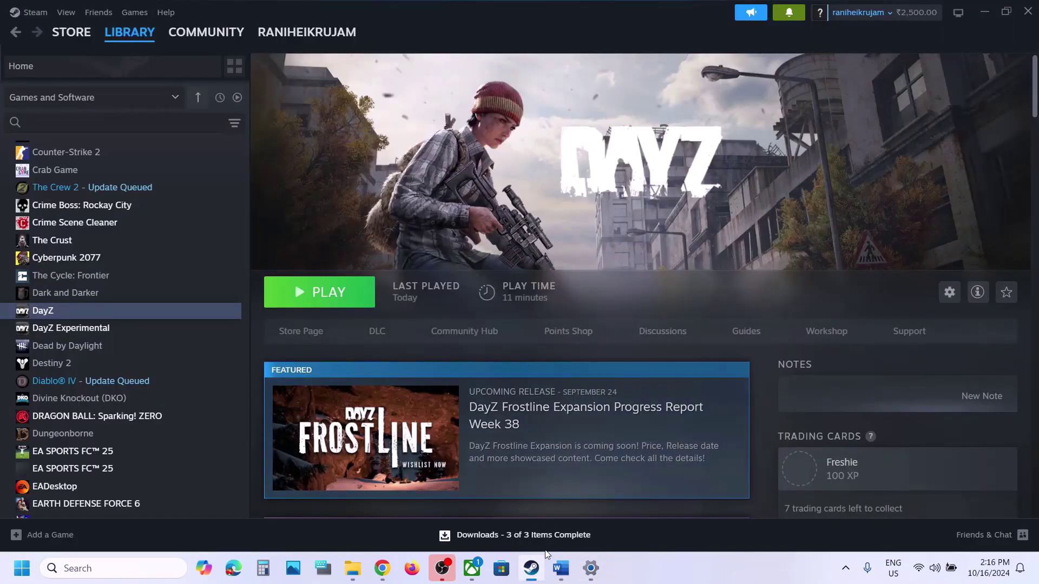
- Return to Word and copy the Microsoft download link under Step 22 "Install Visual C++ Files"
{"action": "left_click", "coordinate": [560, 568]}
{"action": "scroll", "coordinate": [370, 378], "scroll_direction": "down", "scroll_amount": 2}
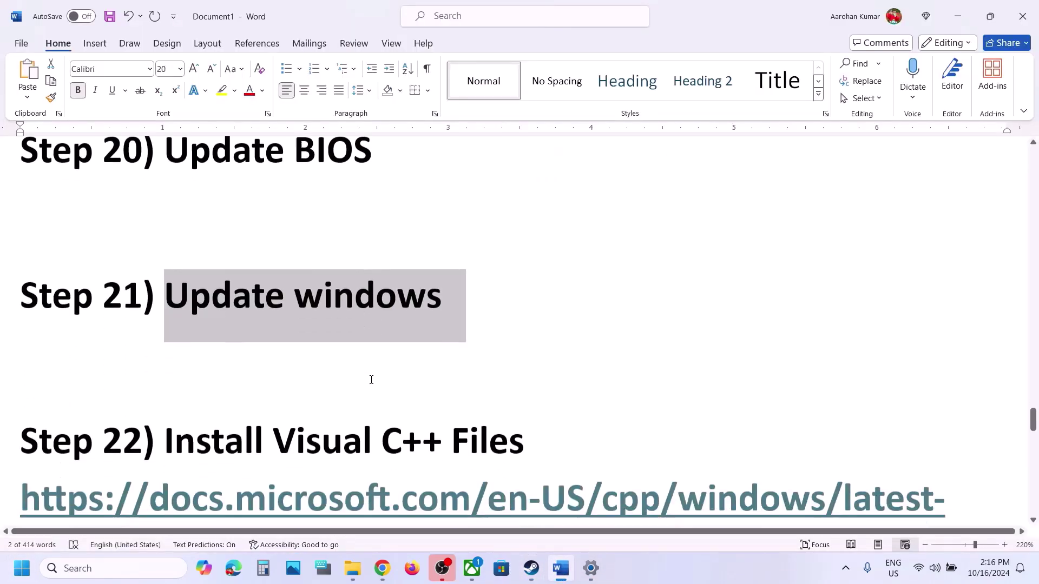
{"action": "scroll", "coordinate": [372, 380], "scroll_direction": "down", "scroll_amount": 2}
{"action": "left_click_drag", "start_coordinate": [679, 446], "coordinate": [4, 379]}
{"action": "key", "text": "ctrl+c"}
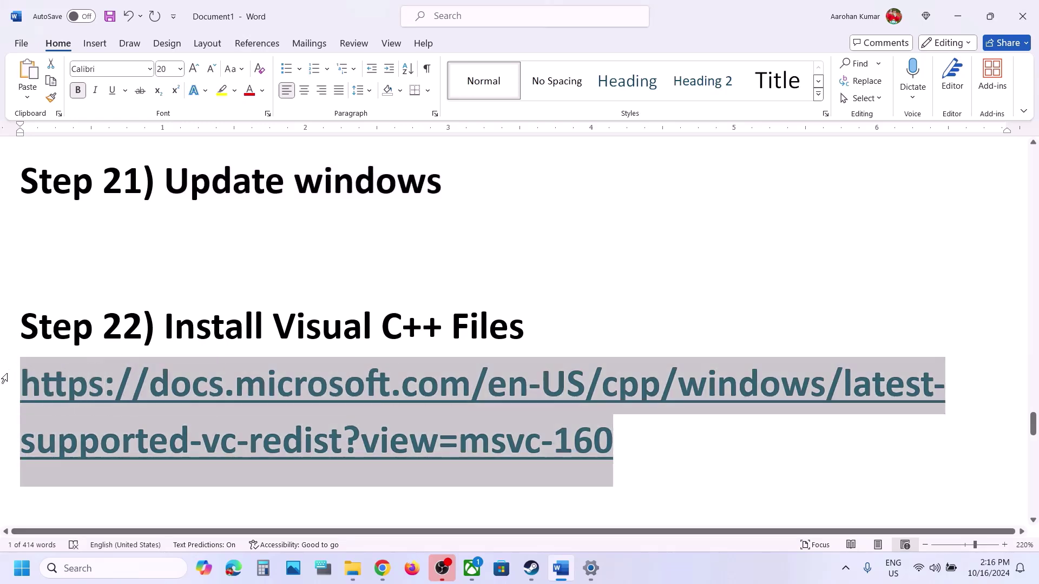
- Switch to Chrome and open the copied Visual C++ Redistributable link in a new tab
{"action": "left_click", "coordinate": [383, 567]}
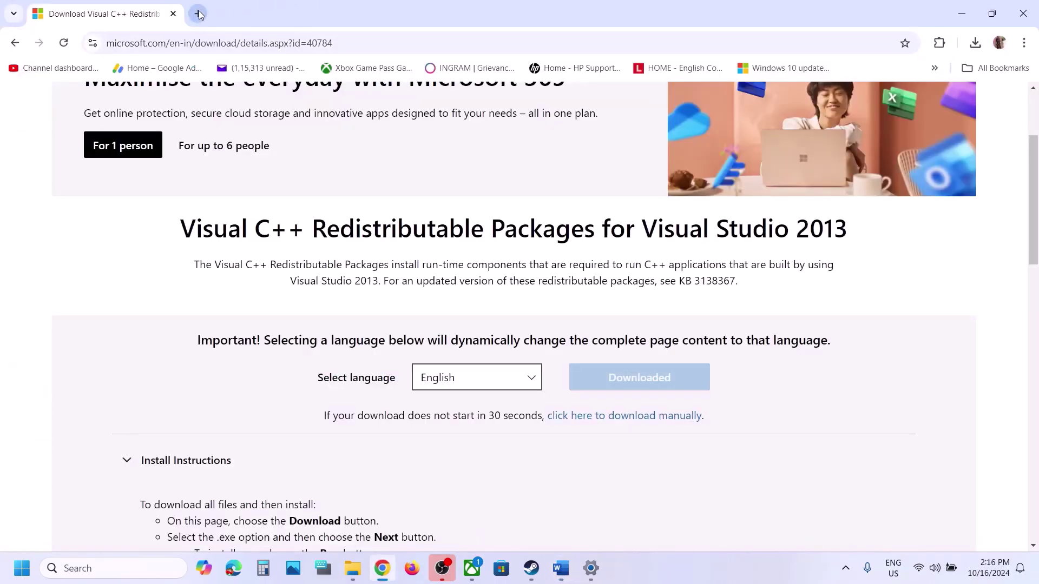
{"action": "left_click", "coordinate": [199, 14]}
{"action": "key", "text": "ctrl+v"}
{"action": "key", "text": "Return"}
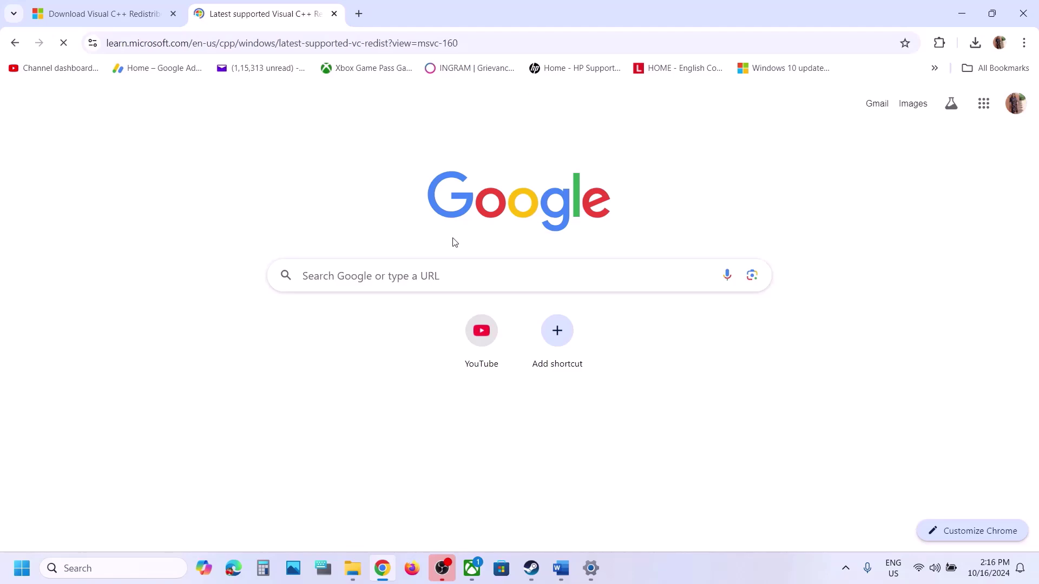
- Find the Visual Studio 2015, 2017, 2019, and 2022 redistributable links and download the X86 version, vc_redist.x86.exe
{"action": "scroll", "coordinate": [456, 241], "scroll_direction": "down", "scroll_amount": 6}
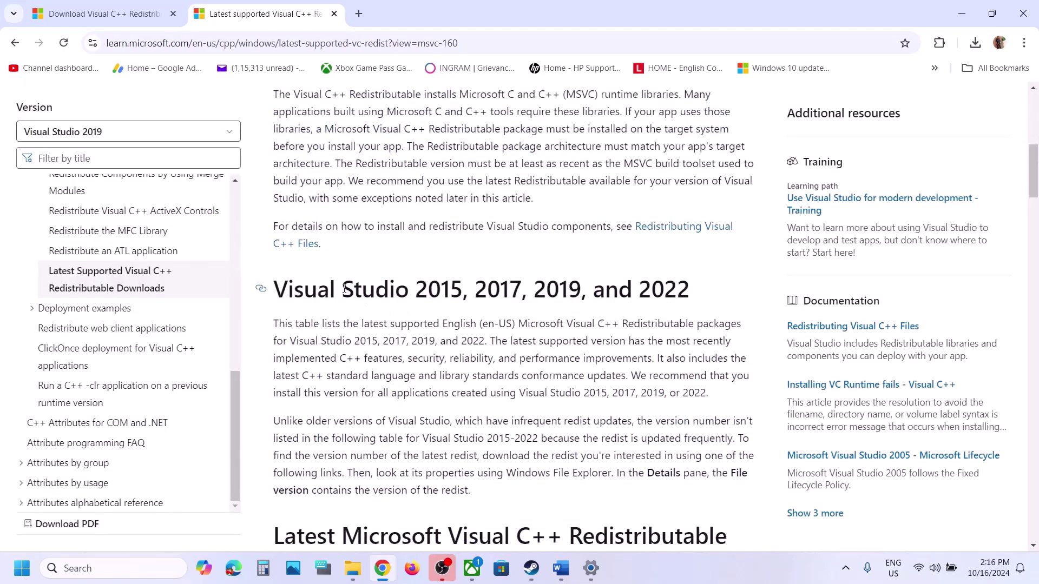
{"action": "left_click_drag", "start_coordinate": [344, 288], "coordinate": [682, 288]}
{"action": "scroll", "coordinate": [668, 282], "scroll_direction": "down", "scroll_amount": 8}
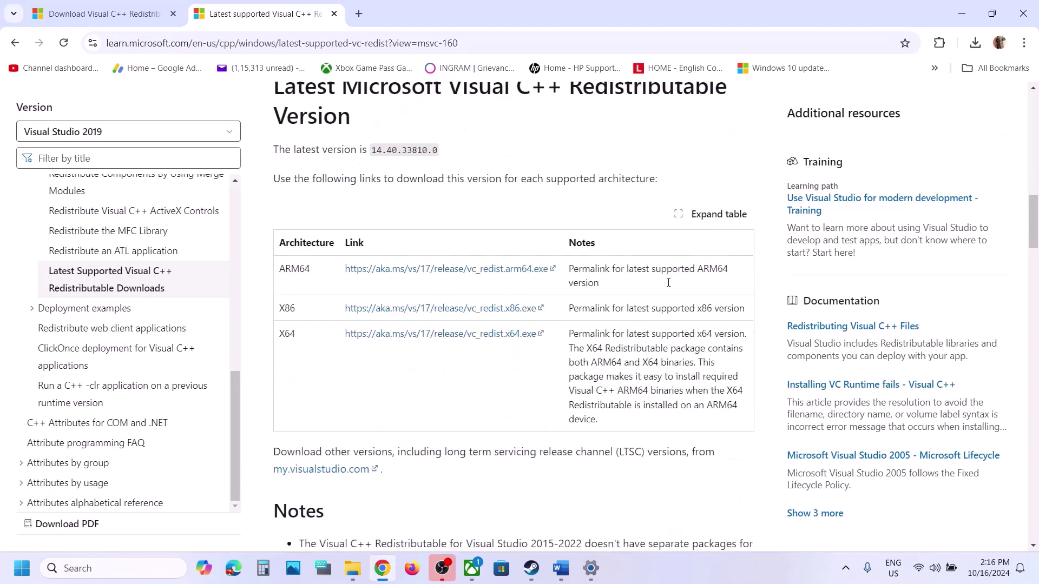
{"action": "scroll", "coordinate": [668, 282], "scroll_direction": "down", "scroll_amount": 2}
{"action": "double_click", "coordinate": [288, 184]}
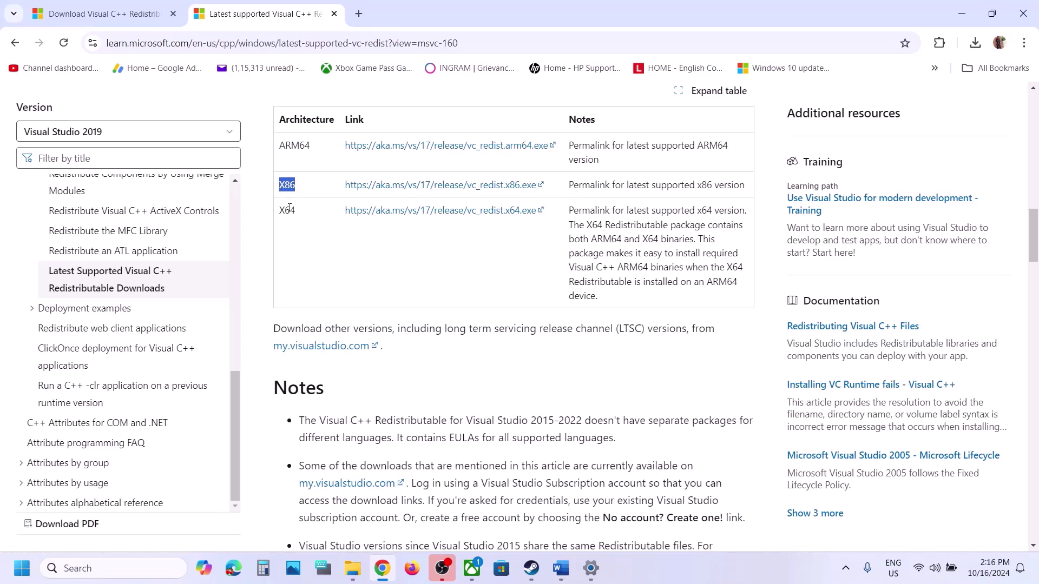
{"action": "double_click", "coordinate": [288, 210]}
{"action": "double_click", "coordinate": [287, 184]}
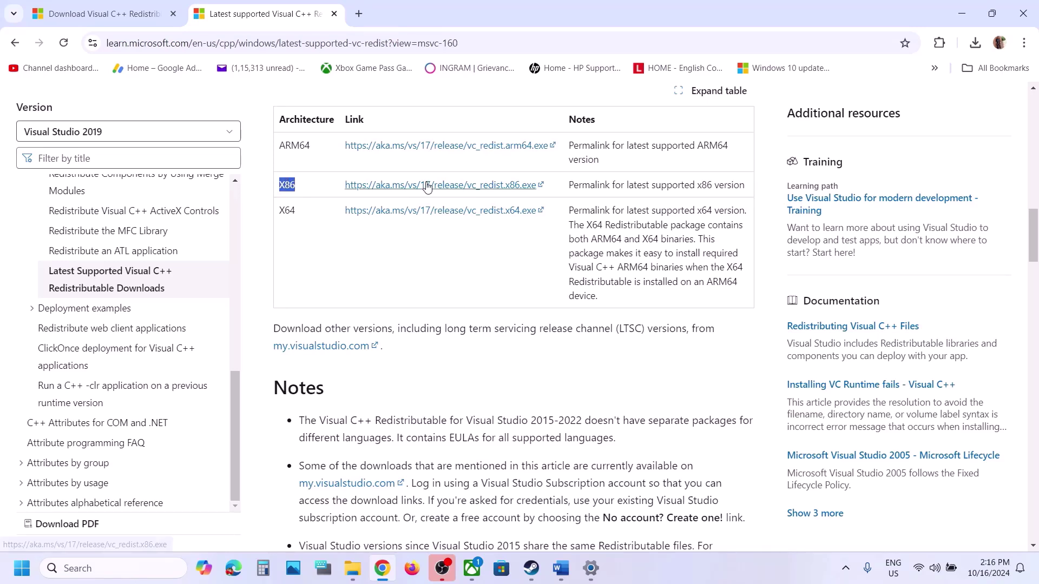
{"action": "left_click", "coordinate": [400, 184]}
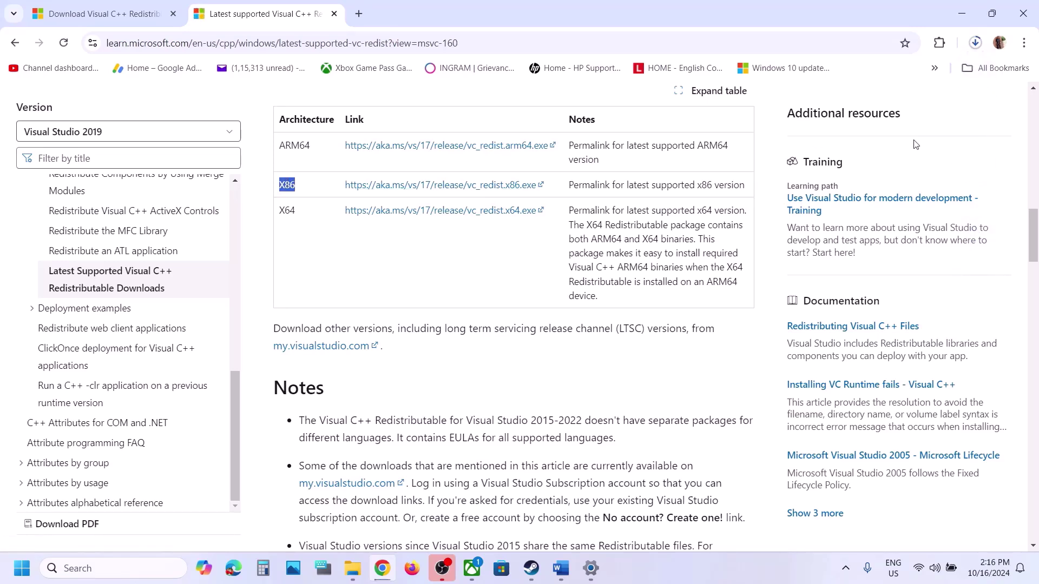